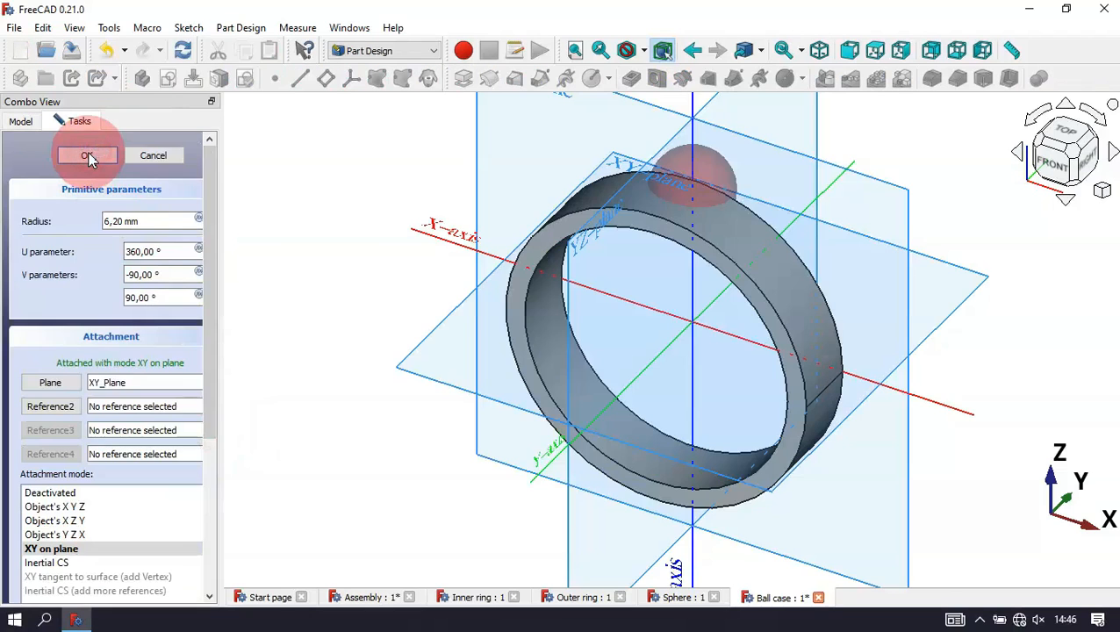
Step: Confirm the subtractive sphere of radius 6.20 mm, attached to the XY plane, cutting the ball case ring
click(88, 153)
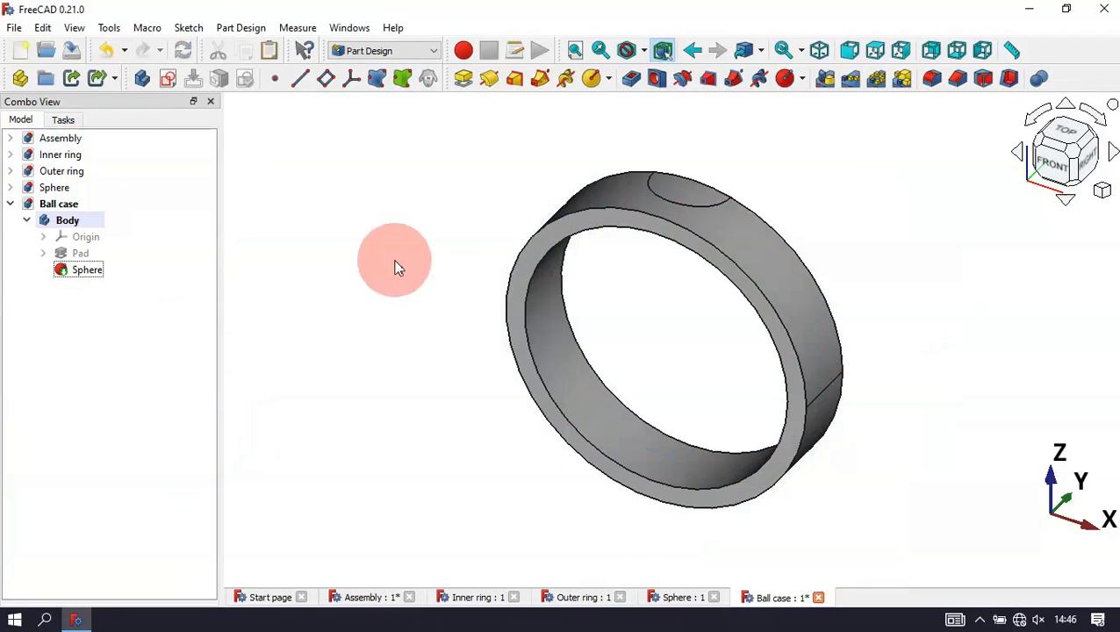
middle_drag(900, 227, 813, 314)
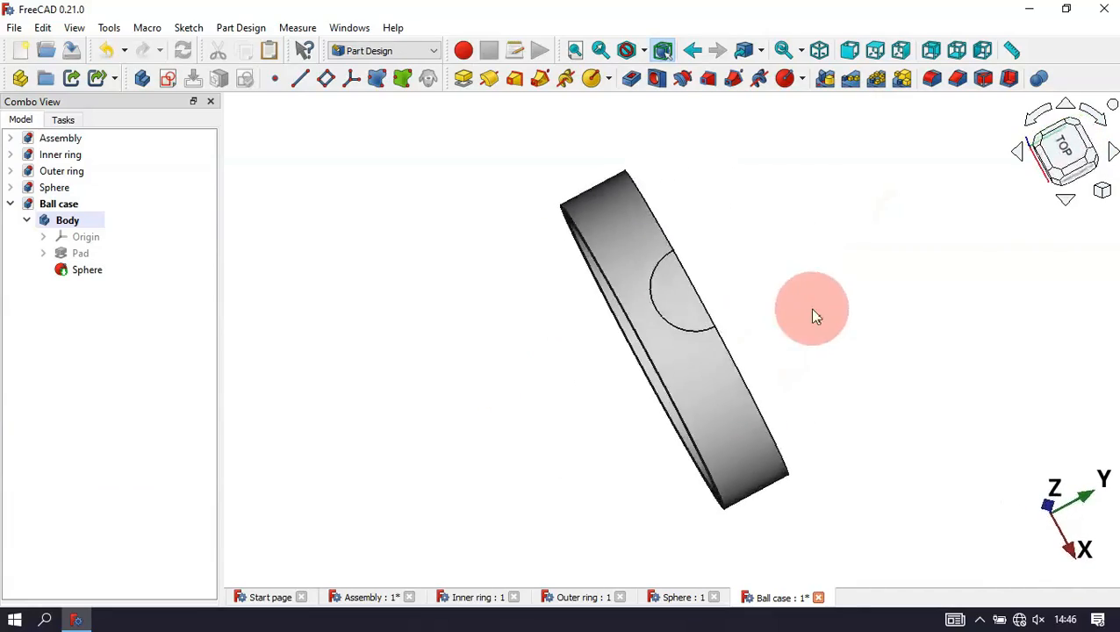
middle_drag(895, 314, 1013, 218)
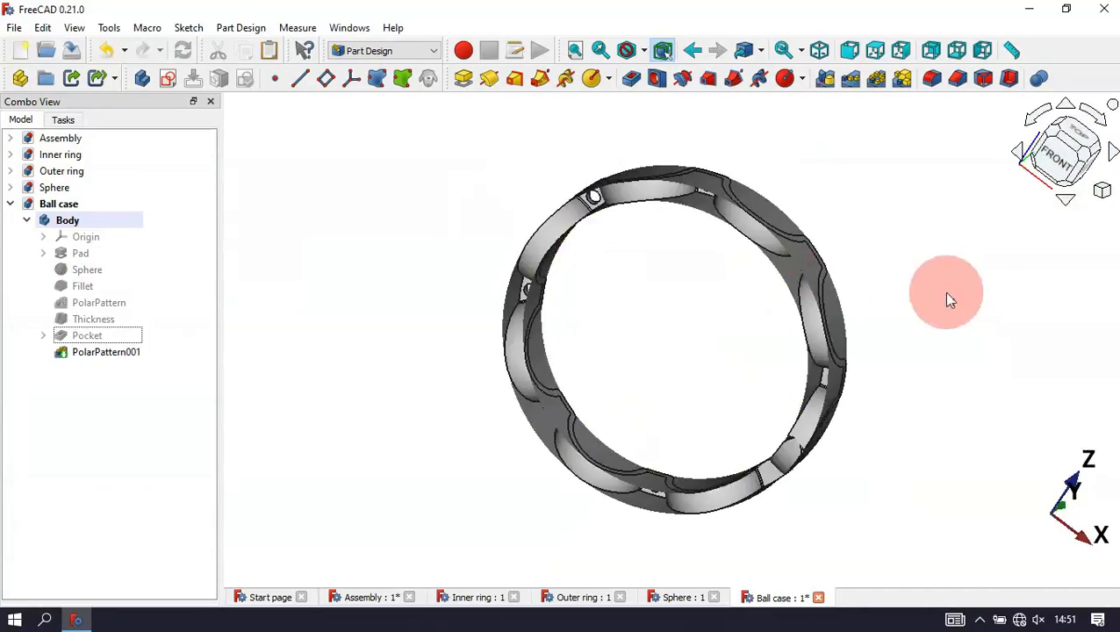
middle_drag(946, 297, 975, 315)
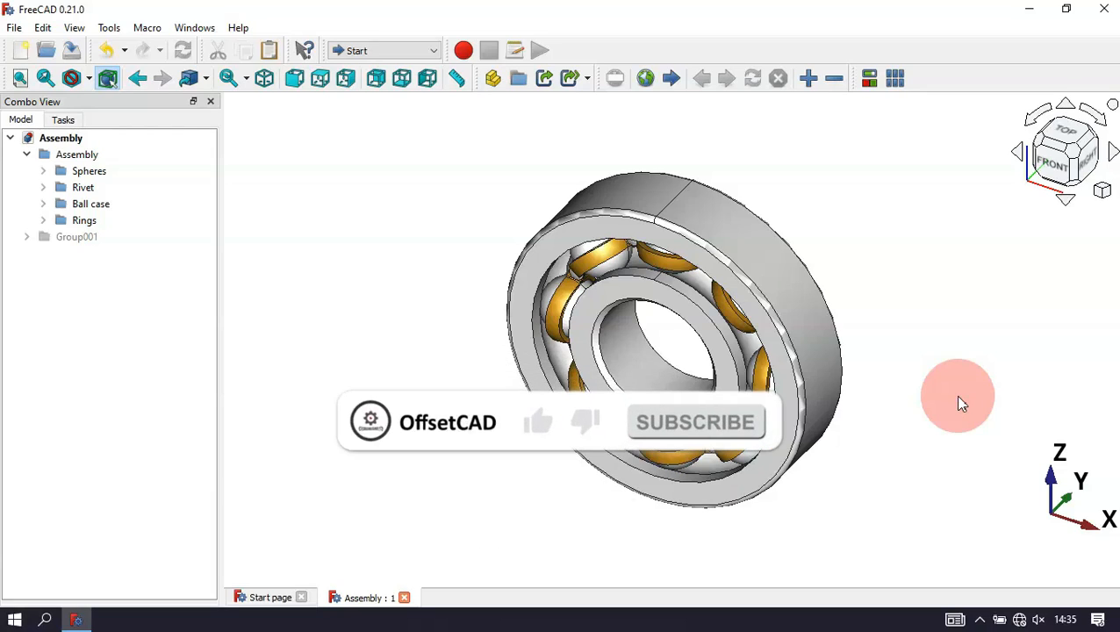
middle_drag(952, 382, 891, 353)
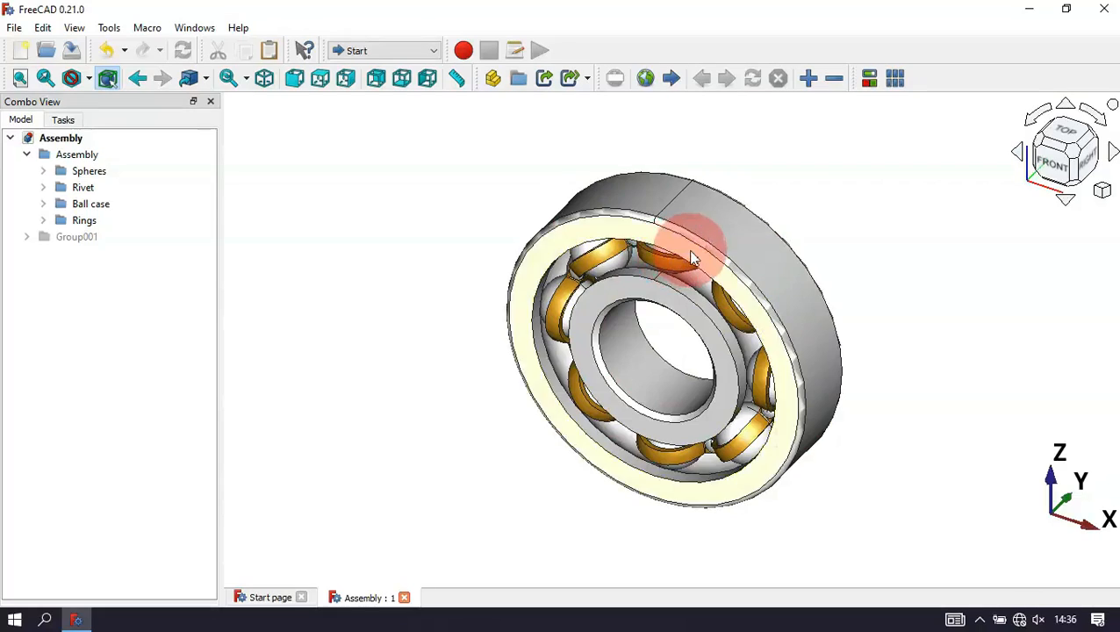
click(329, 241)
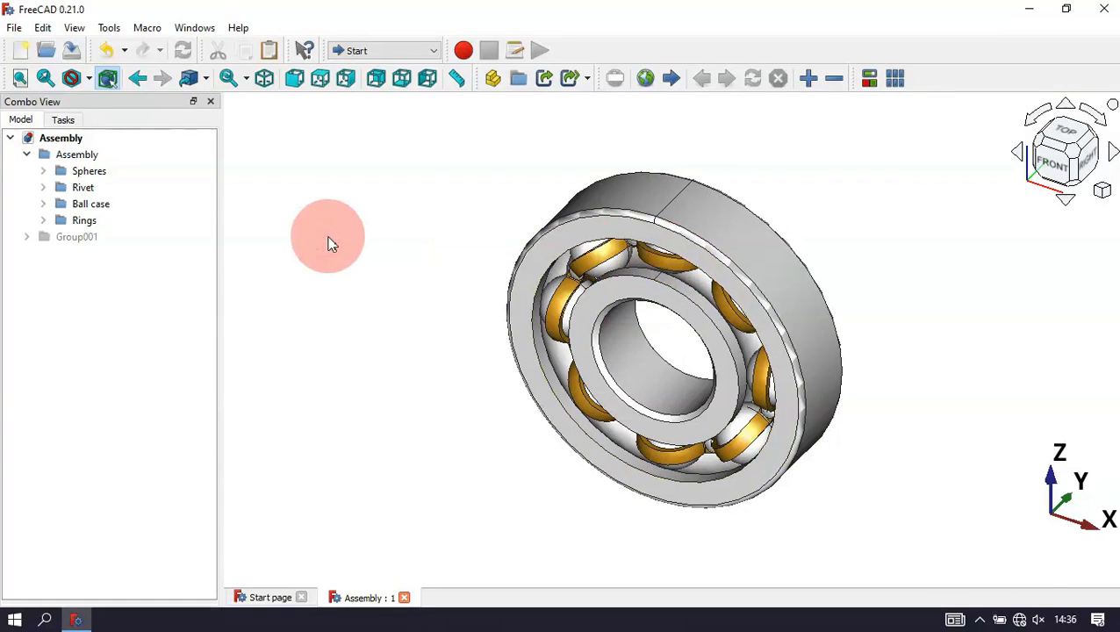
Step: Create a new document and save it as "Inner ring" in the Ball bearing folder
click(23, 52)
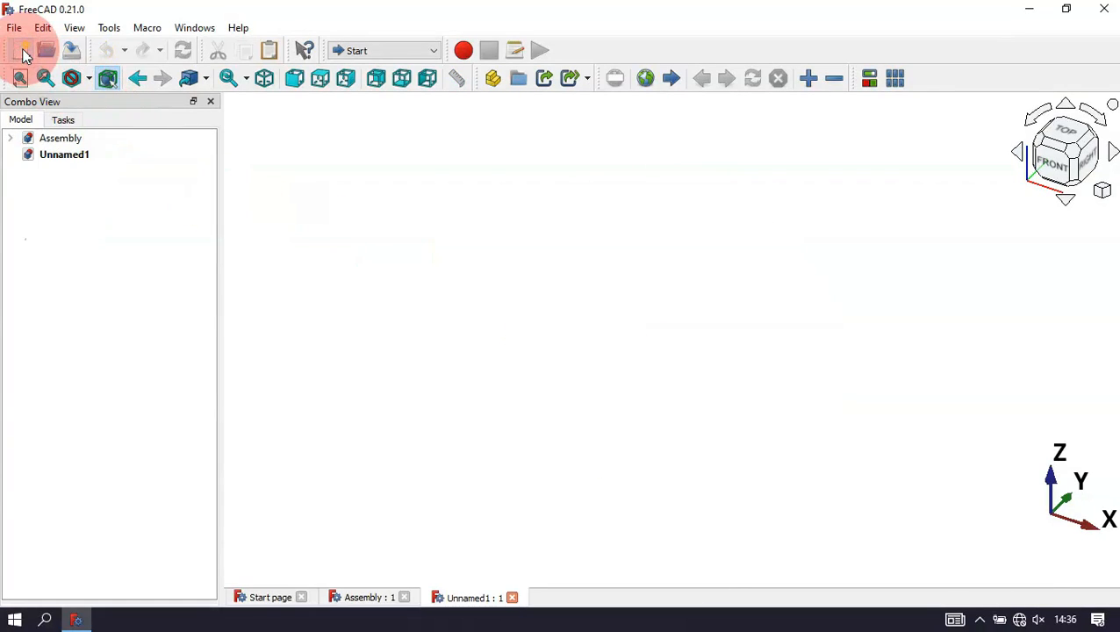
click(74, 51)
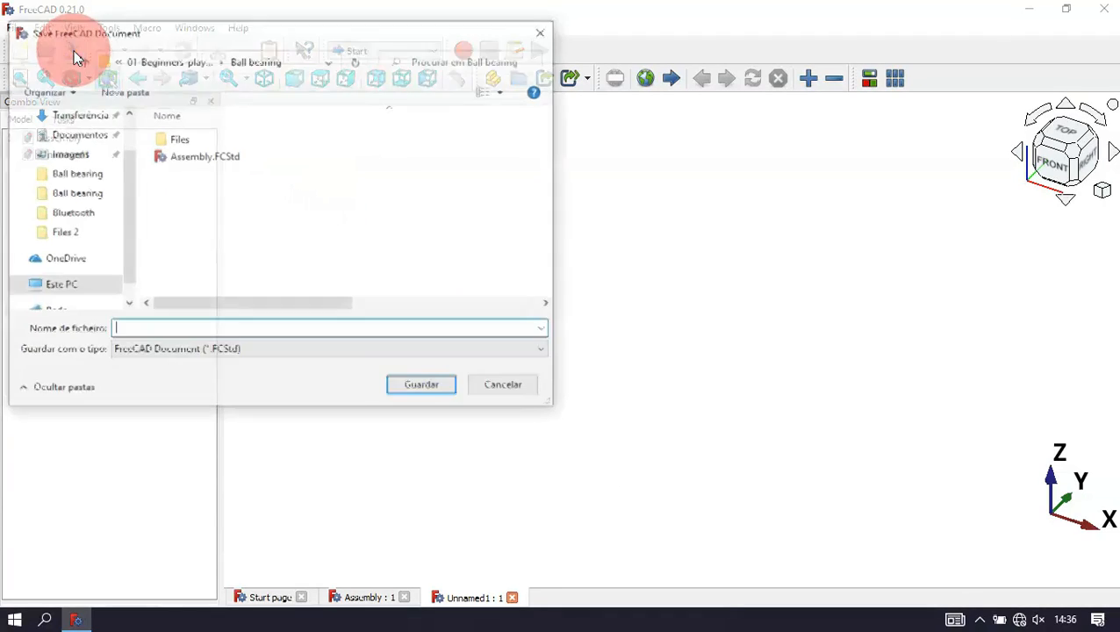
click(204, 347)
click(230, 344)
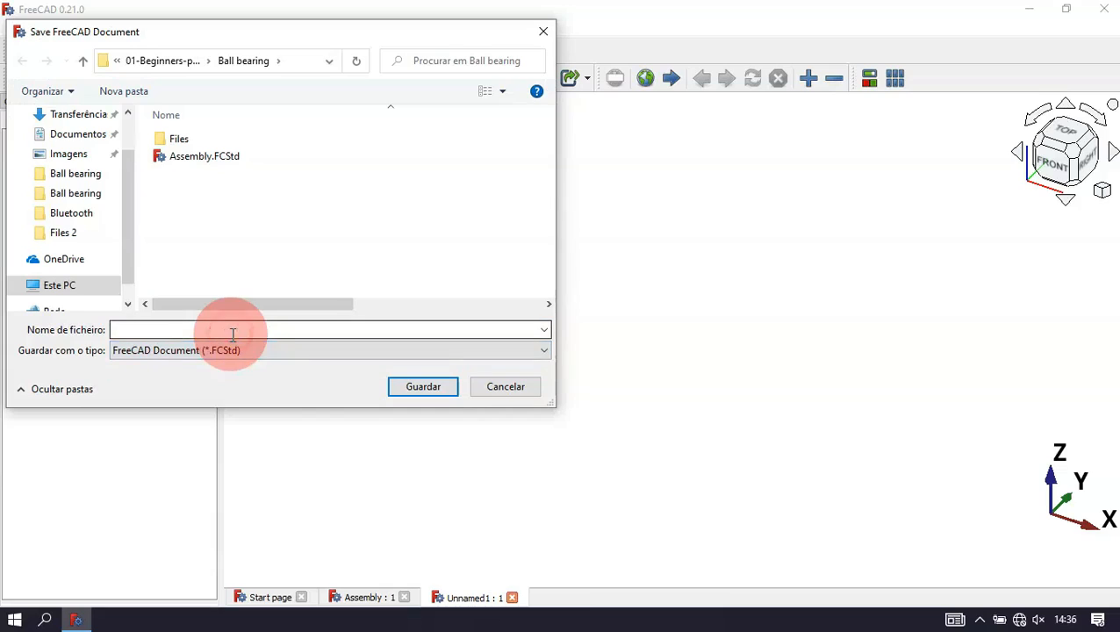
click(213, 332)
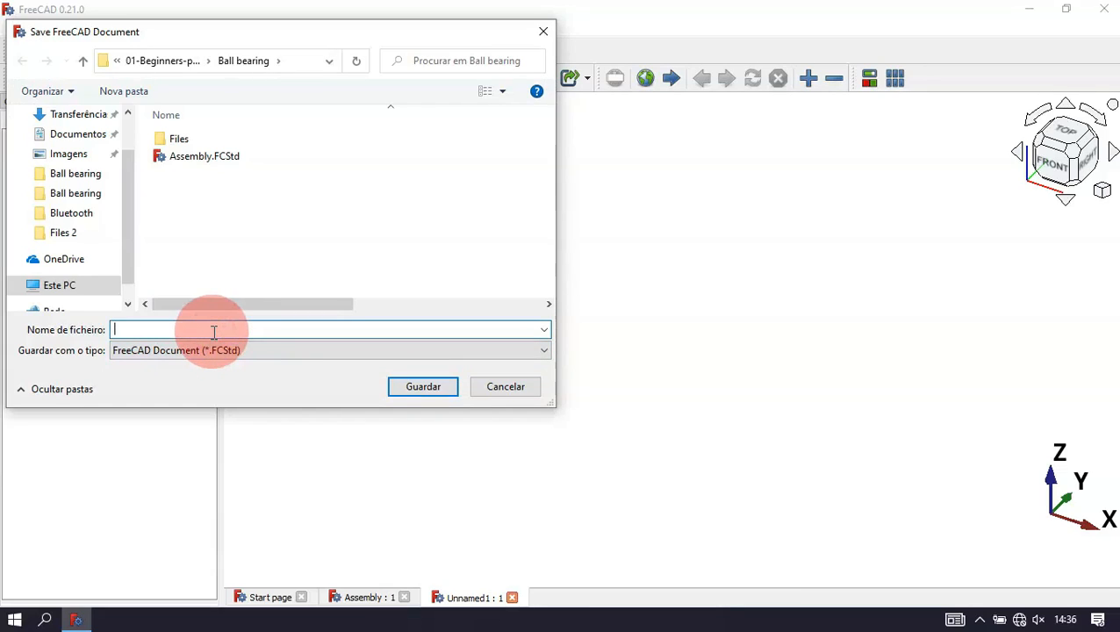
text(Inner ring)
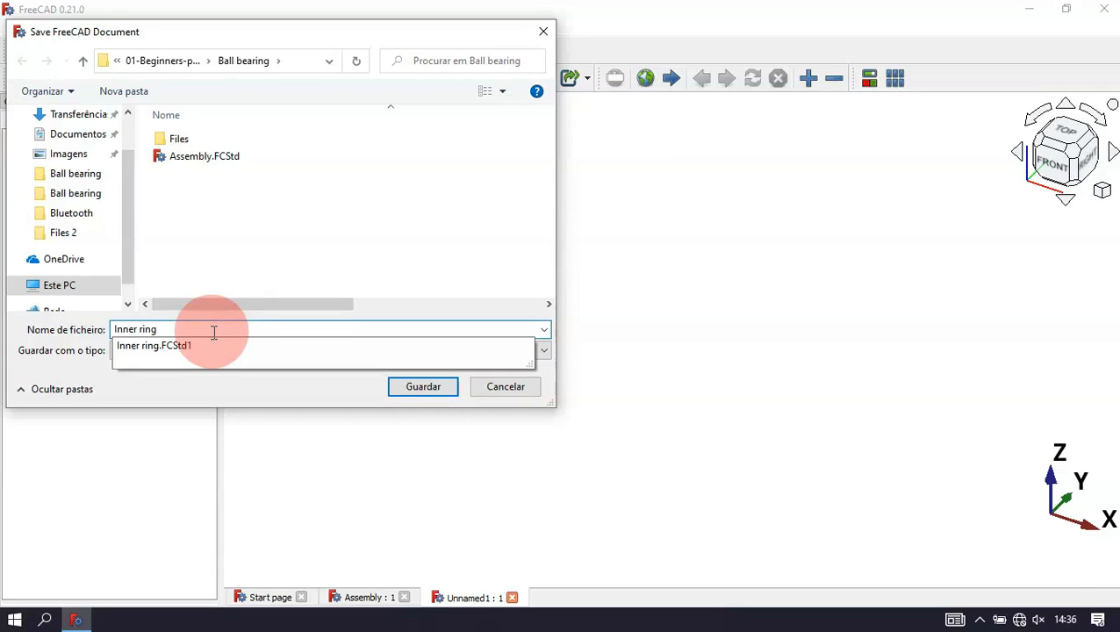
key(Return)
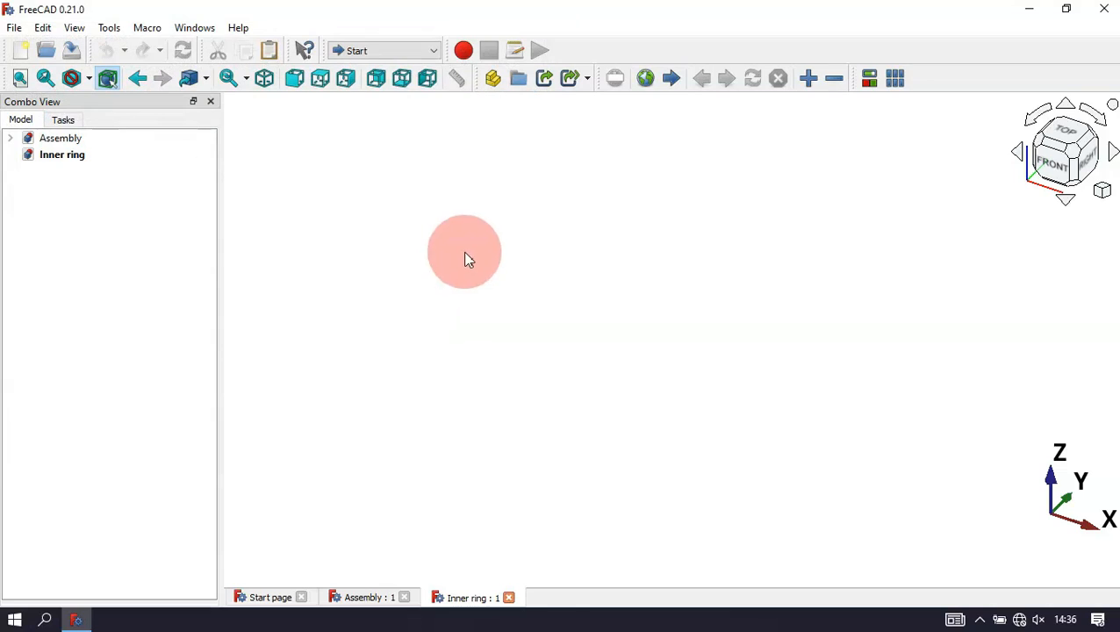
Step: Switch to the Part Design workbench and start a new sketch on the YZ plane
click(403, 50)
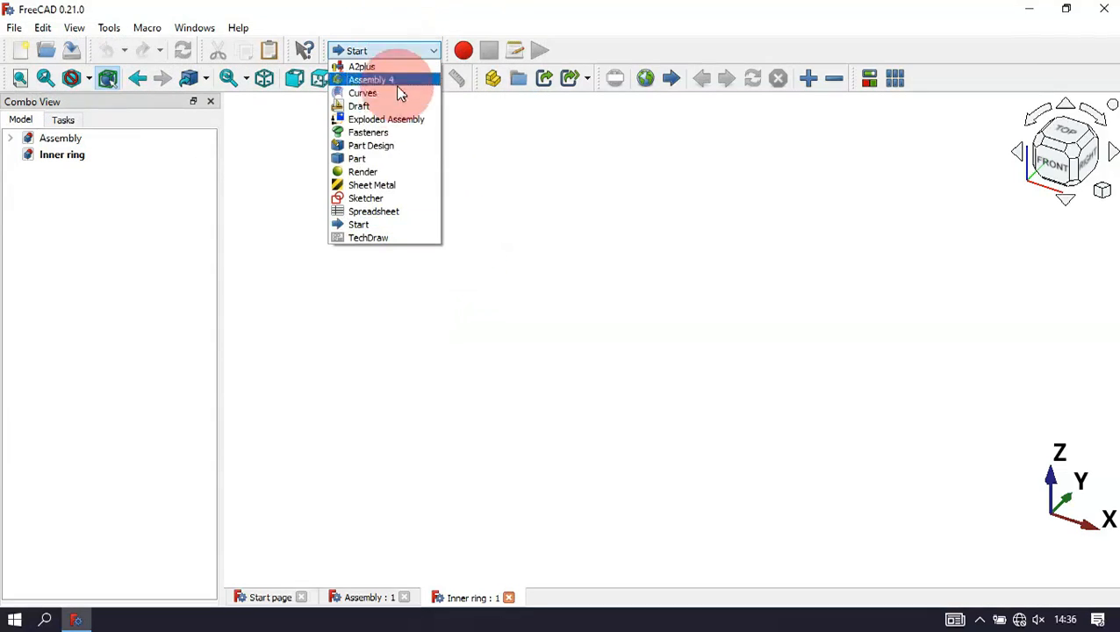
click(398, 143)
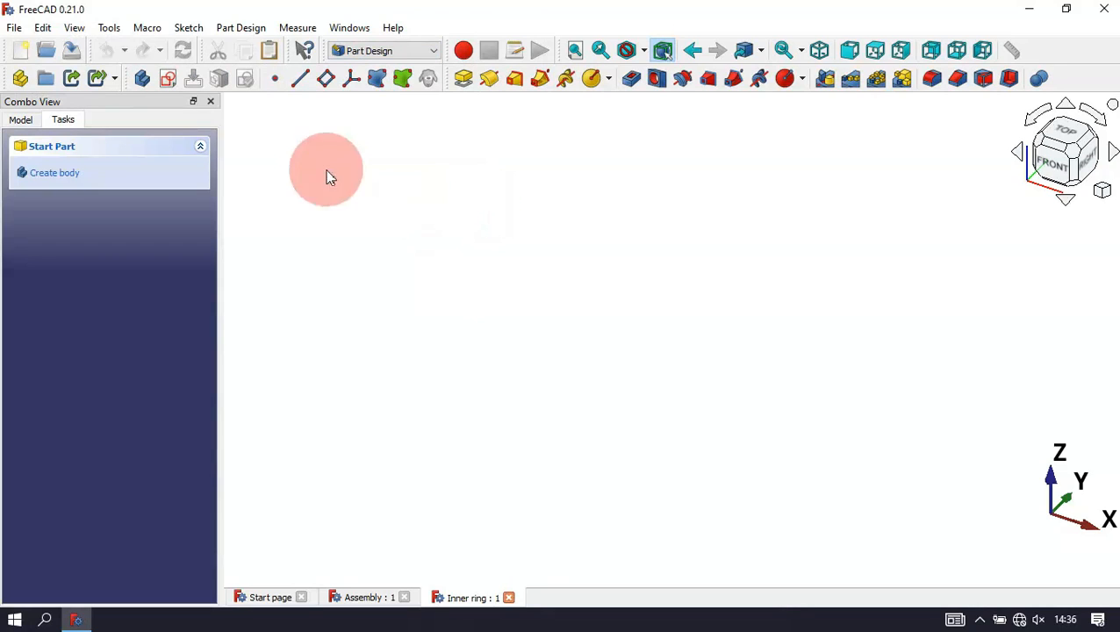
click(172, 79)
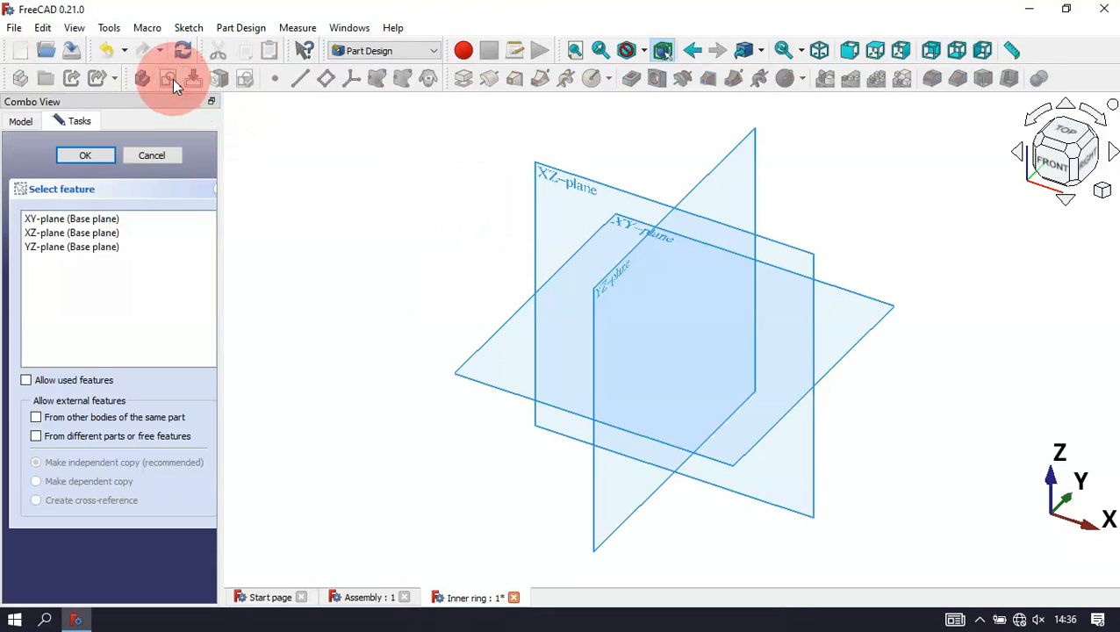
click(612, 295)
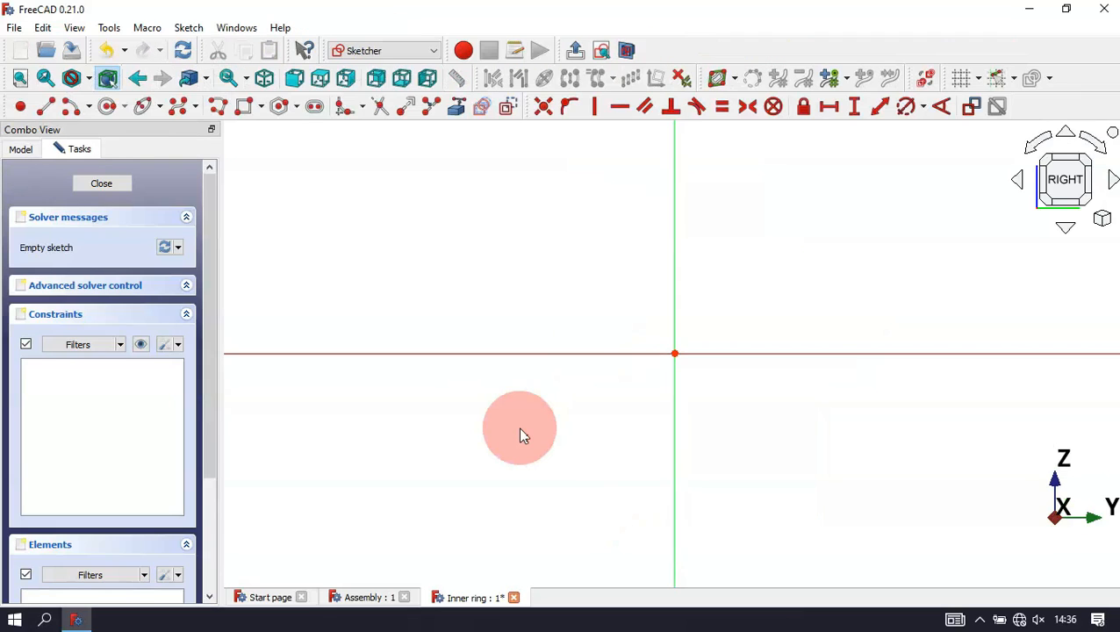
Step: Sketch an open rectangular polyline profile above the horizontal axis, straddling the vertical axis, with a gap in its upper edge
scroll(523, 439, down, 1)
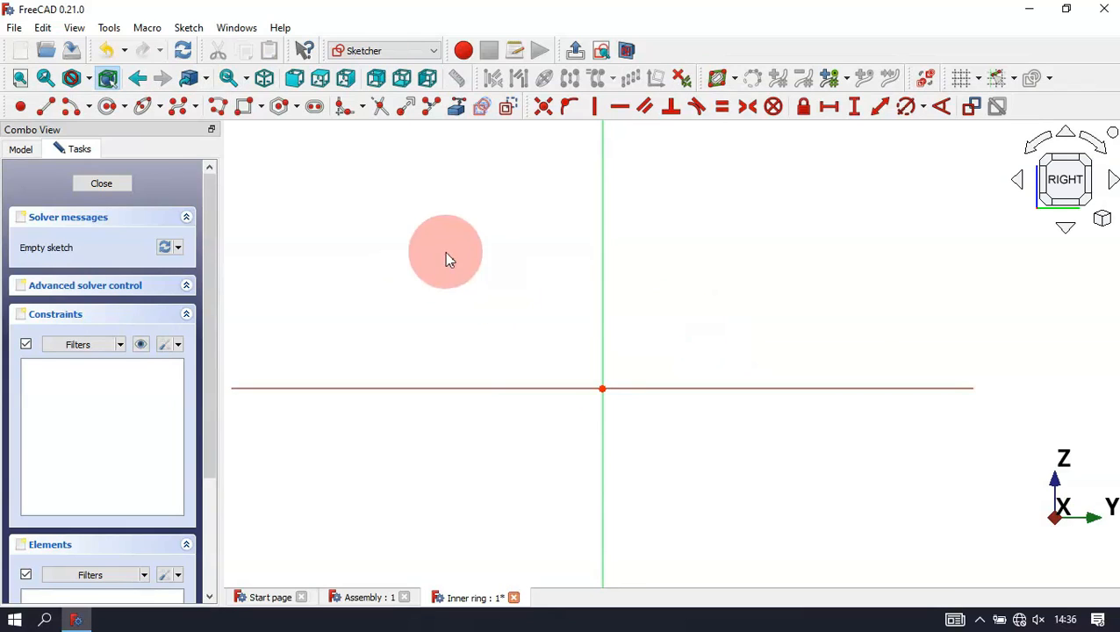
click(219, 109)
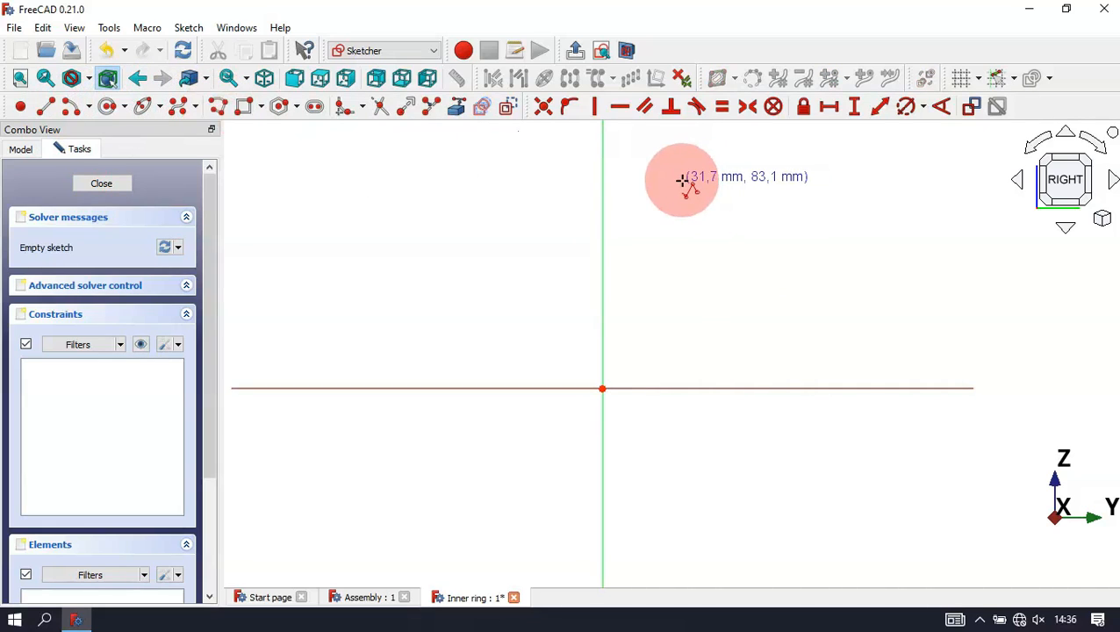
click(625, 185)
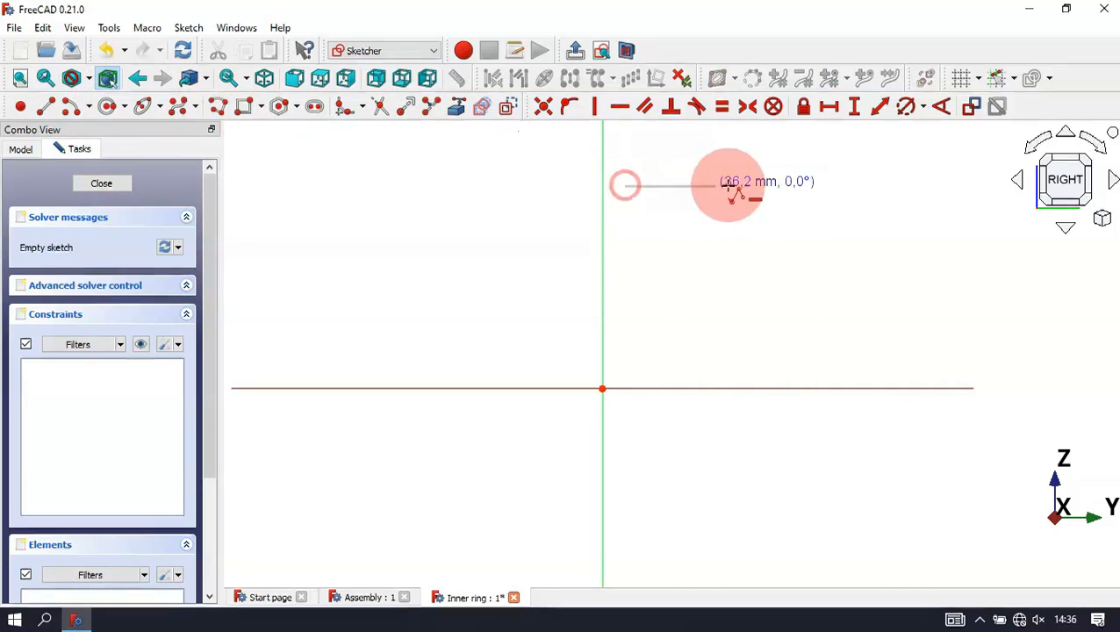
click(739, 185)
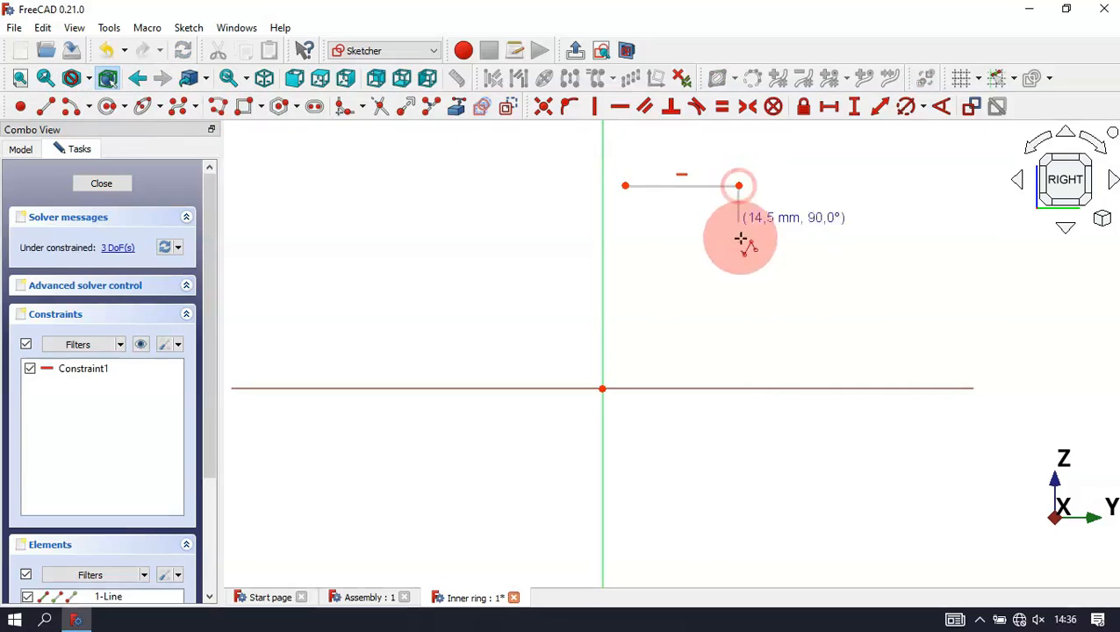
click(738, 294)
click(482, 295)
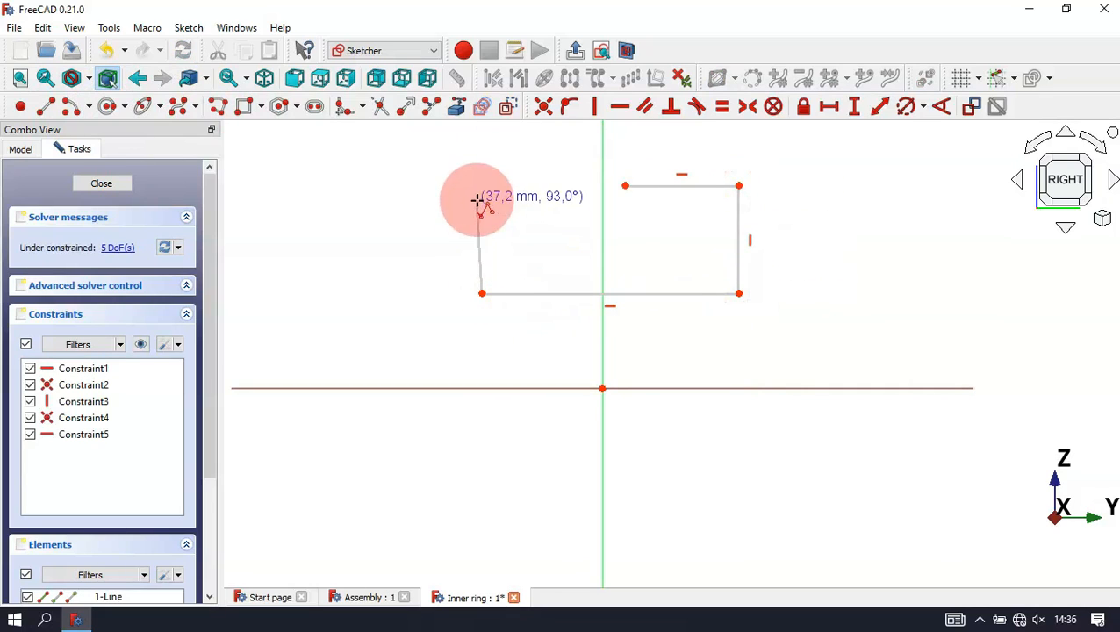
click(482, 192)
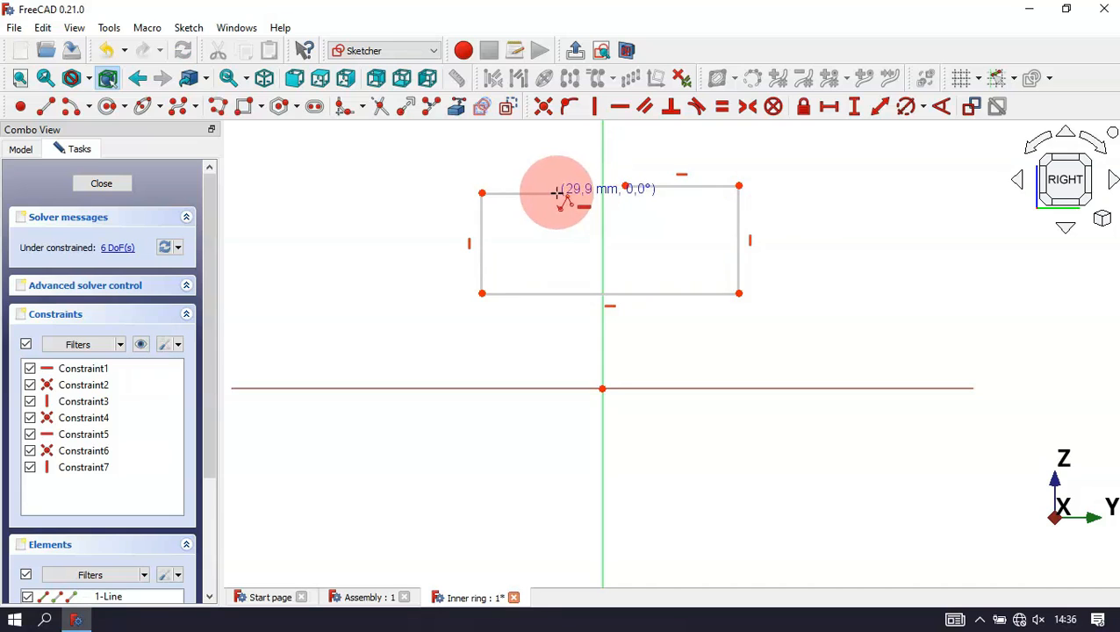
click(557, 192)
right_click(685, 254)
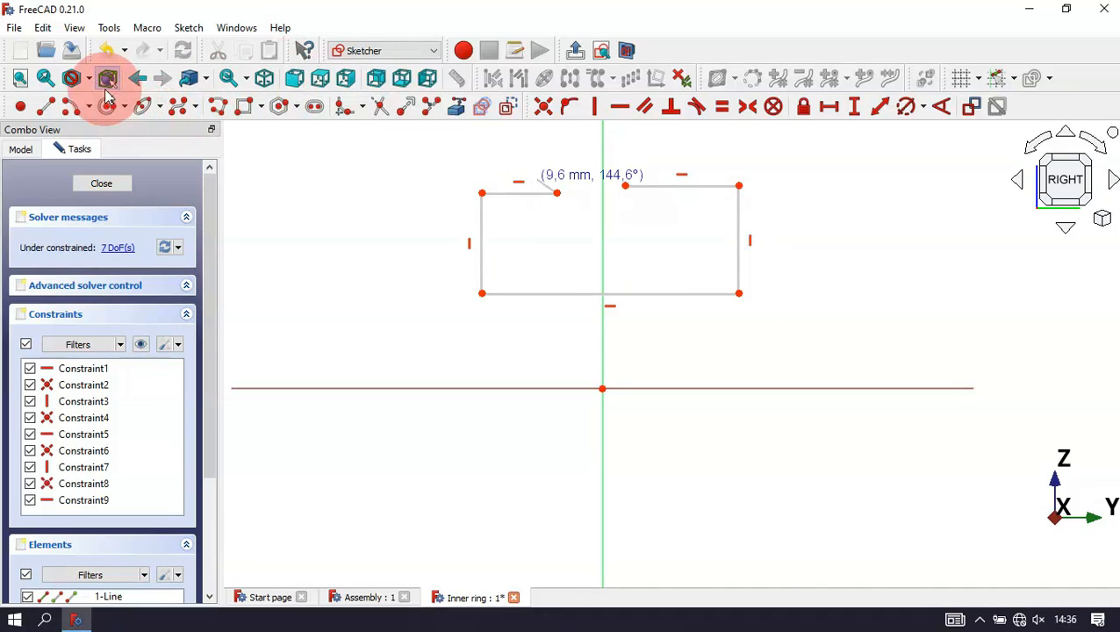
Step: Close the gap in the upper edge with a downward-bulging arc of about 28 mm radius, centred on the vertical axis
click(74, 107)
scroll(575, 438, down, 1)
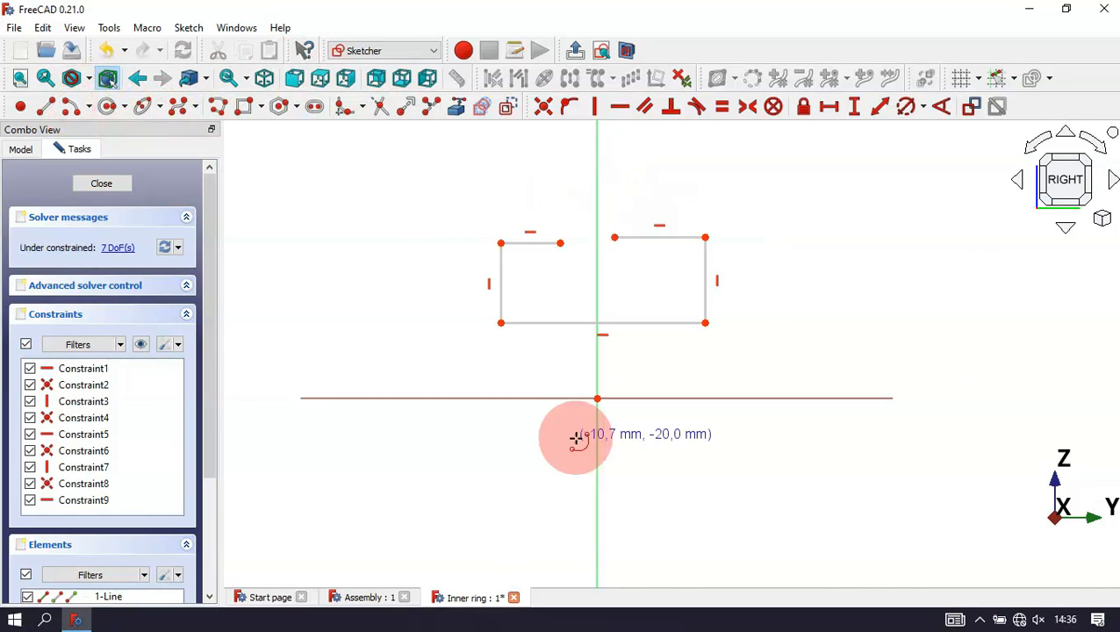
click(598, 204)
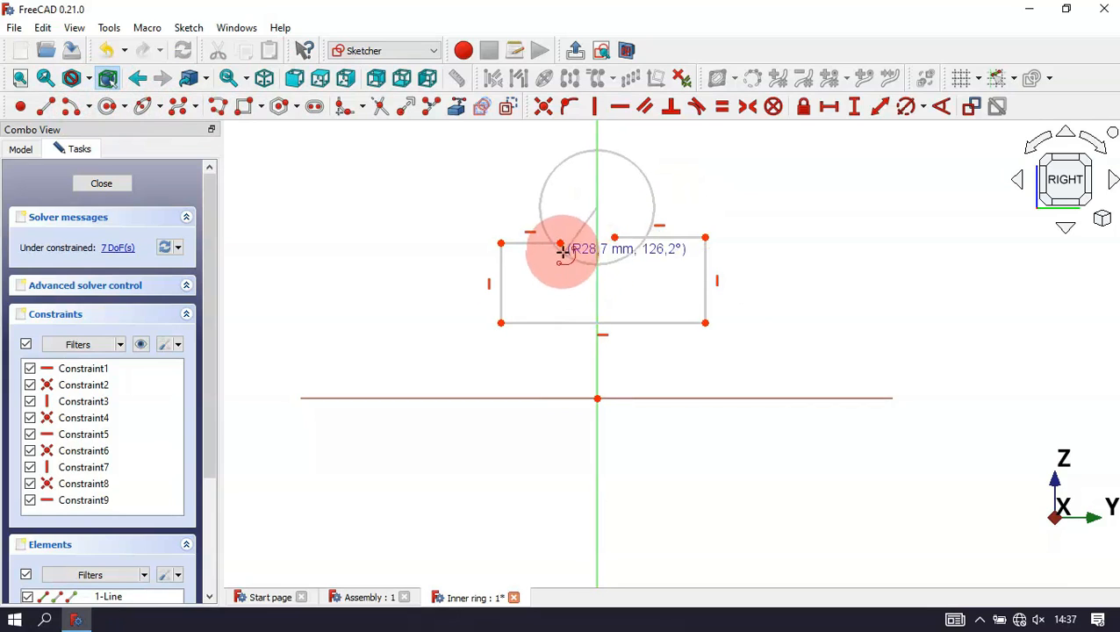
click(560, 243)
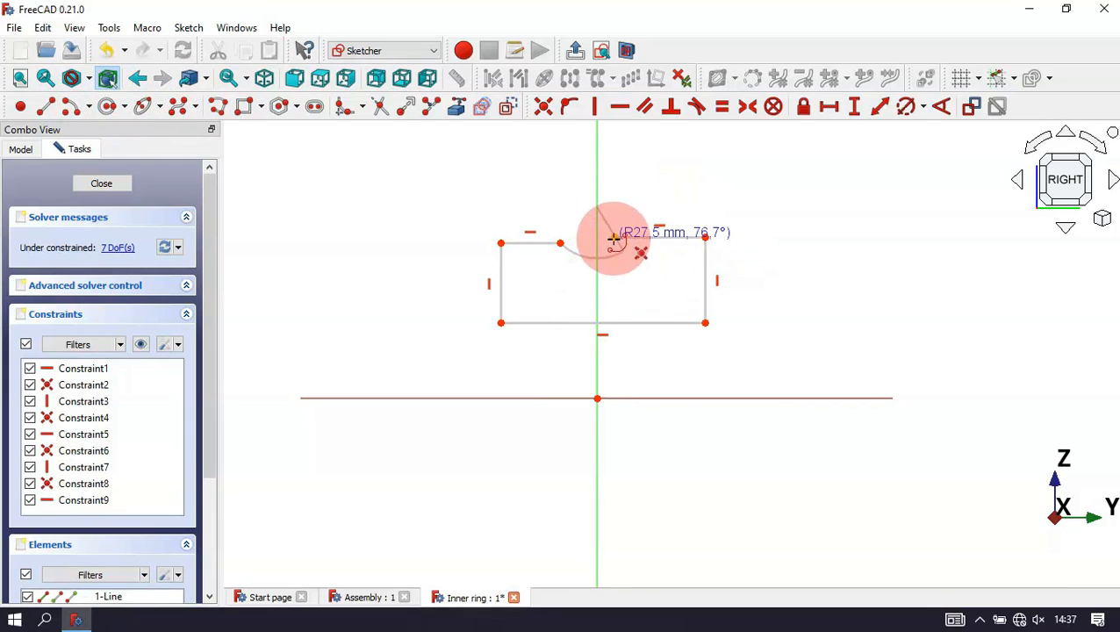
click(615, 238)
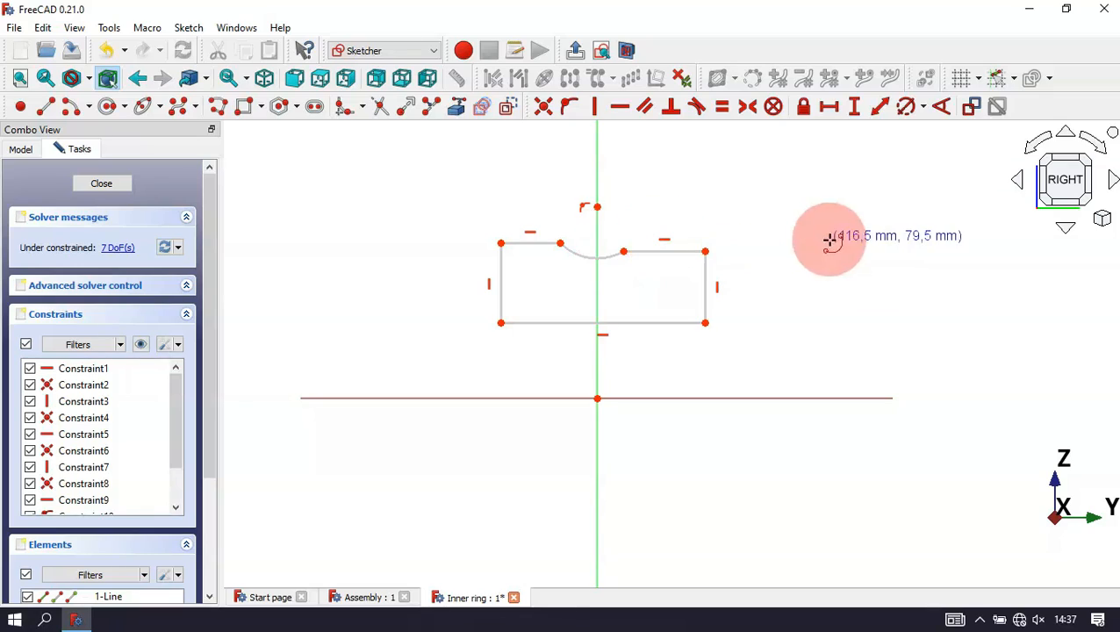
scroll(713, 210, up, 1)
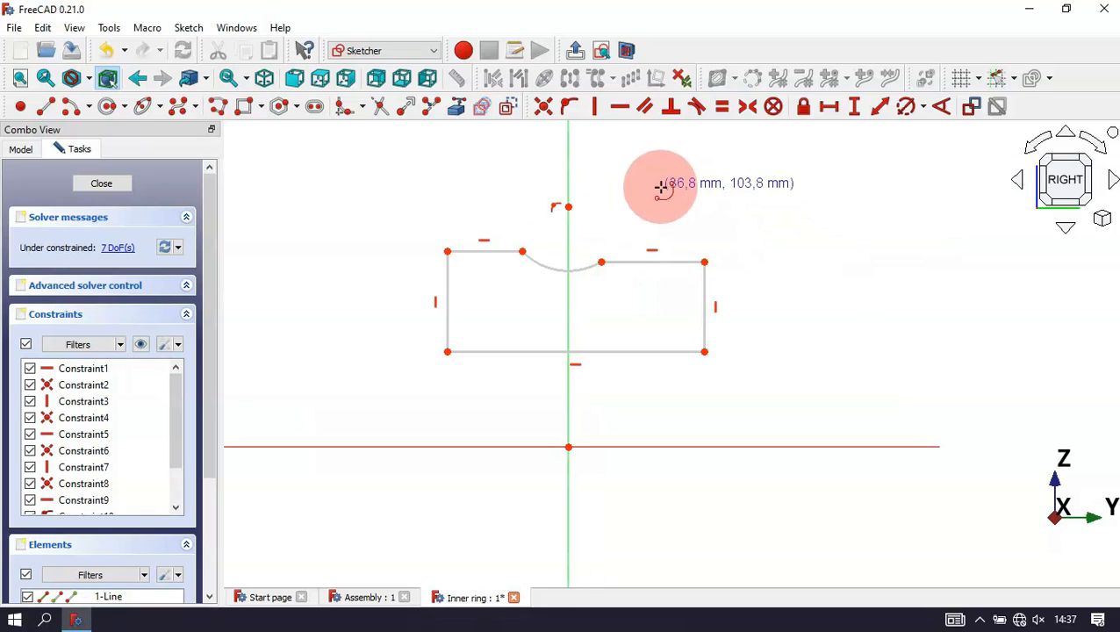
Step: Constrain the two upper horizontal lines to equal length and the two vertical side lines to equal length
click(724, 109)
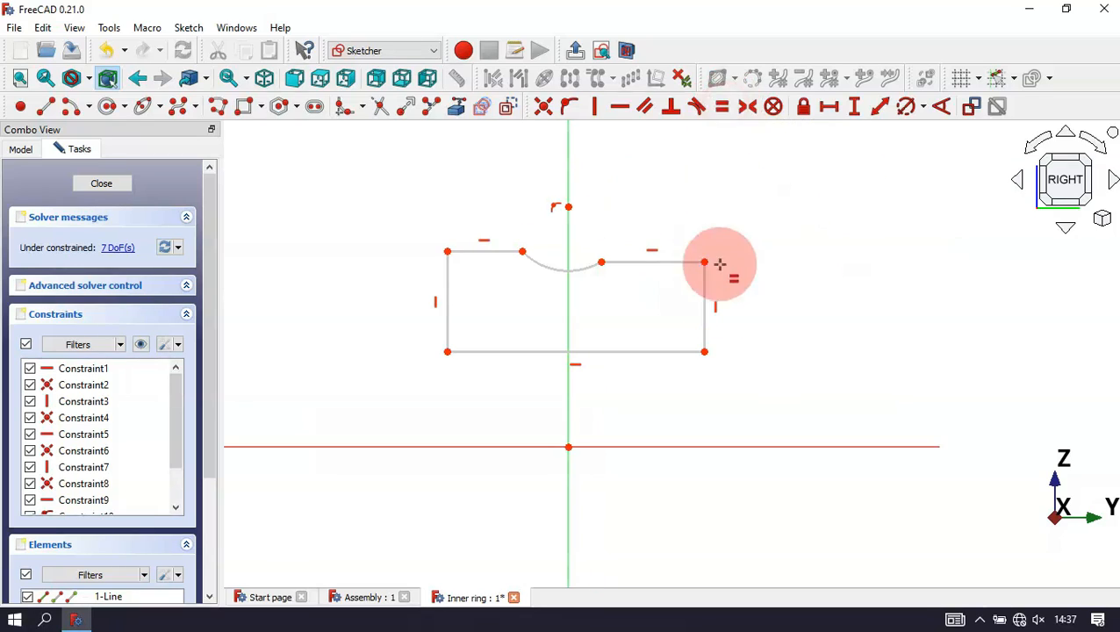
click(667, 262)
click(484, 251)
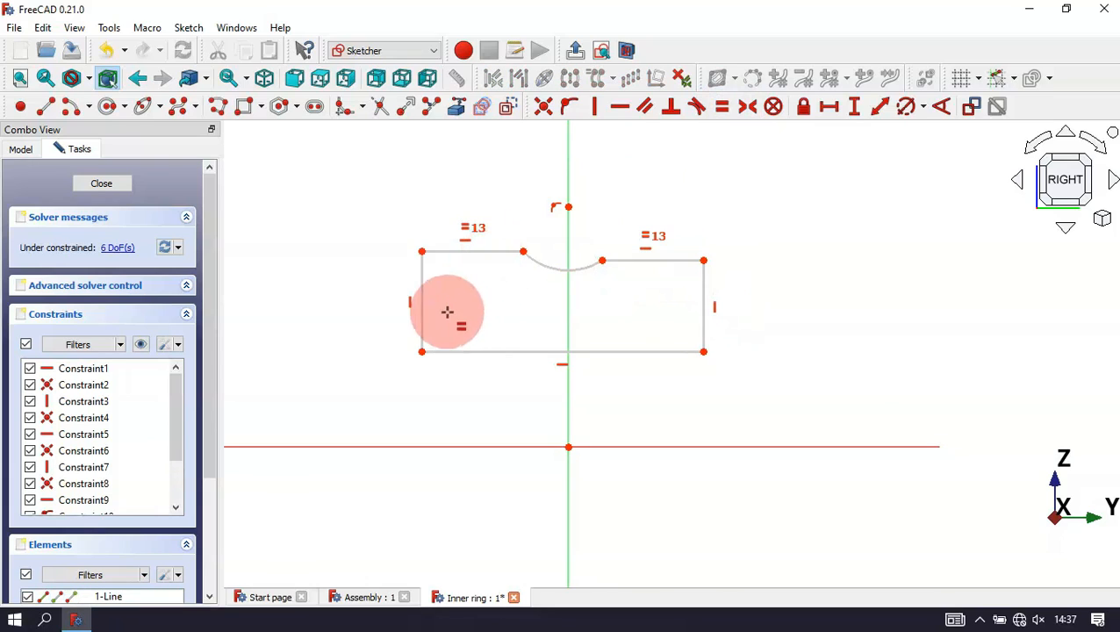
click(703, 297)
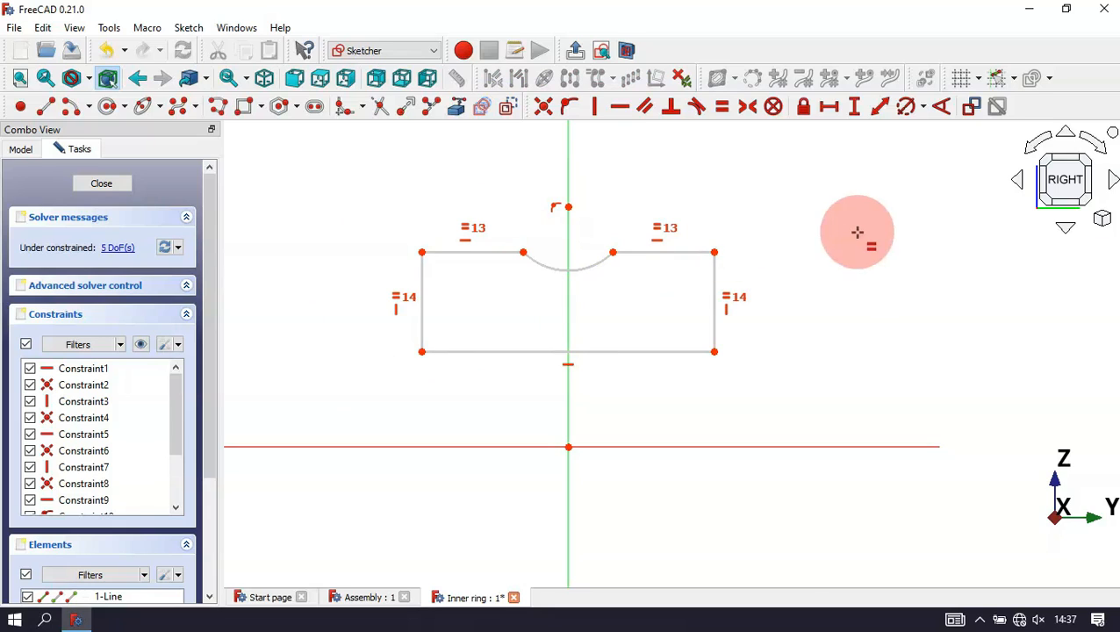
Step: Constrain the vertical distance between the arc's centre and its right end point to 4 mm
click(855, 109)
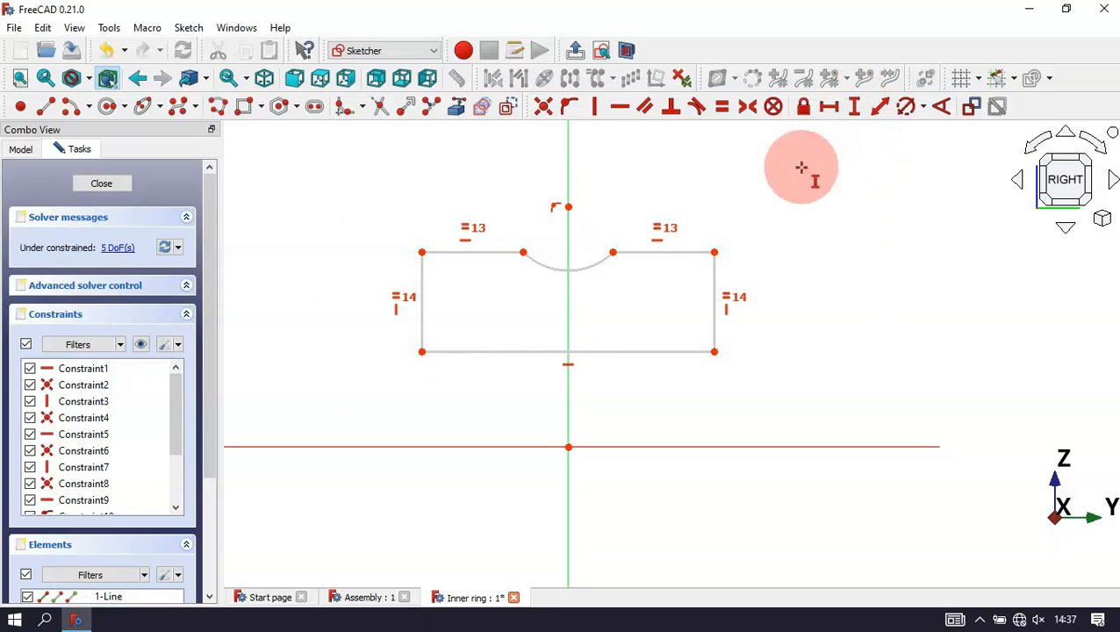
click(569, 207)
click(612, 252)
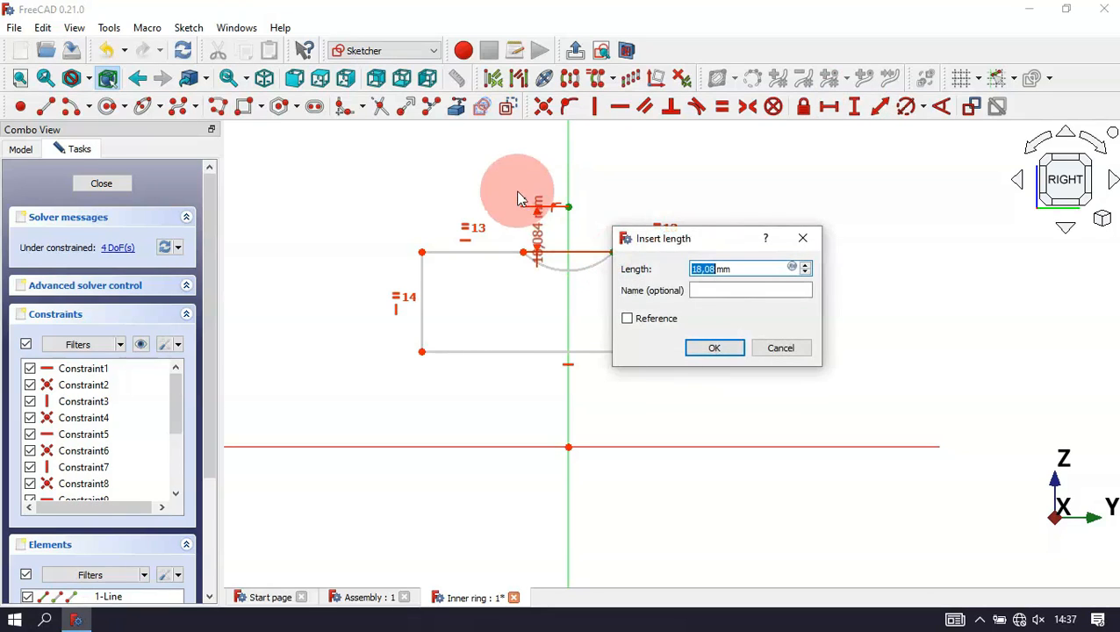
drag(693, 239, 818, 179)
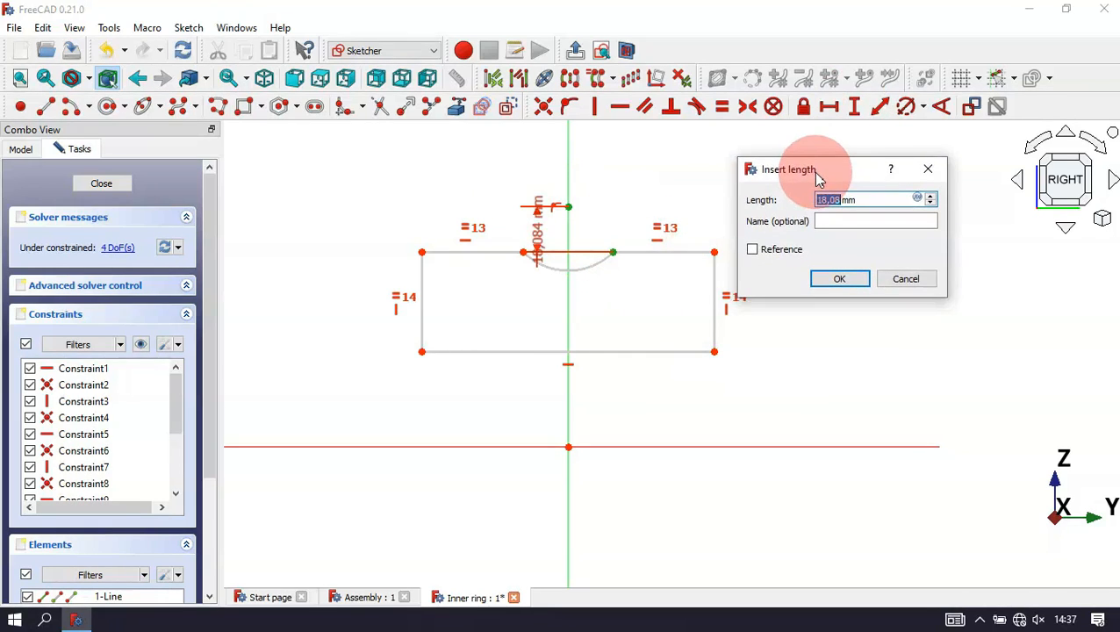
text(4)
key(Return)
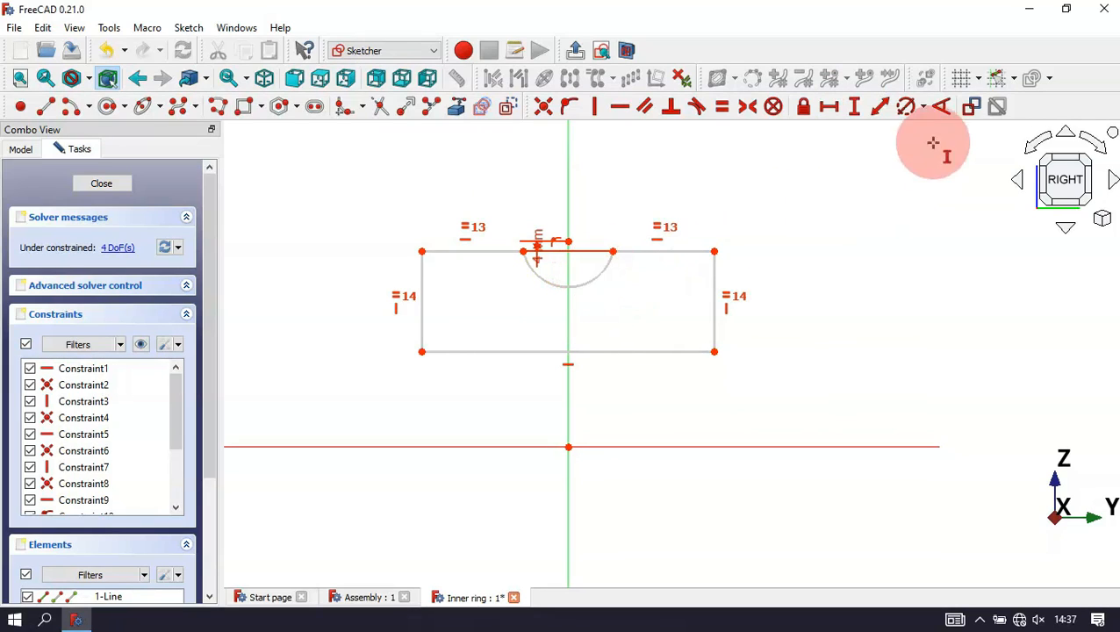
Step: Constrain the groove arc's radius to 6.2 mm
click(913, 114)
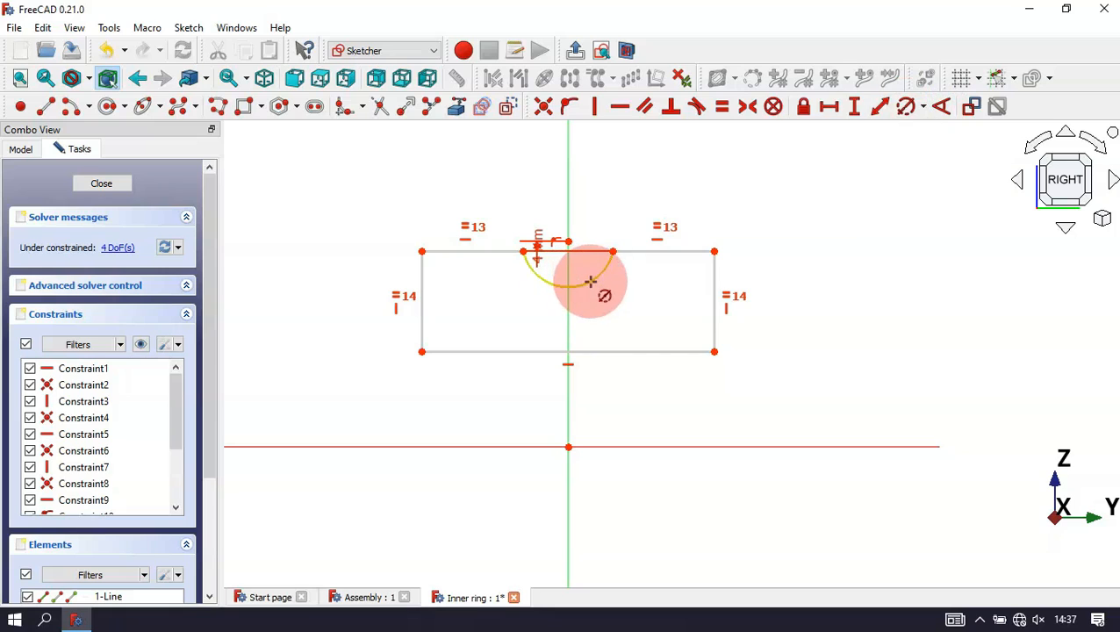
click(590, 283)
mouse_move(636, 269)
mouse_down()
mouse_move(791, 163)
mouse_move(781, 141)
mouse_up()
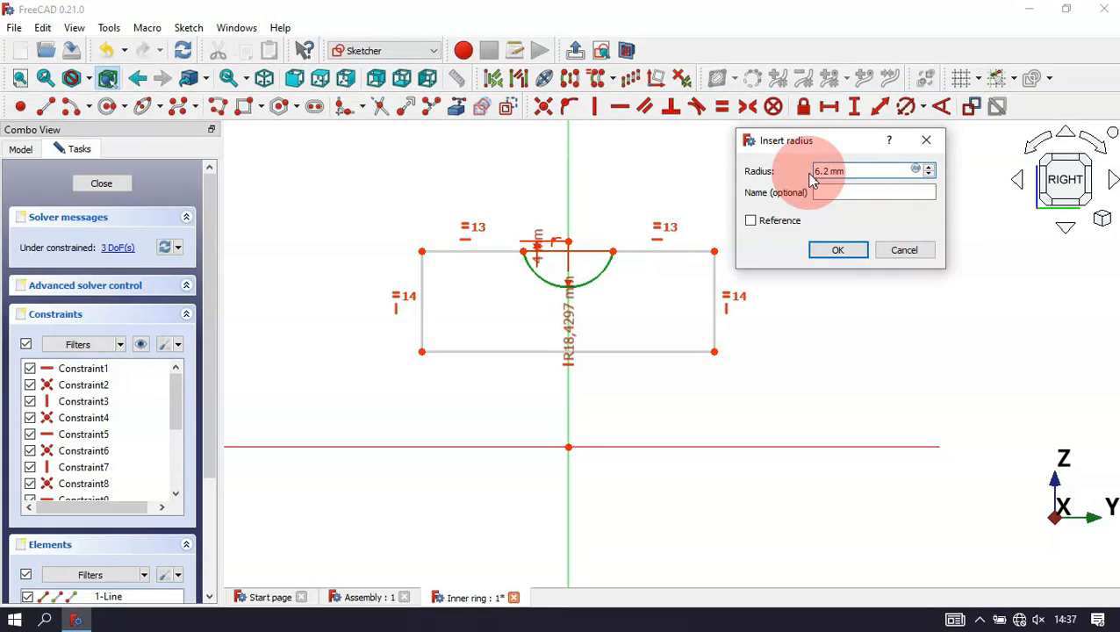
key(Return)
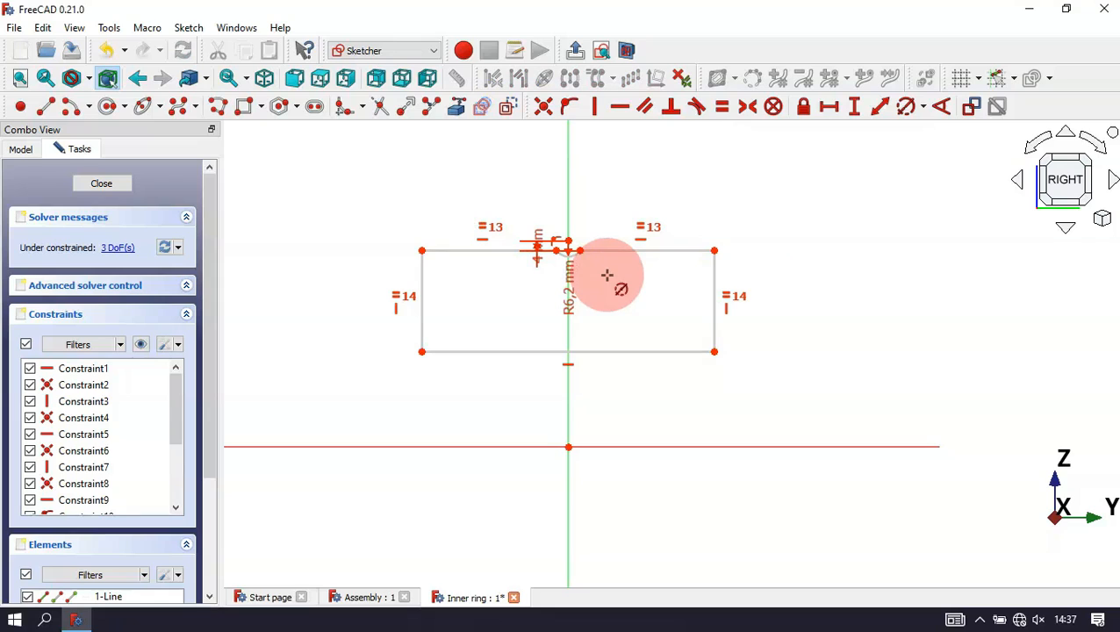
Step: Constrain the horizontal length of the profile's lower edge to 15.5 mm
click(826, 113)
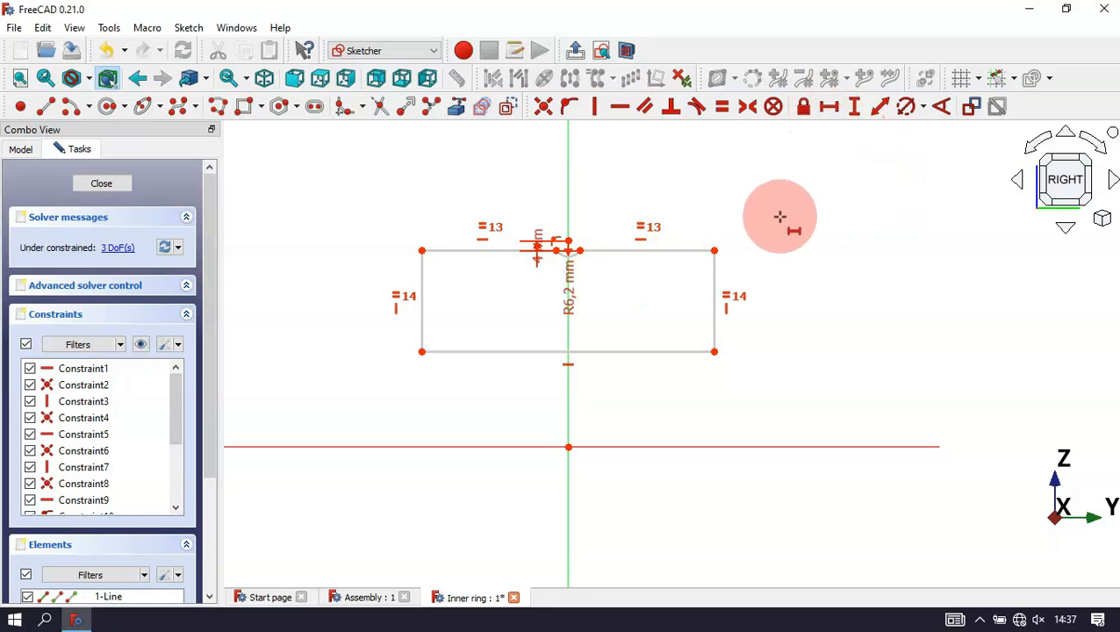
click(613, 351)
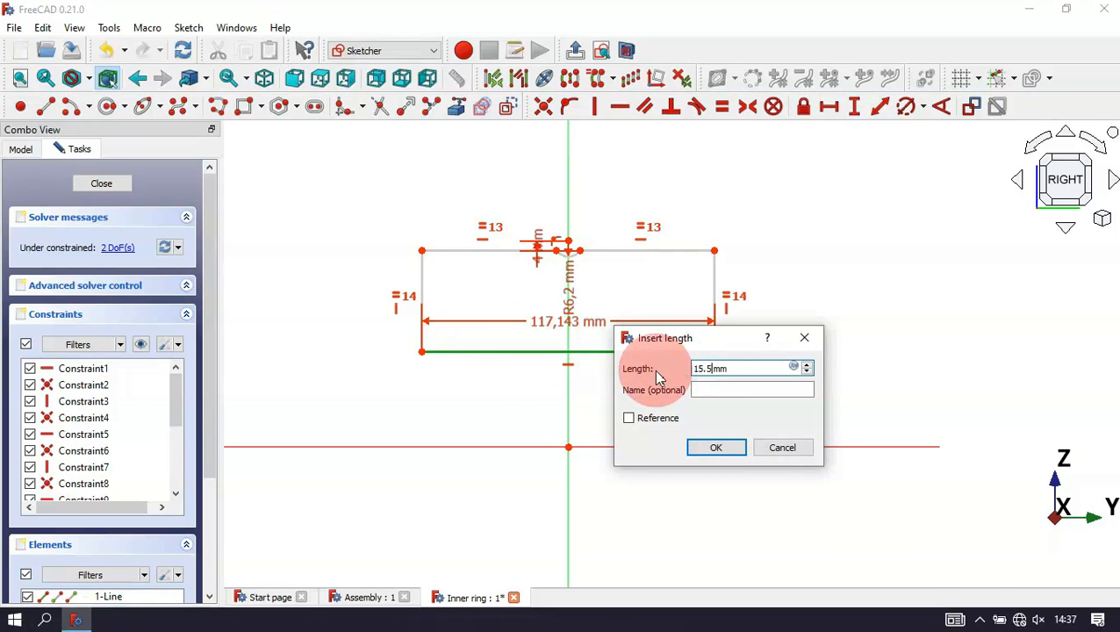
key(Return)
scroll(579, 329, up, 1)
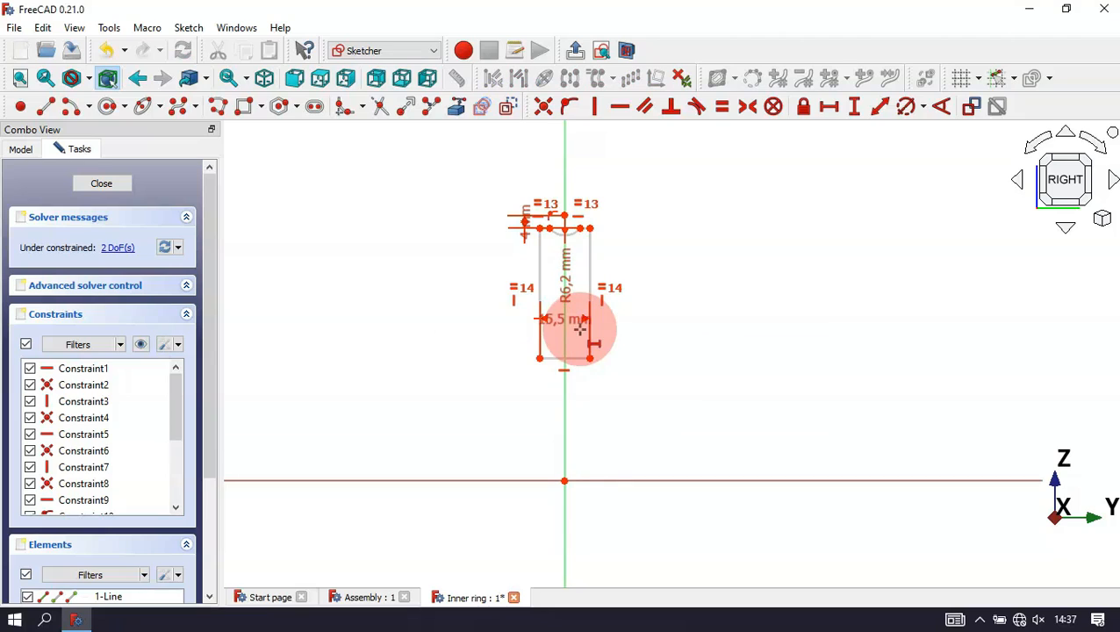
Step: Constrain the vertical length of the profile's right side line to 6 mm
click(856, 113)
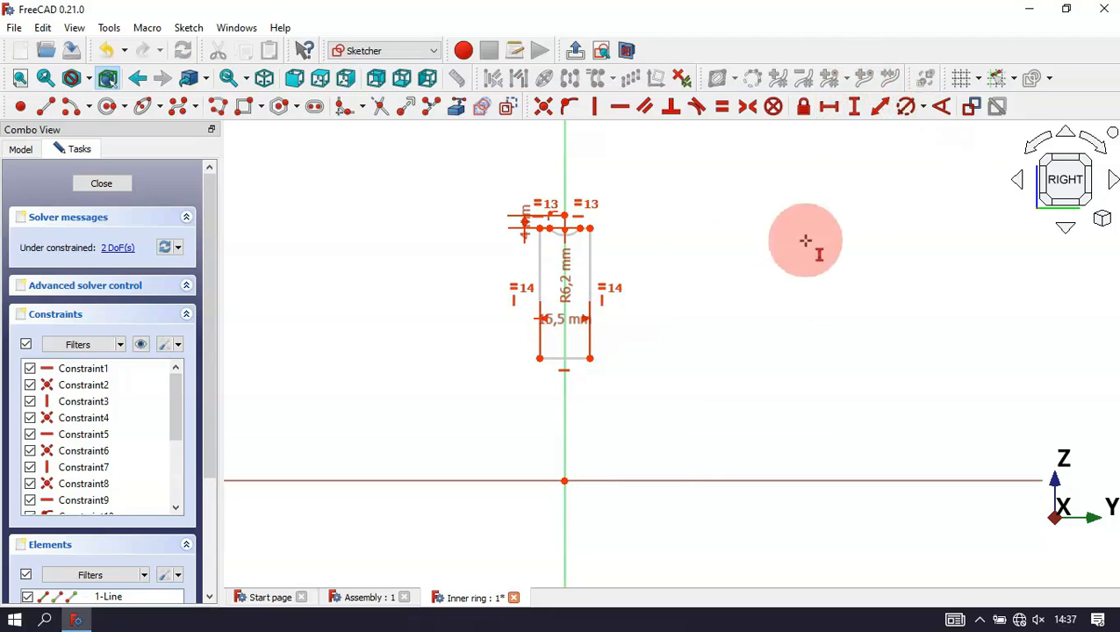
click(590, 301)
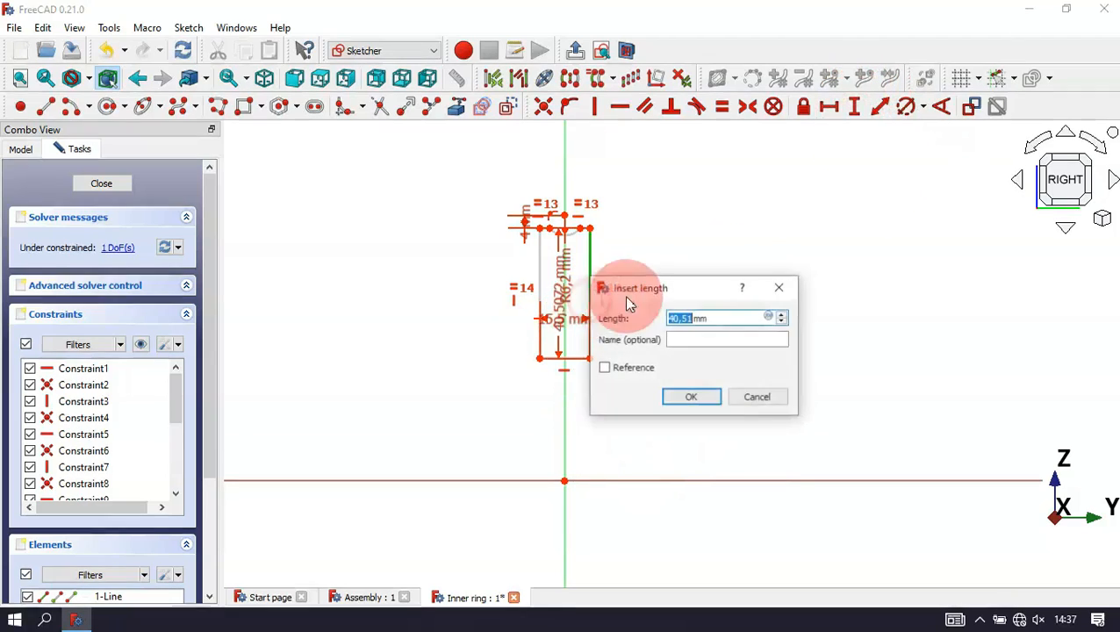
drag(693, 291, 762, 219)
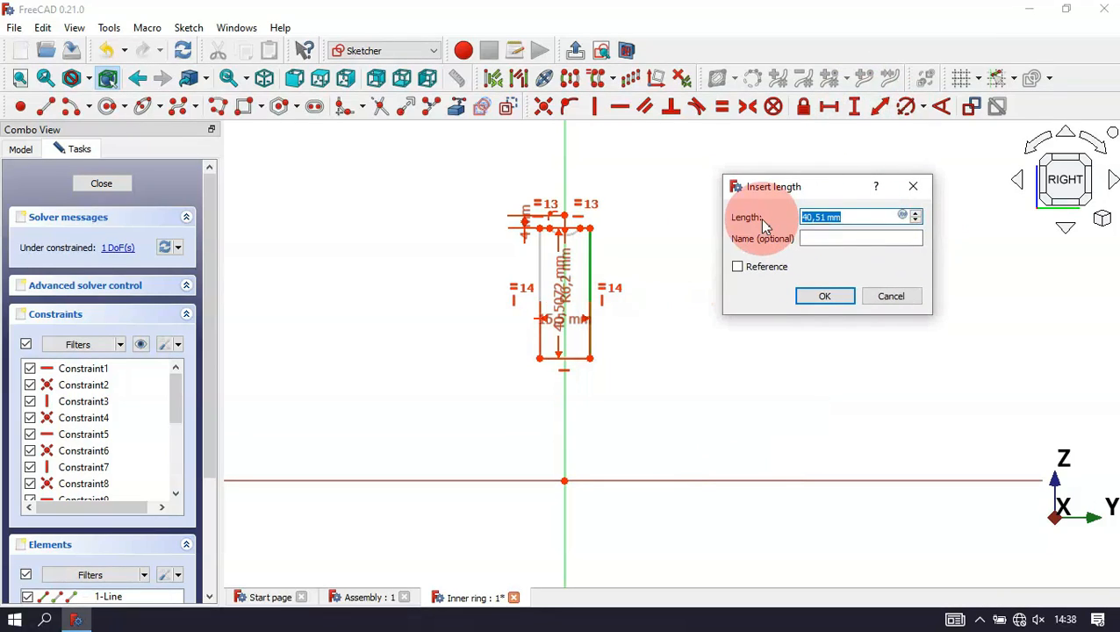
key(Return)
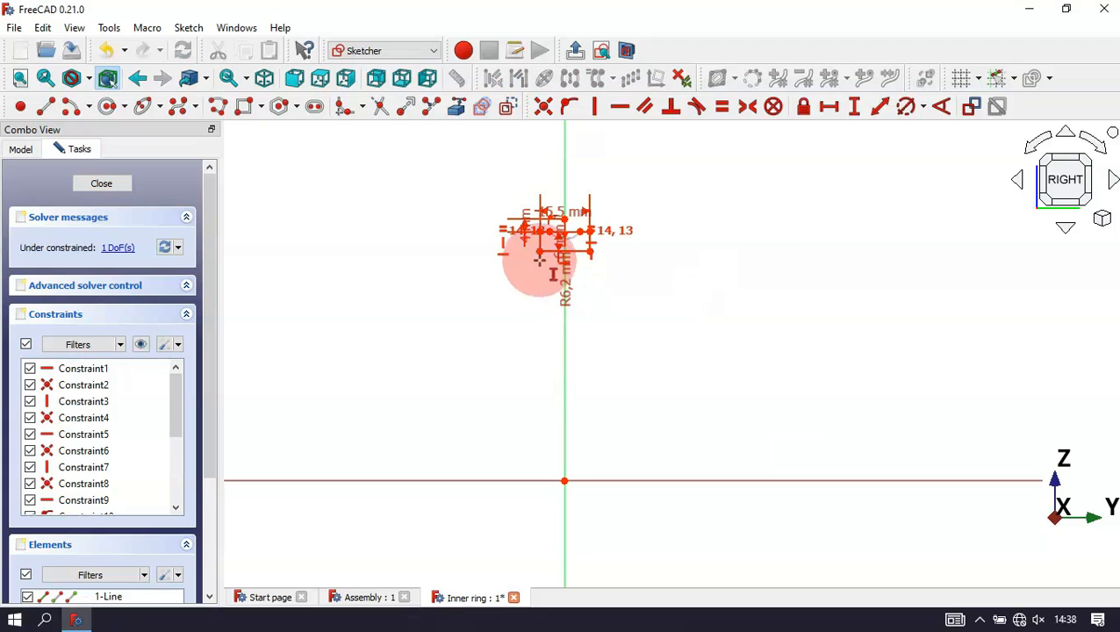
Step: Constrain the vertical distance between the profile's lower right corner and the sketch origin to 12.5 mm
scroll(591, 242, up, 5)
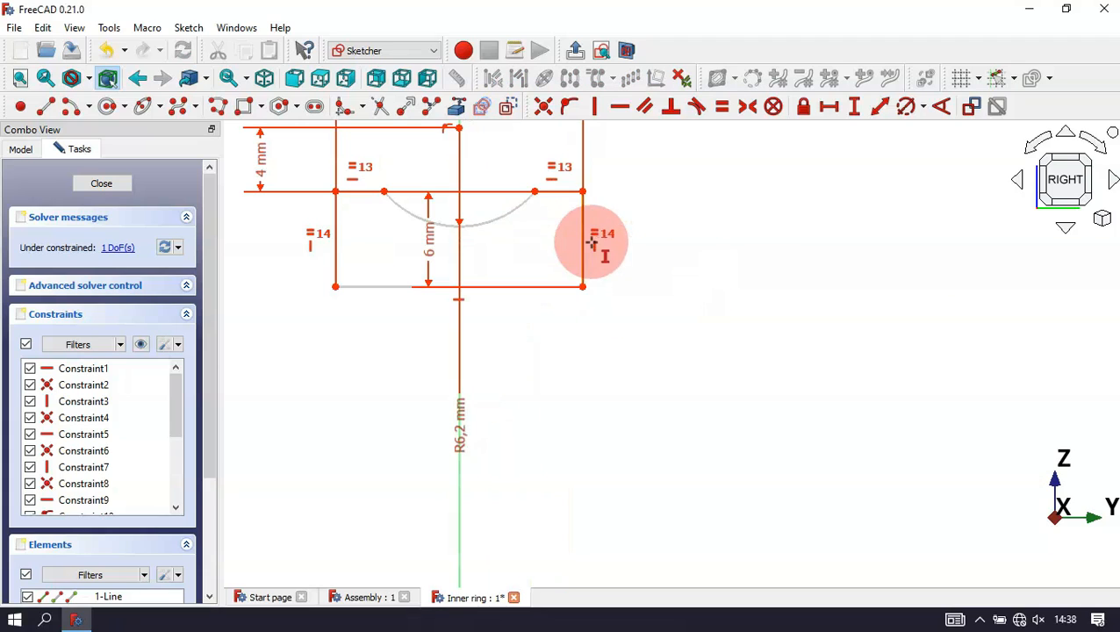
click(582, 286)
scroll(658, 237, down, 6)
scroll(639, 378, up, 3)
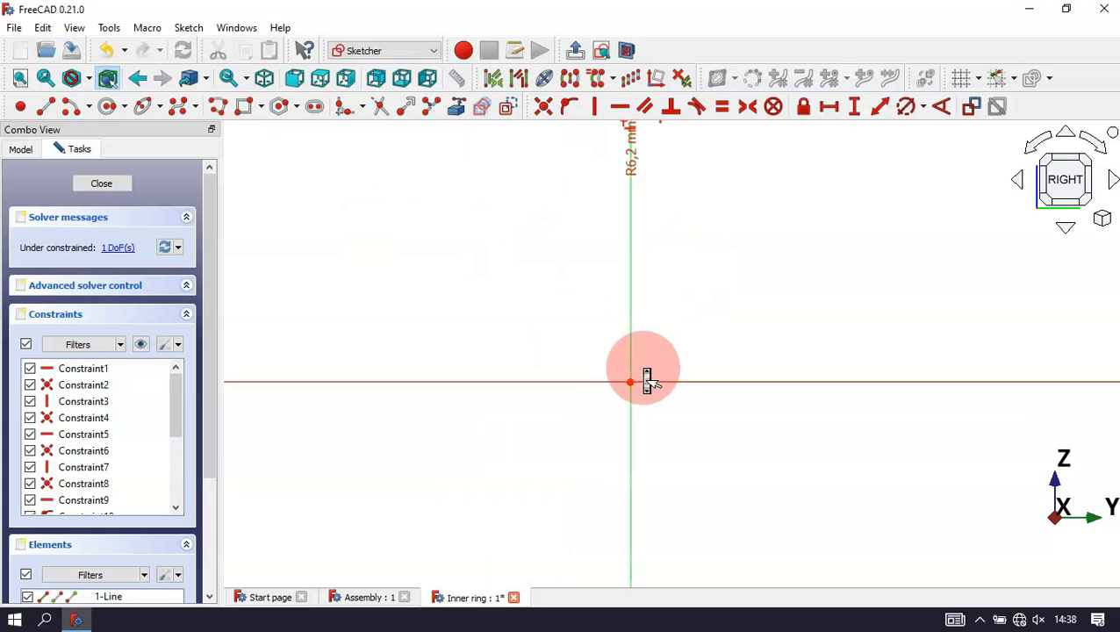
click(632, 379)
key(i)
click(723, 378)
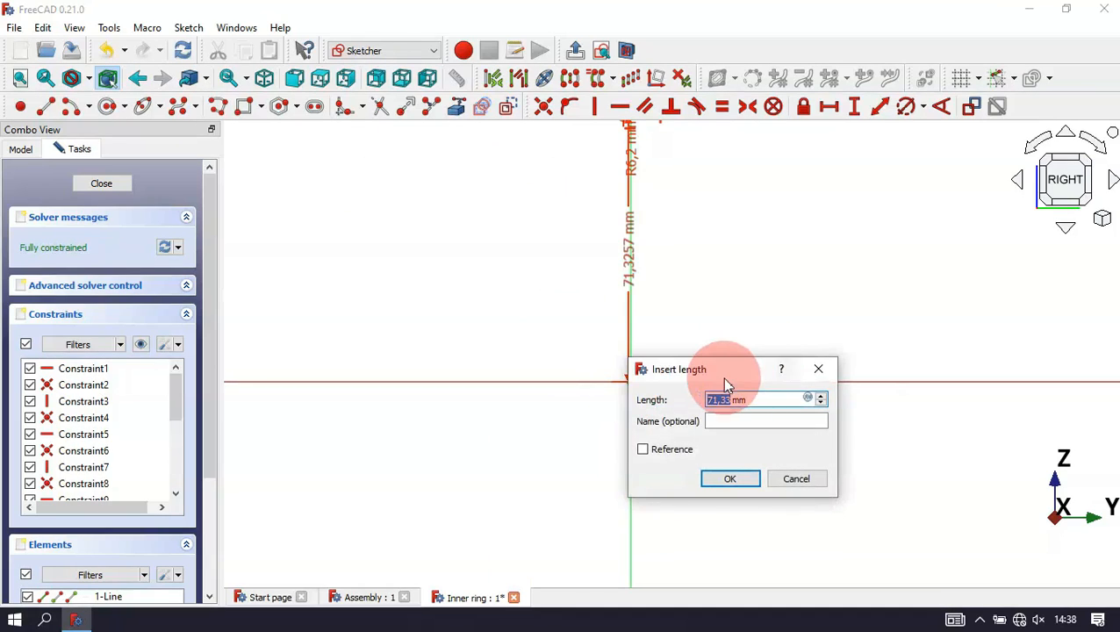
drag(725, 378, 811, 243)
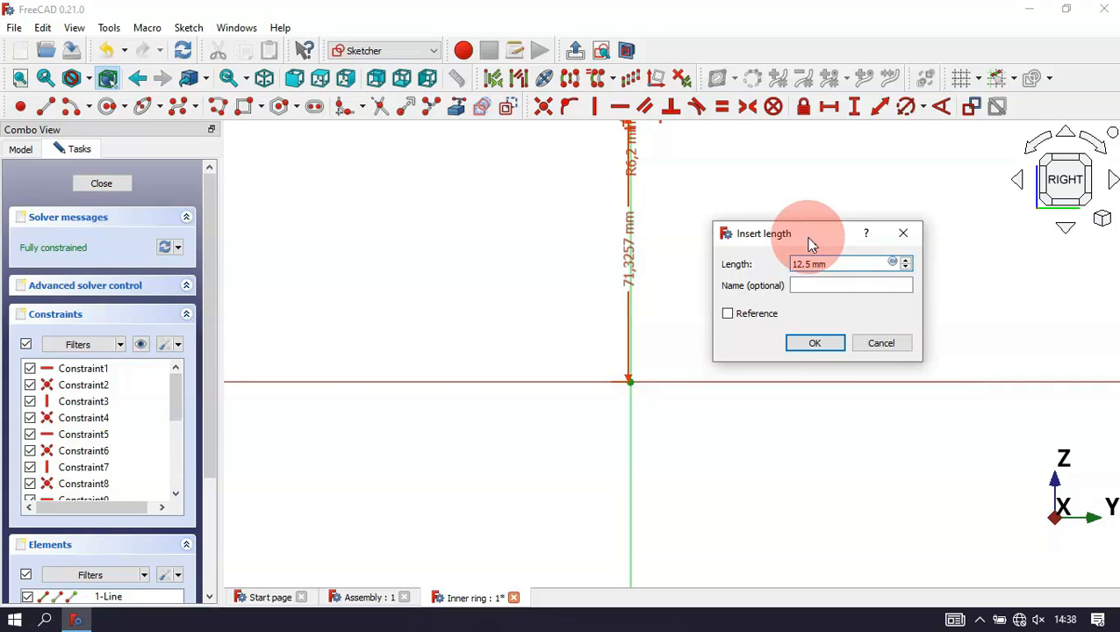
key(Return)
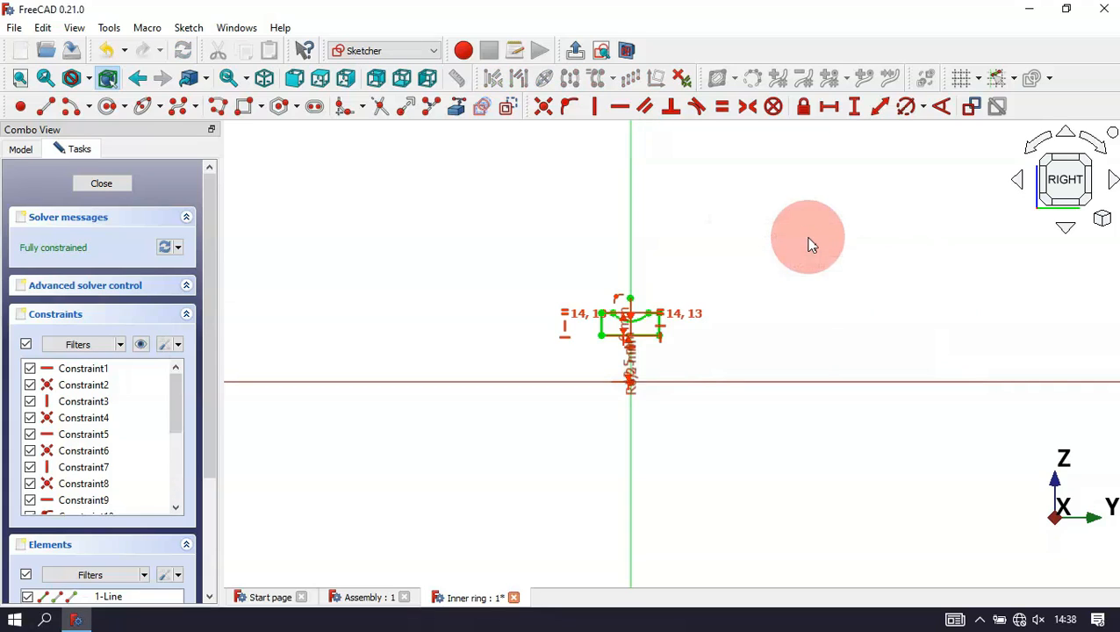
Step: Reposition the 4 mm, 6 mm, 12.5 mm and radius dimension labels clear of the profile so they are readable
scroll(667, 382, up, 4)
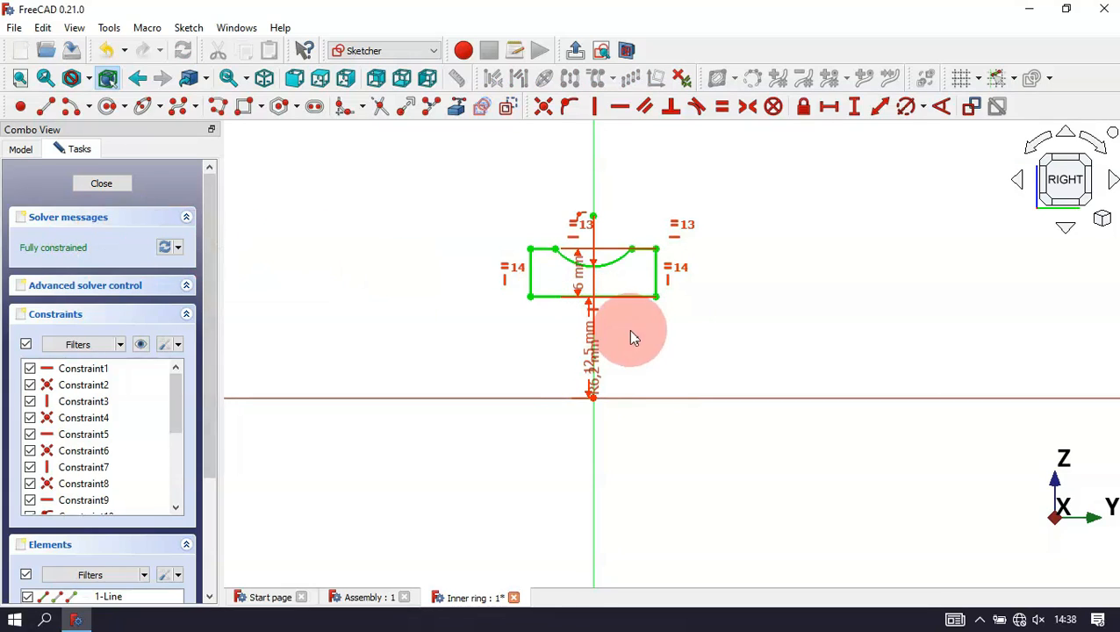
scroll(587, 261, up, 1)
drag(474, 220, 458, 153)
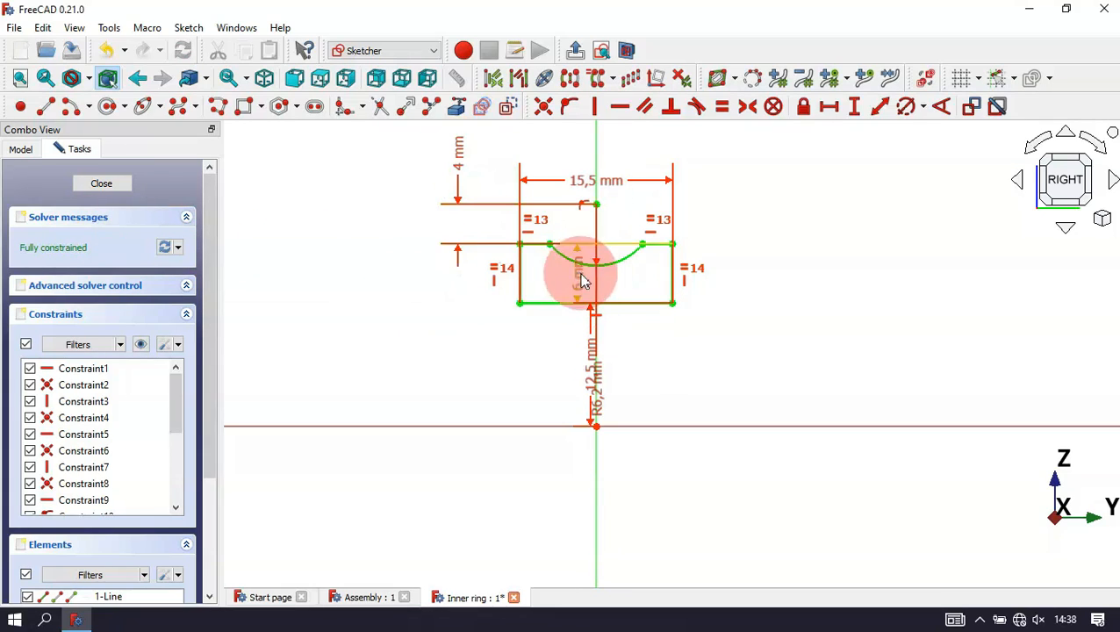
drag(579, 274, 275, 174)
mouse_move(597, 392)
mouse_down()
mouse_move(698, 336)
mouse_move(341, 544)
mouse_up()
scroll(632, 501, down, 1)
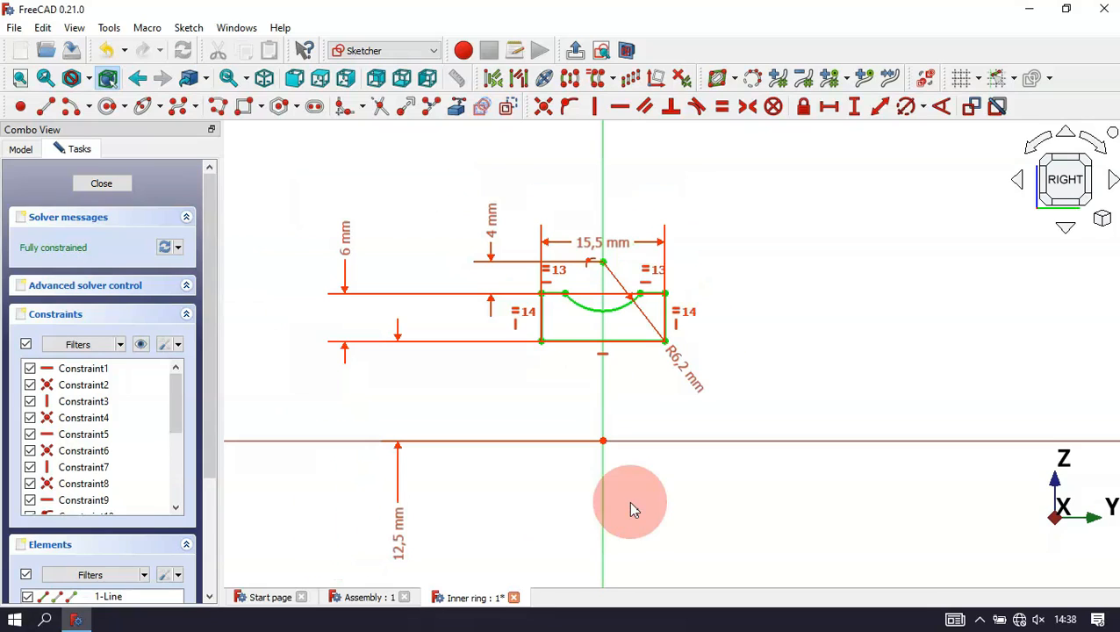
click(747, 382)
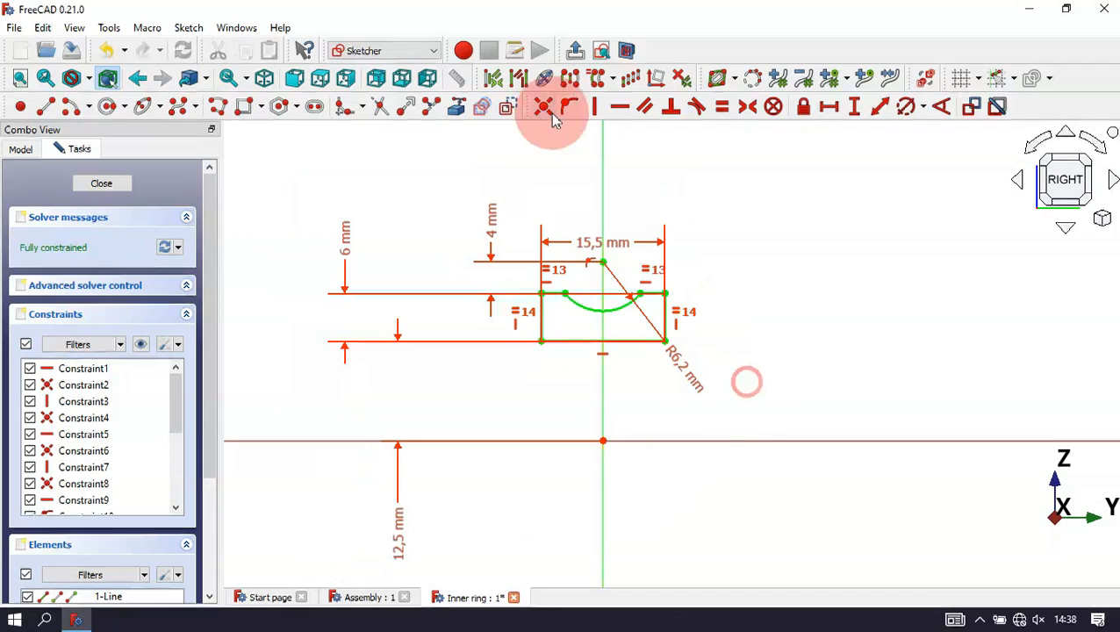
Step: Finish the sketch and revolve the profile 360° about the Base Y axis to form the inner ring
click(576, 50)
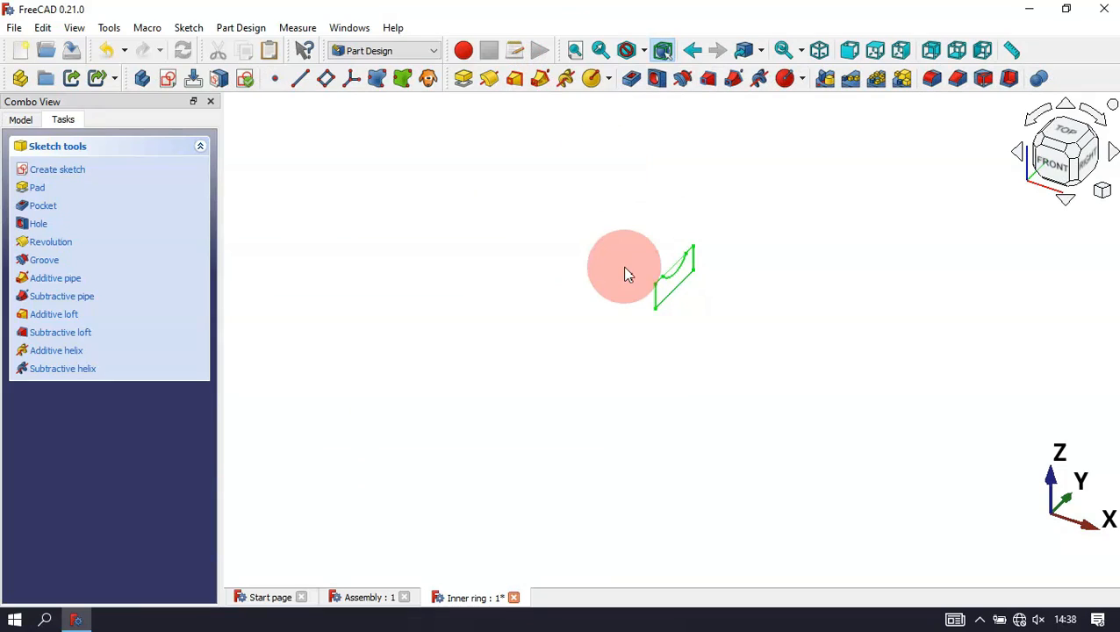
click(489, 83)
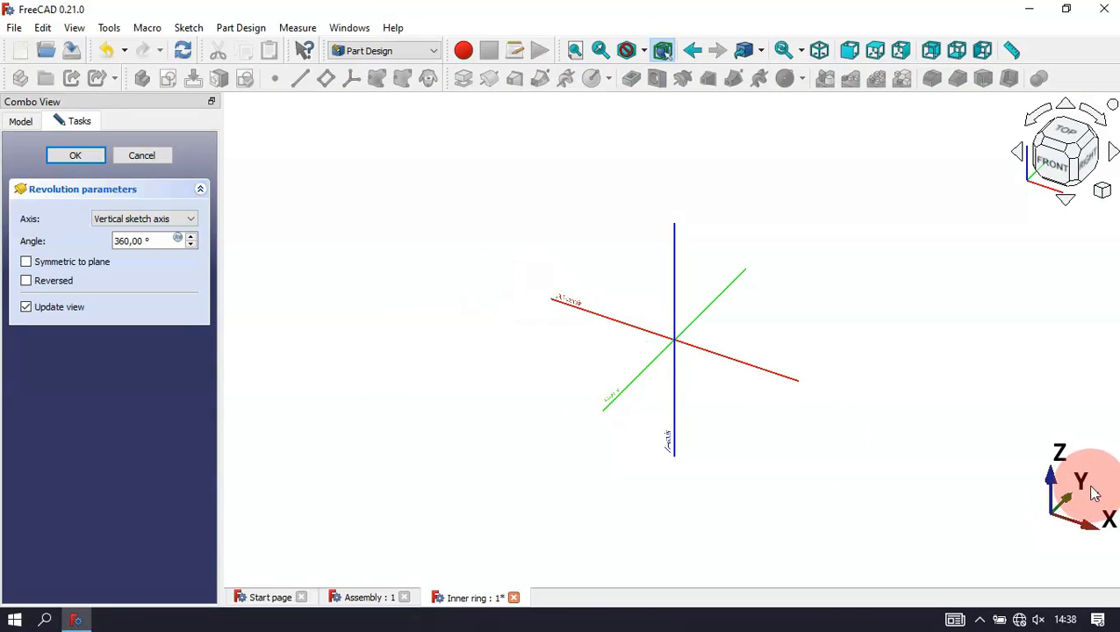
click(152, 222)
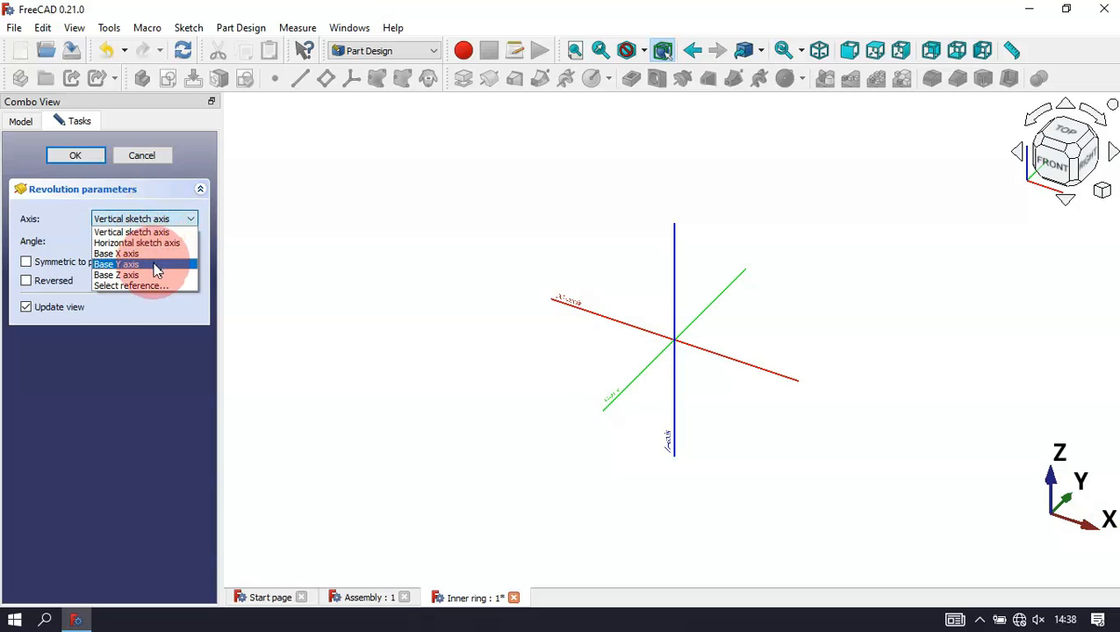
click(154, 264)
click(78, 159)
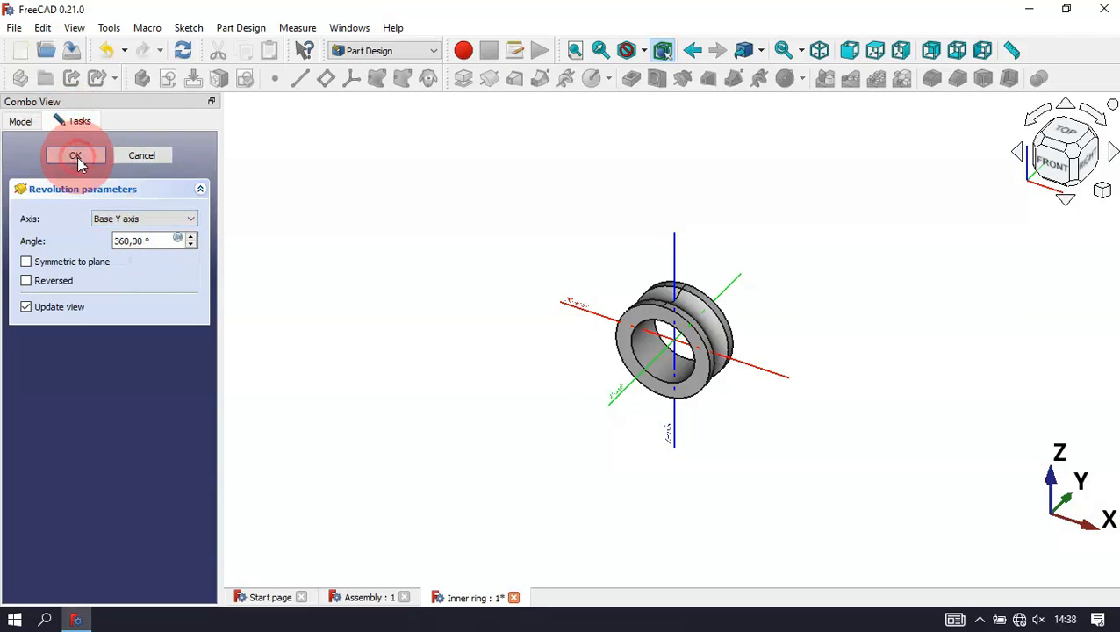
Step: Chamfer the edges of the ring's inner bore face with an equal distance of 1 mm
scroll(690, 363, up, 5)
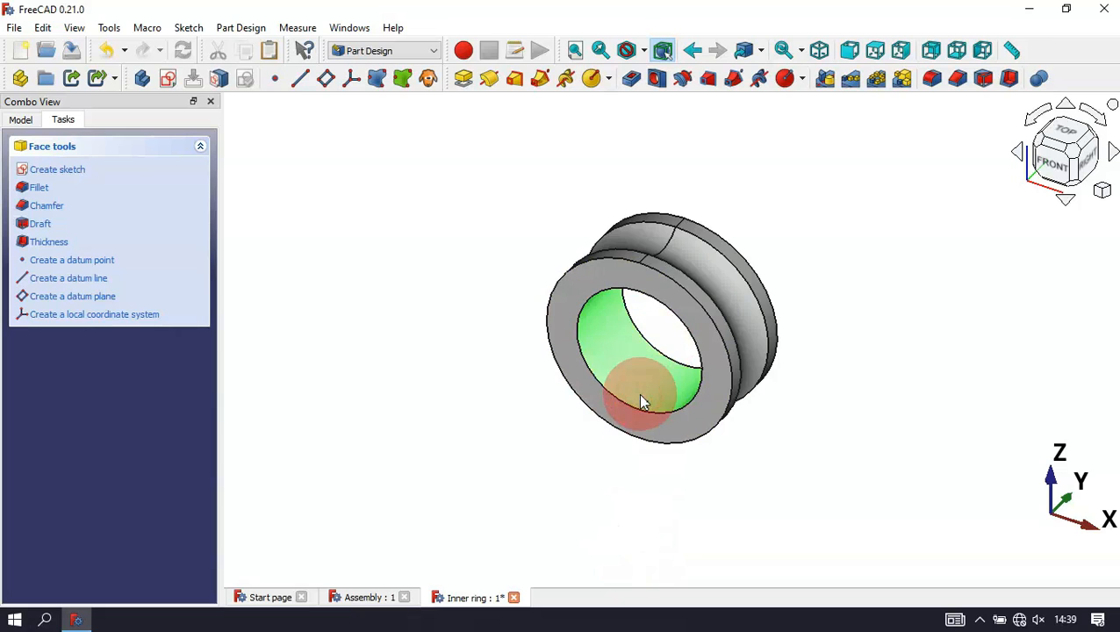
click(959, 79)
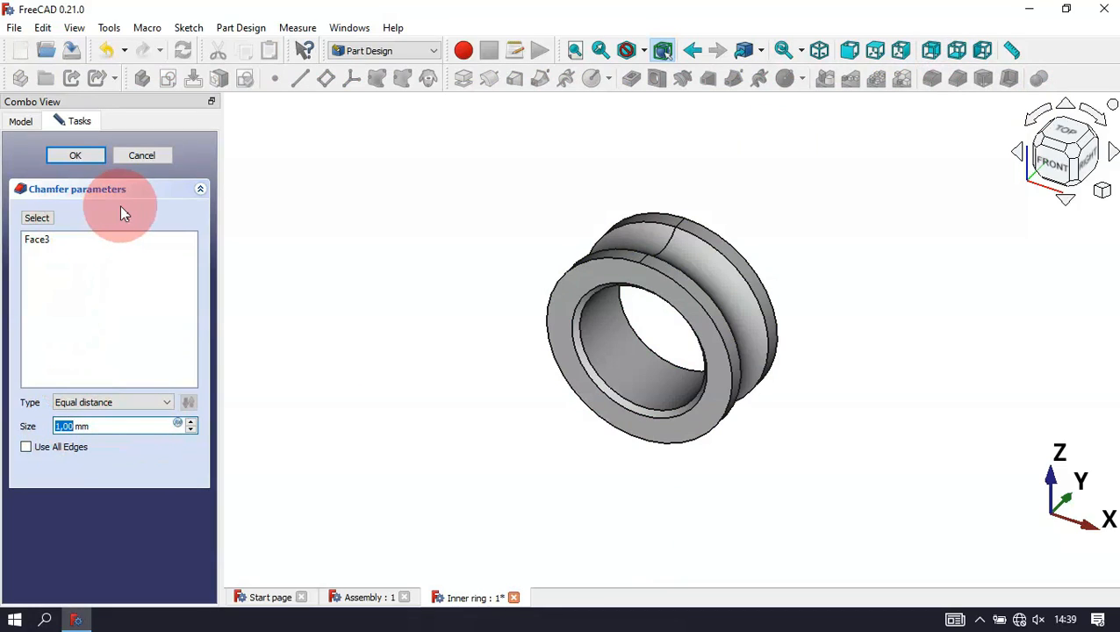
click(86, 154)
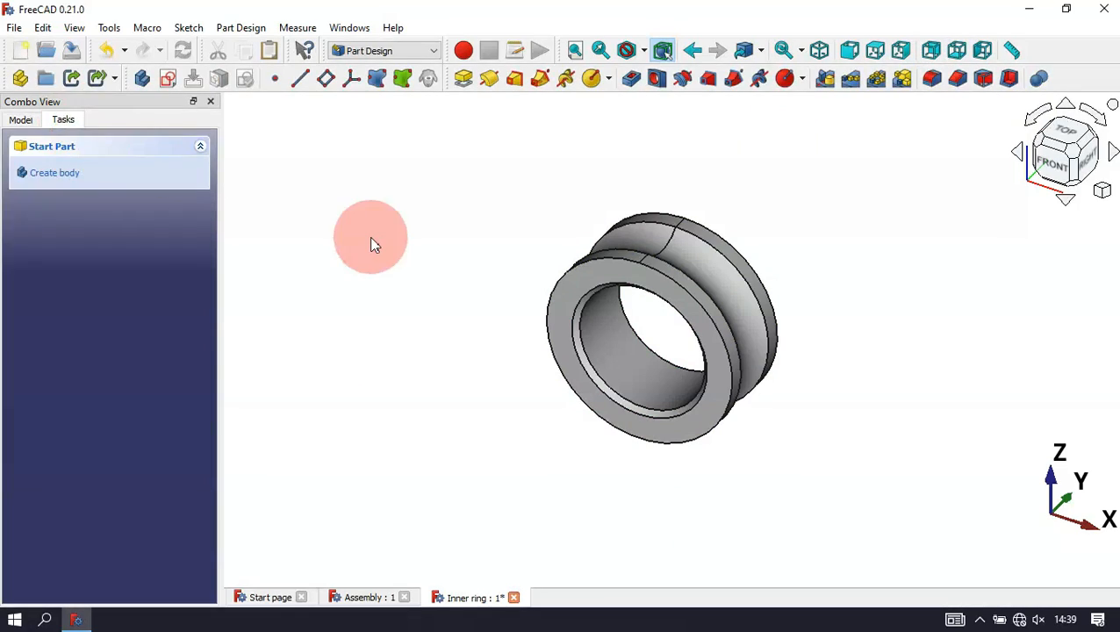
scroll(370, 242, up, 3)
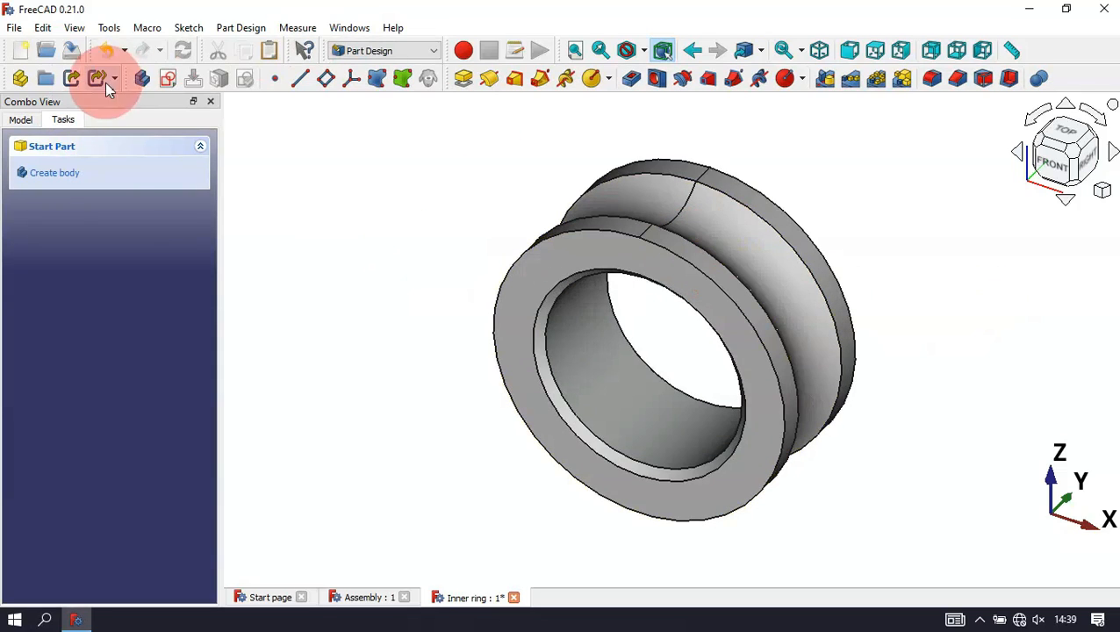
Step: Save the inner ring document and create a new document saved as Outer ring in the Ball bearing folder
click(20, 51)
click(68, 53)
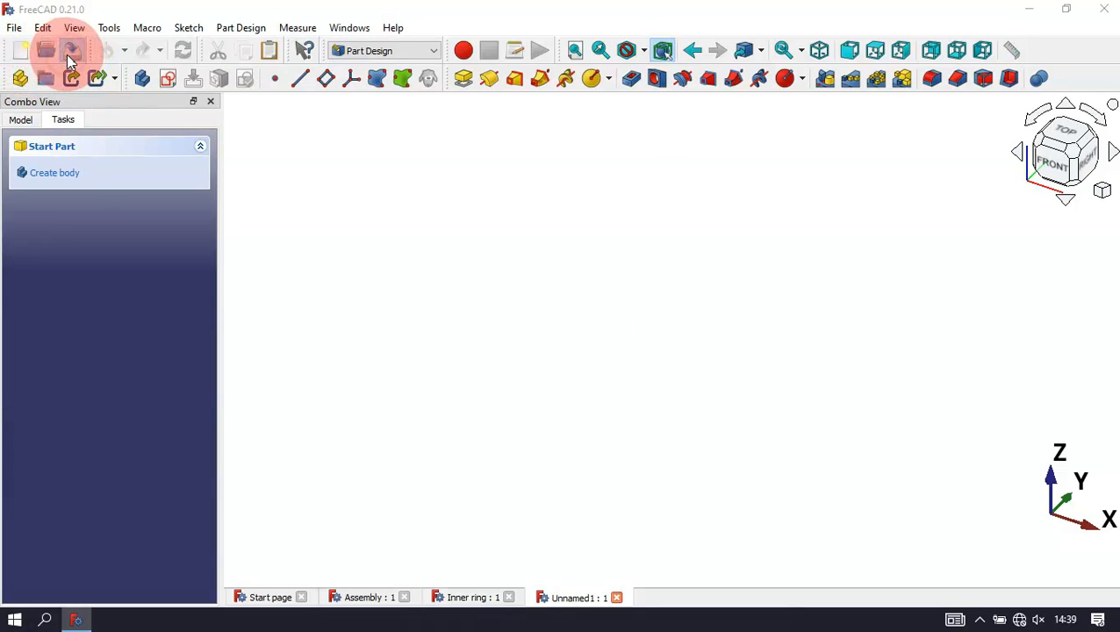
click(285, 325)
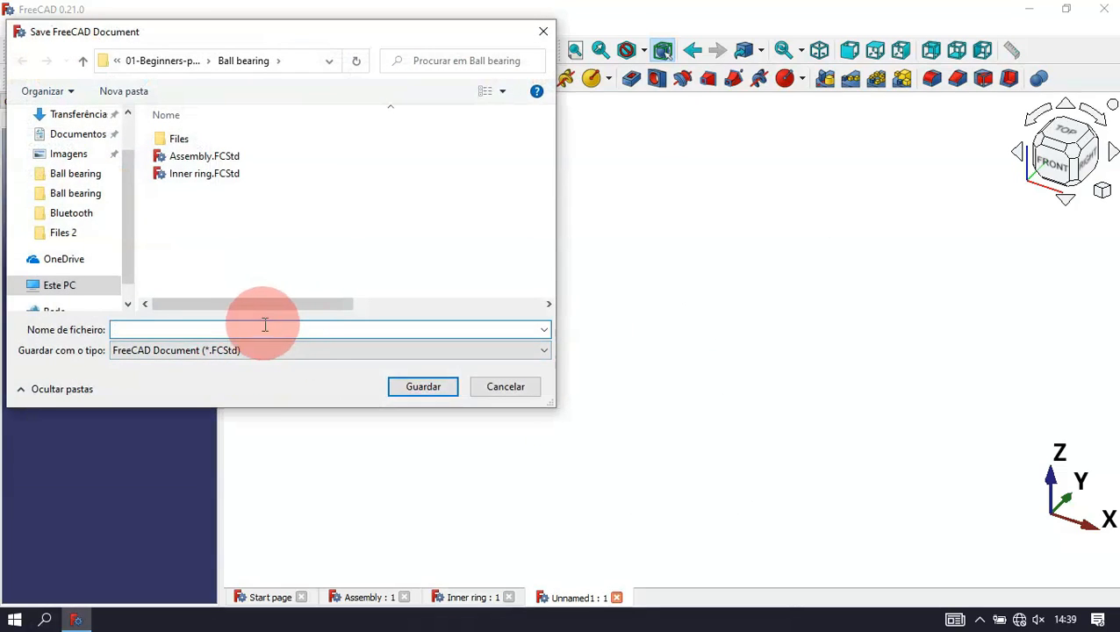
text(Outer ring)
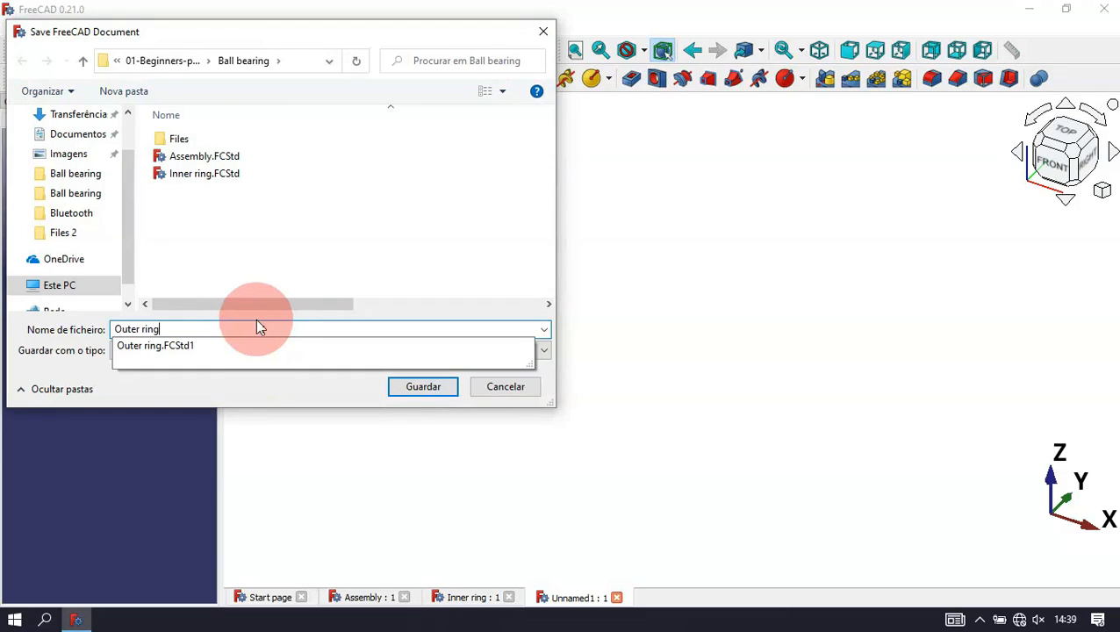
key(Return)
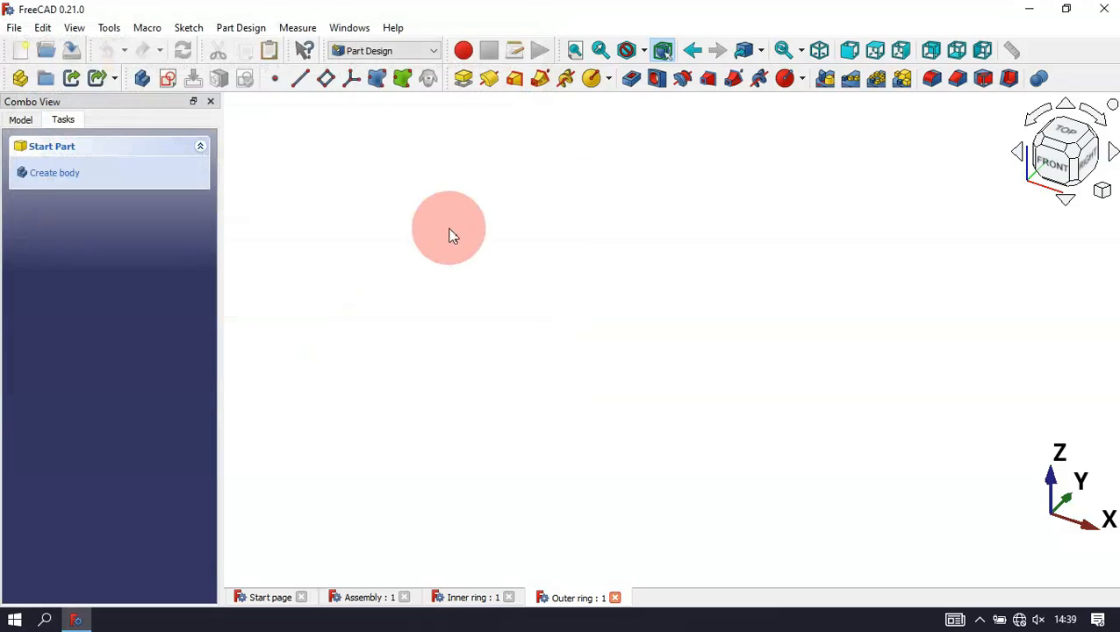
Step: Start a sketch on the YZ-plane and draw an open rectangular outline about 105 mm wide and 40 mm tall, with a central gap in its lower edge
click(171, 83)
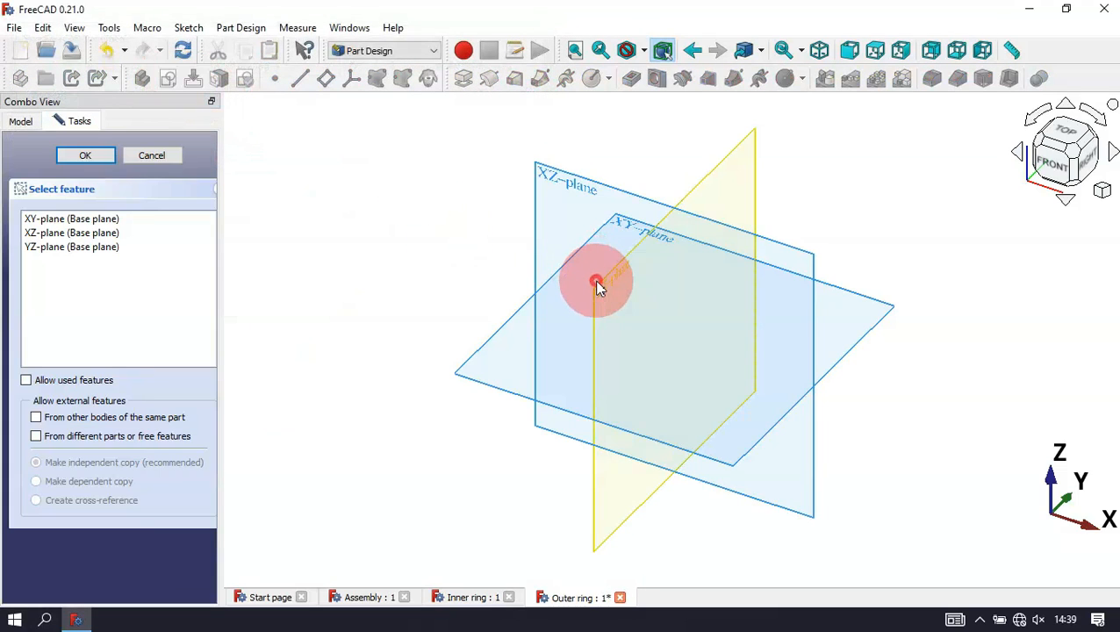
click(596, 284)
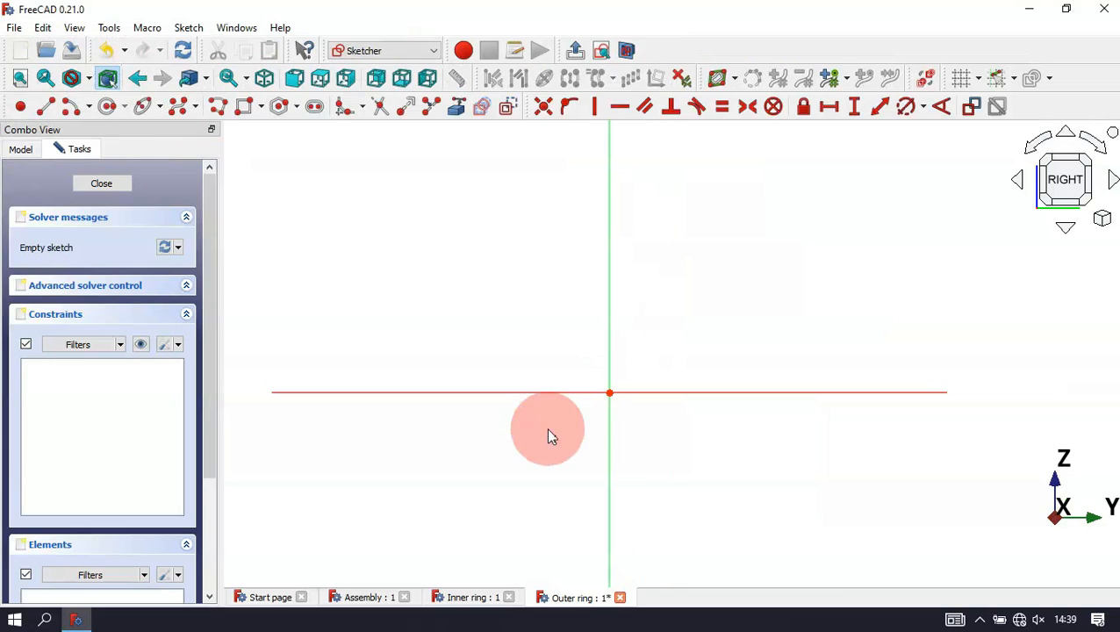
click(218, 106)
click(646, 255)
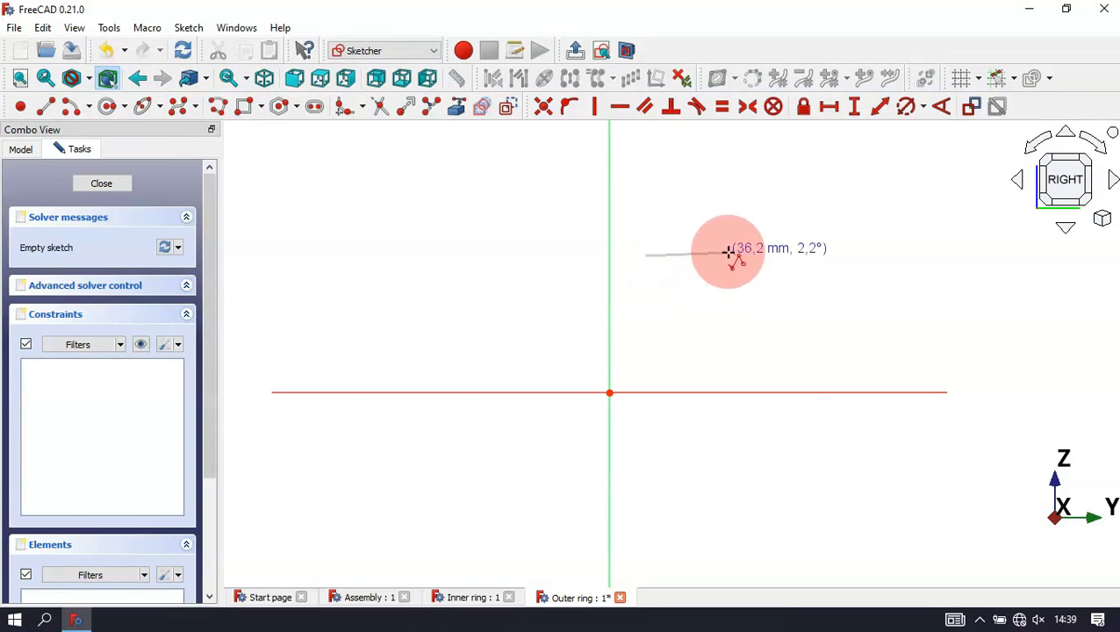
click(730, 255)
click(730, 166)
click(492, 166)
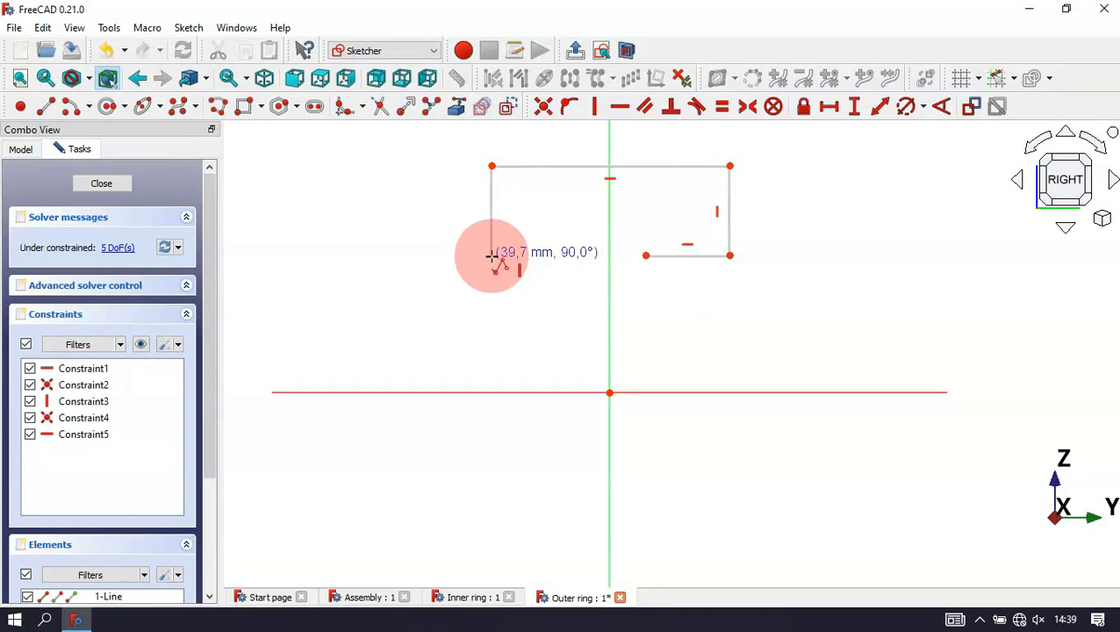
click(492, 255)
click(583, 254)
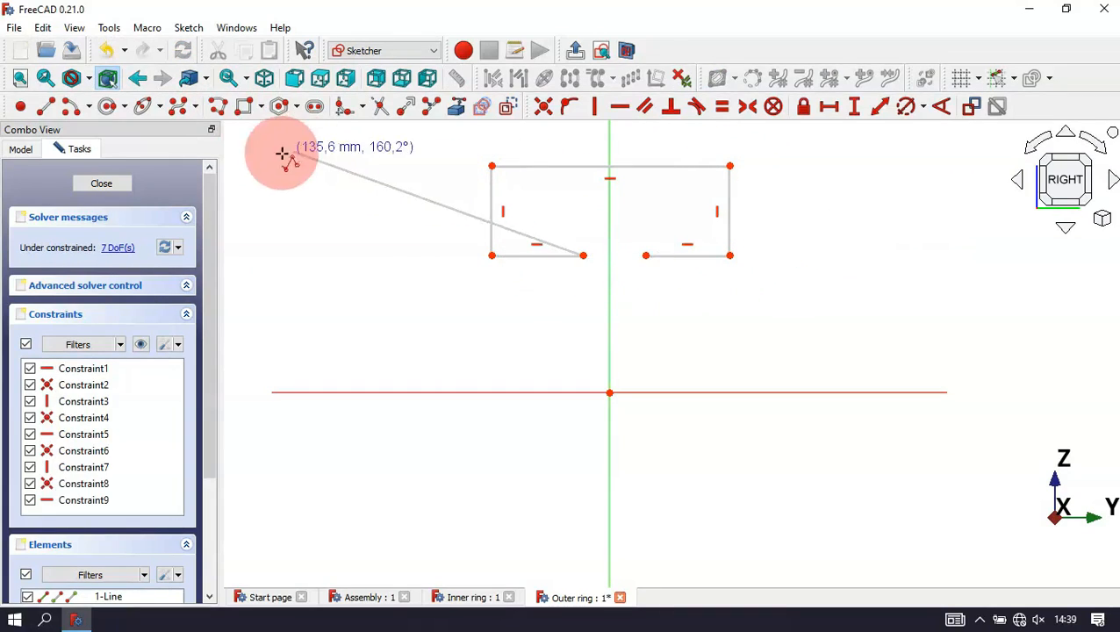
Step: Bridge the gap in the outline's lower edge with an upward-bulging arc centred on the vertical axis
click(73, 111)
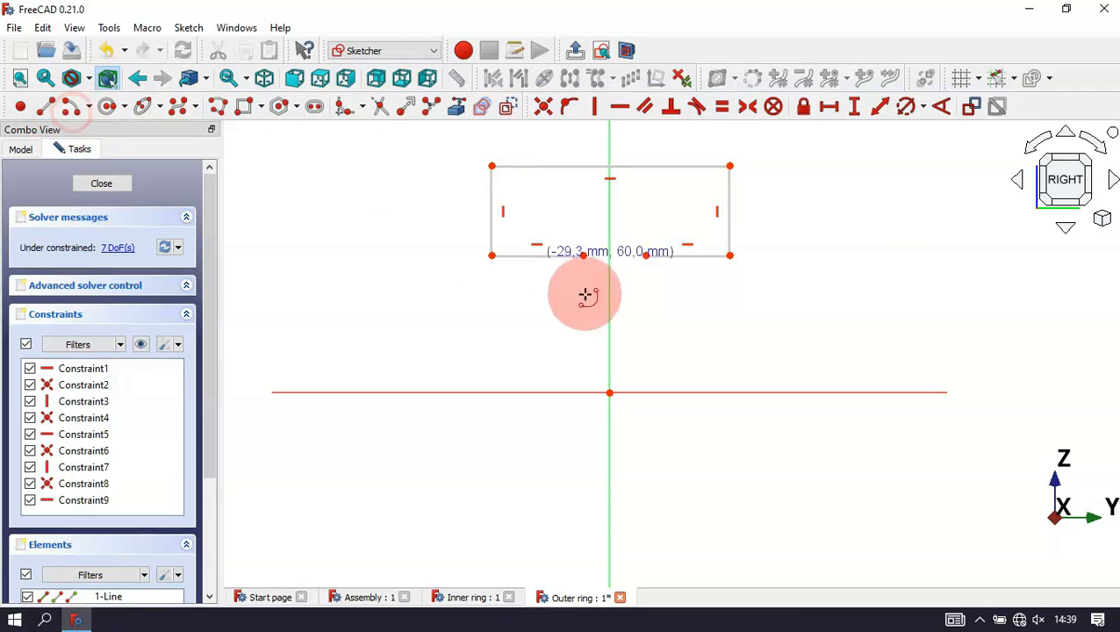
click(610, 338)
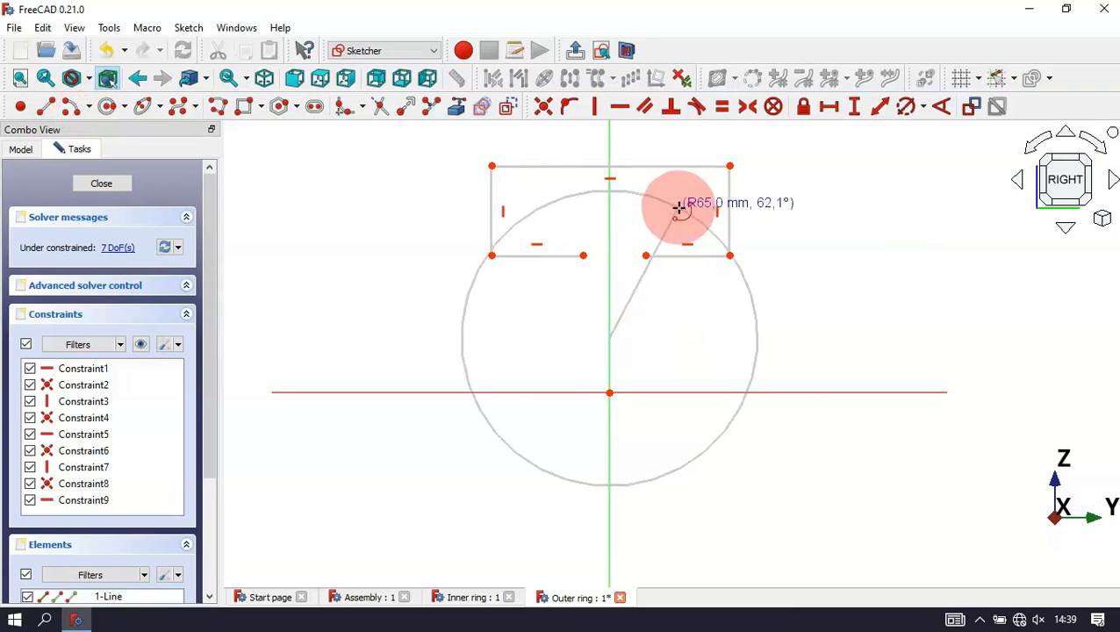
click(583, 256)
click(644, 258)
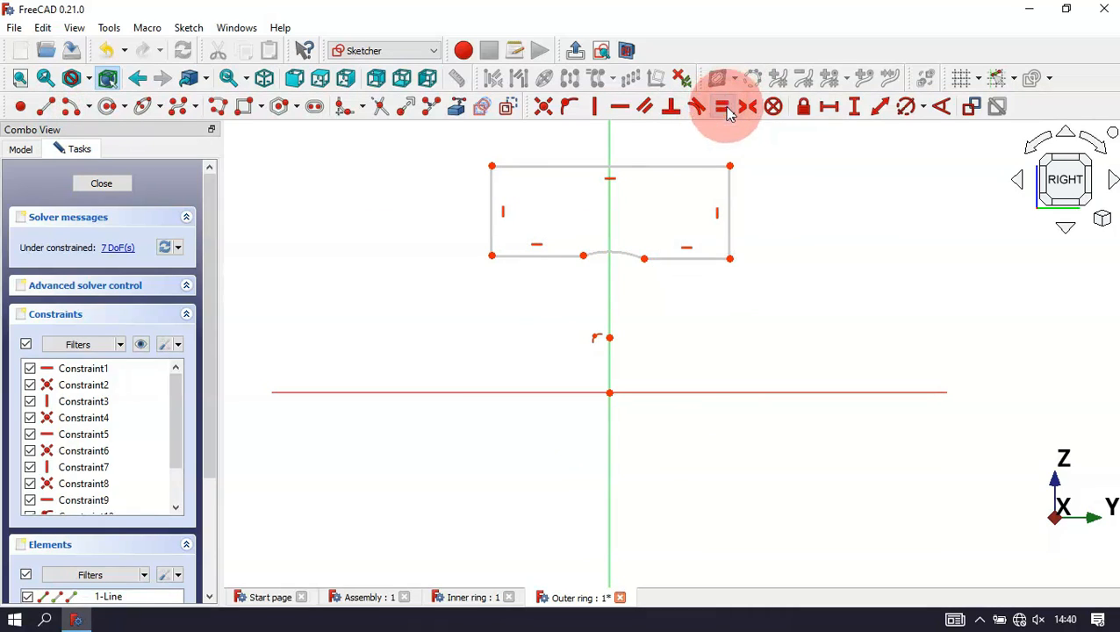
Step: Make the two vertical side edges equal, and the two lower edge segments beside the arc equal
click(730, 219)
click(489, 227)
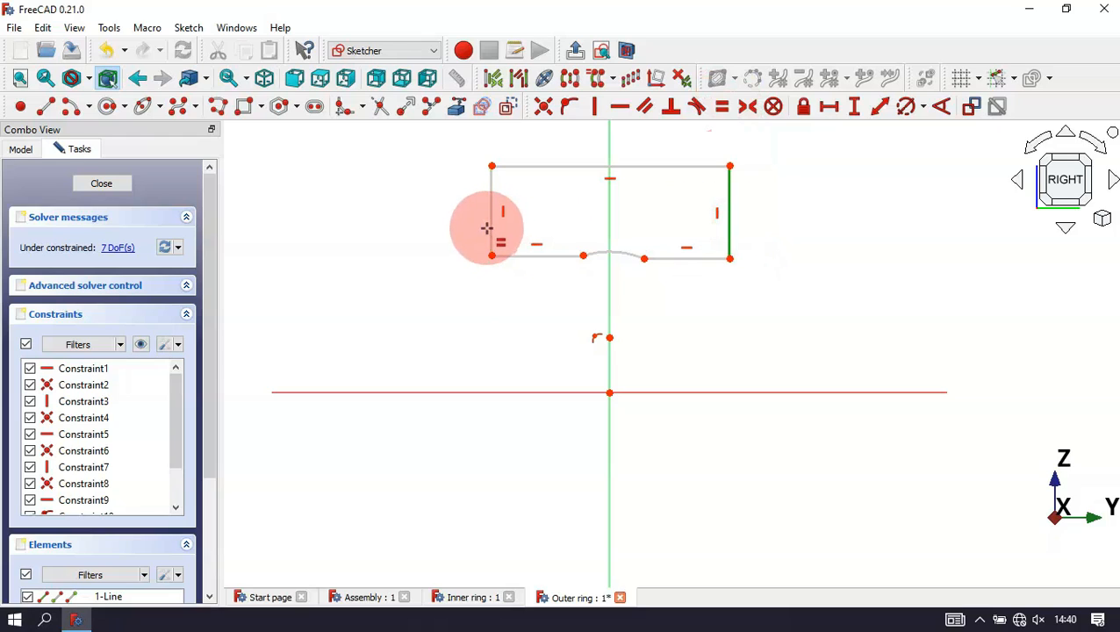
click(489, 227)
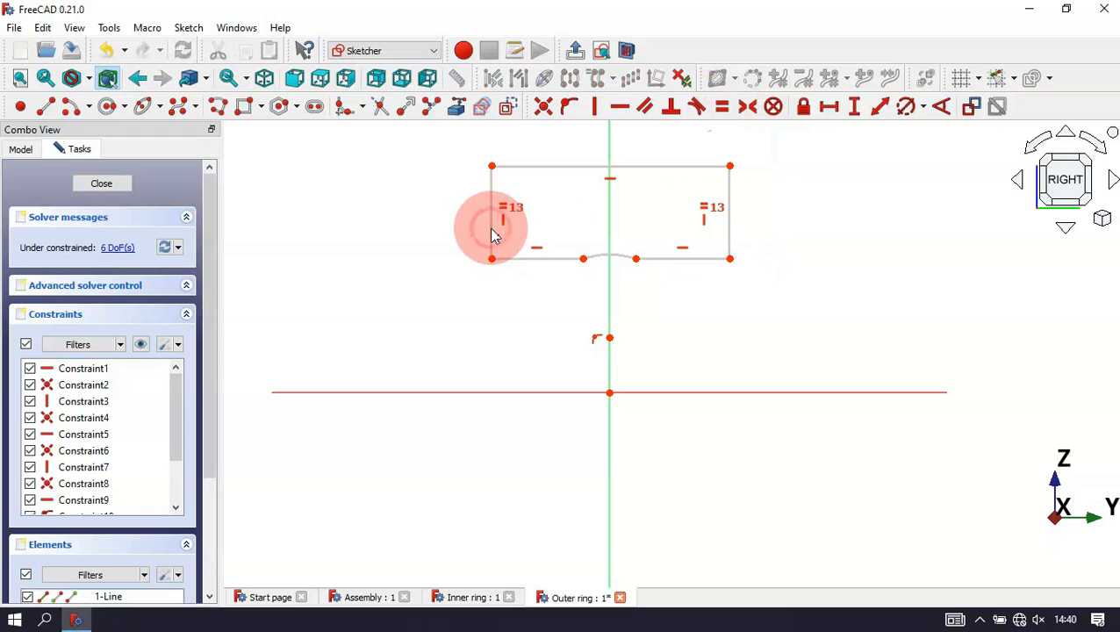
click(681, 258)
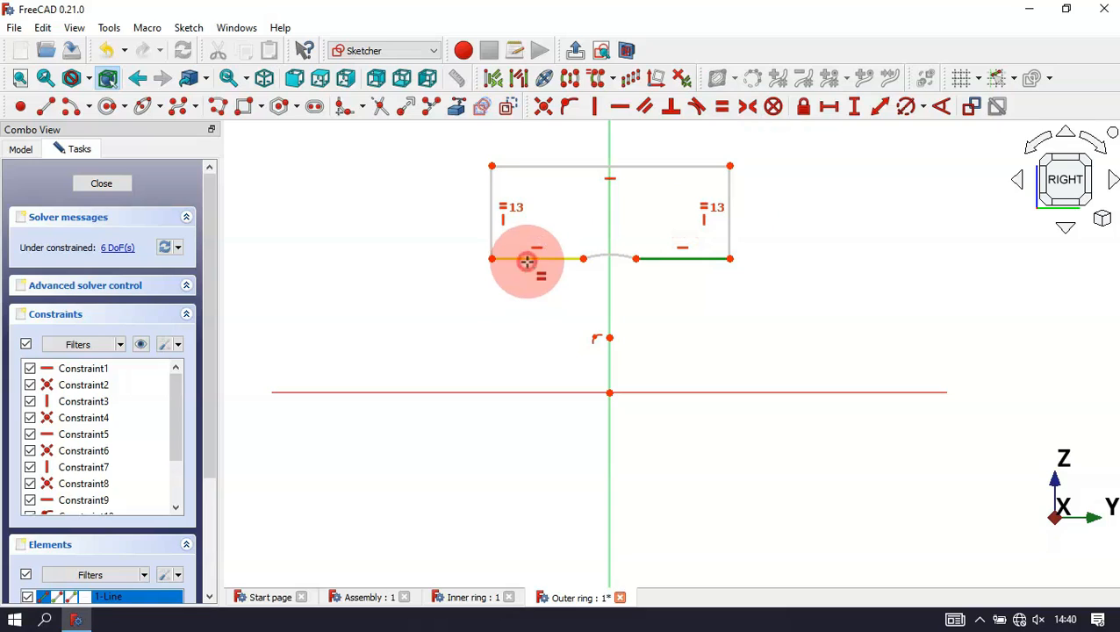
click(527, 261)
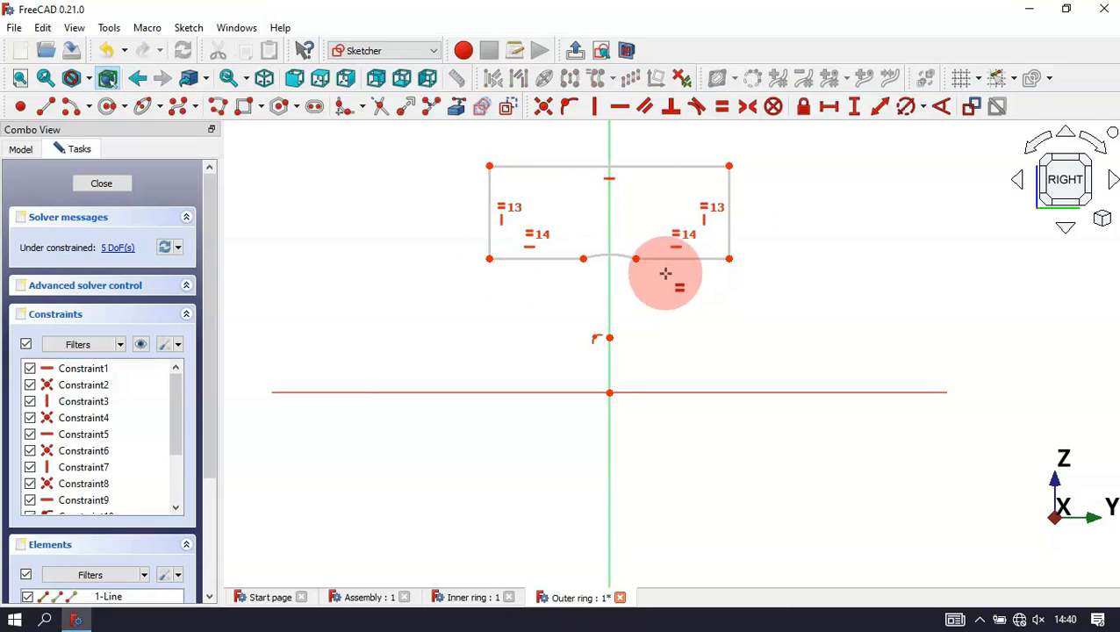
Step: Constrain the vertical distance from the arc's centre to the lower edge to 4 mm and the side edge's height to 6 mm
click(856, 109)
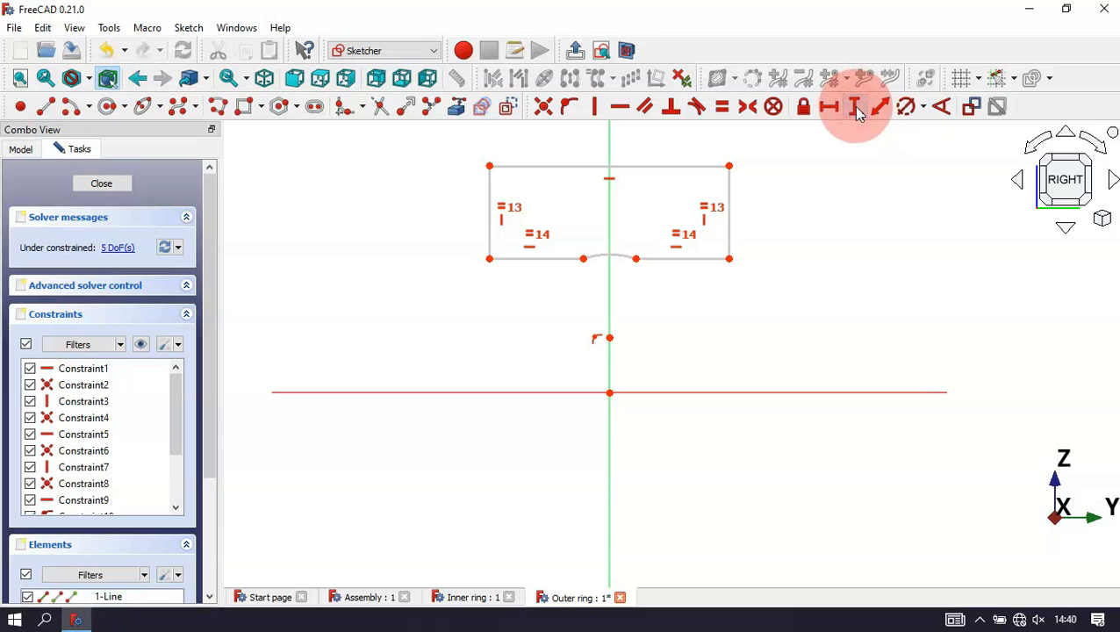
click(610, 340)
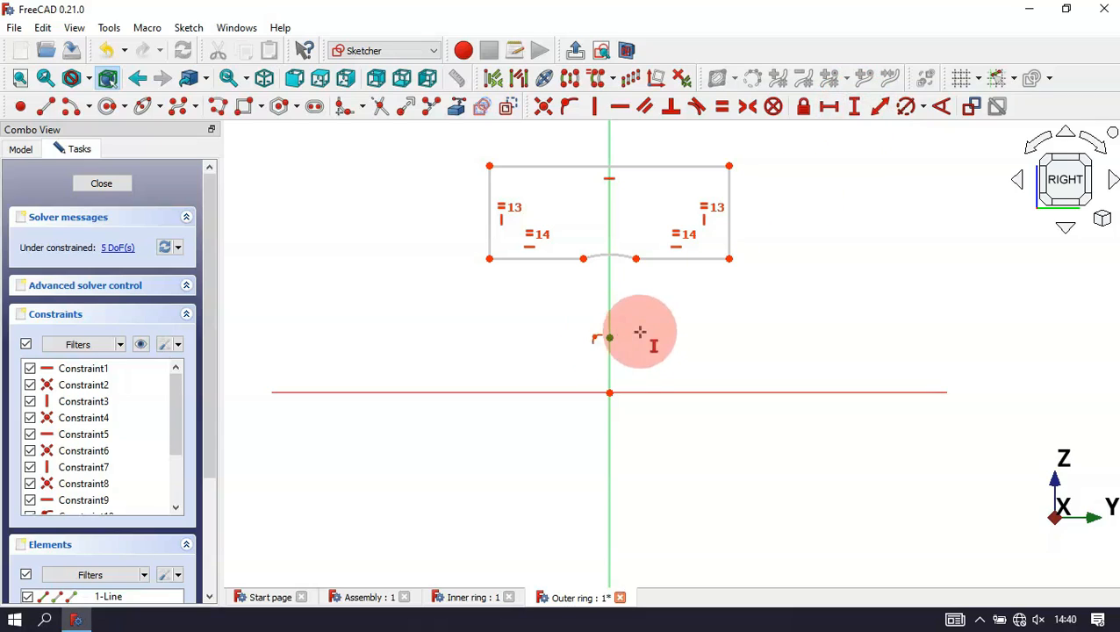
click(729, 259)
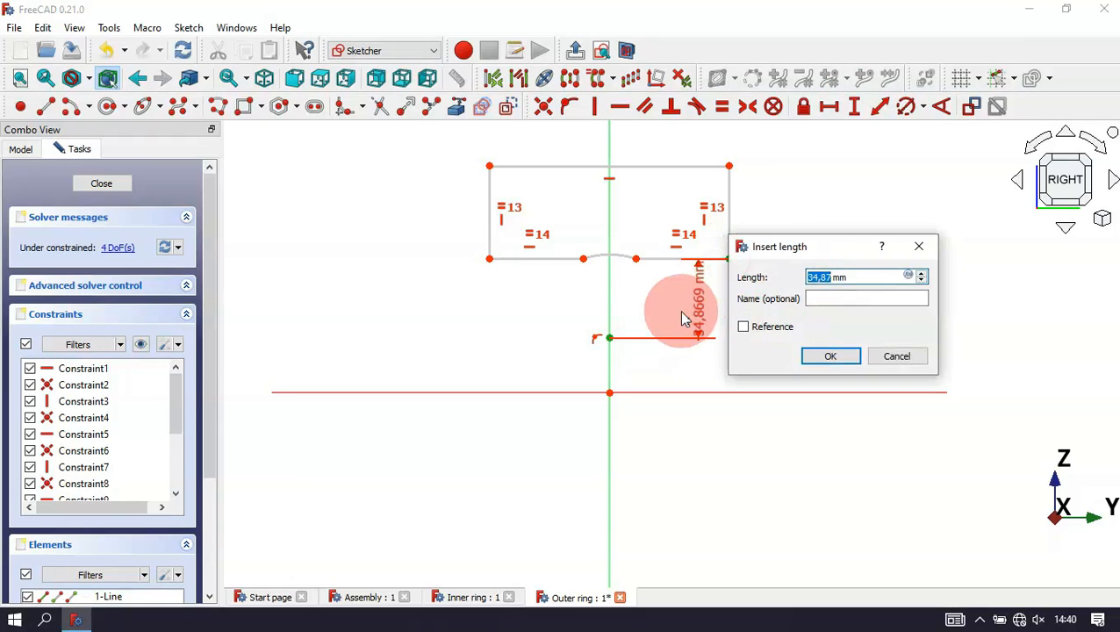
text(4)
key(Return)
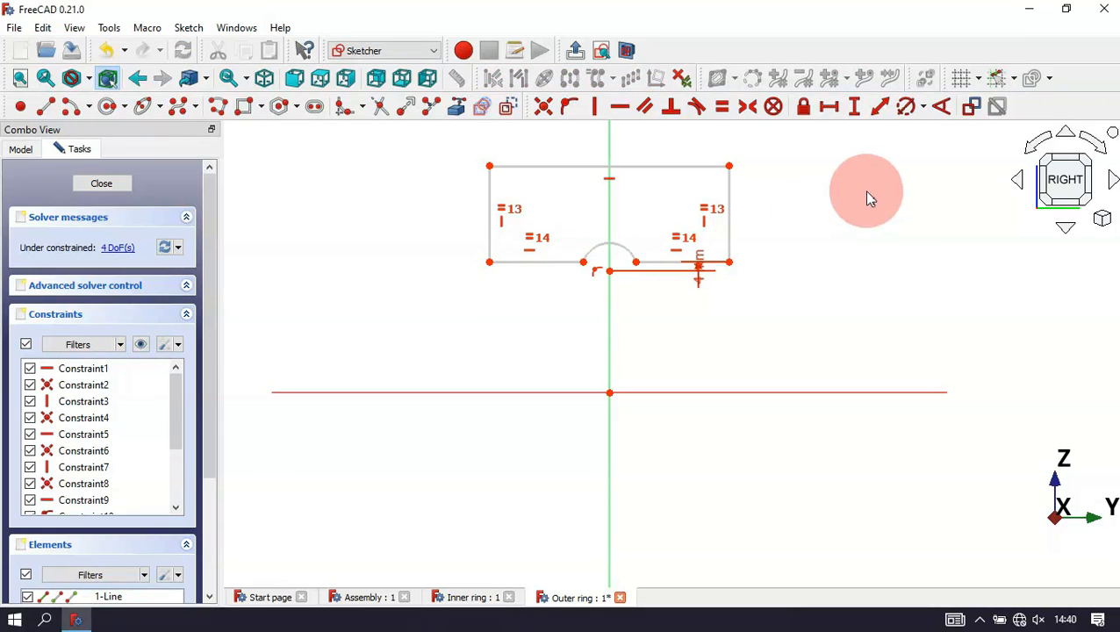
click(729, 198)
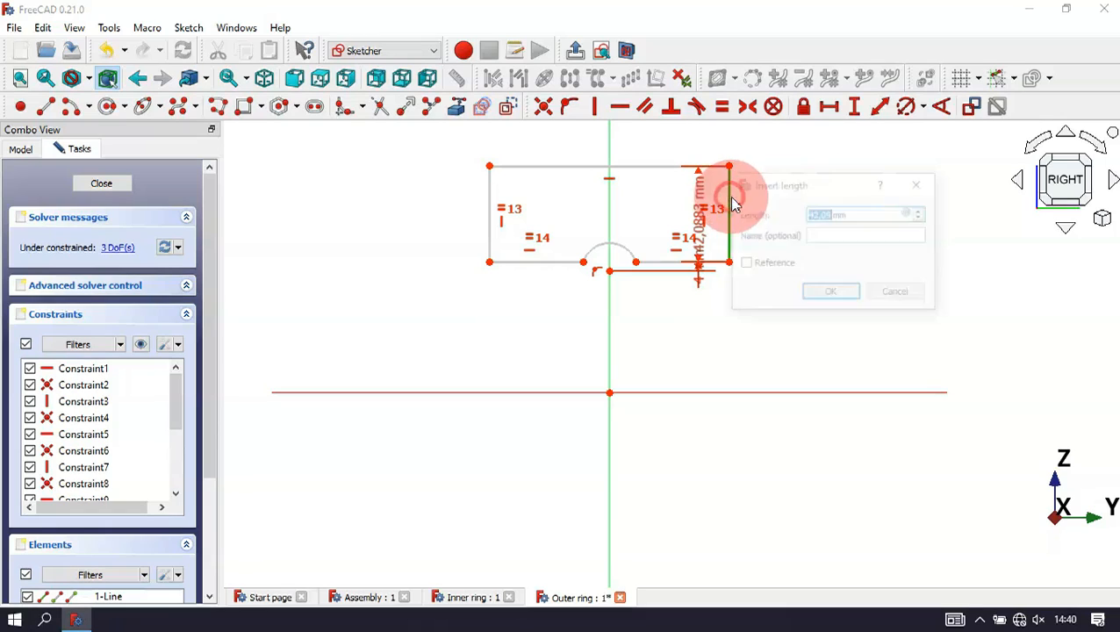
text(6)
key(Return)
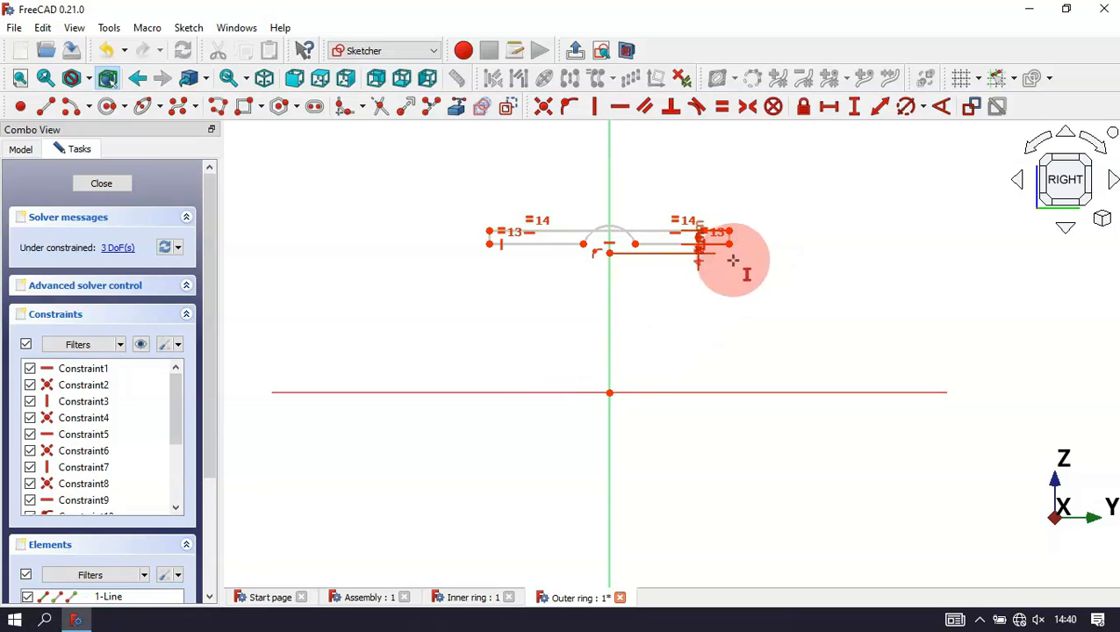
Step: Set the vertical distance from the origin to the lower edge to 26.5 mm and the upper edge's length to 15.5 mm
click(728, 247)
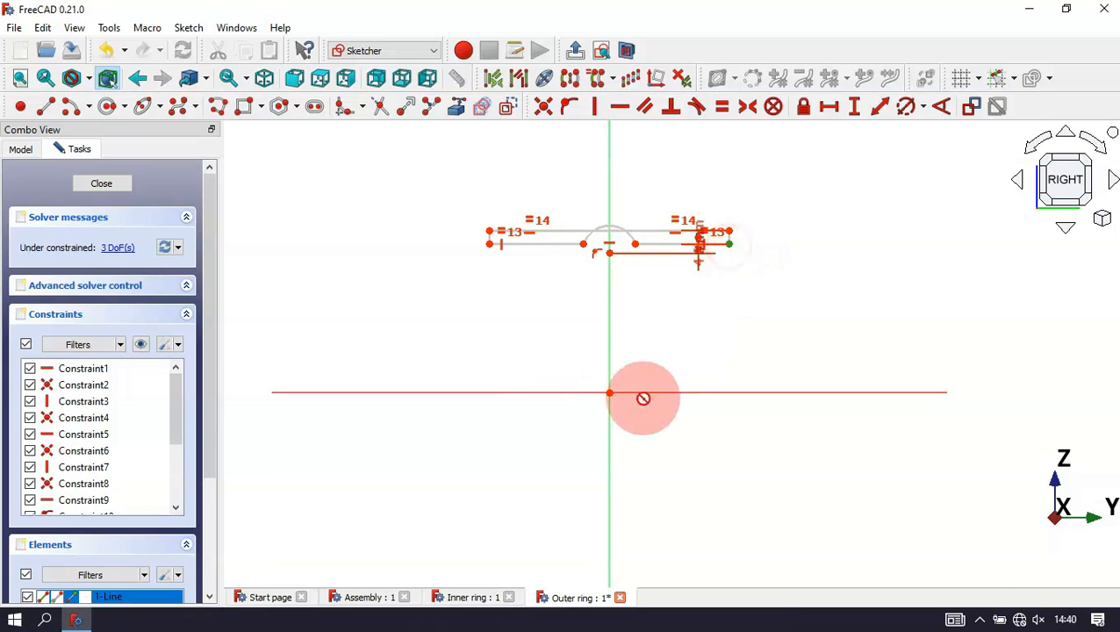
click(610, 393)
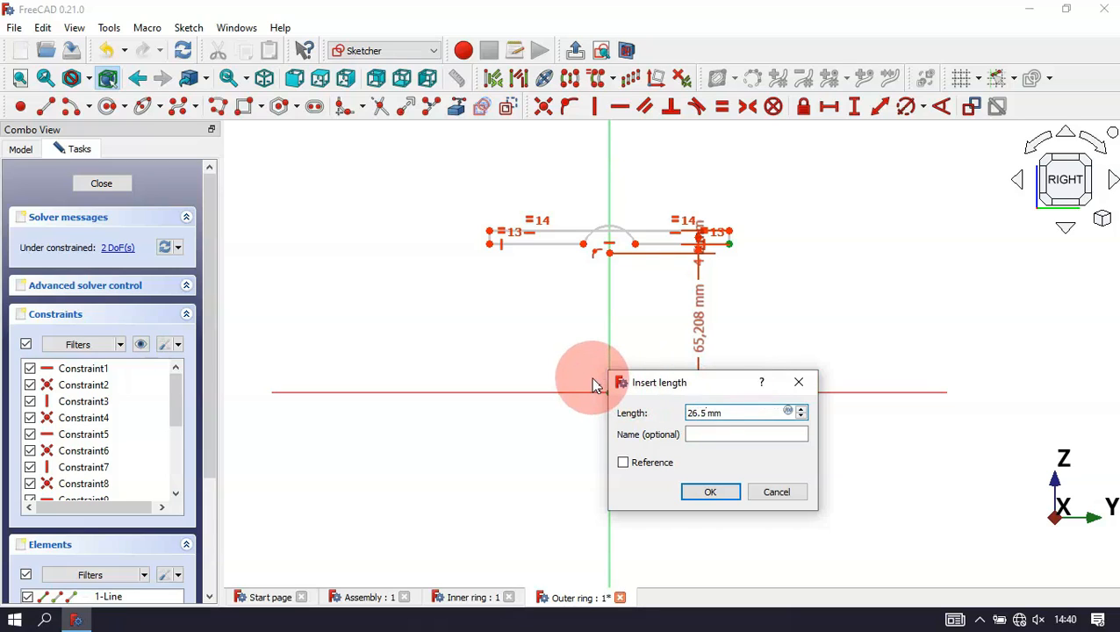
key(Return)
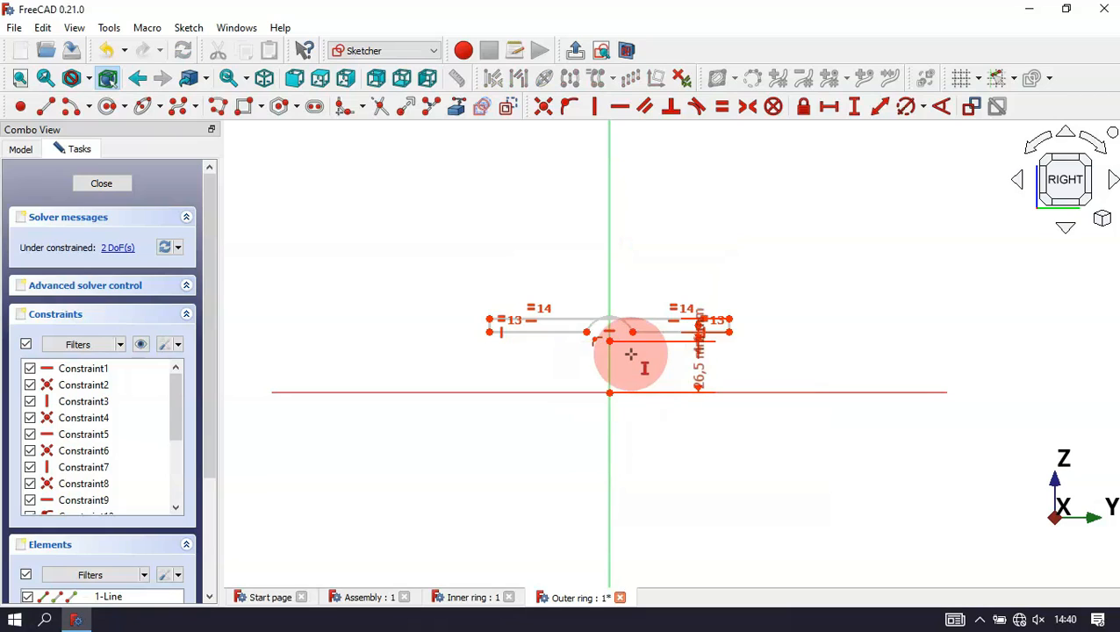
scroll(636, 367, up, 3)
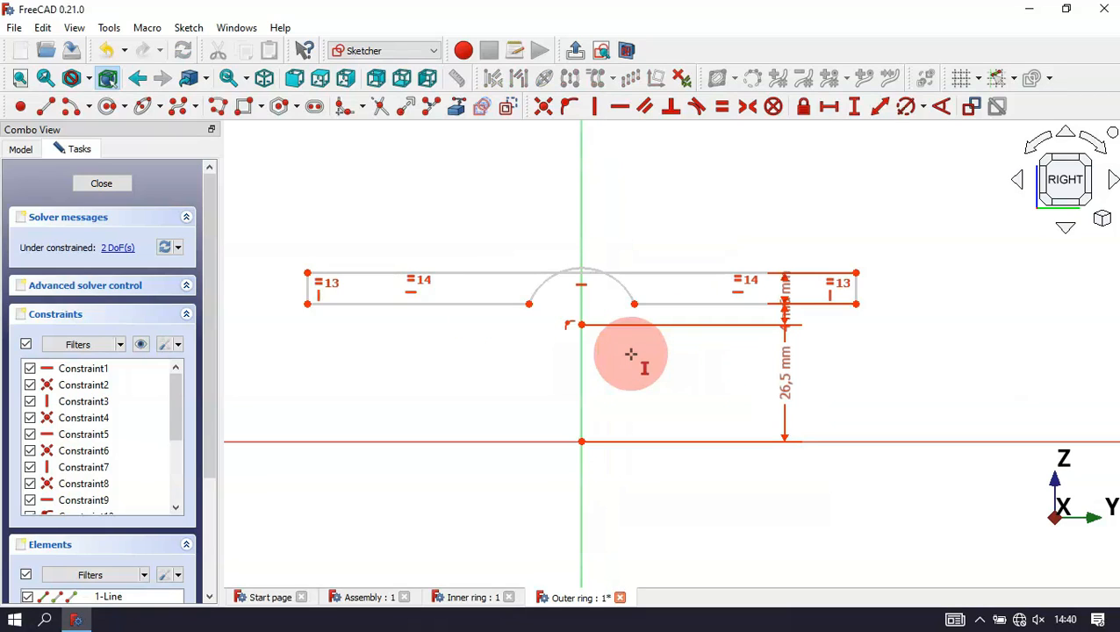
click(829, 108)
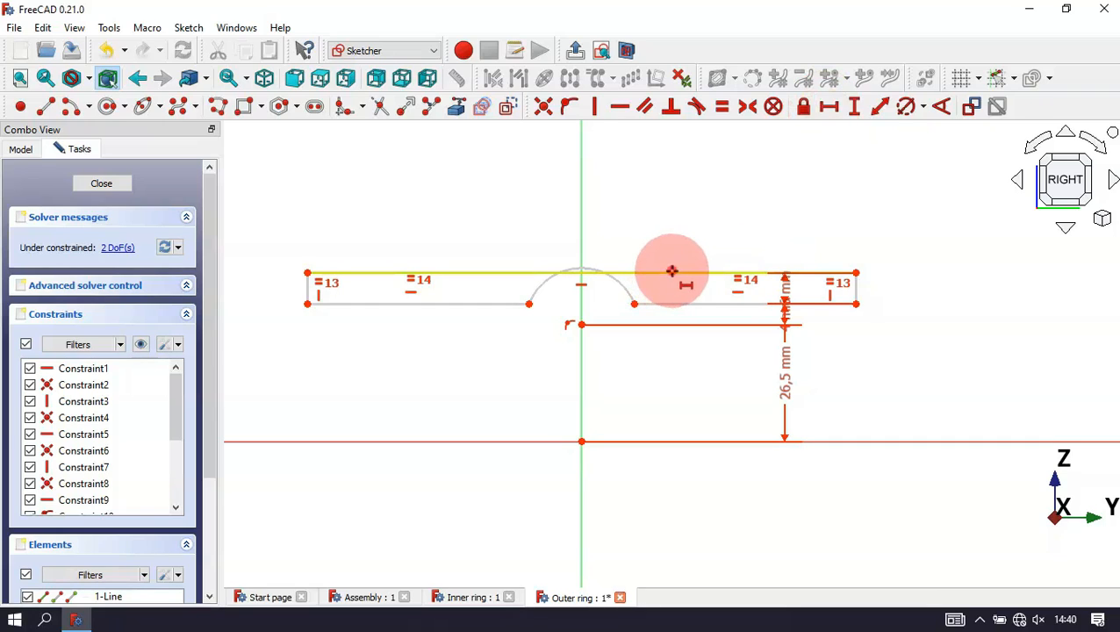
click(671, 272)
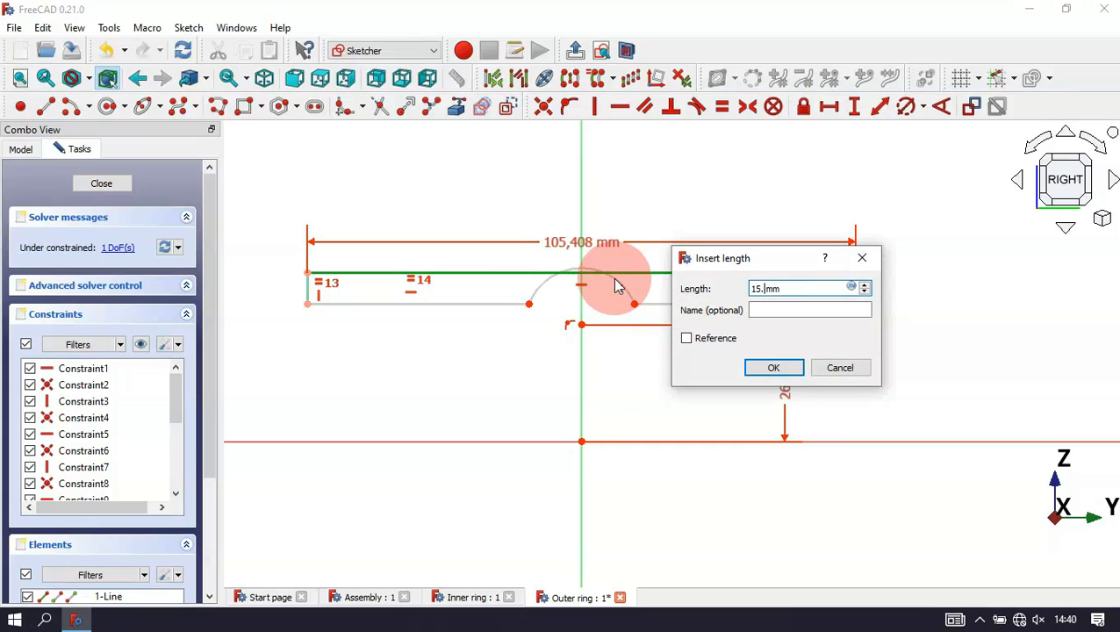
key(Return)
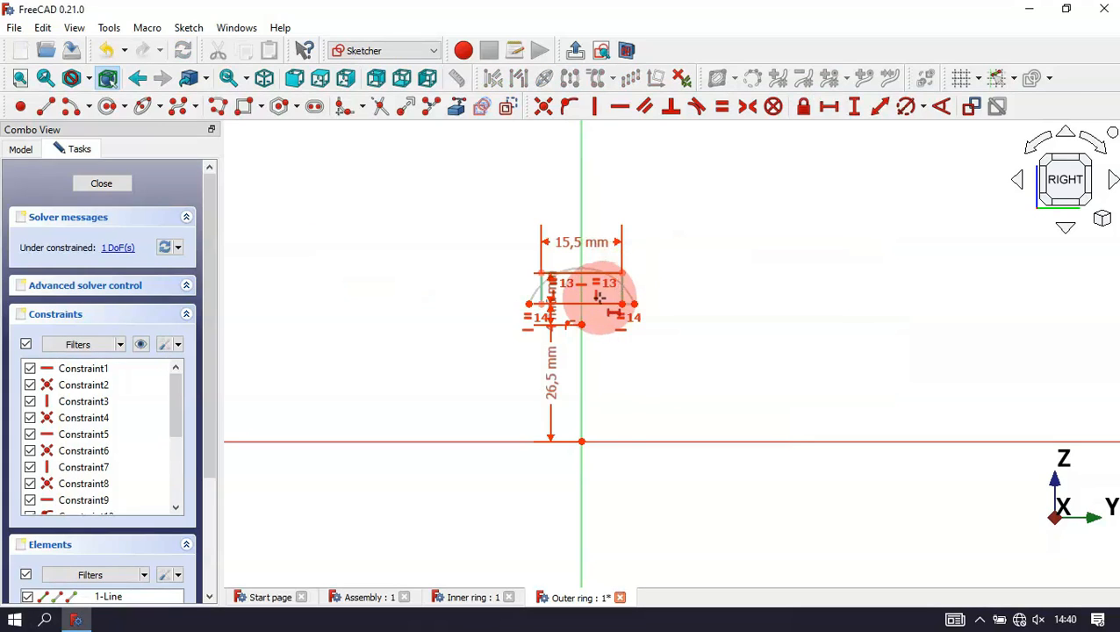
Step: Shrink the arc so it fits inside the rectangular profile, and set its radius to 6.2 mm
scroll(599, 297, up, 5)
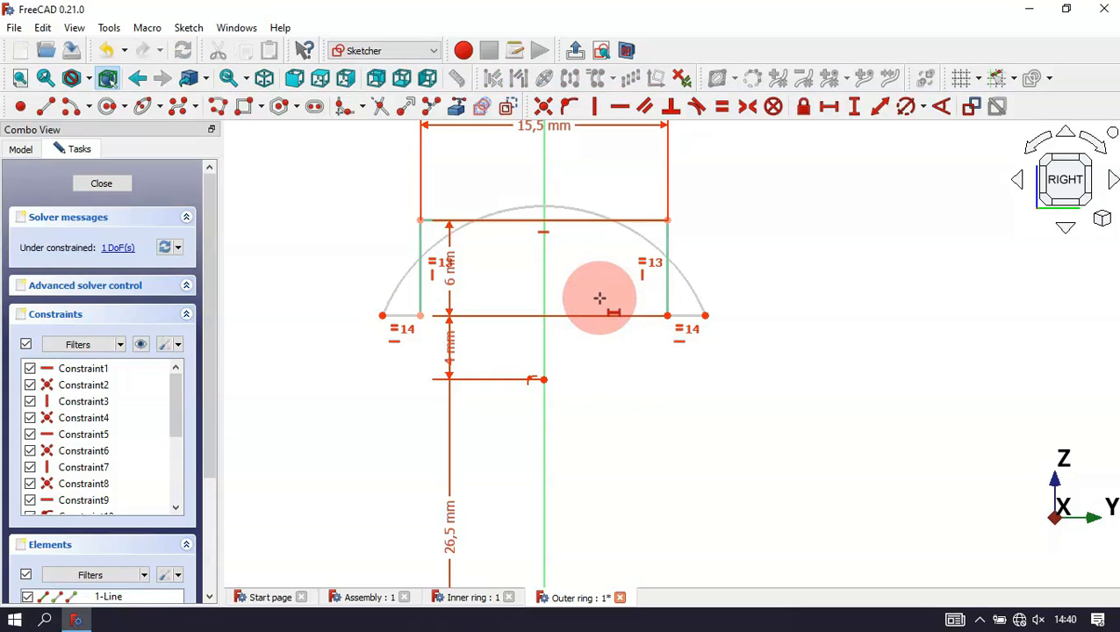
right_click(637, 236)
drag(642, 238, 548, 289)
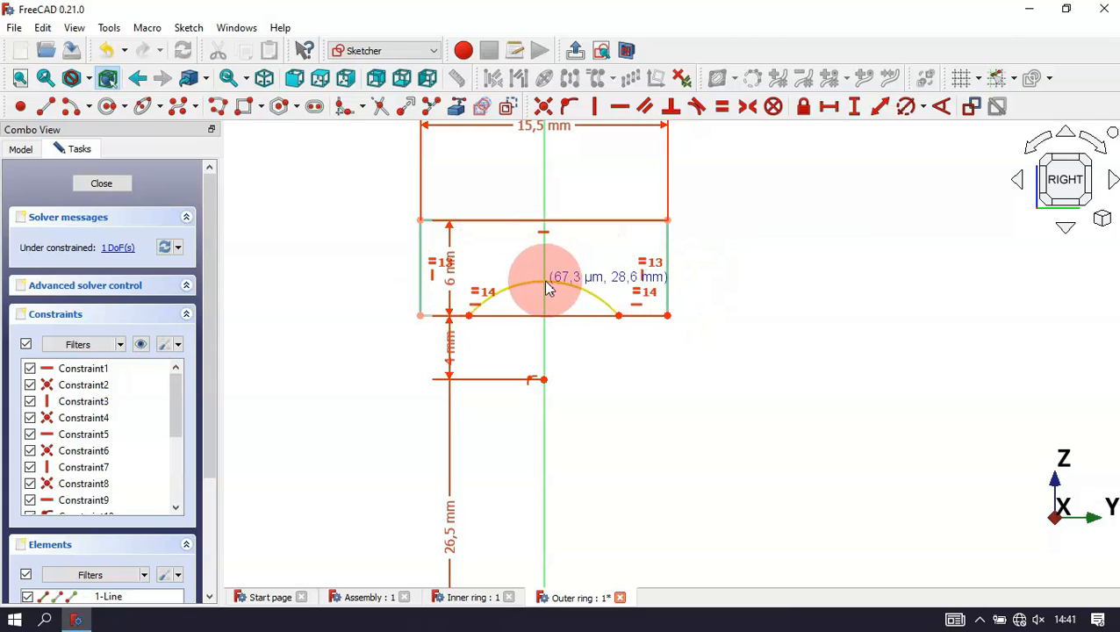
click(906, 107)
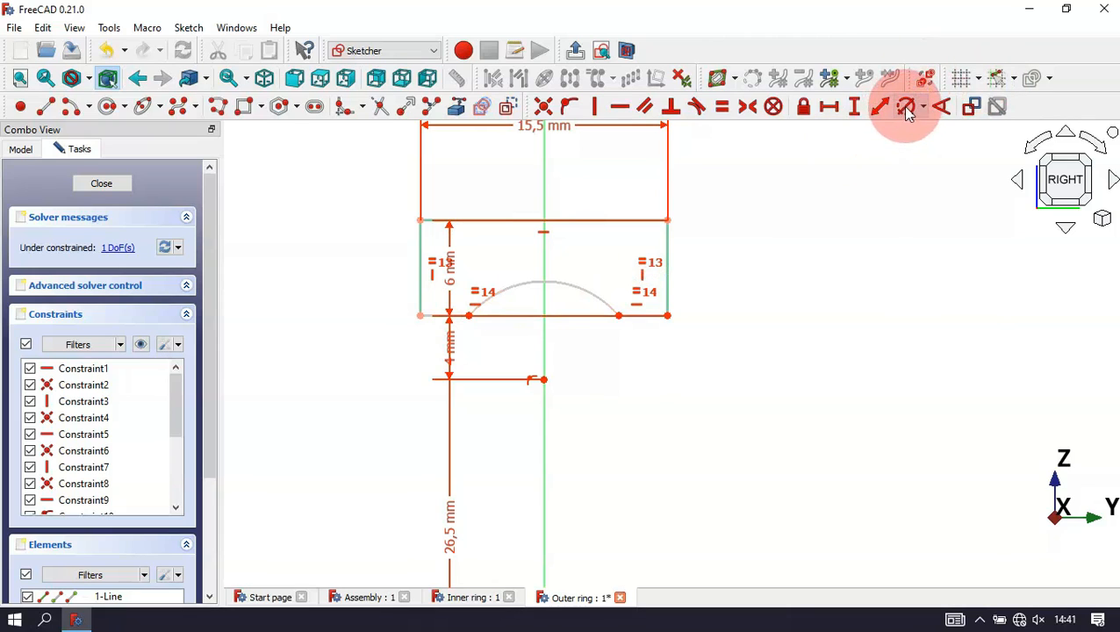
click(583, 287)
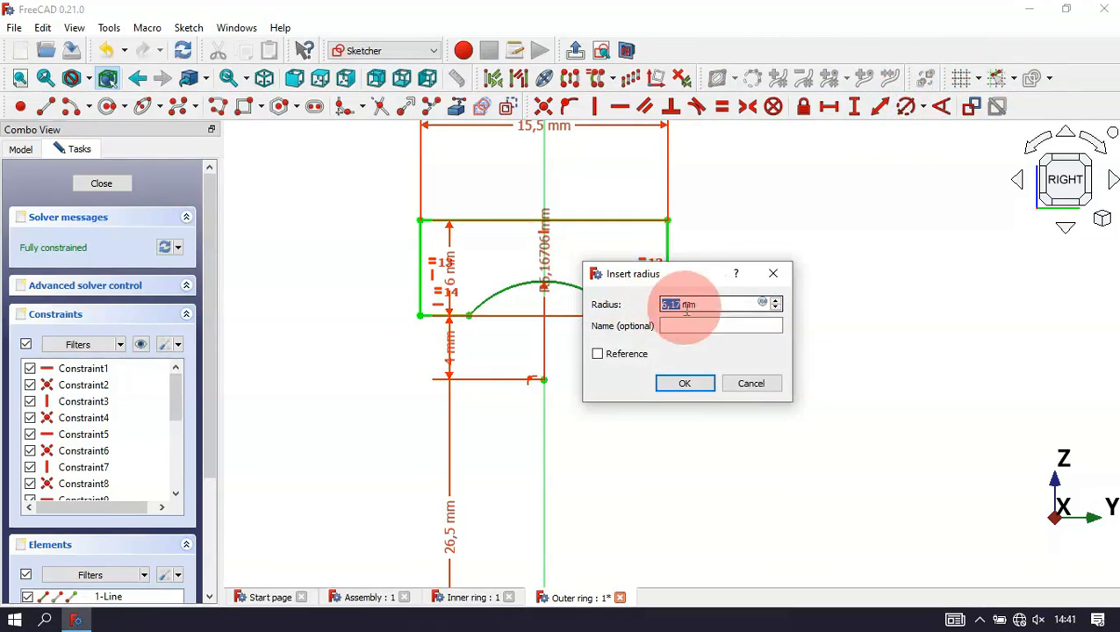
key(Return)
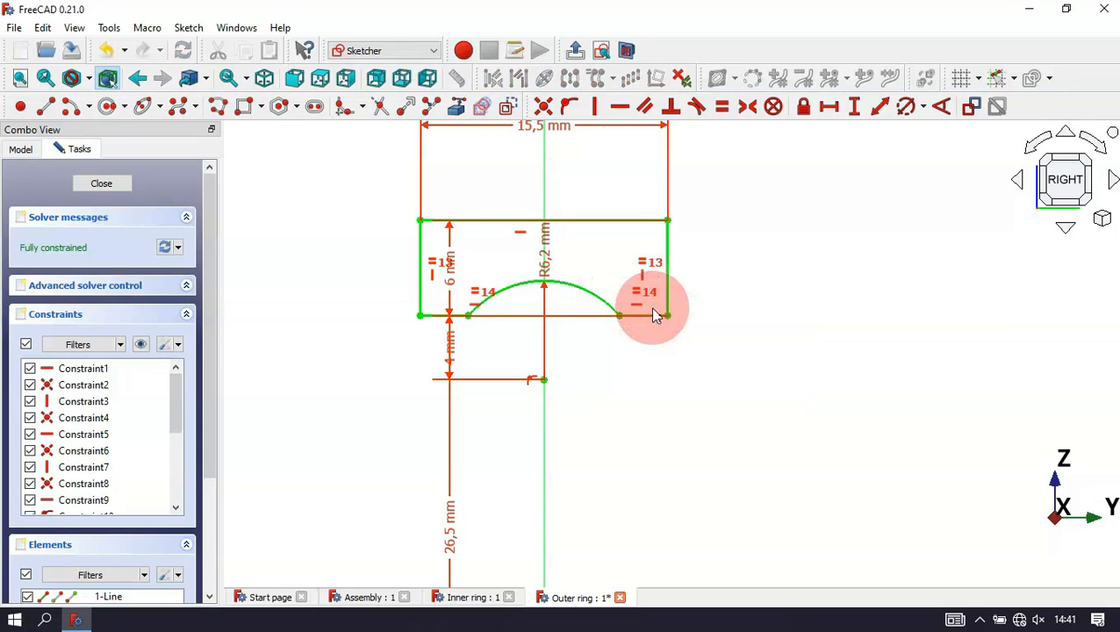
Step: Reposition the 26.5 mm, radius, 4 mm and 6 mm dimension labels clear of the profile and finish the sketch
scroll(655, 310, down, 3)
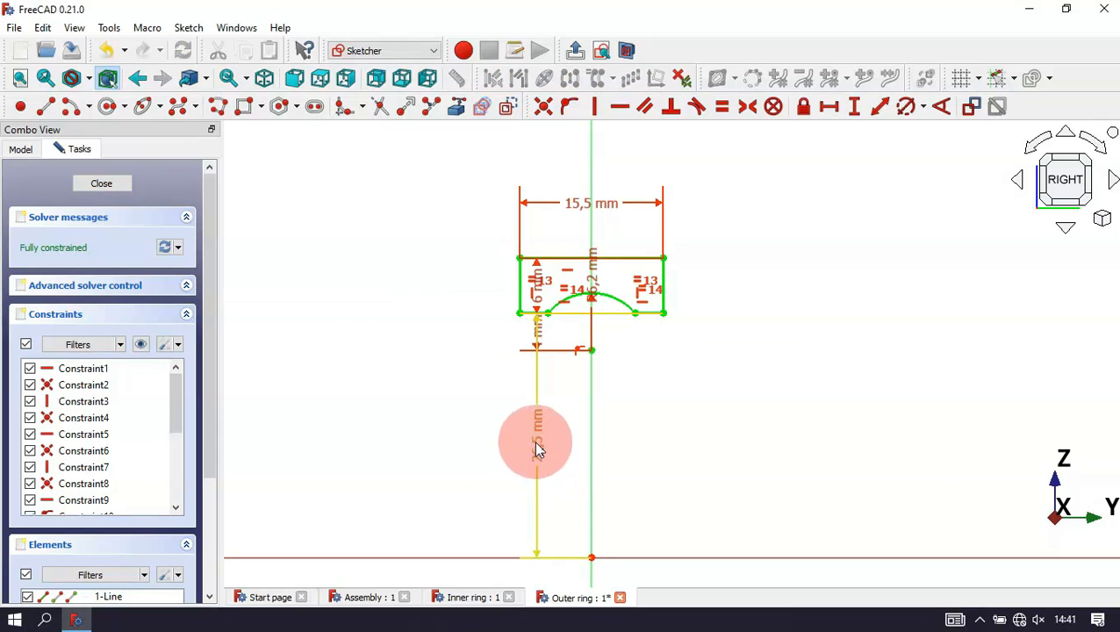
drag(537, 443, 986, 426)
drag(592, 275, 697, 414)
drag(537, 334, 352, 254)
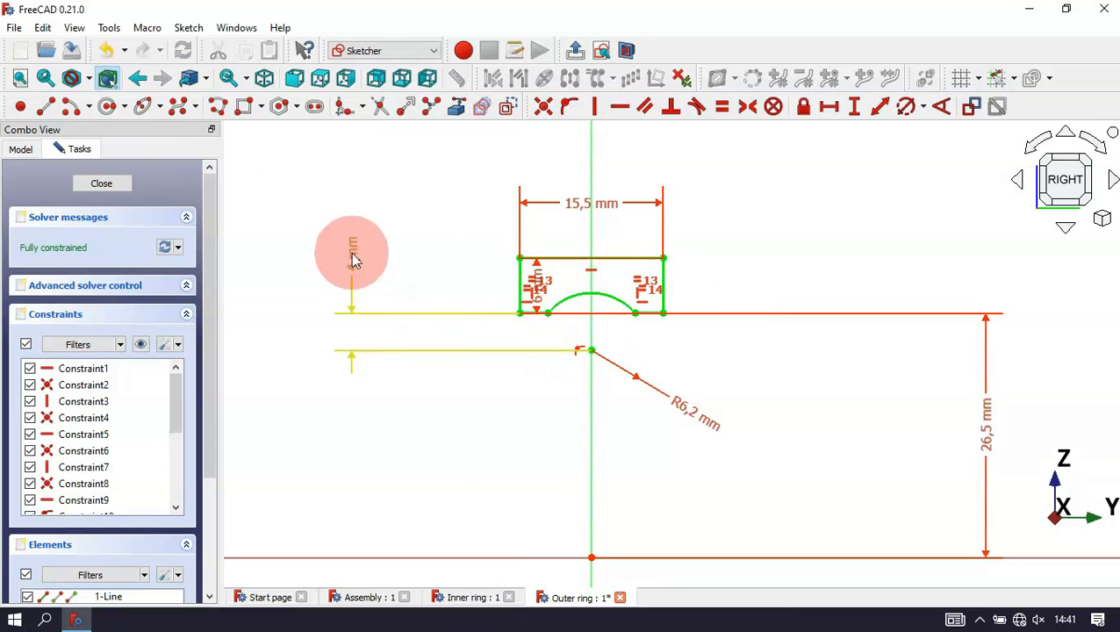
scroll(538, 273, up, 4)
drag(536, 285, 358, 178)
scroll(481, 373, down, 6)
scroll(613, 392, up, 3)
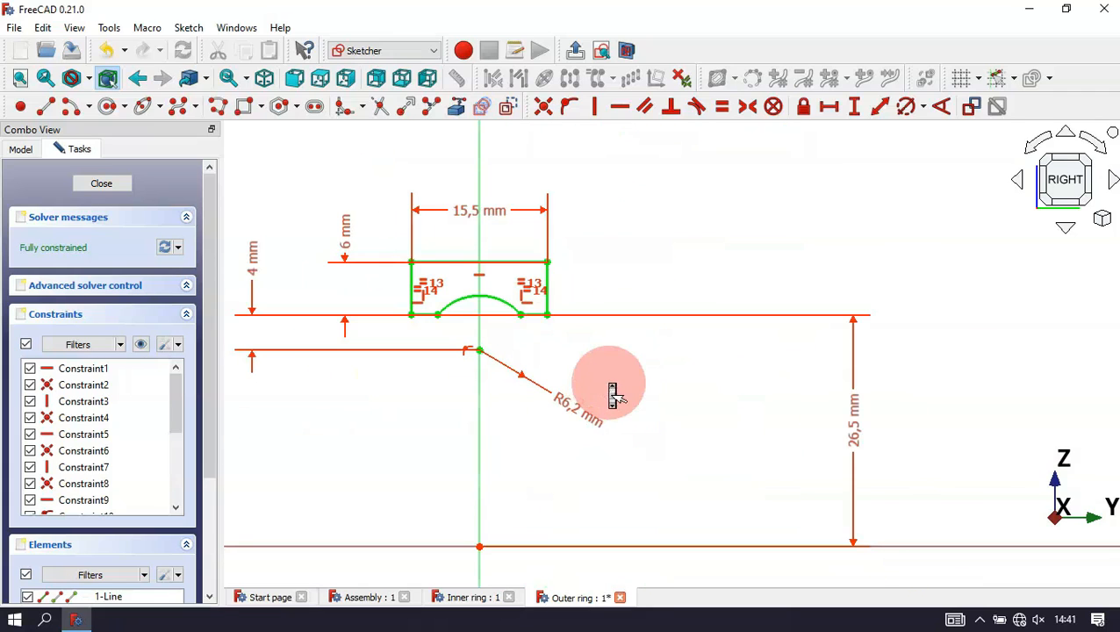
click(710, 254)
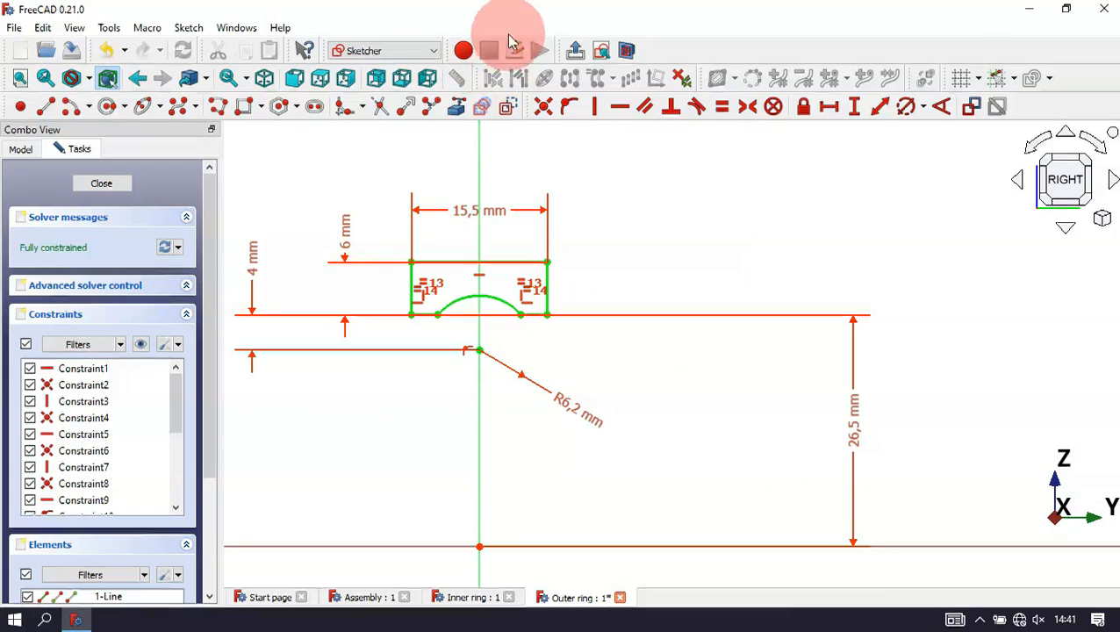
click(575, 50)
click(612, 254)
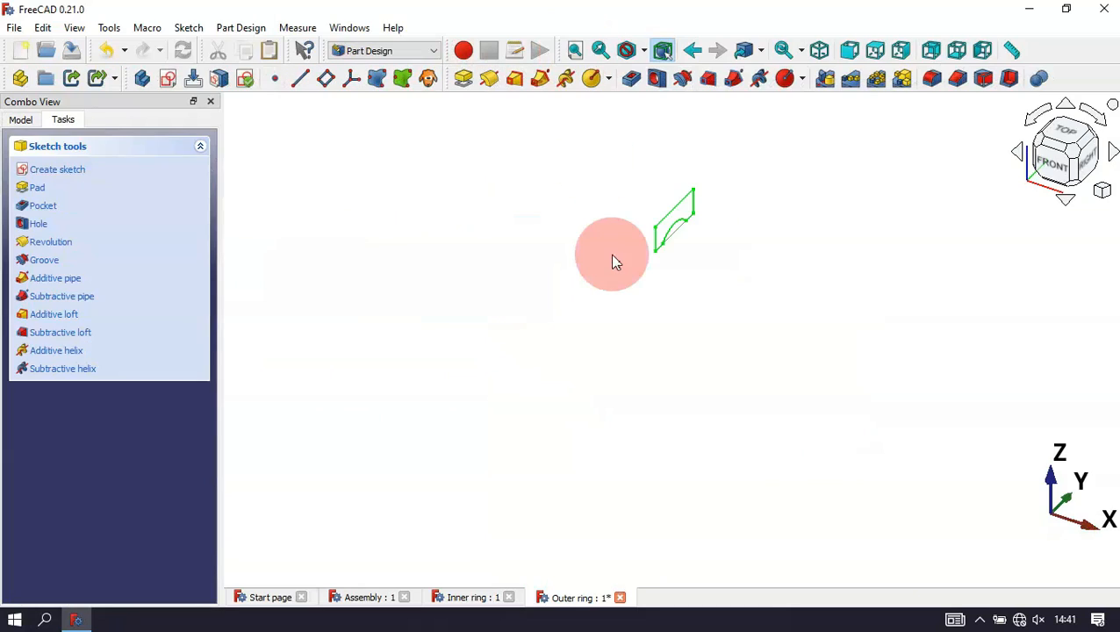
Step: Revolve the outer ring's profile sketch 360° about the Y axis
click(493, 84)
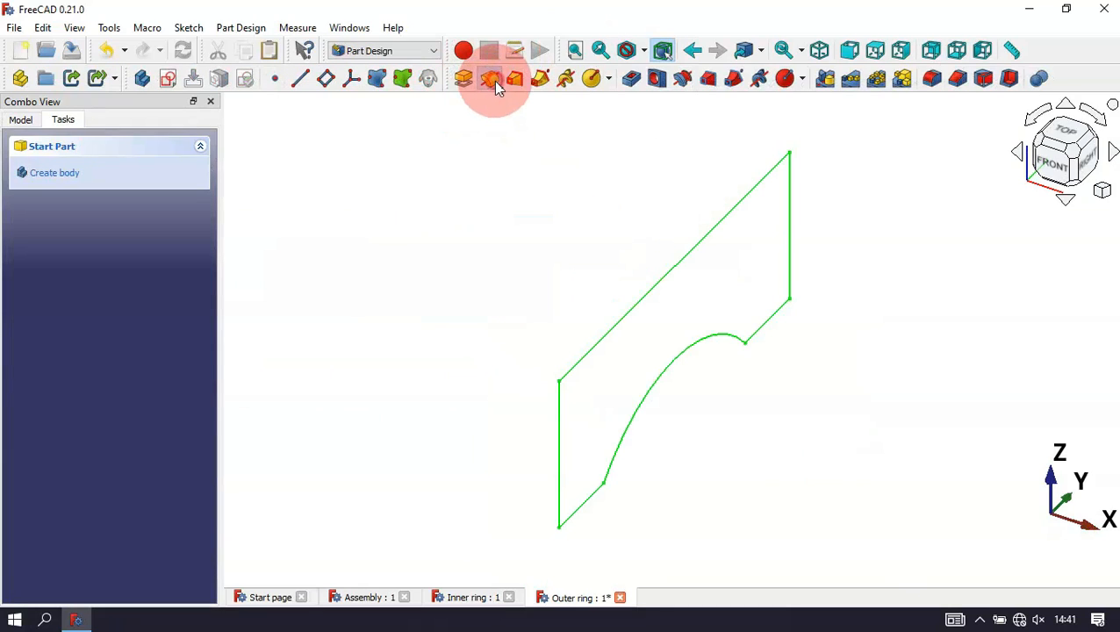
click(516, 253)
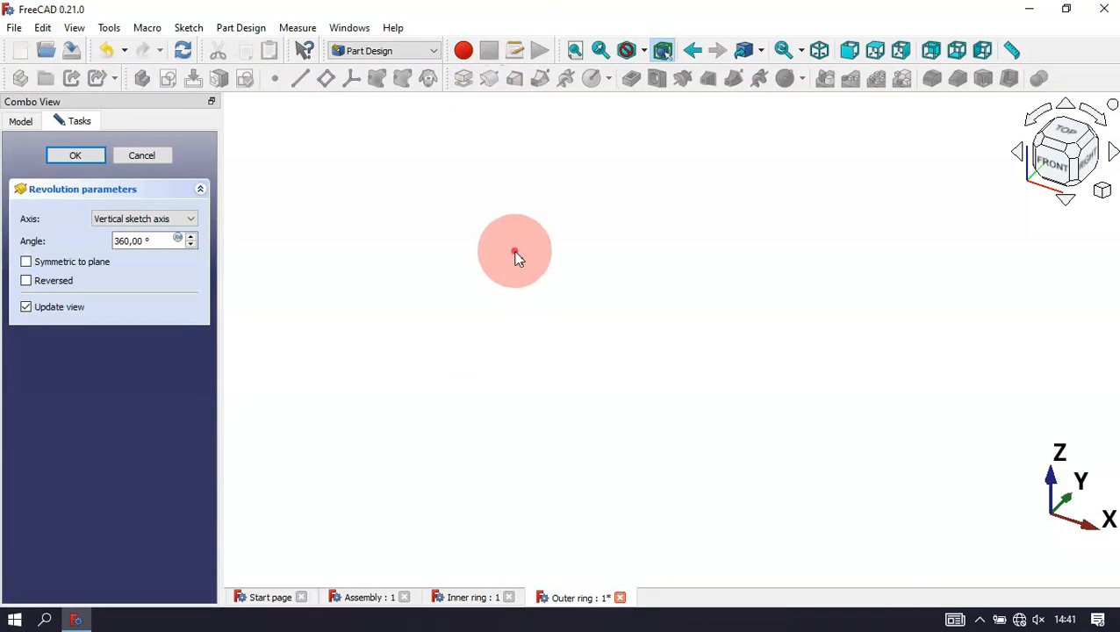
click(136, 223)
click(140, 265)
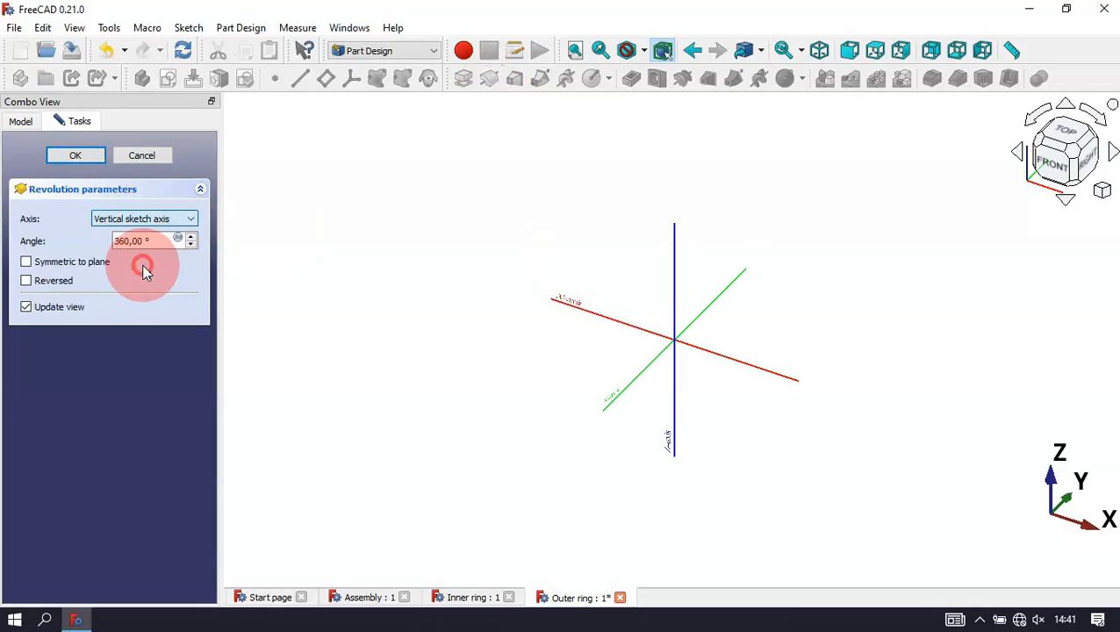
click(76, 156)
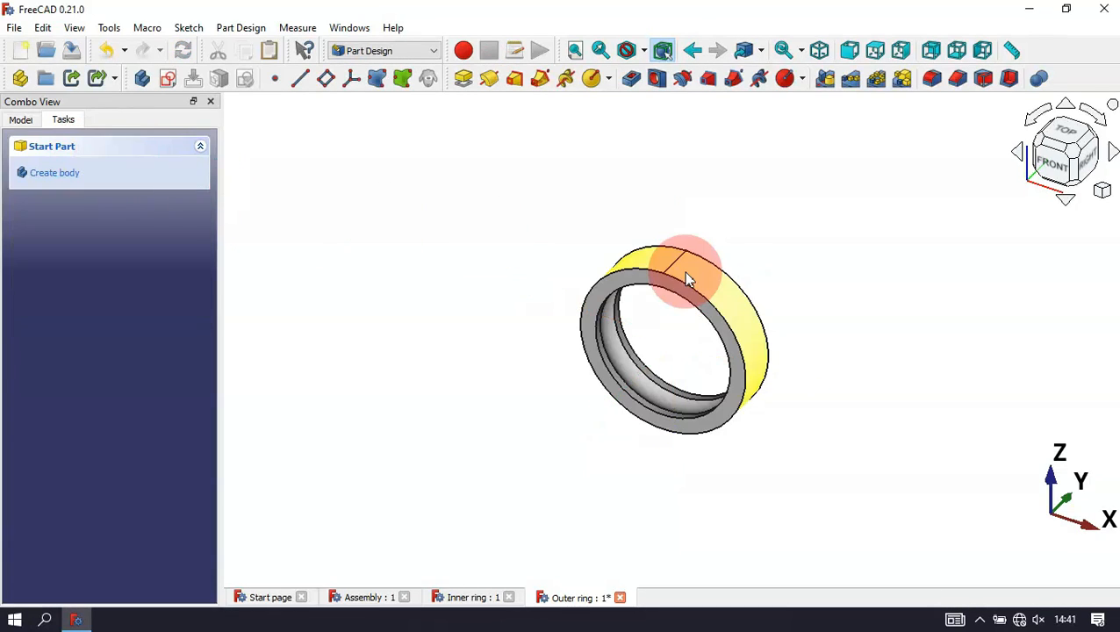
Step: Fillet the edges of the outer ring's outer cylindrical face with a 1 mm radius and save the document
scroll(684, 271, up, 3)
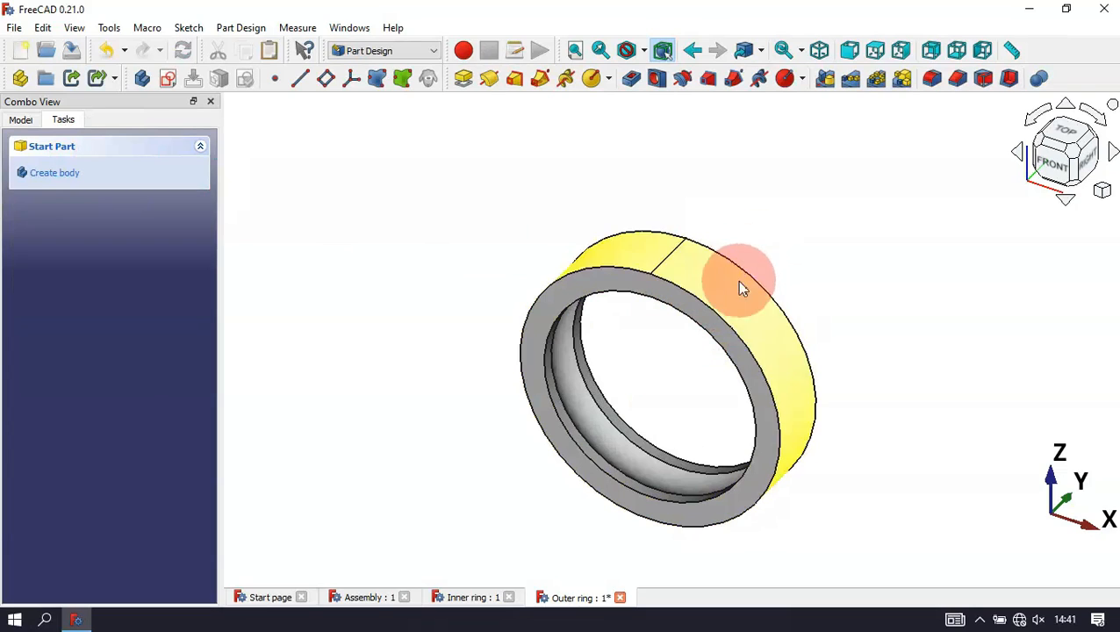
click(712, 300)
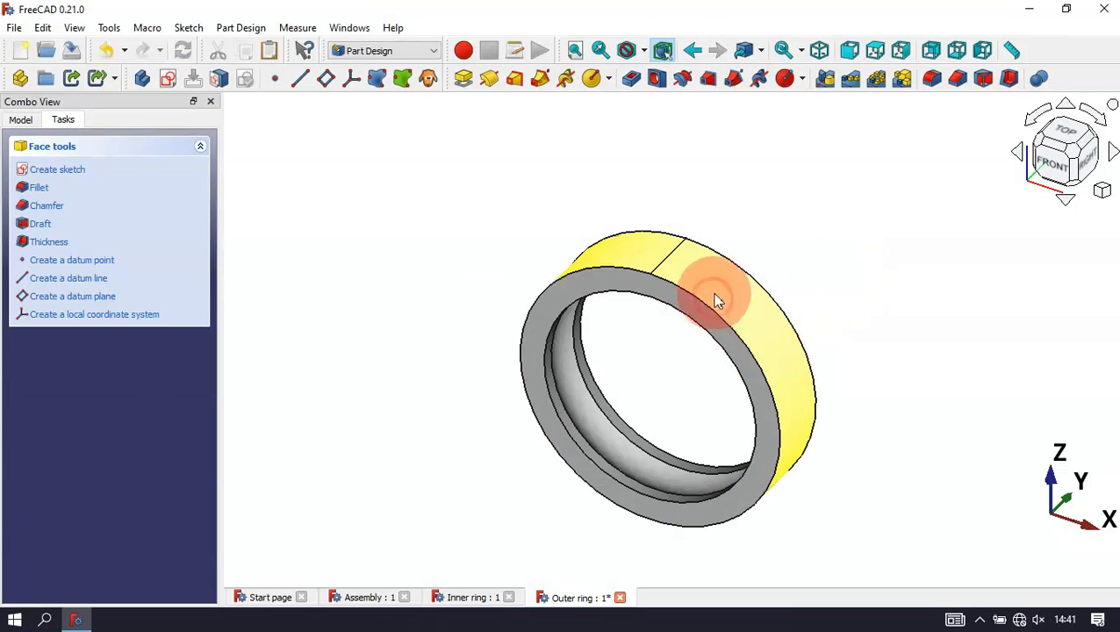
click(932, 81)
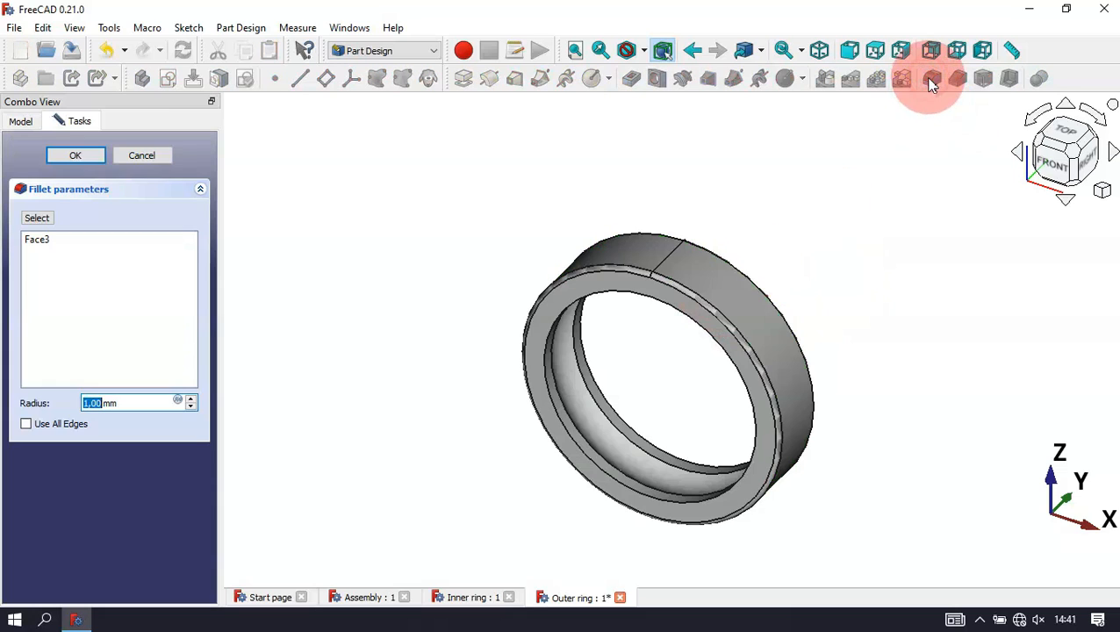
click(87, 156)
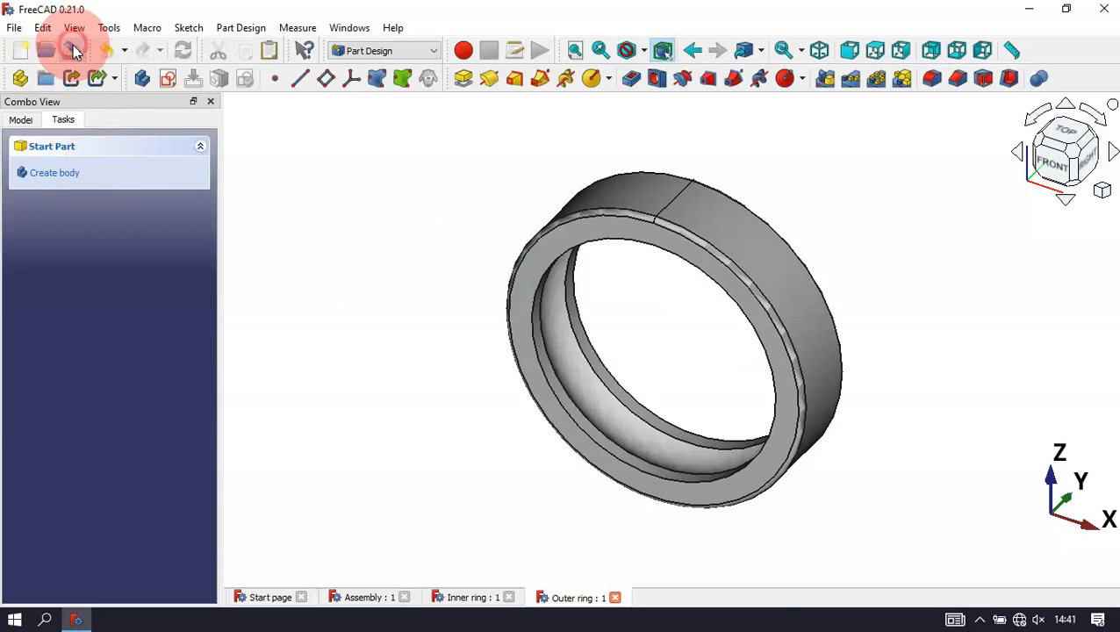
Step: Create a new document and save it as Sphere in the Ball bearing folder
click(21, 53)
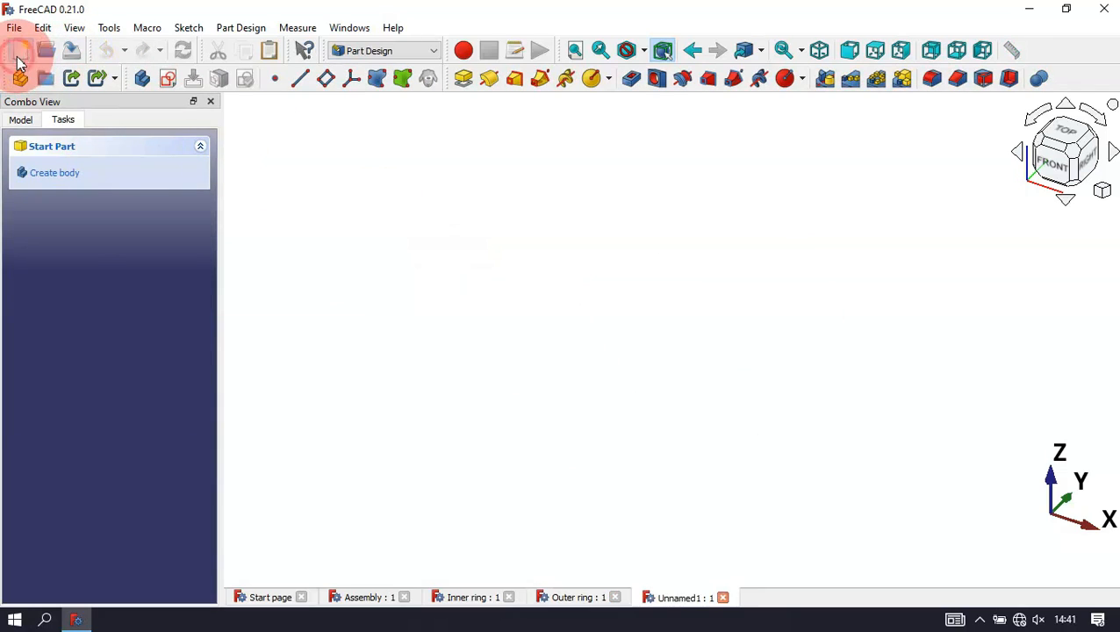
click(74, 54)
click(166, 306)
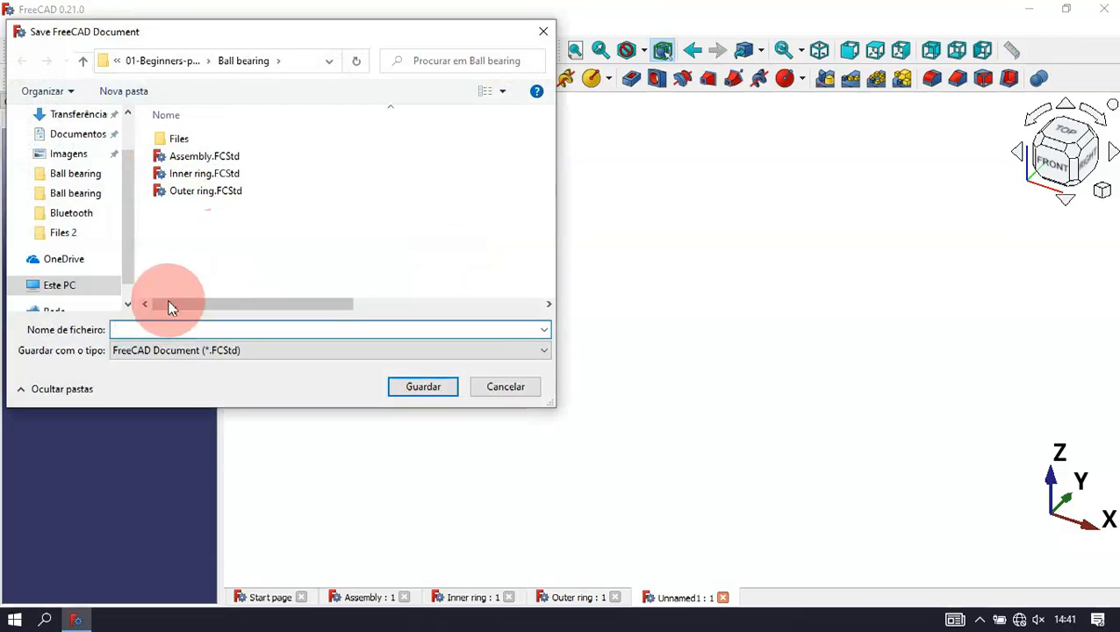
text(Sph)
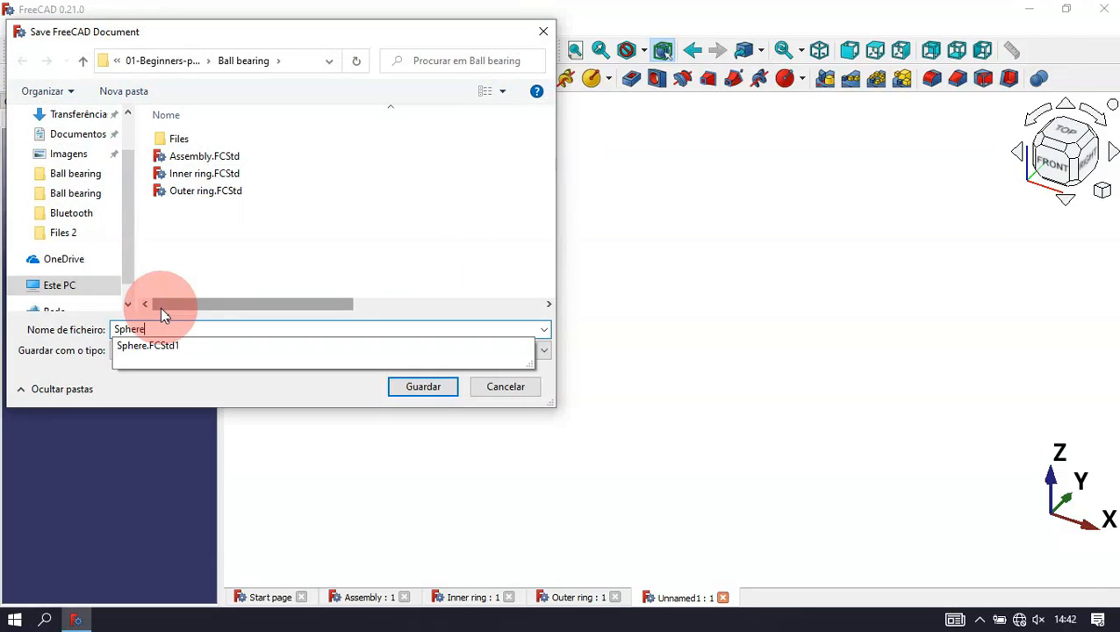
text(ere)
key(Return)
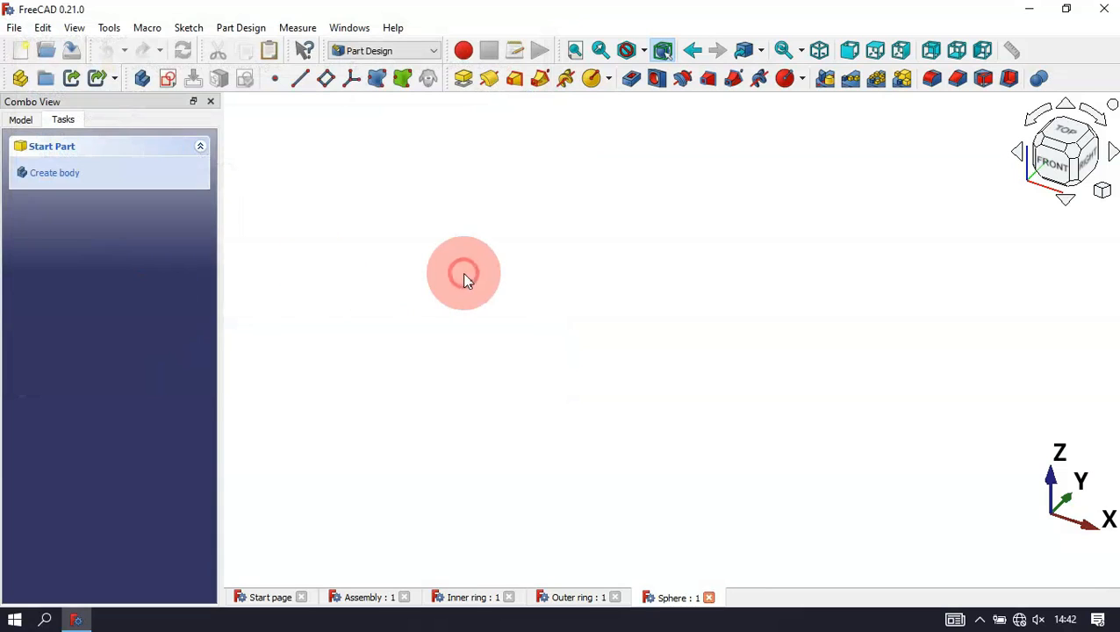
Step: Add an additive sphere primitive and attach it to the XY plane
click(610, 84)
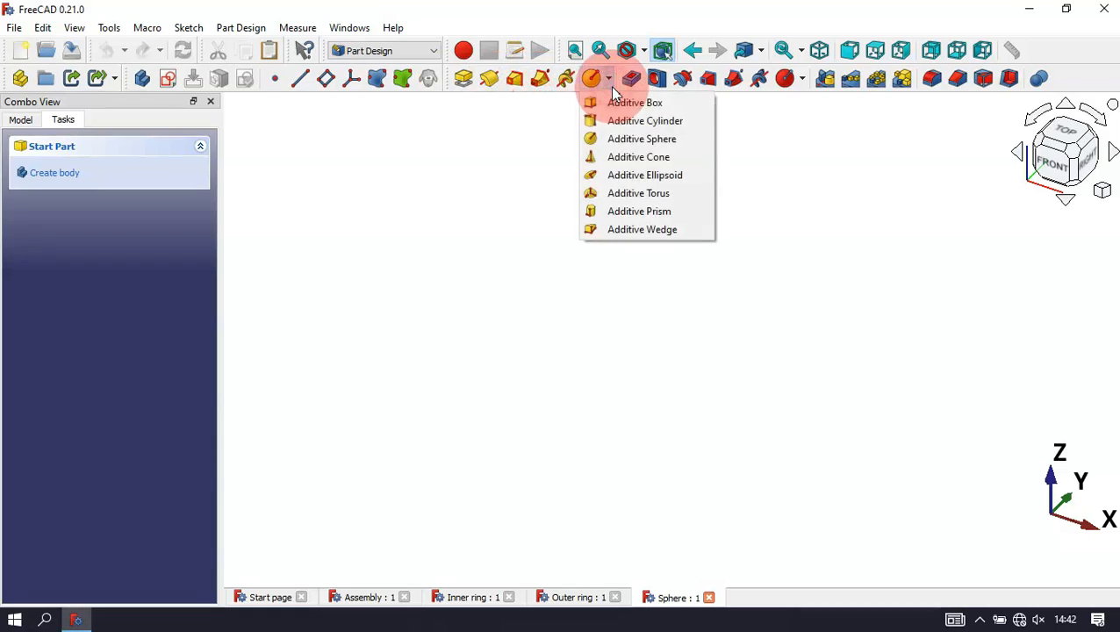
click(672, 140)
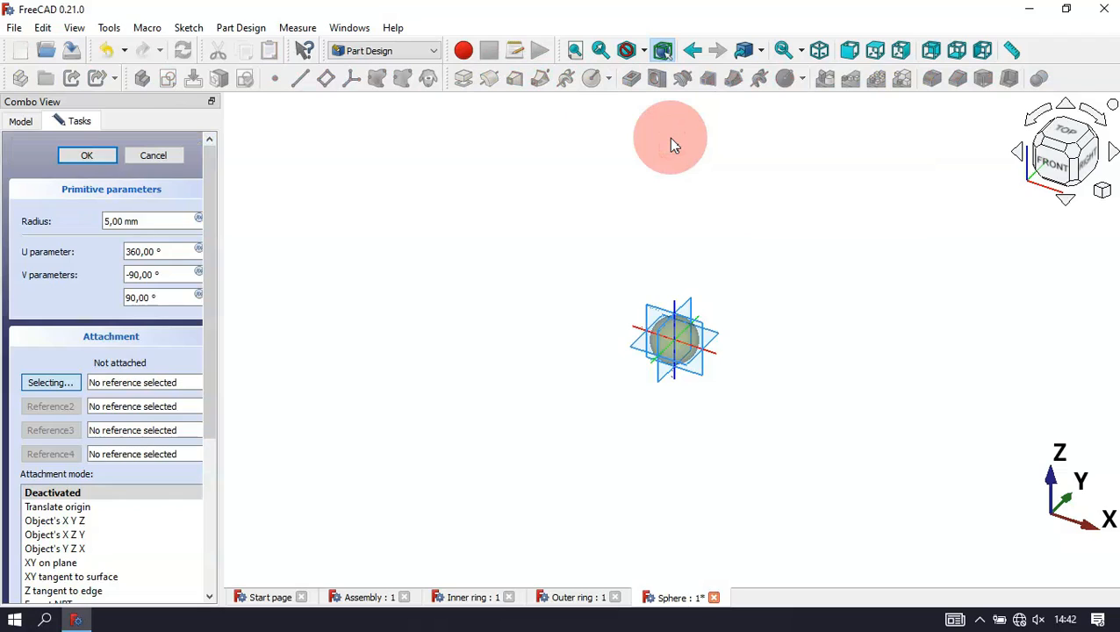
key(v)
key(f)
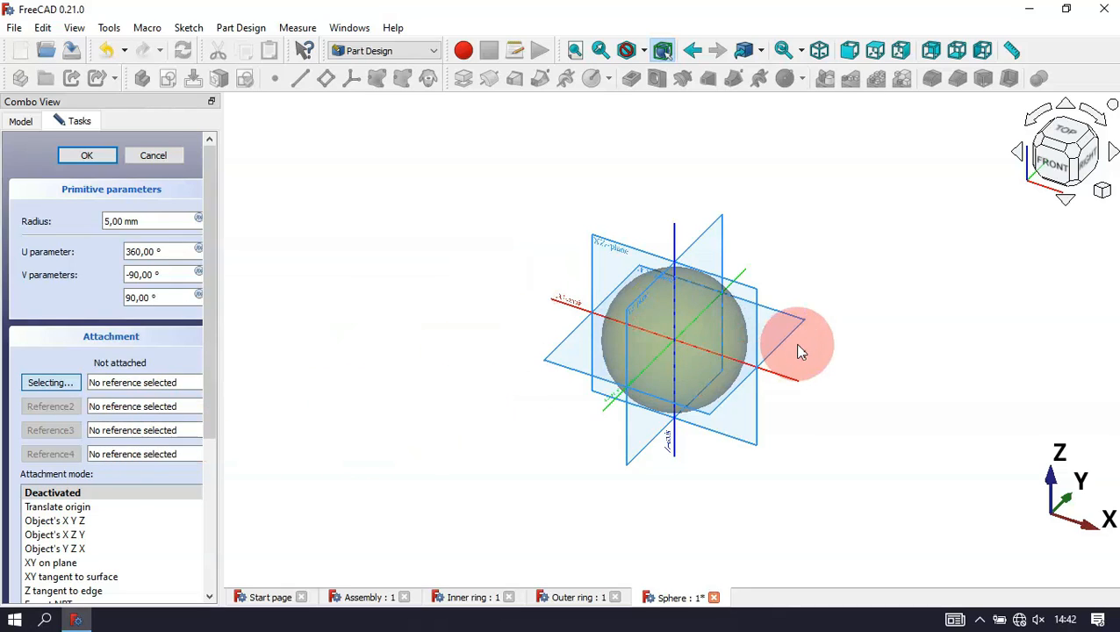
scroll(801, 356, up, 3)
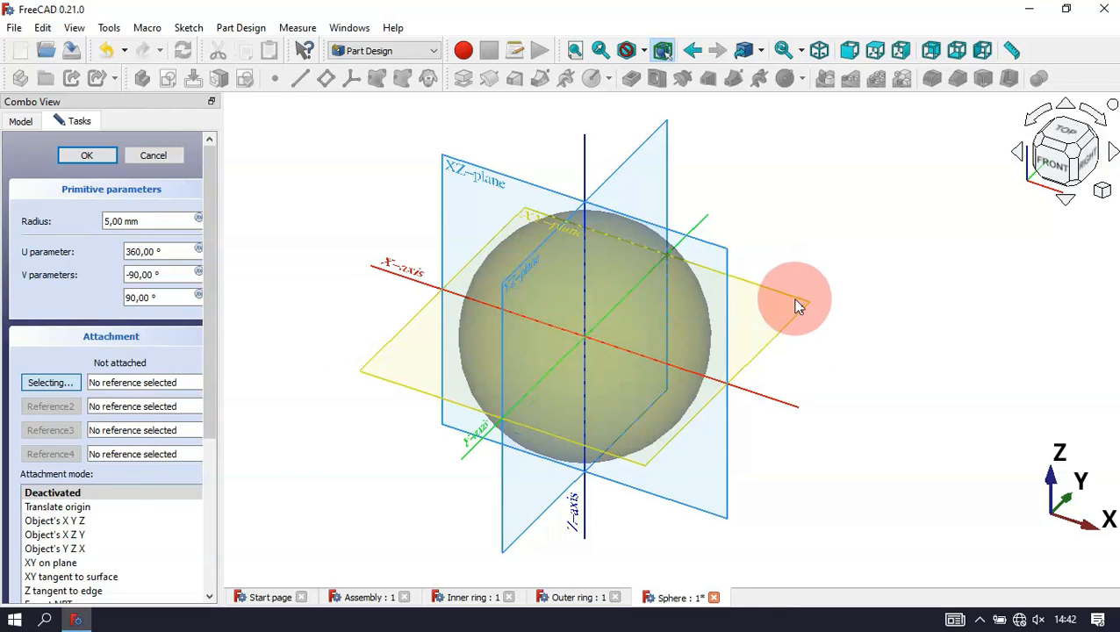
click(799, 305)
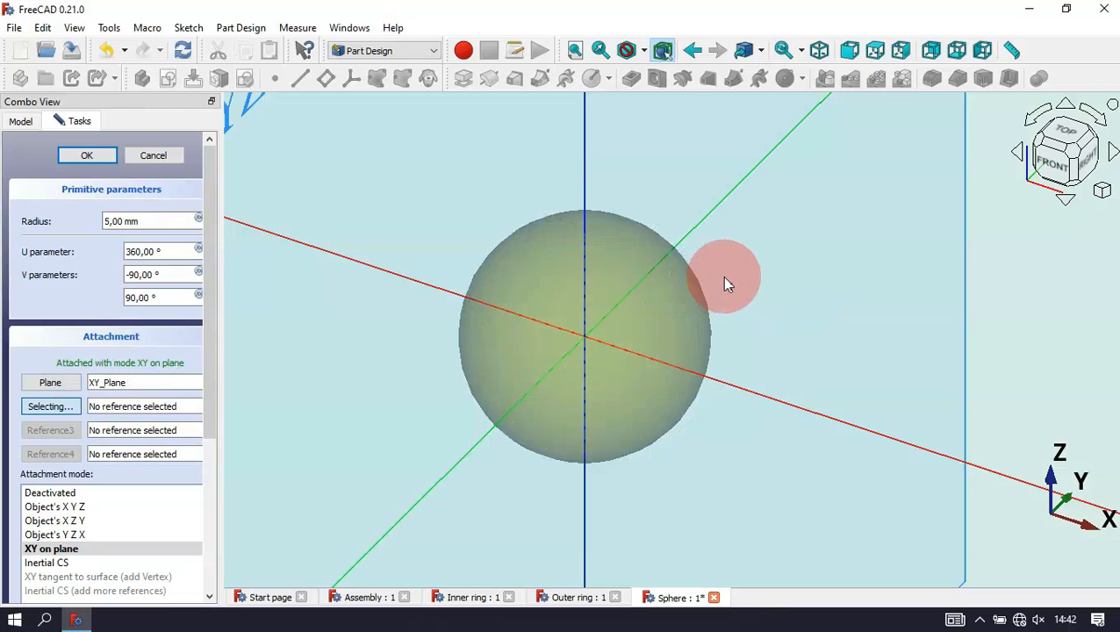
Step: Set the sphere's radius to 6 mm, finish the primitive and save the document
key(v)
key(f)
double_click(161, 222)
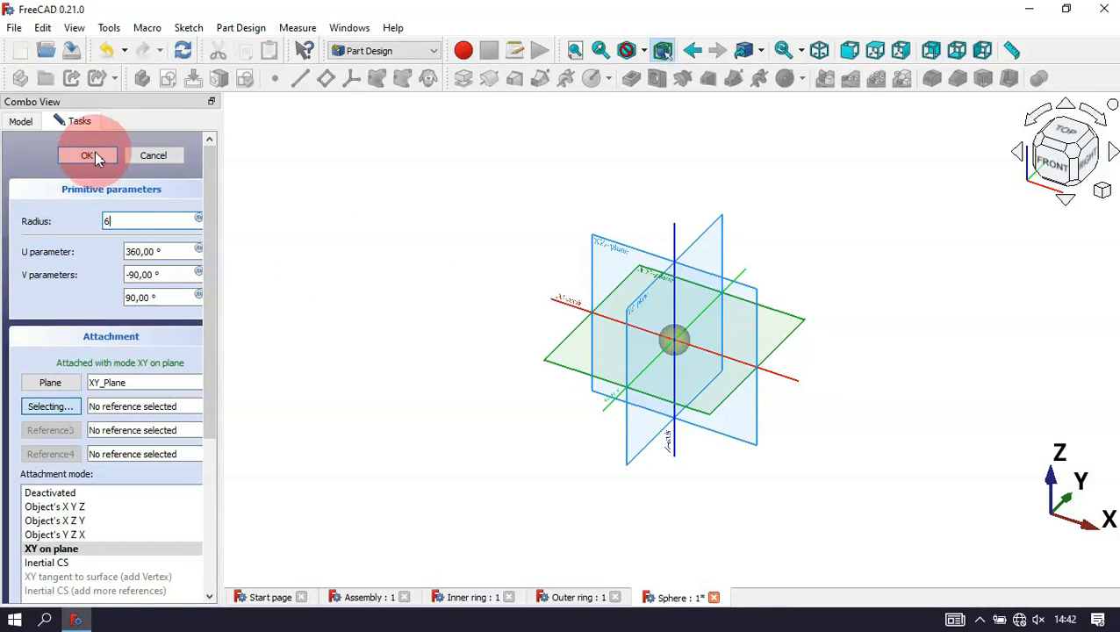
click(92, 156)
key(v)
key(f)
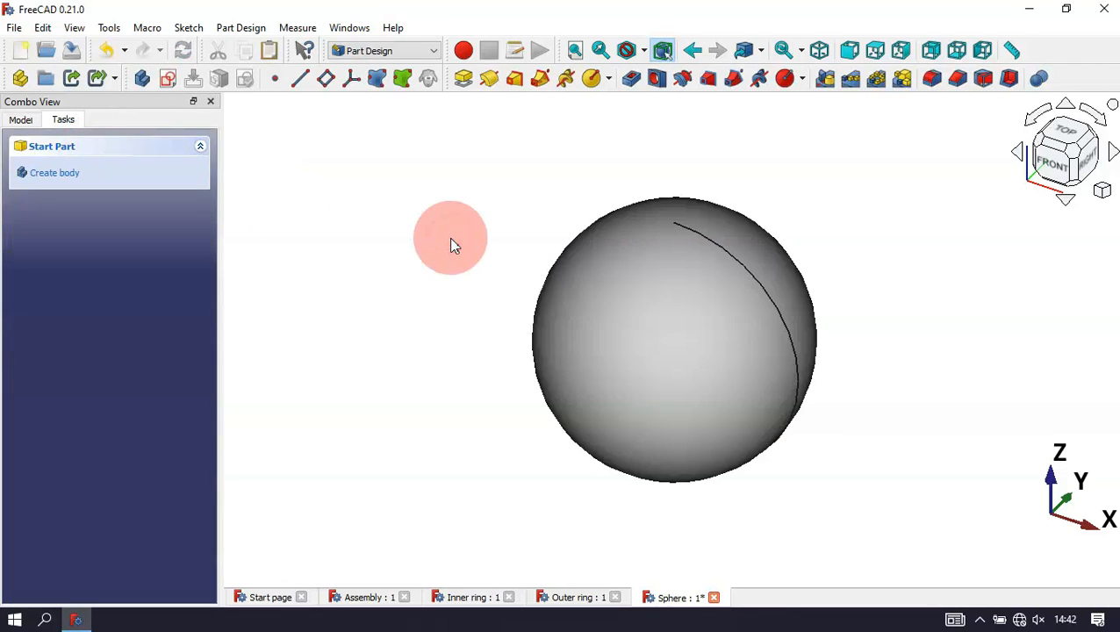
Step: Create a new document and save it as Ball case in the Ball bearing folder
click(20, 52)
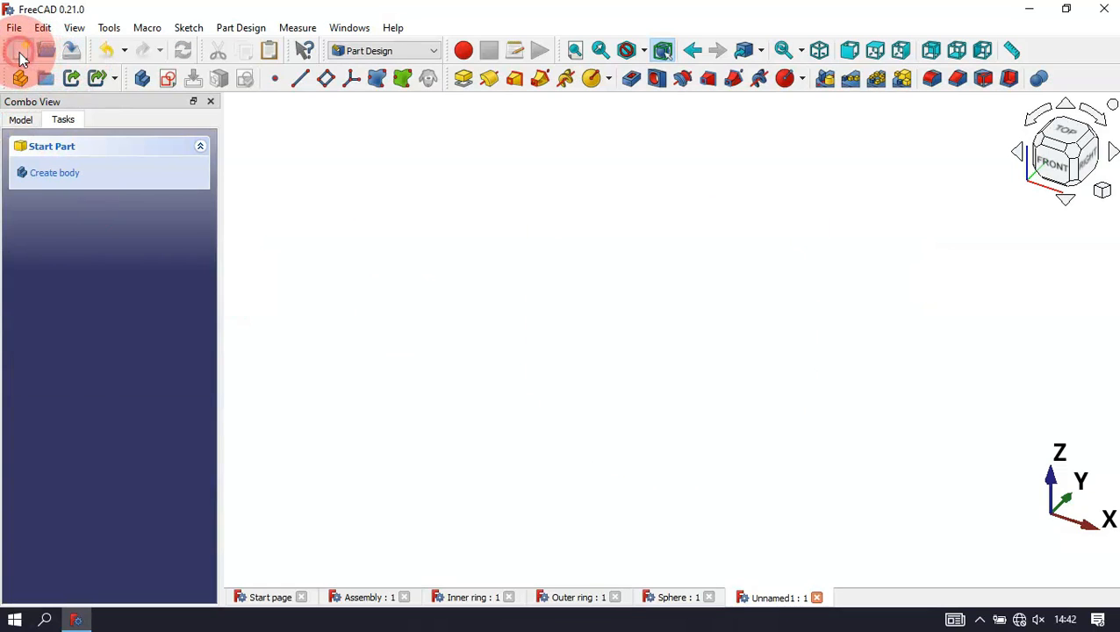
click(72, 50)
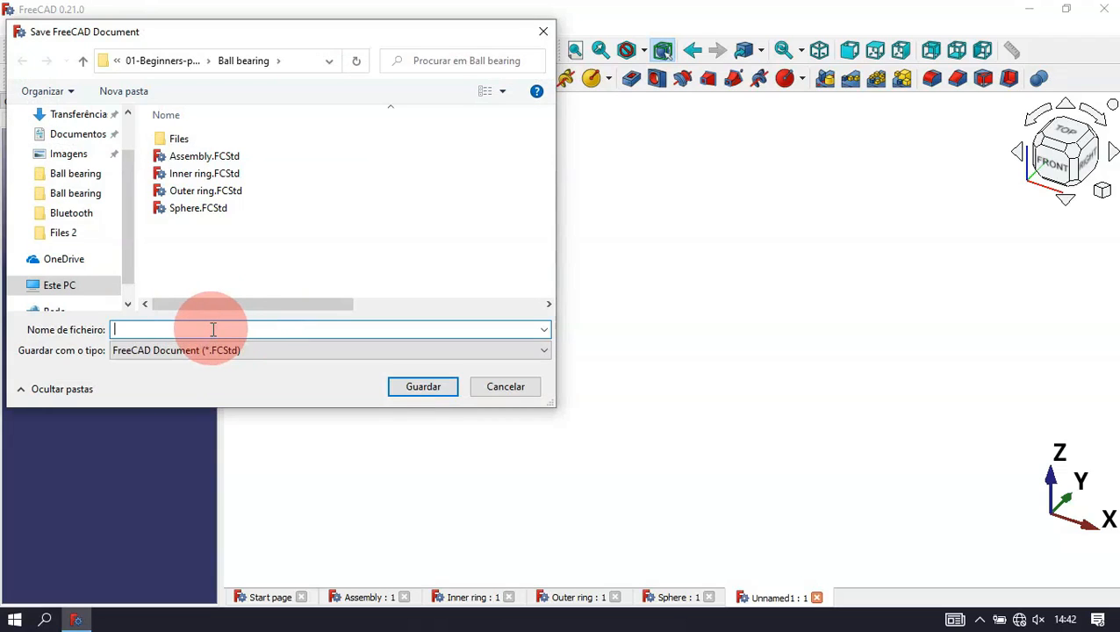
text(Ball )
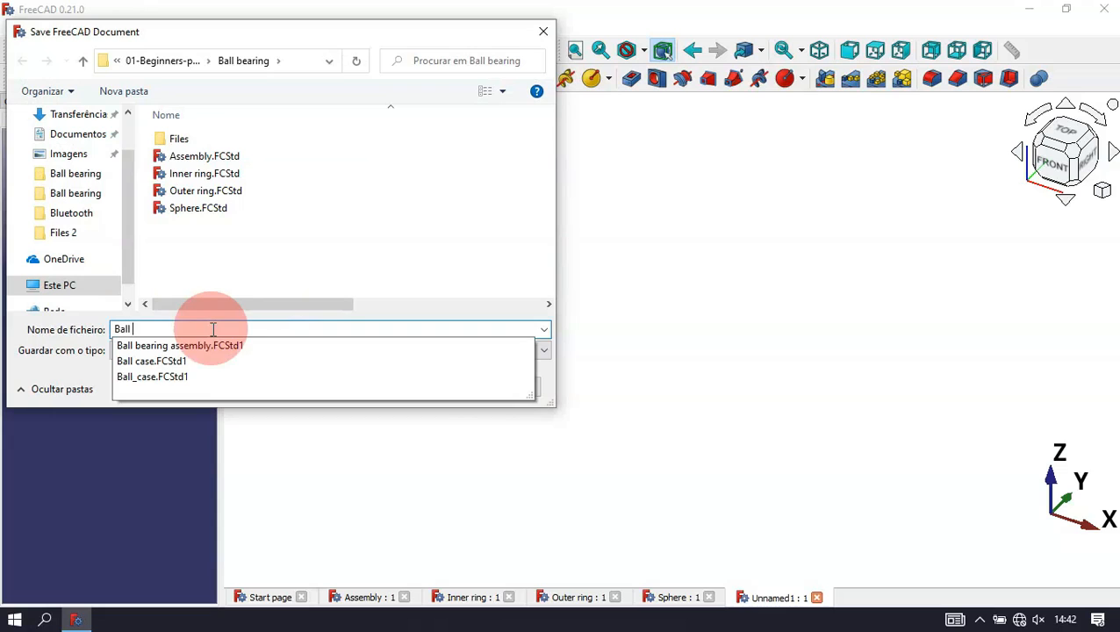
text(case)
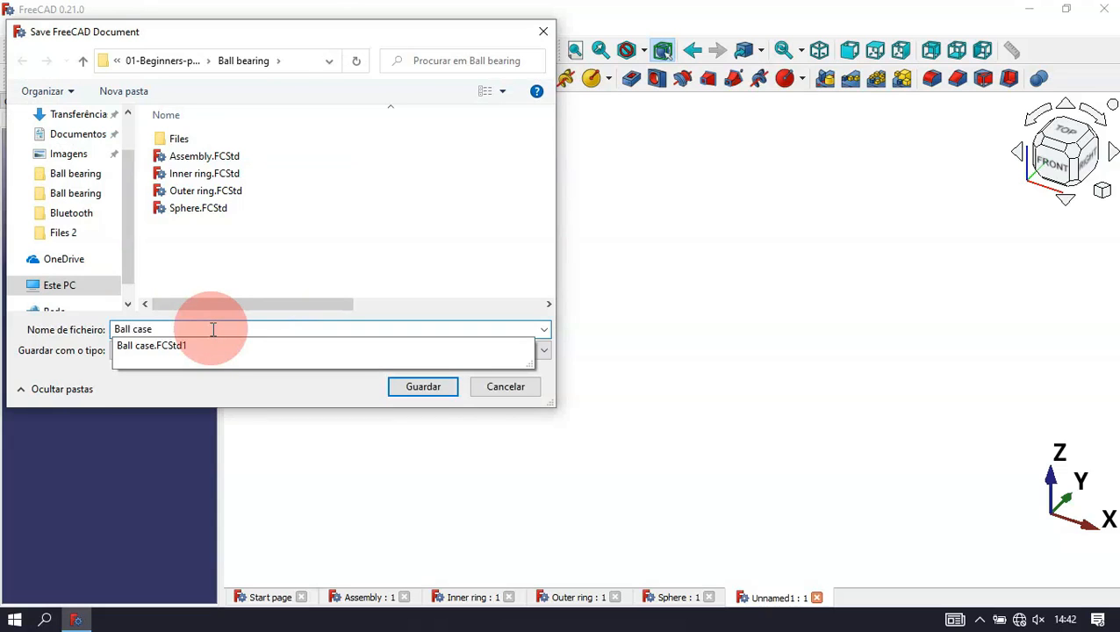
key(Return)
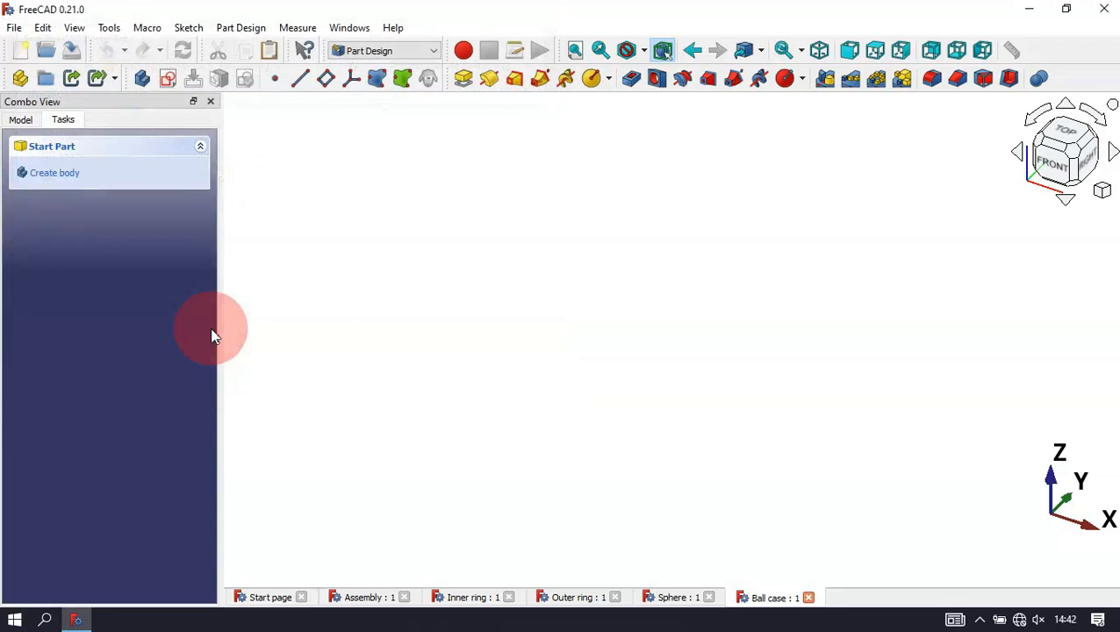
Step: Sketch two concentric circles on the XZ plane, centred on the origin, with radii of about 87 mm and 70 mm
click(171, 80)
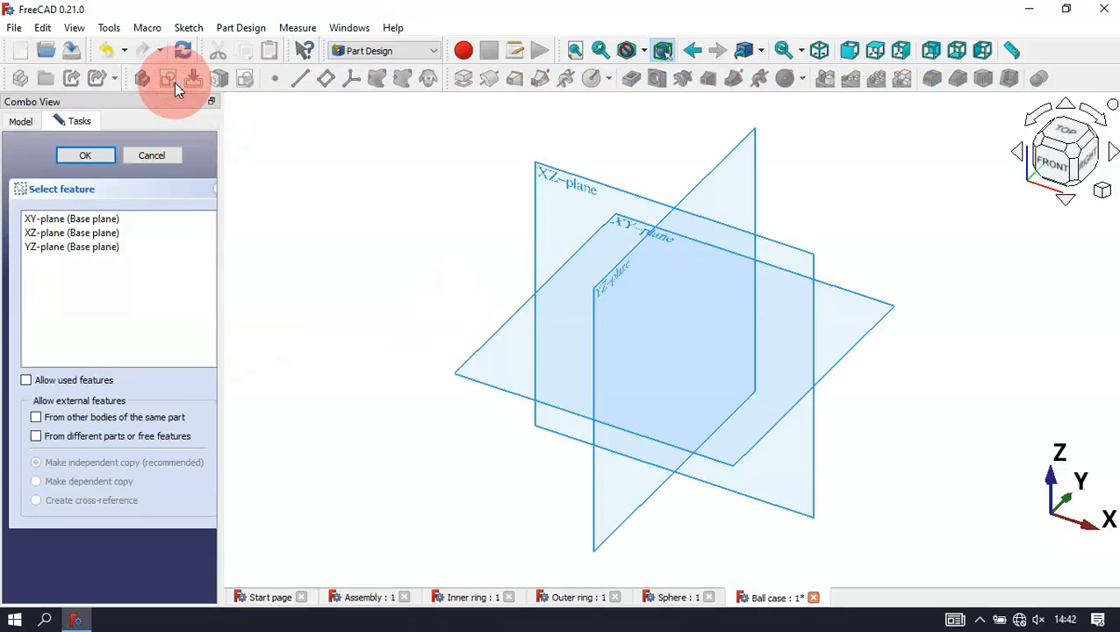
click(567, 182)
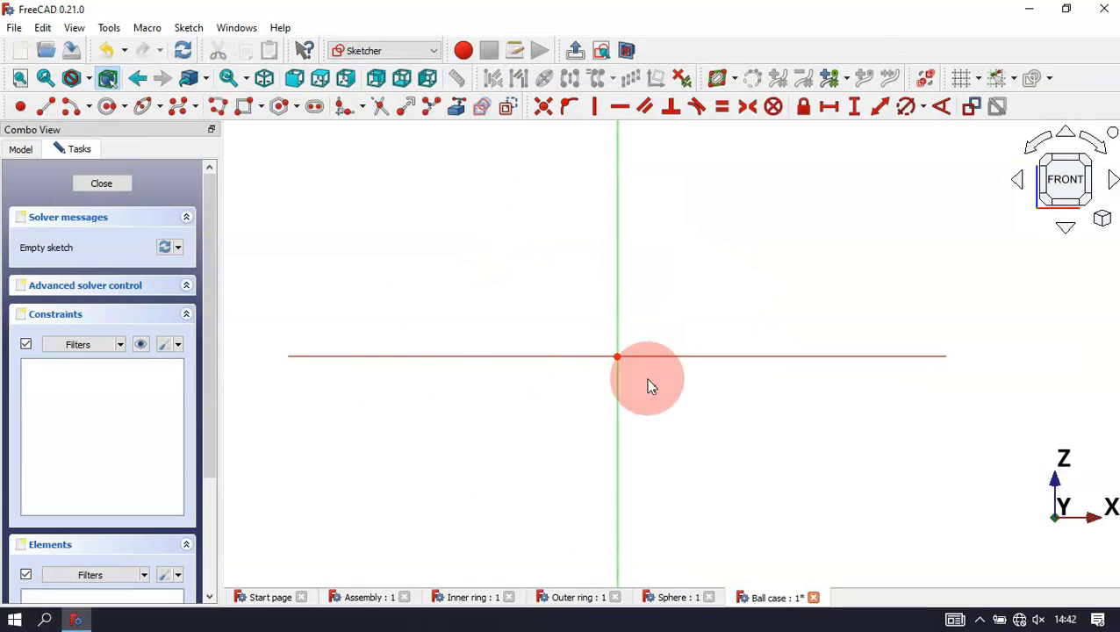
click(149, 111)
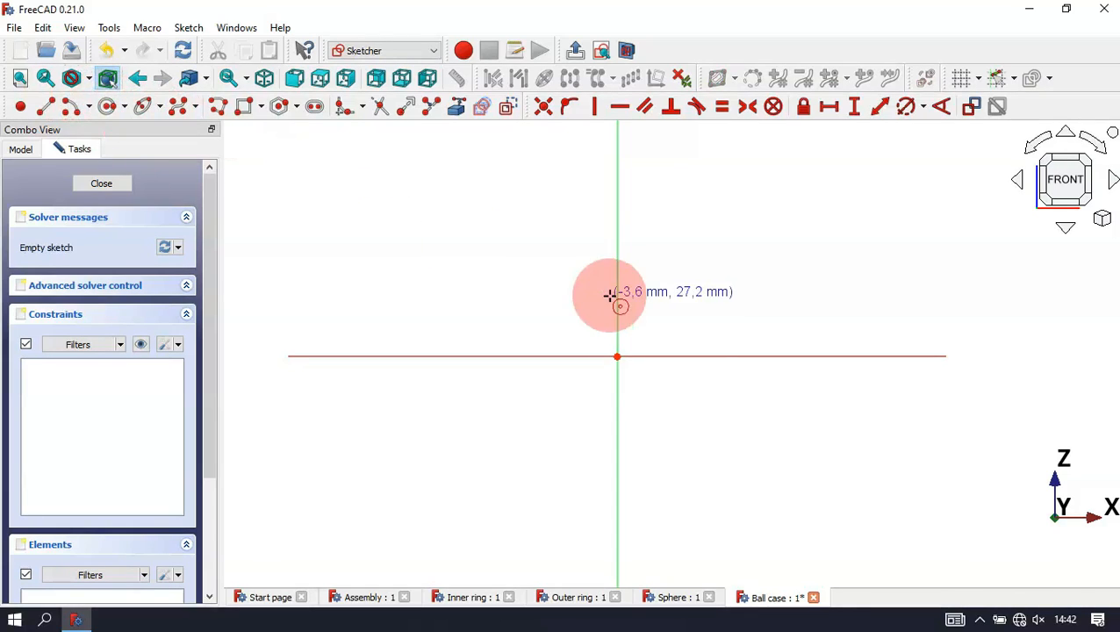
click(618, 356)
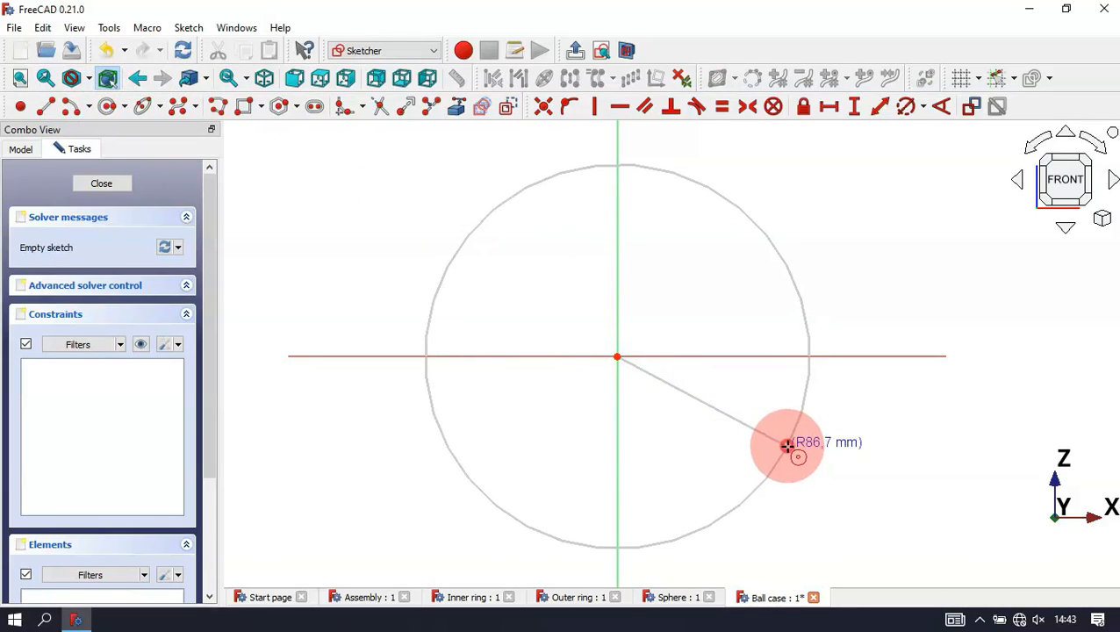
click(788, 445)
click(618, 356)
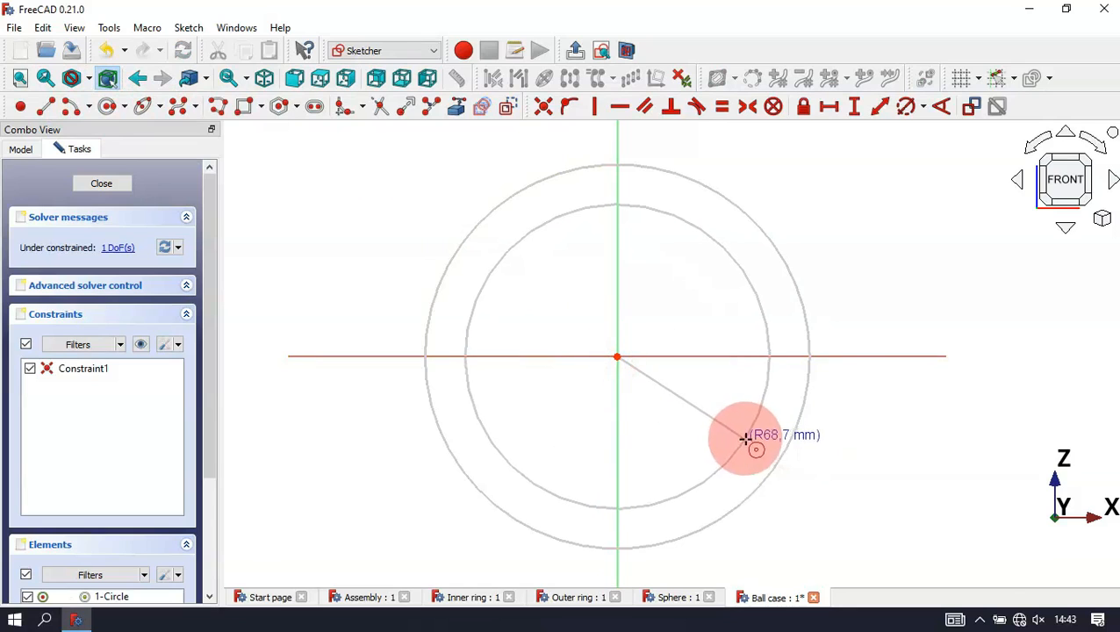
click(749, 440)
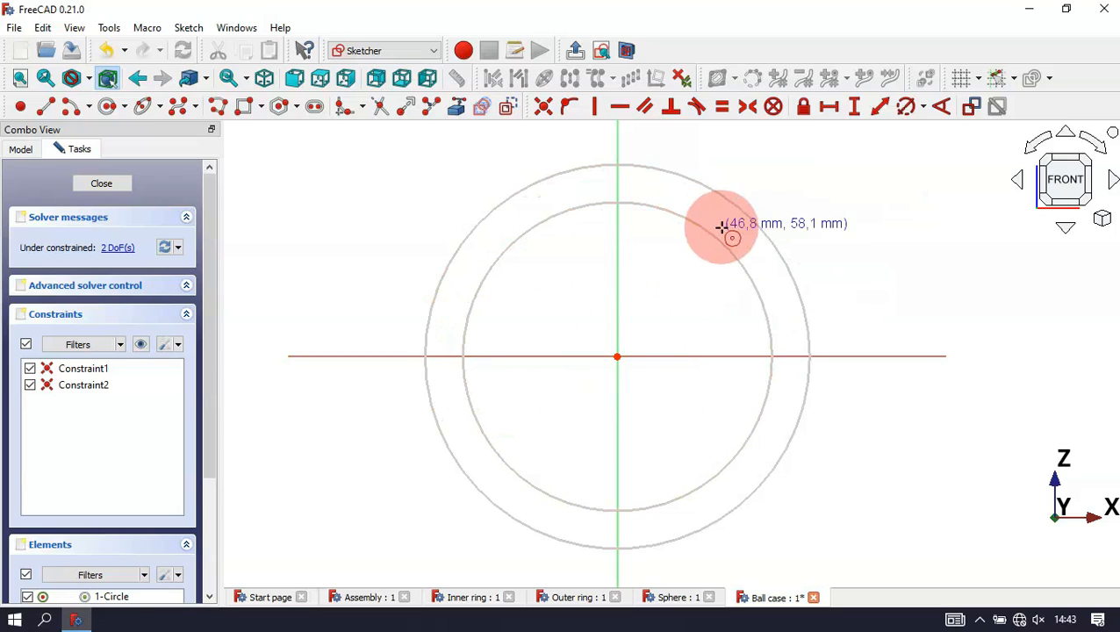
Step: Constrain the inner circle's radius to 21 mm and the outer circle's radius to 24 mm, and finish the sketch
click(926, 109)
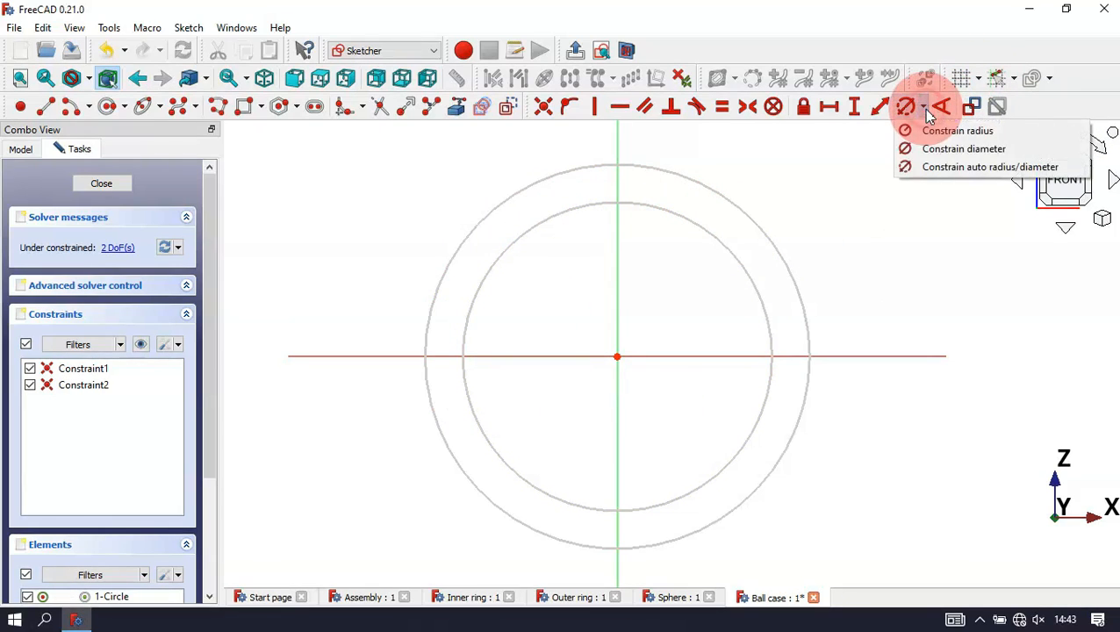
click(965, 132)
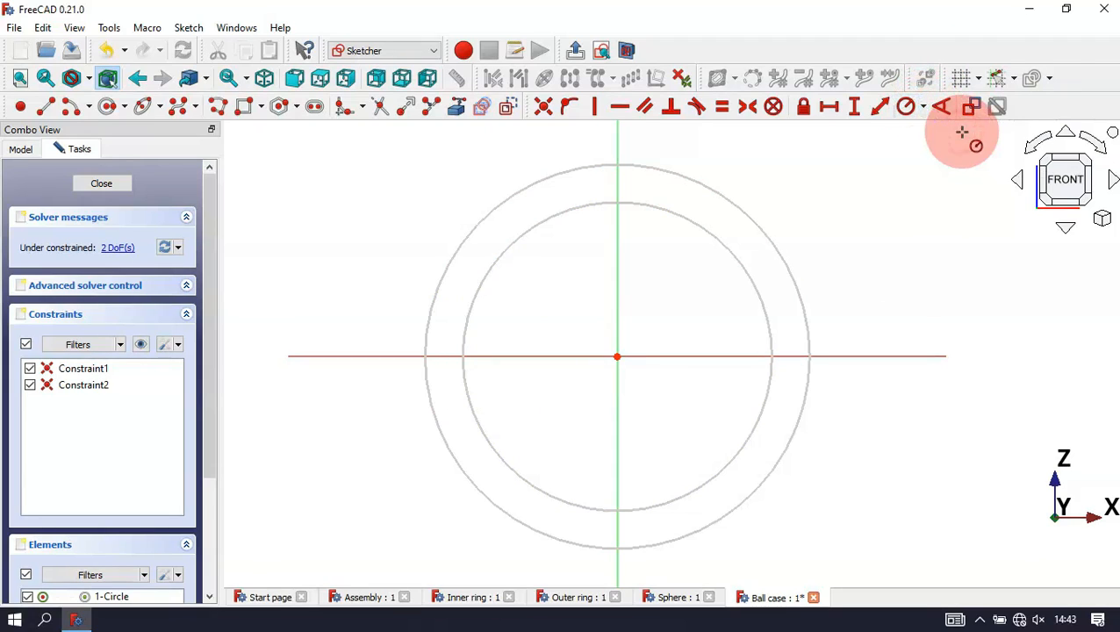
click(688, 216)
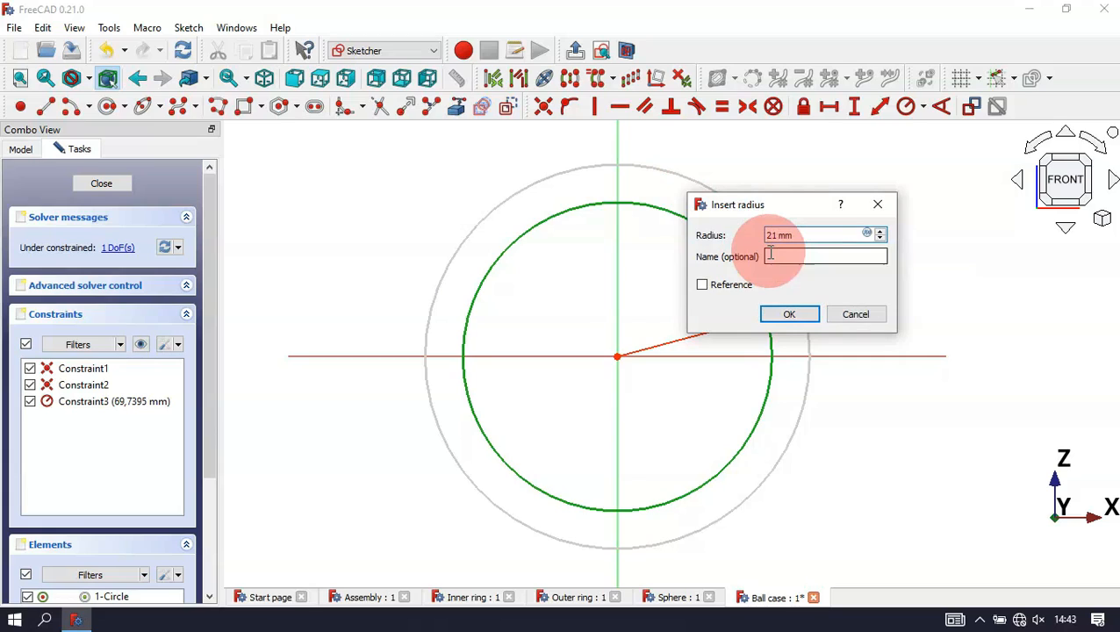
key(Return)
click(785, 266)
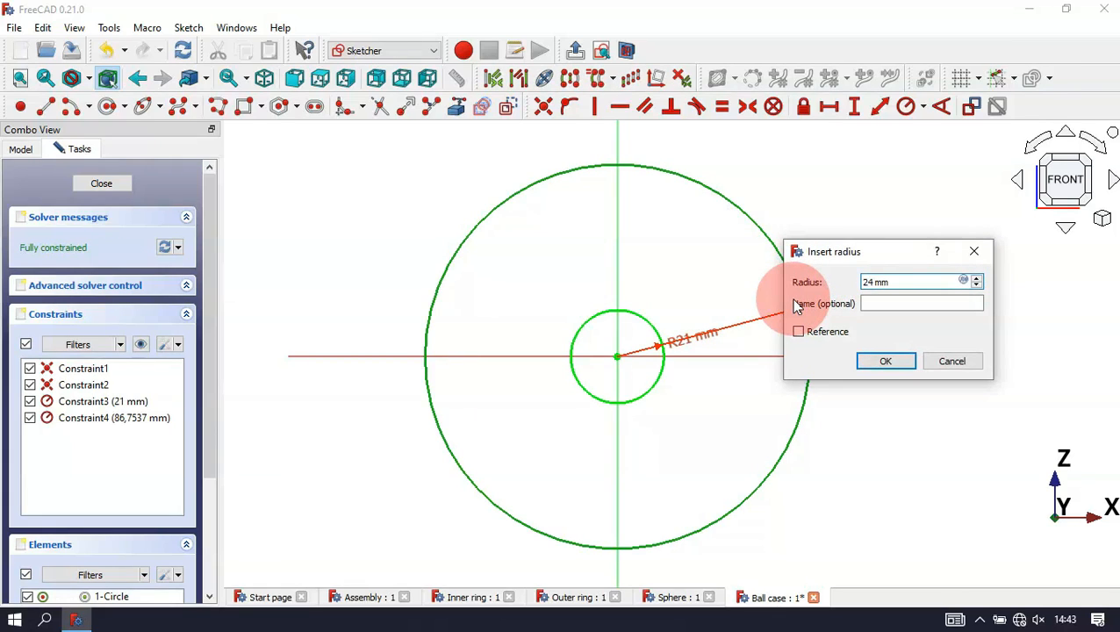
text(24)
key(Return)
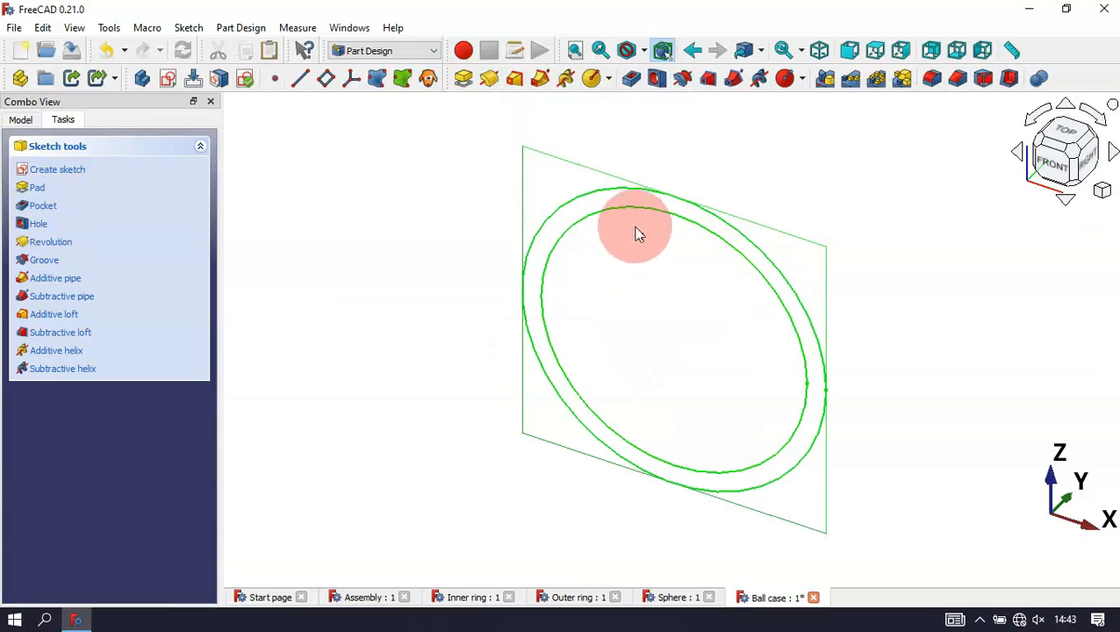
Step: Pad the ball case's ring sketch to a length of 10 mm
click(466, 82)
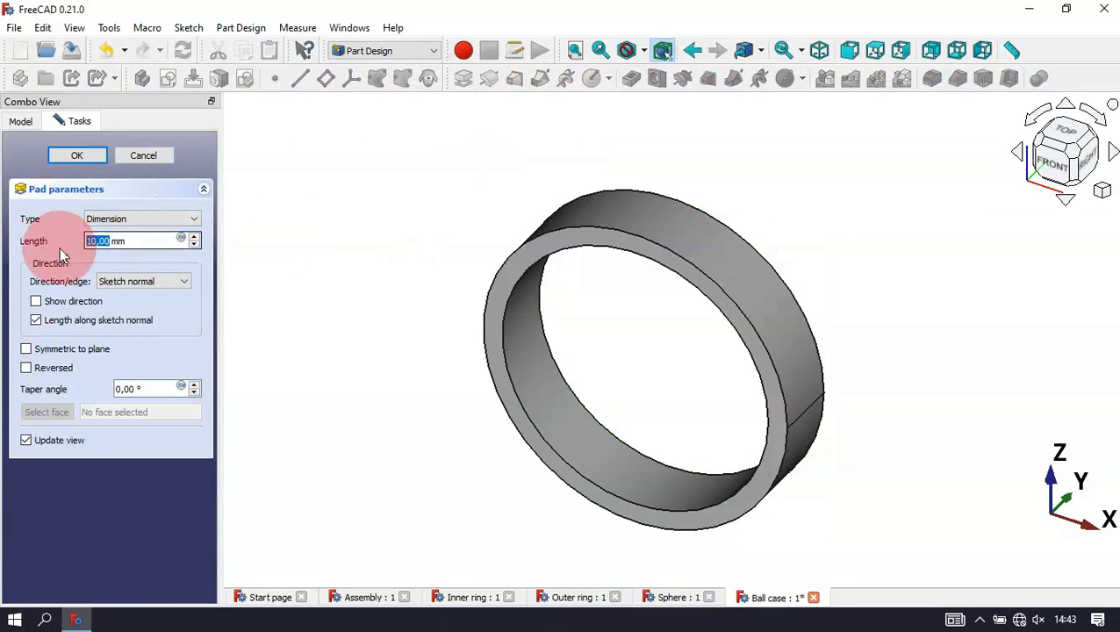
click(77, 155)
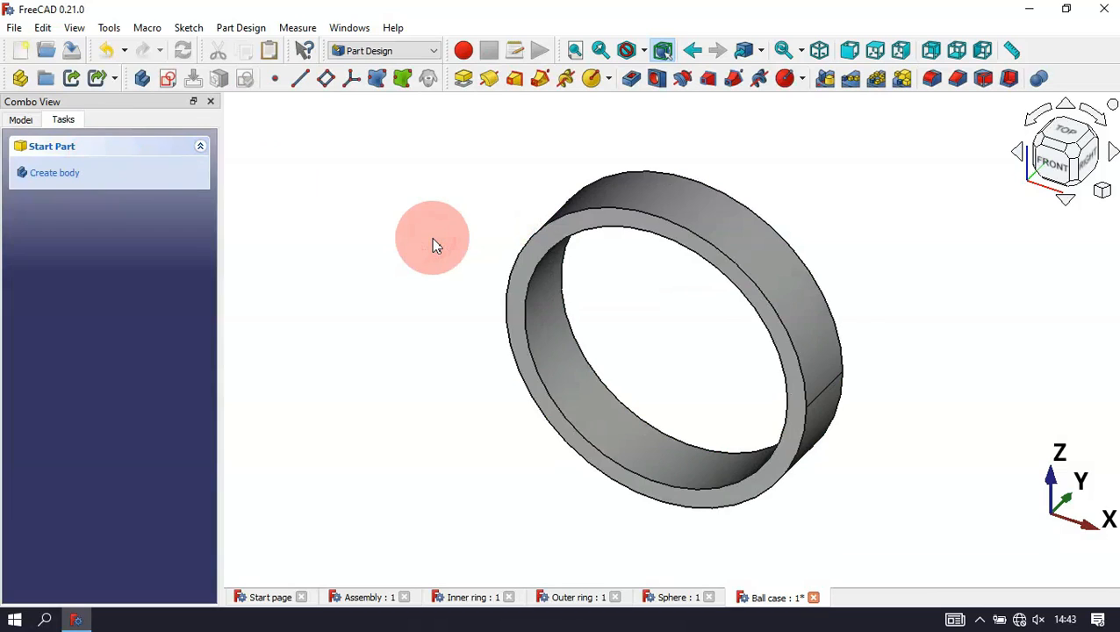
Step: Switch to the Assembly document and hide the outer ring and one ball to examine the shape of the ball case
click(363, 597)
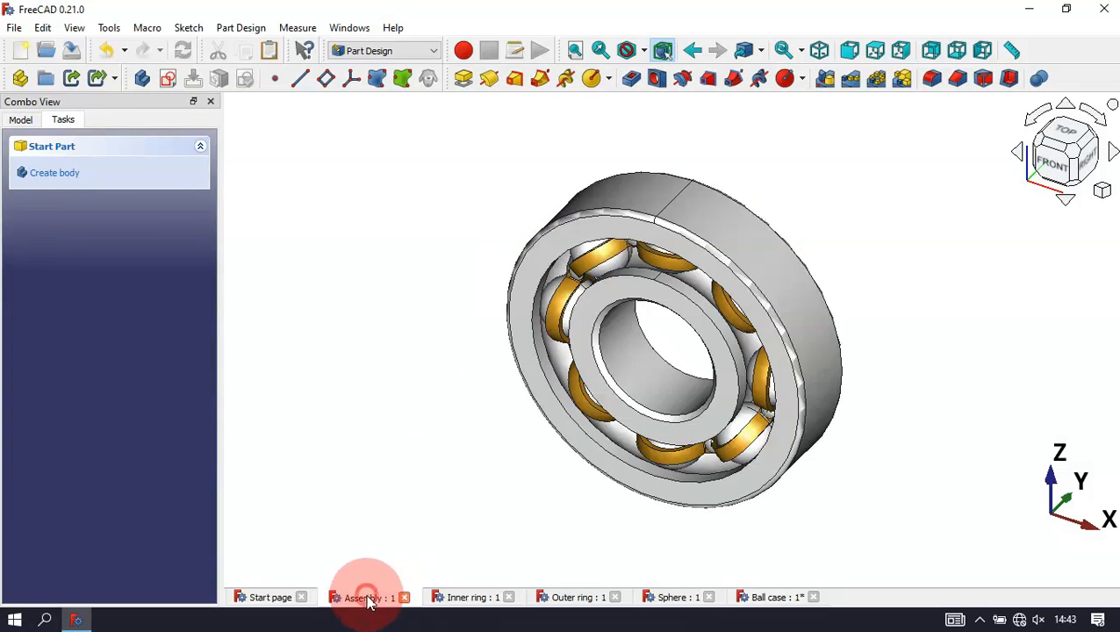
click(680, 237)
key(space)
key(space)
key(space)
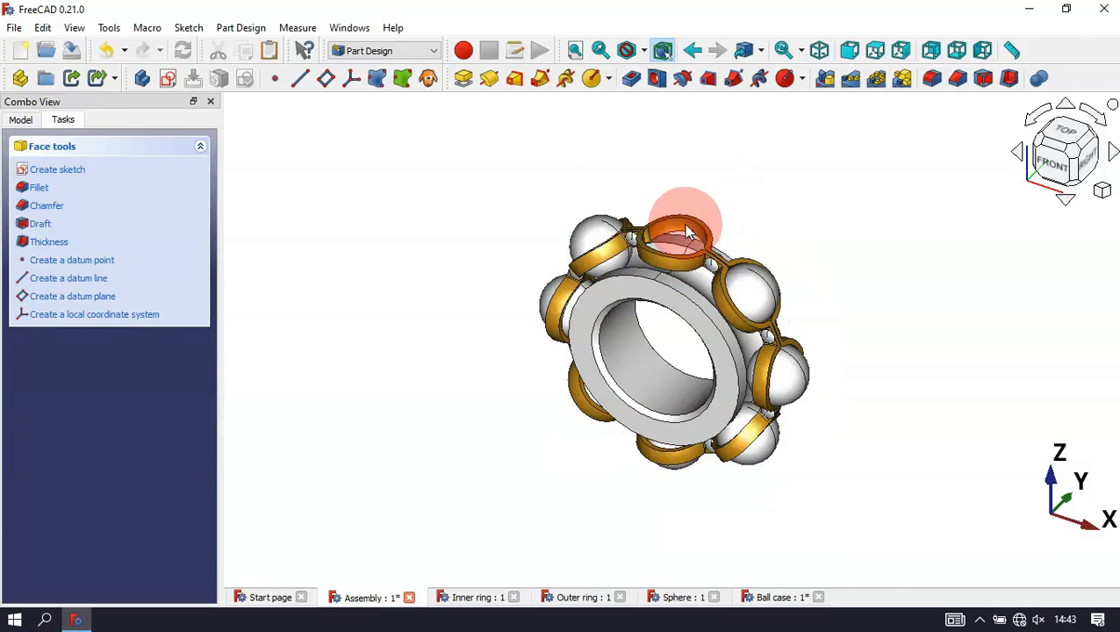
scroll(685, 231, up, 3)
middle_drag(687, 233, 781, 247)
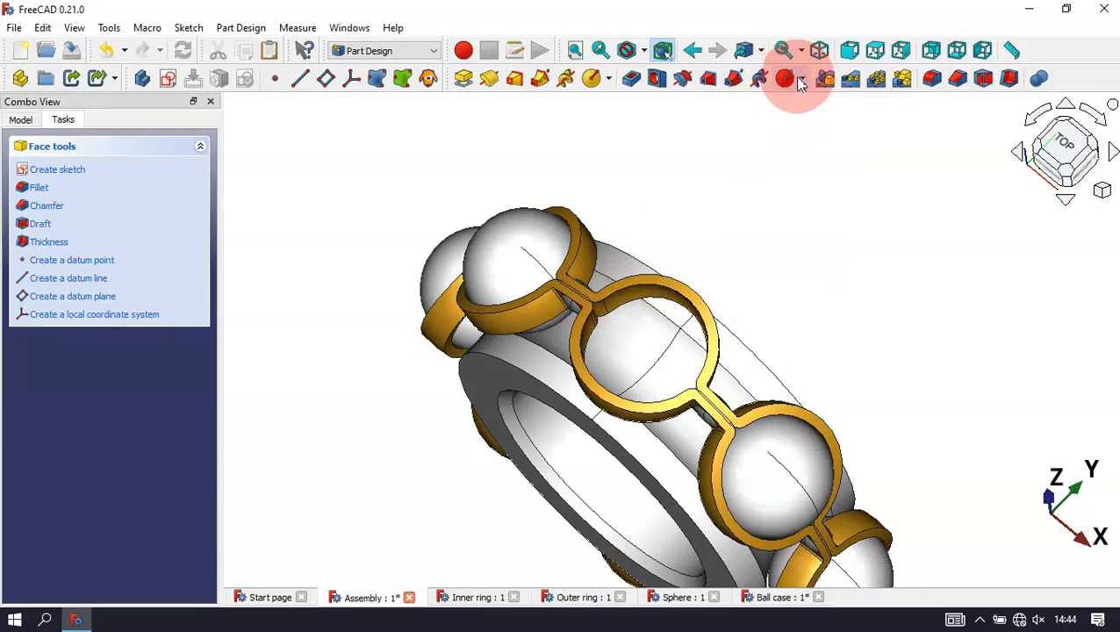
click(803, 259)
key(0)
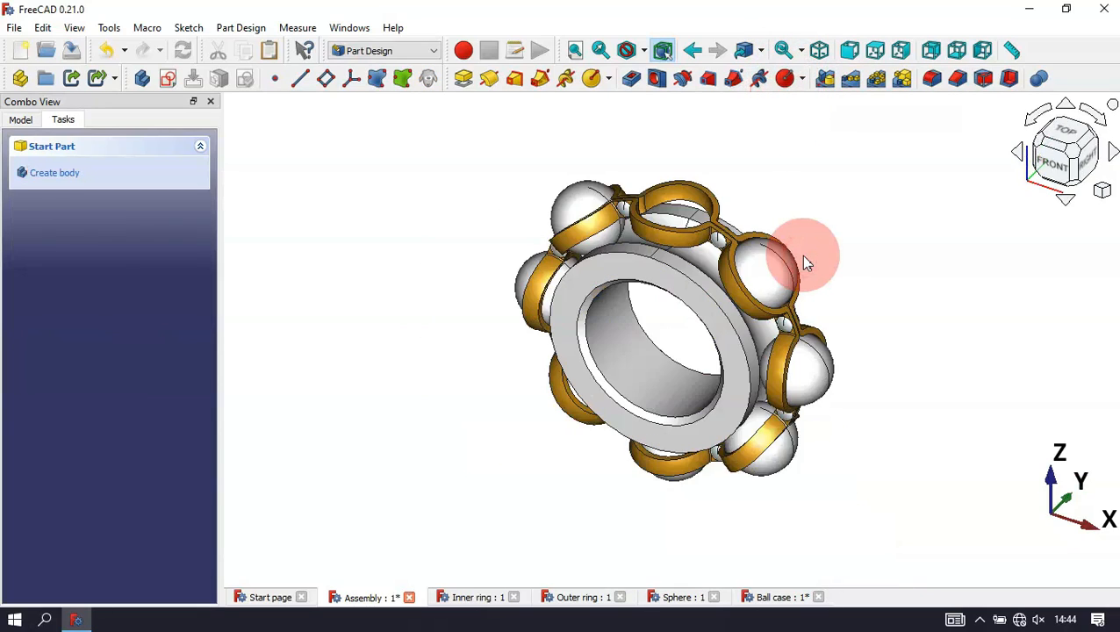
Step: Return to the Ball case document and start a subtractive sphere attached to the XY plane with a radius of 6.2 mm
click(776, 596)
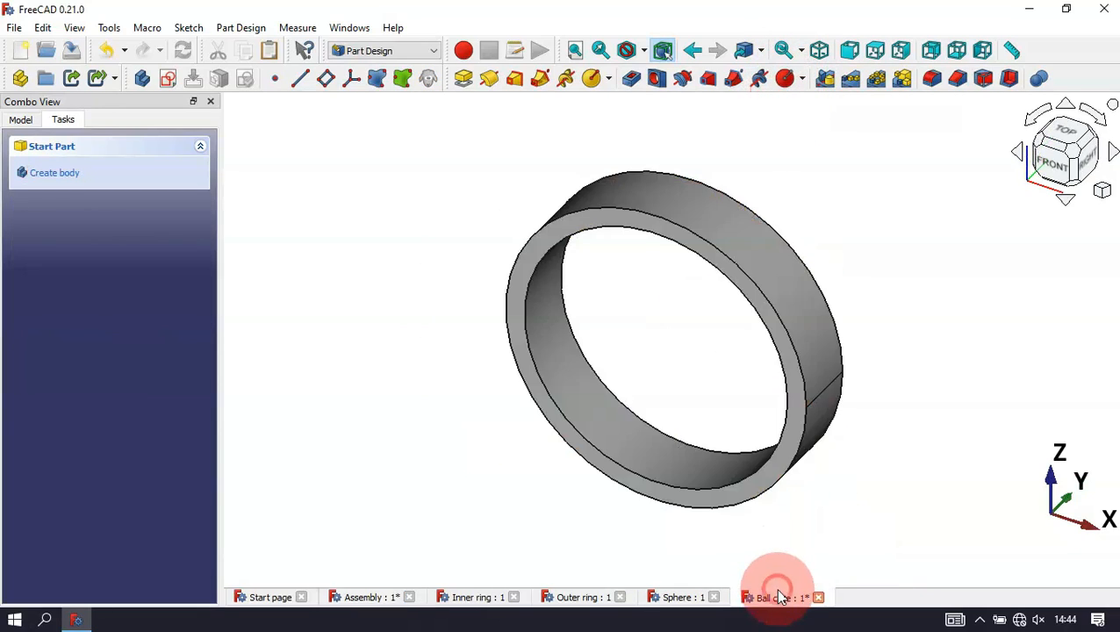
click(22, 121)
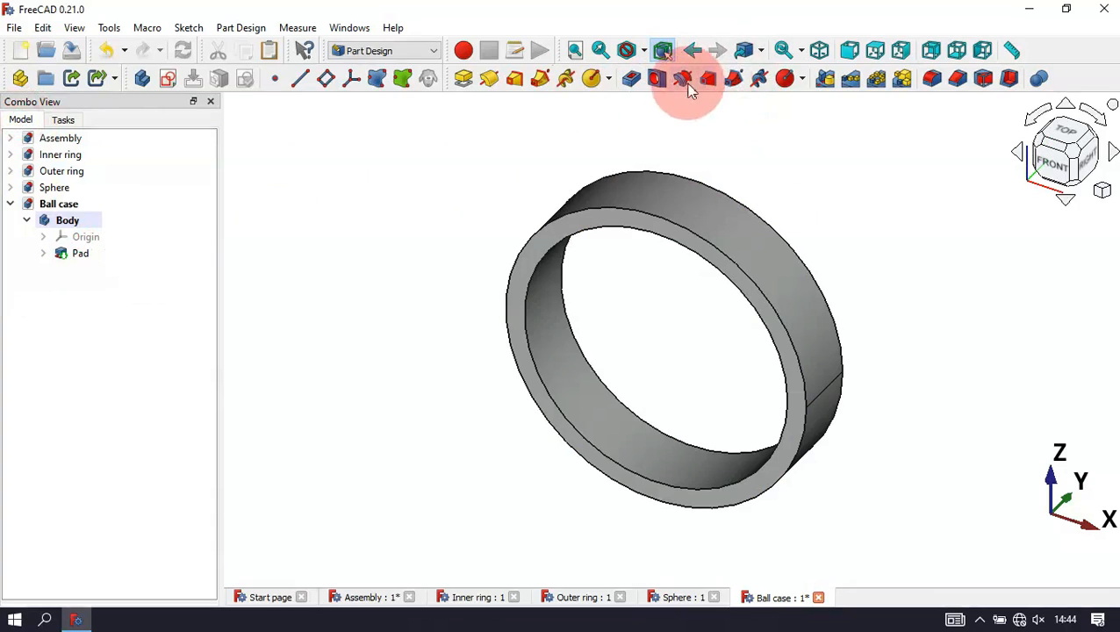
click(802, 80)
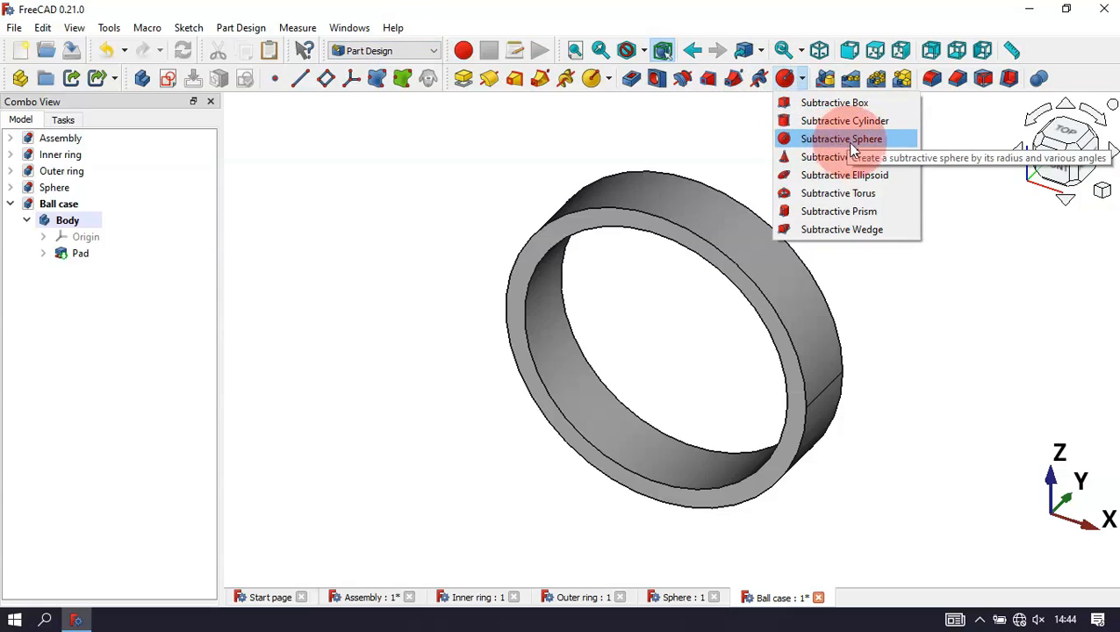
click(875, 145)
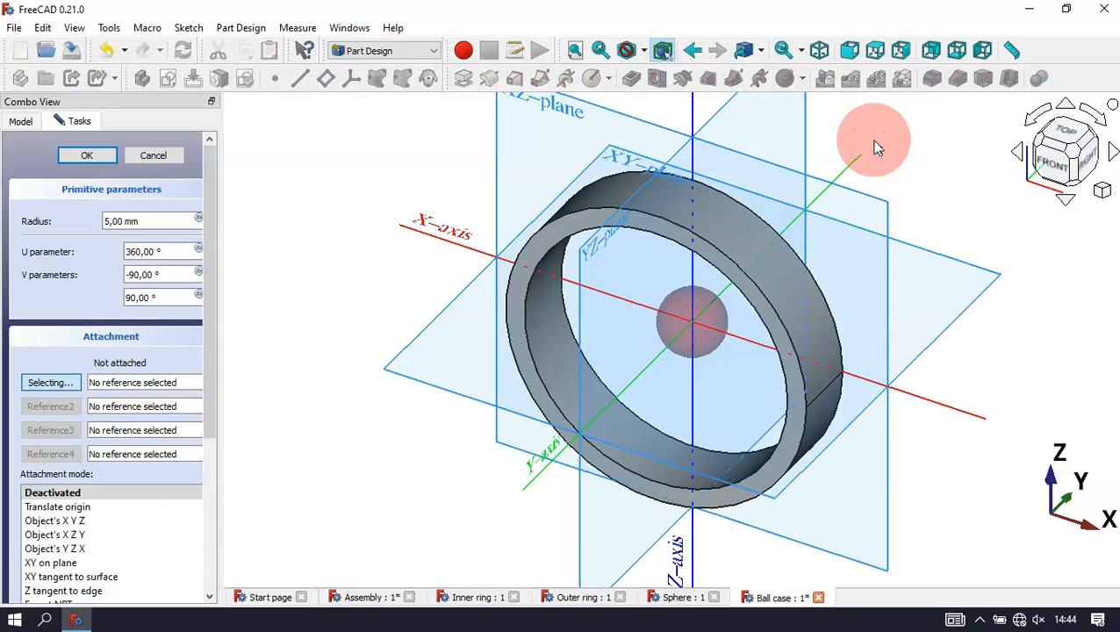
click(937, 256)
click(144, 221)
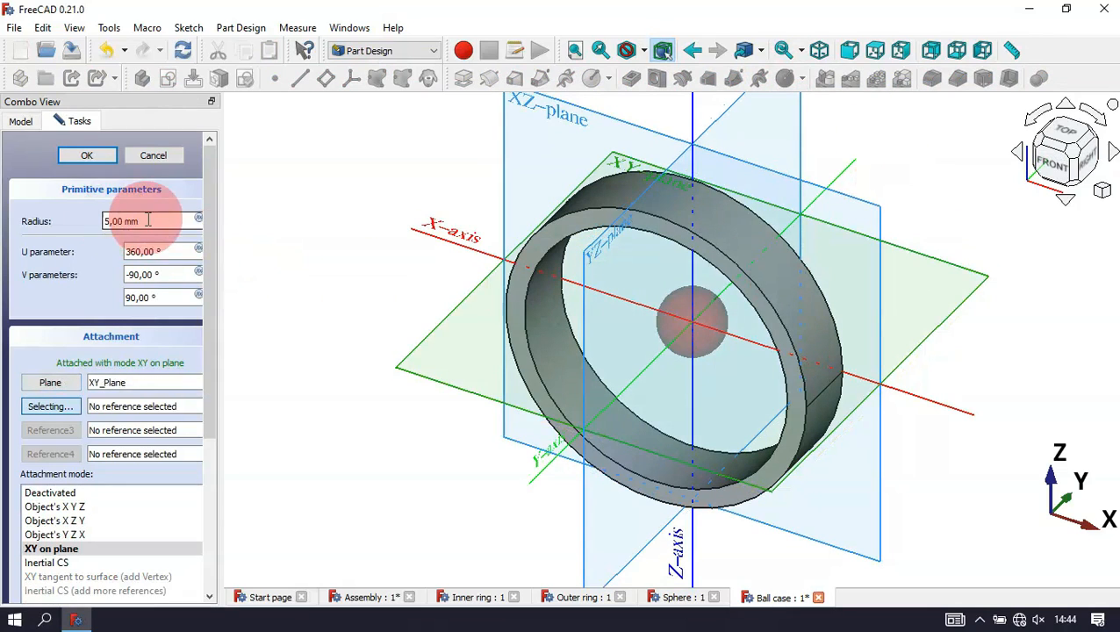
drag(147, 221, 14, 230)
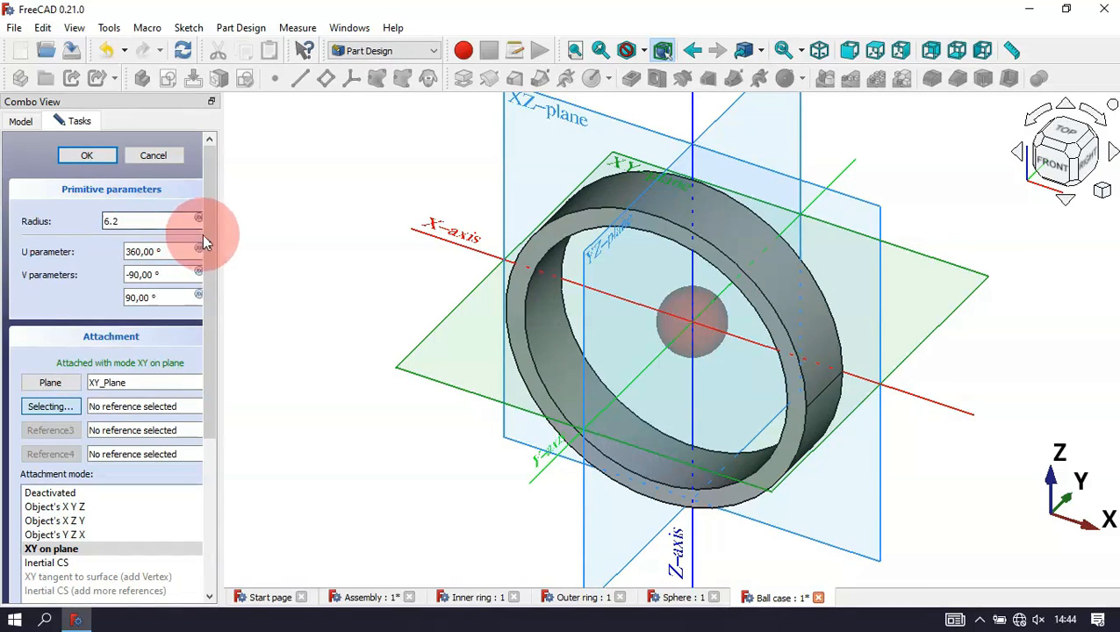
Step: Offset the subtractive sphere 22.5 mm in the z-direction and finish the primitive
drag(208, 234, 219, 465)
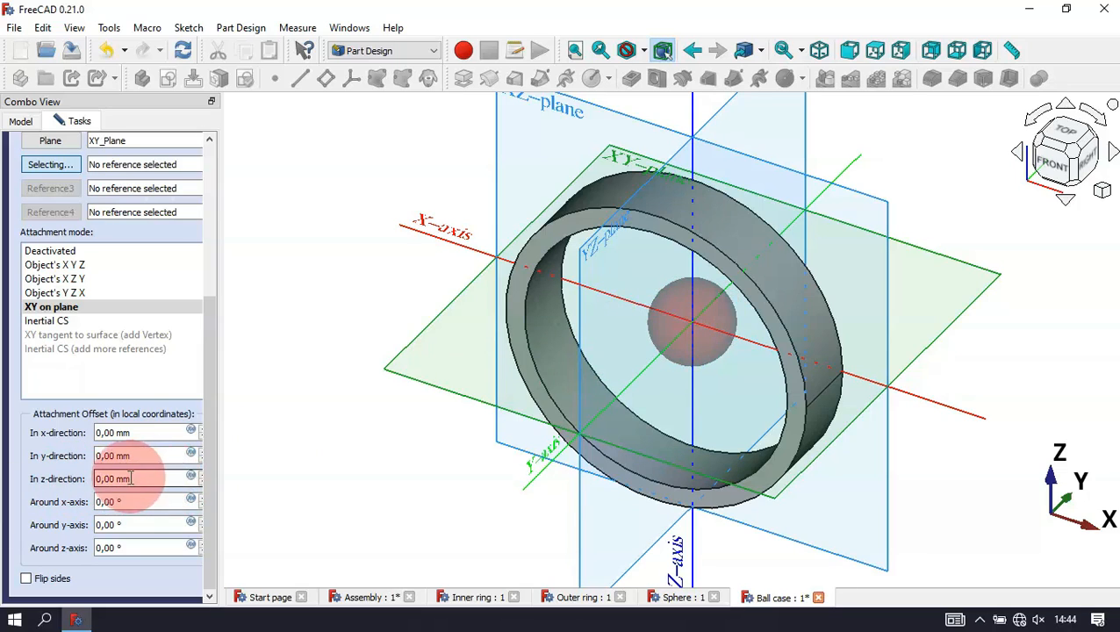
mouse_move(140, 479)
mouse_down()
mouse_move(74, 479)
mouse_move(88, 478)
mouse_up()
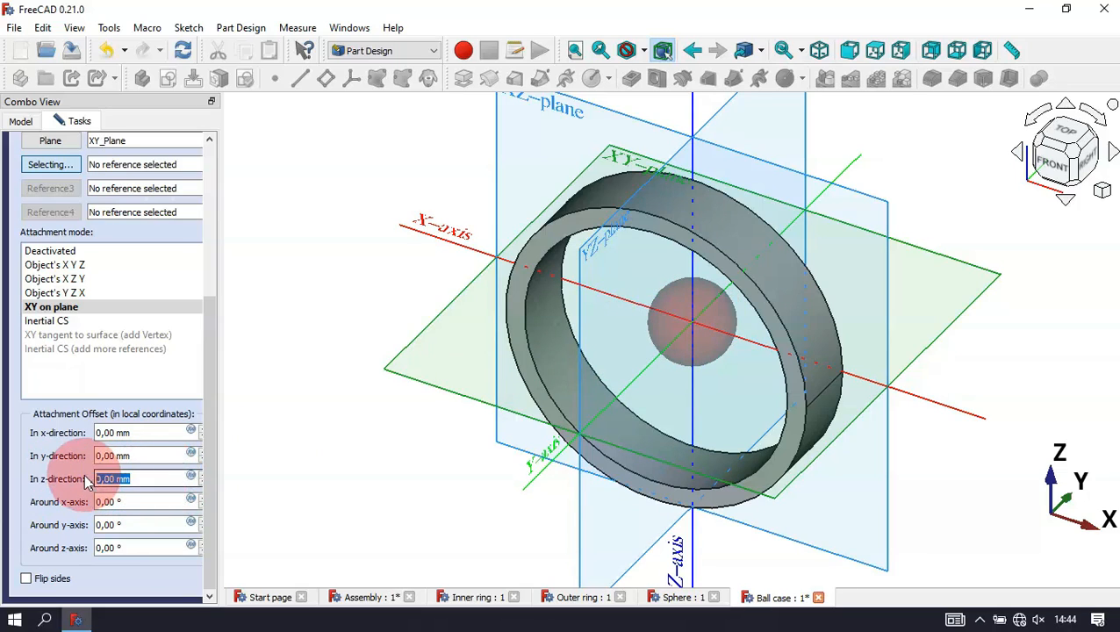
text(22.5)
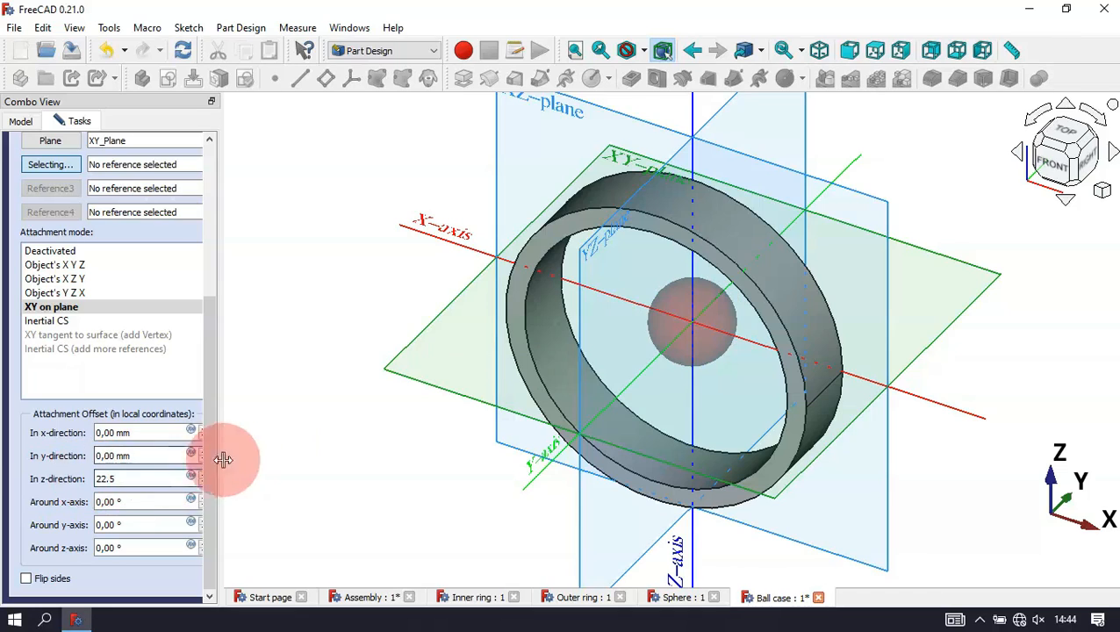
drag(209, 455, 206, 246)
click(88, 155)
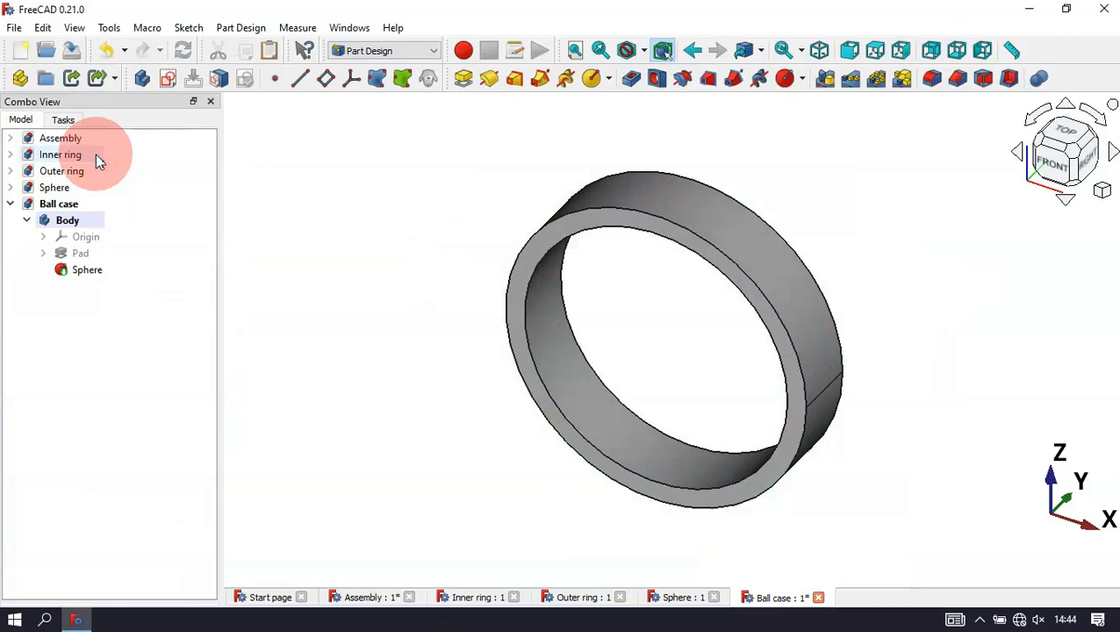
Step: Inspect the ball case ring from several angles for the subtractive sphere's cut, then restore the isometric view
drag(567, 258, 772, 343)
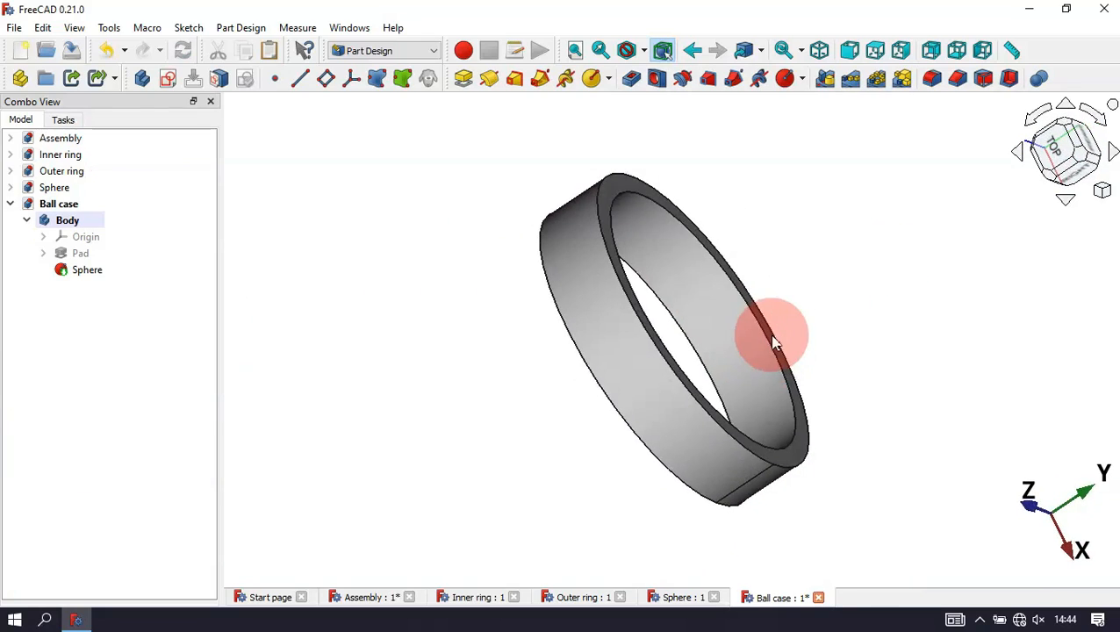
drag(493, 451, 660, 383)
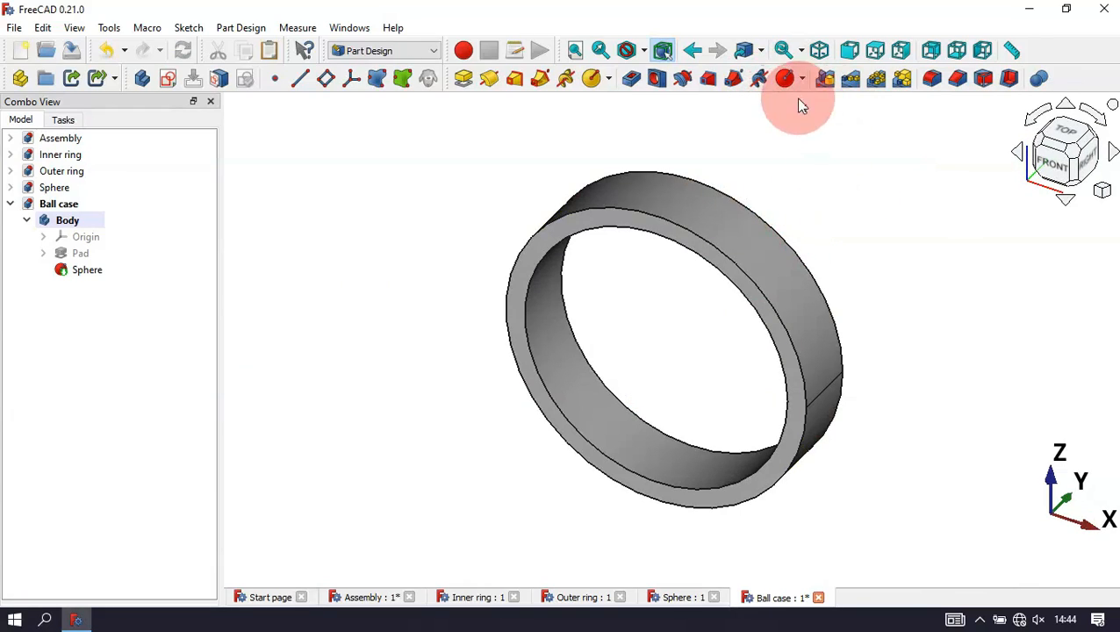
drag(943, 304, 865, 320)
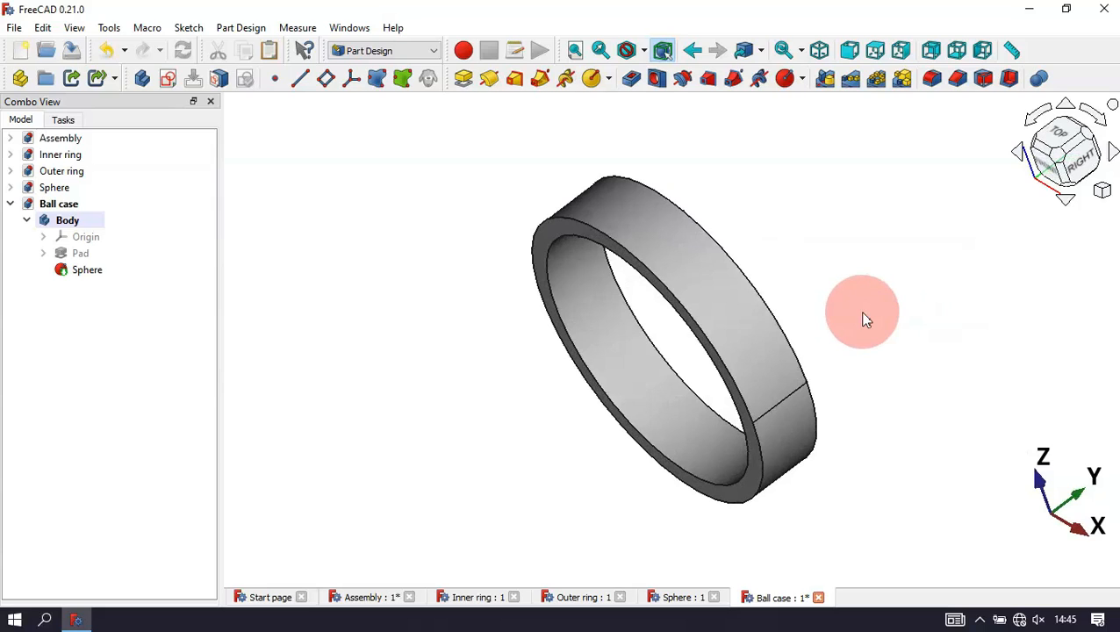
drag(803, 373, 859, 355)
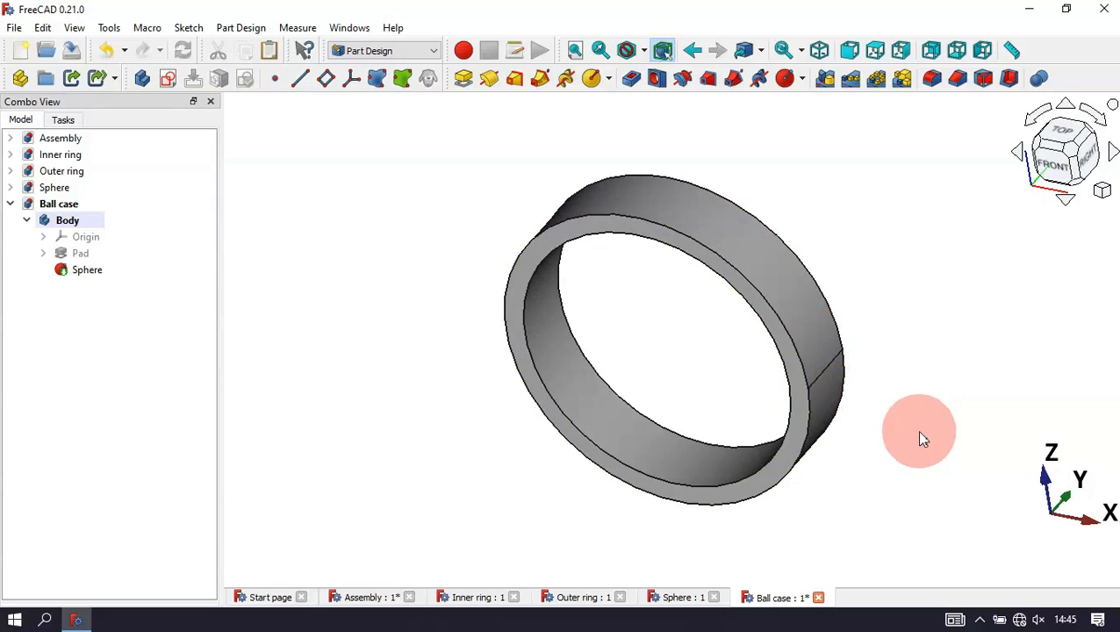
drag(917, 429, 849, 387)
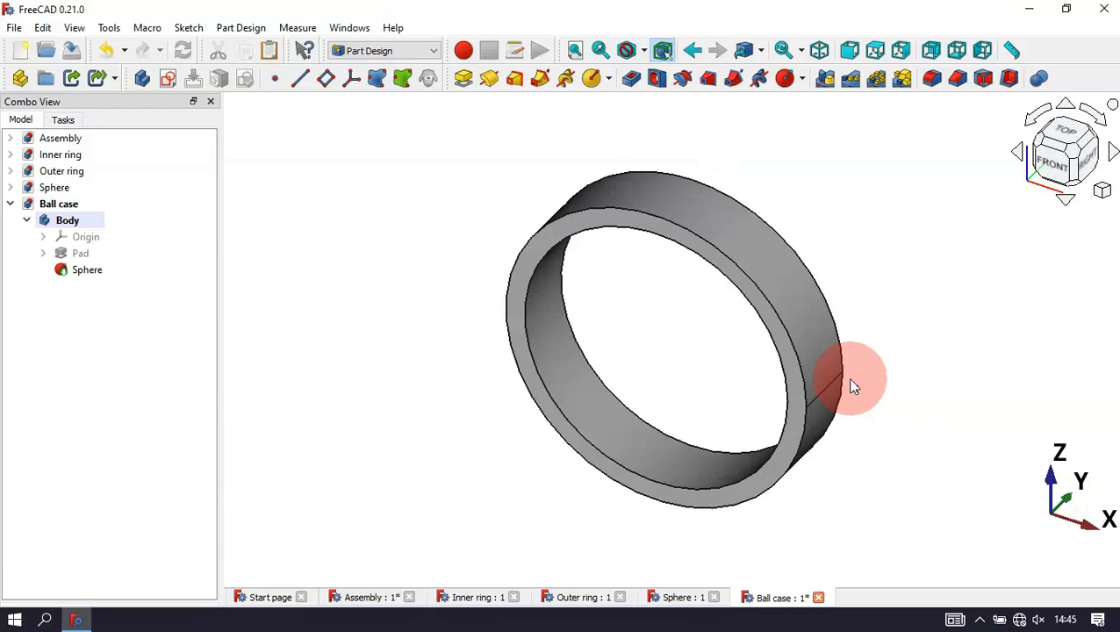
drag(905, 333, 883, 353)
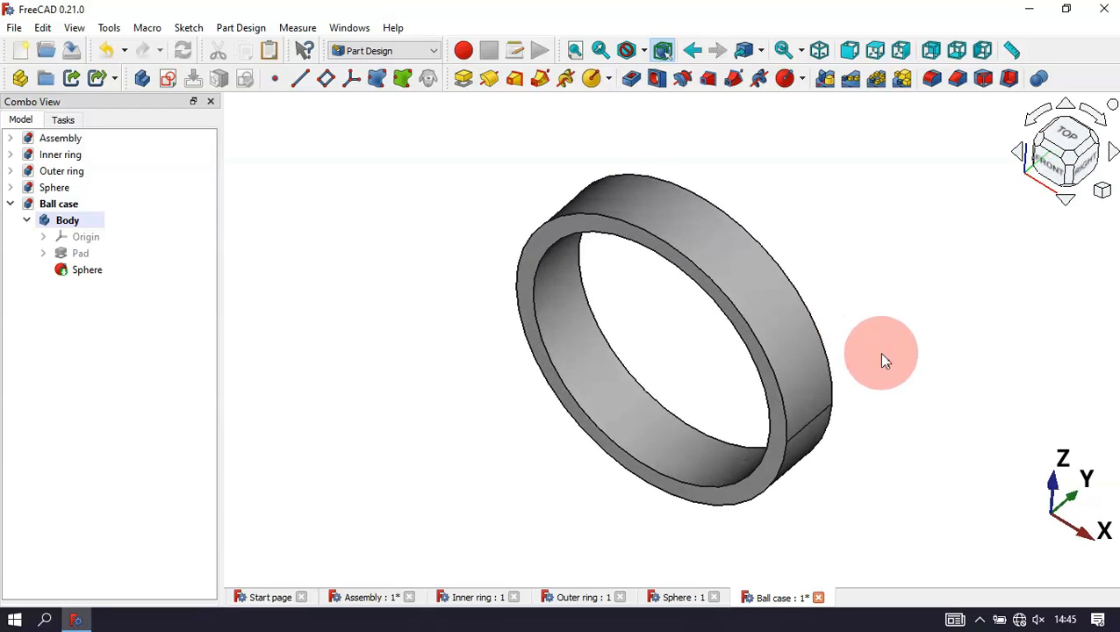
mouse_move(940, 348)
mouse_down()
mouse_move(787, 358)
mouse_move(925, 362)
mouse_up()
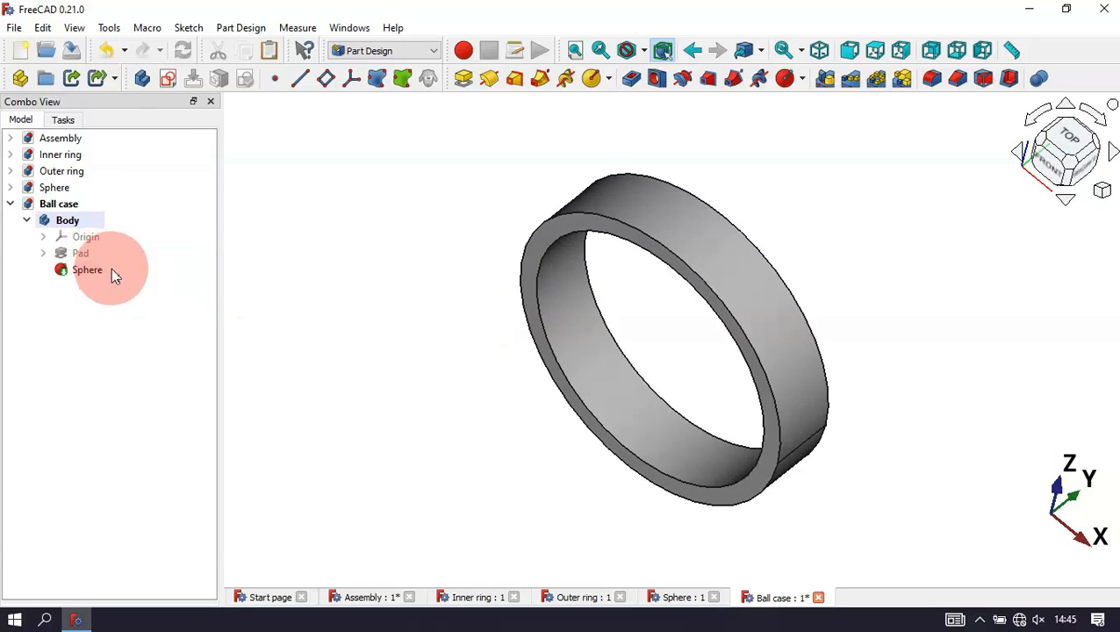
click(538, 354)
click(454, 389)
key(Home)
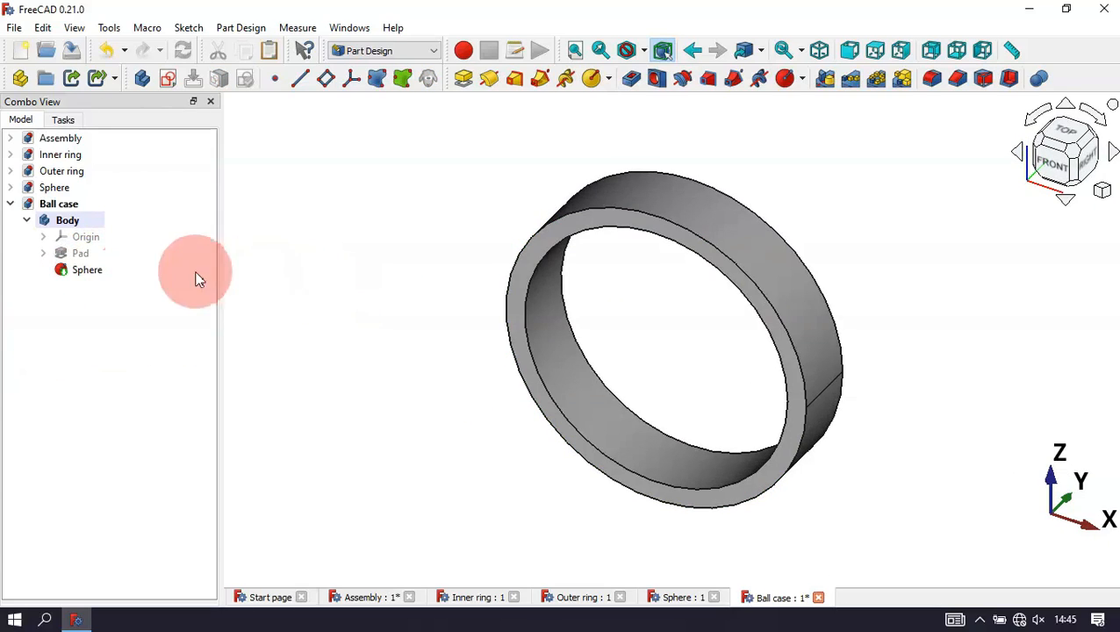
Step: Reopen the ball case's subtractive sphere for editing and bring up its attachment offset settings
click(88, 275)
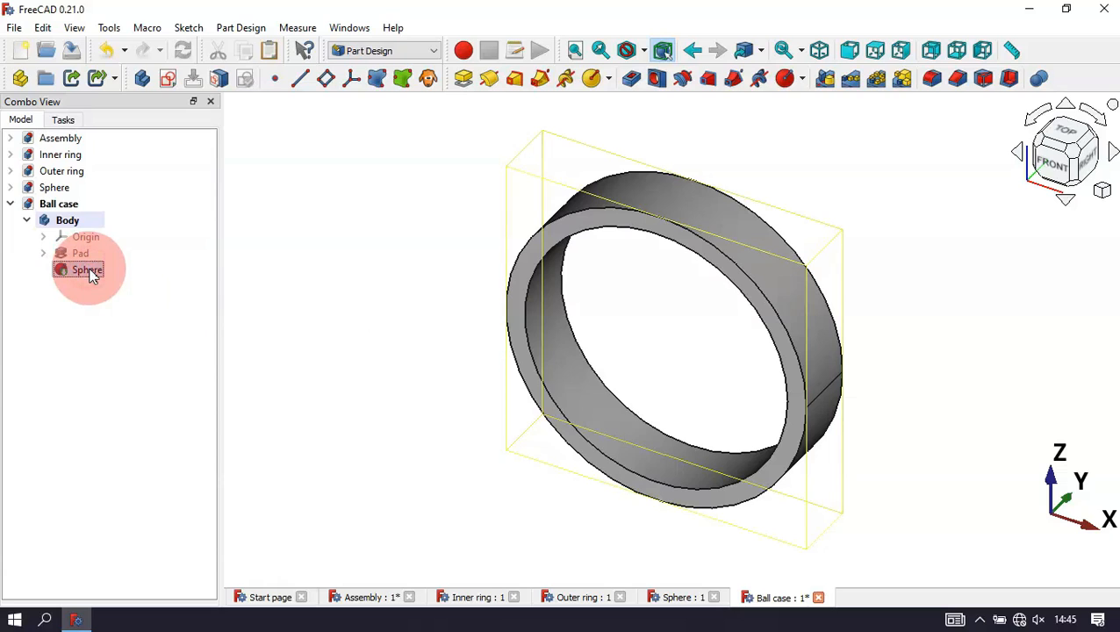
double_click(88, 271)
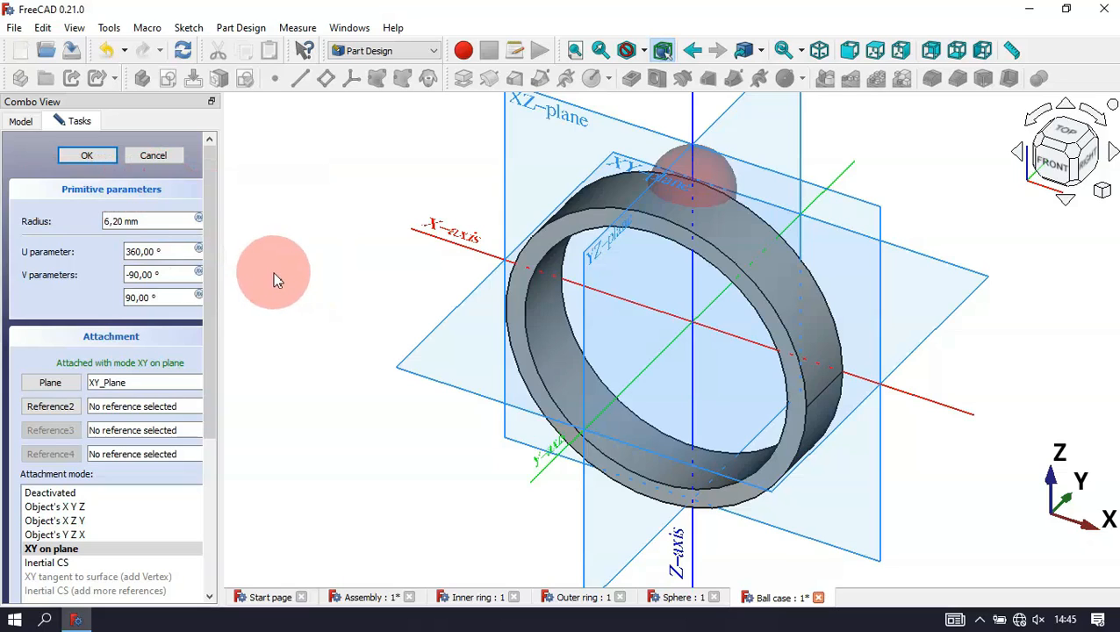
drag(209, 208, 218, 380)
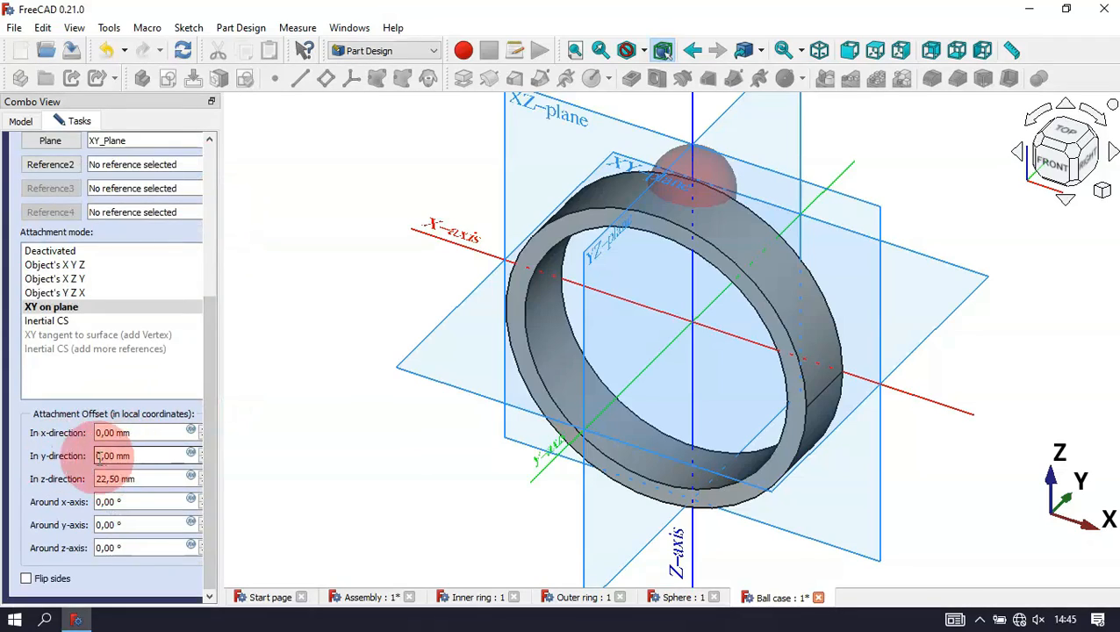
Step: Try shifting the subtractive sphere in the y-direction, stepping the offset up to 7 mm and back to 3 mm
drag(147, 455, 77, 455)
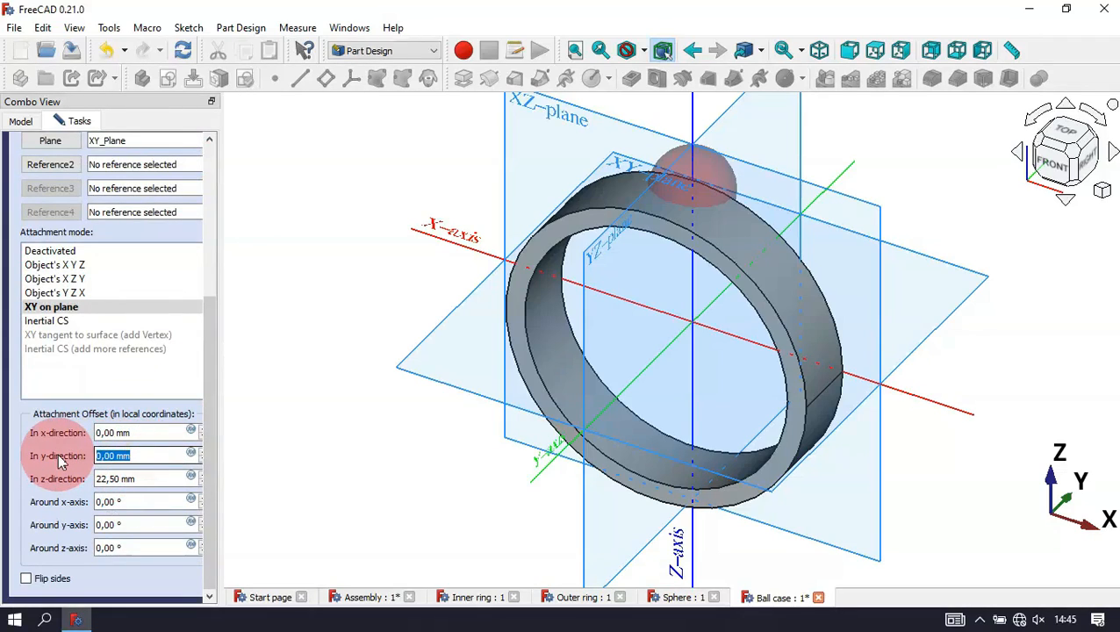
key(Up)
key(Up)
key(Up)
key(Up)
key(Up)
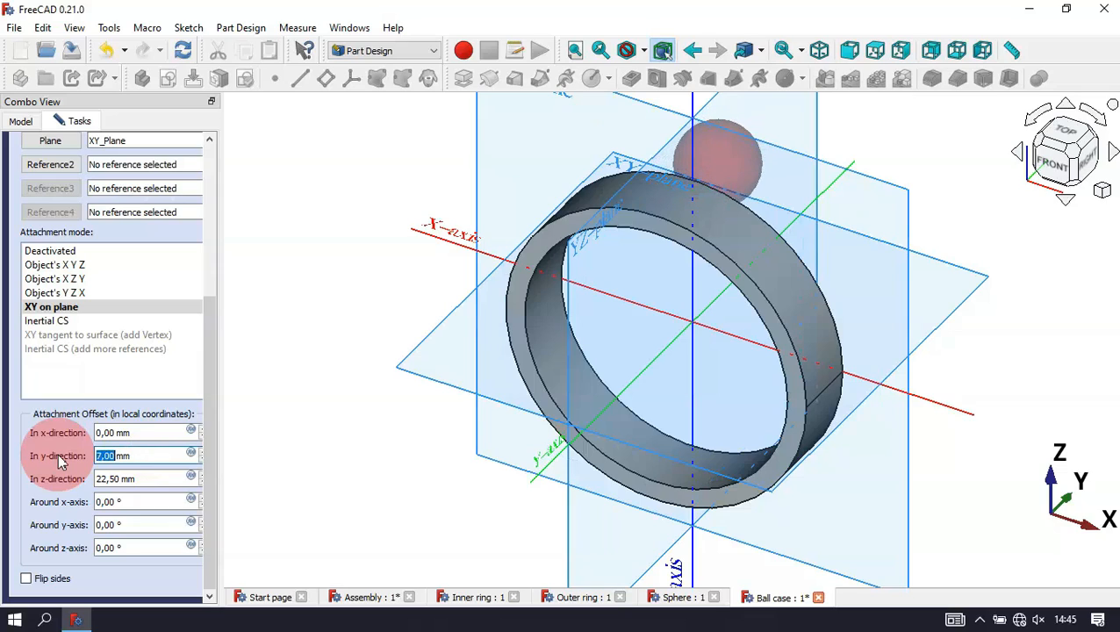
key(Up)
key(Up)
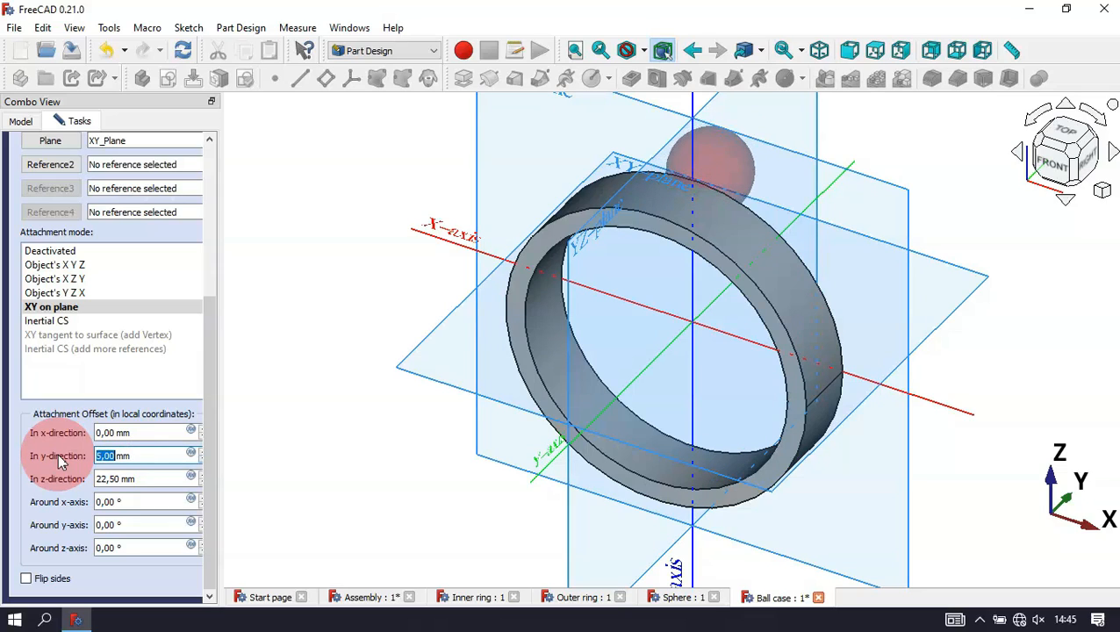
key(Down)
key(Down)
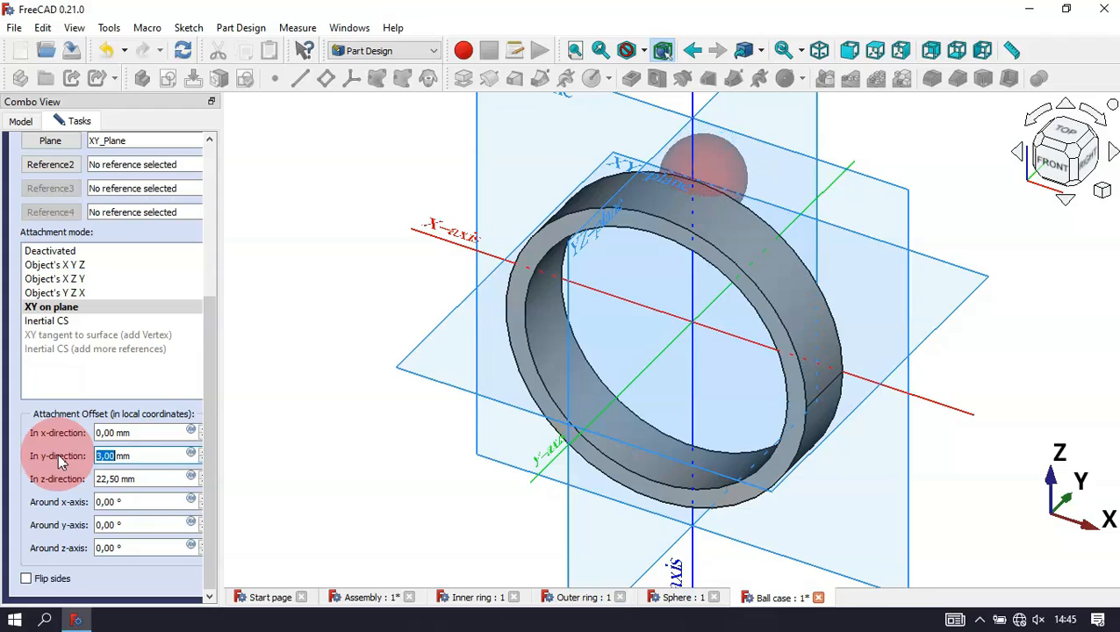
Step: Set the subtractive sphere's y-direction offset to -0.01 mm, finish the edit and check the cut from the rear
drag(148, 455, 84, 455)
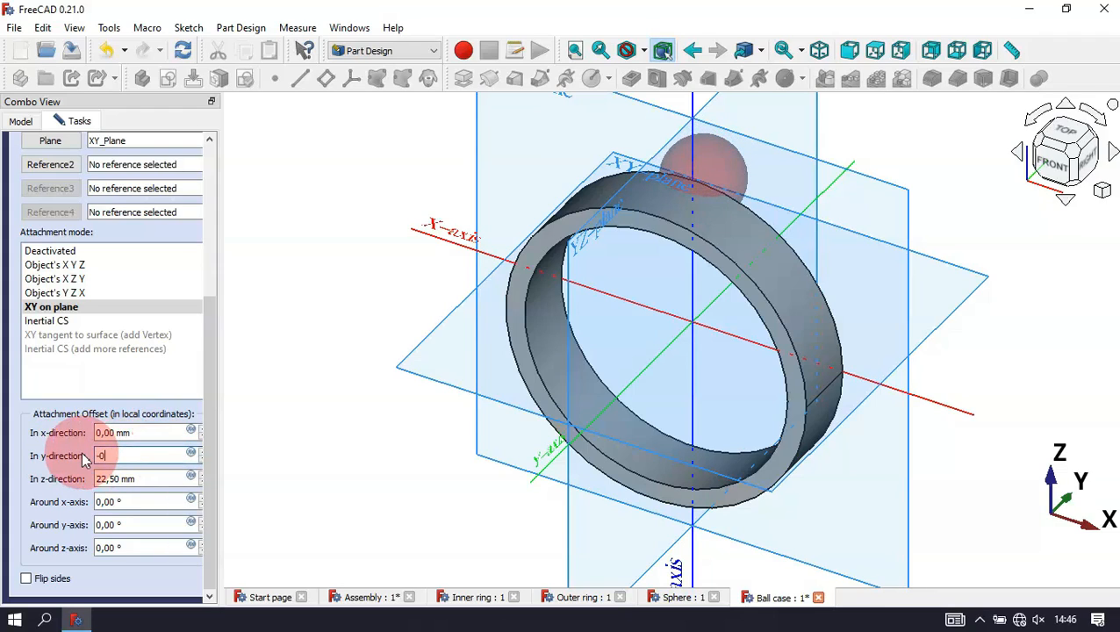
text(-0.01)
drag(210, 425, 201, 275)
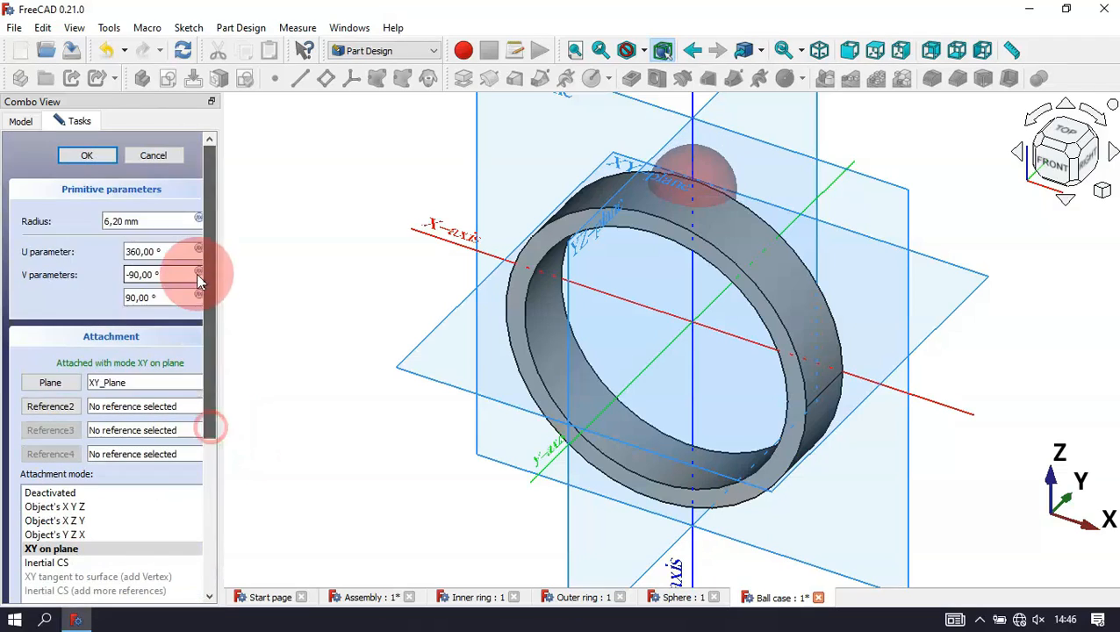
click(88, 155)
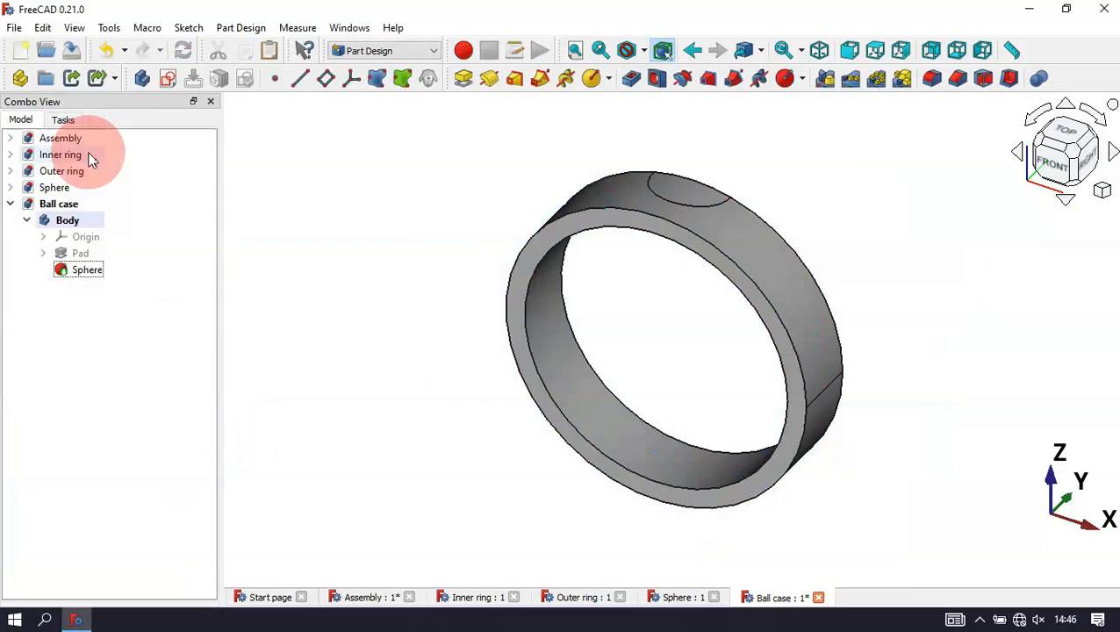
middle_drag(897, 219, 483, 350)
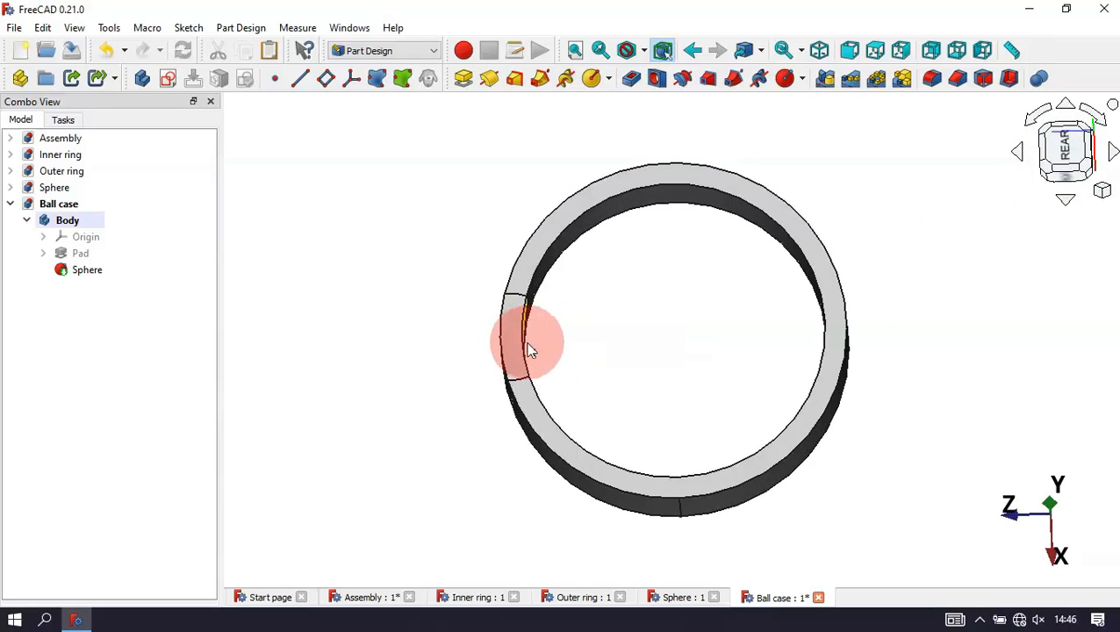
Step: Reopen the ball case's subtractive sphere, set its y-direction attachment offset to -0.10 mm and finish the edit
key(0)
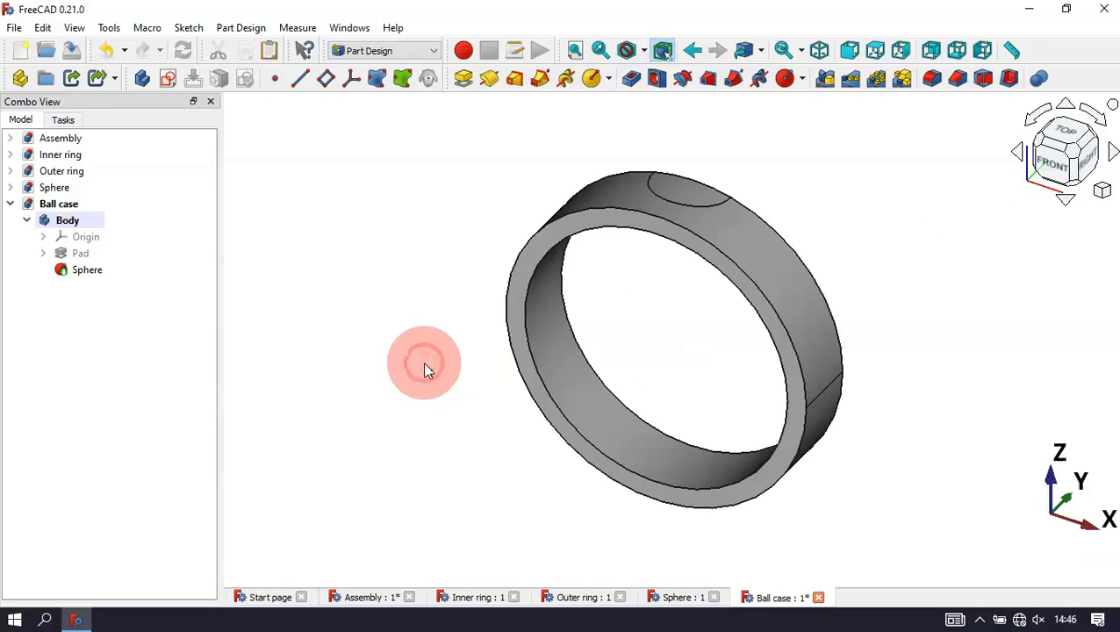
click(81, 272)
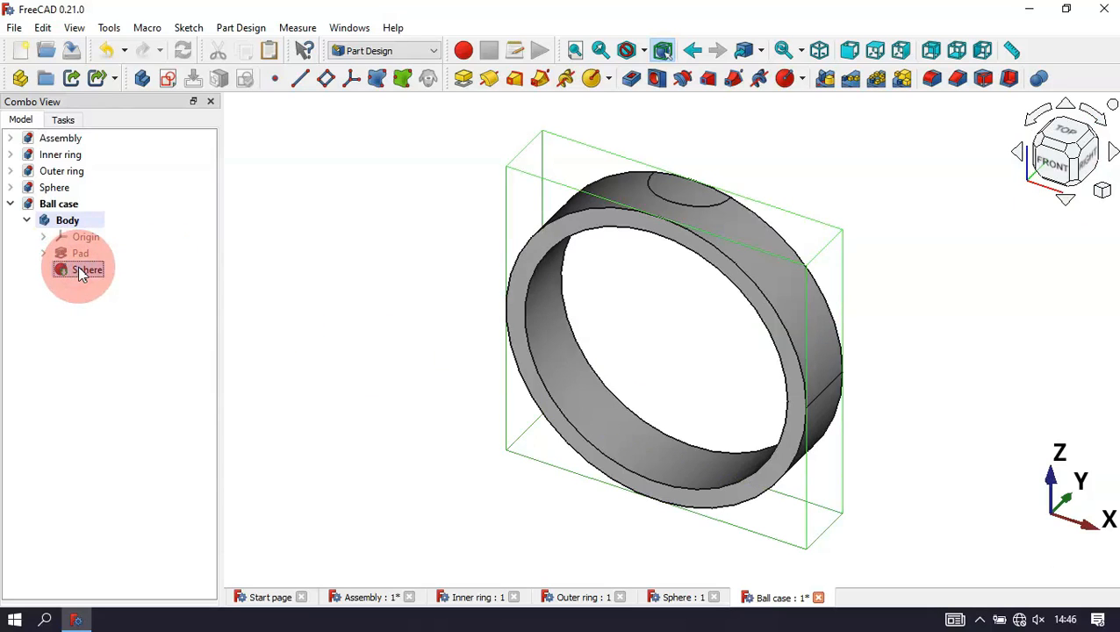
double_click(81, 272)
drag(212, 240, 221, 507)
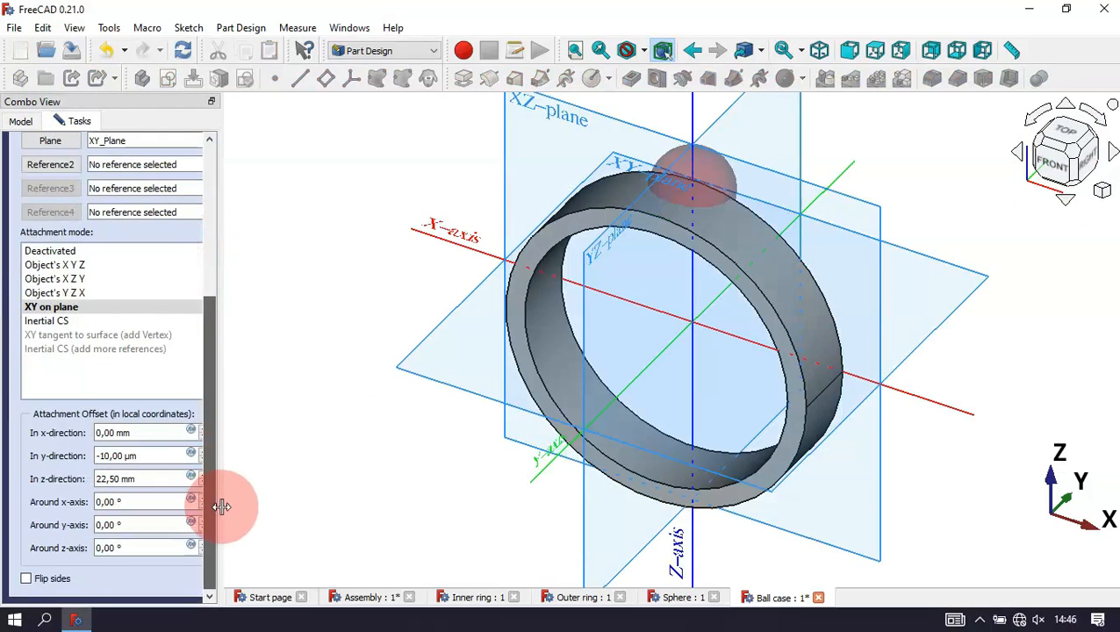
click(159, 456)
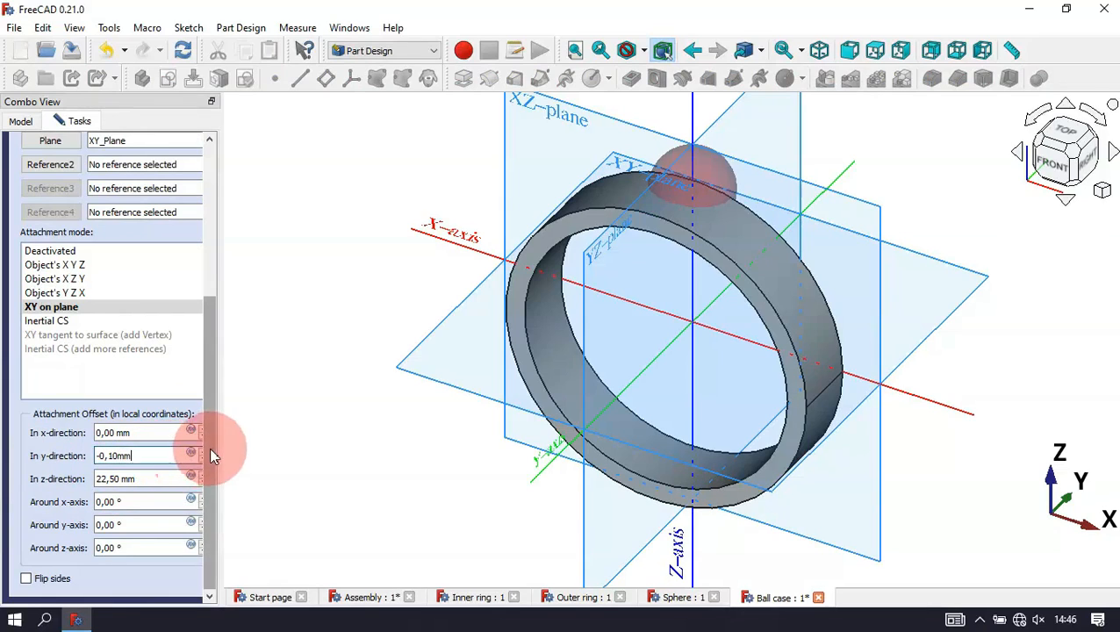
drag(209, 447, 220, 230)
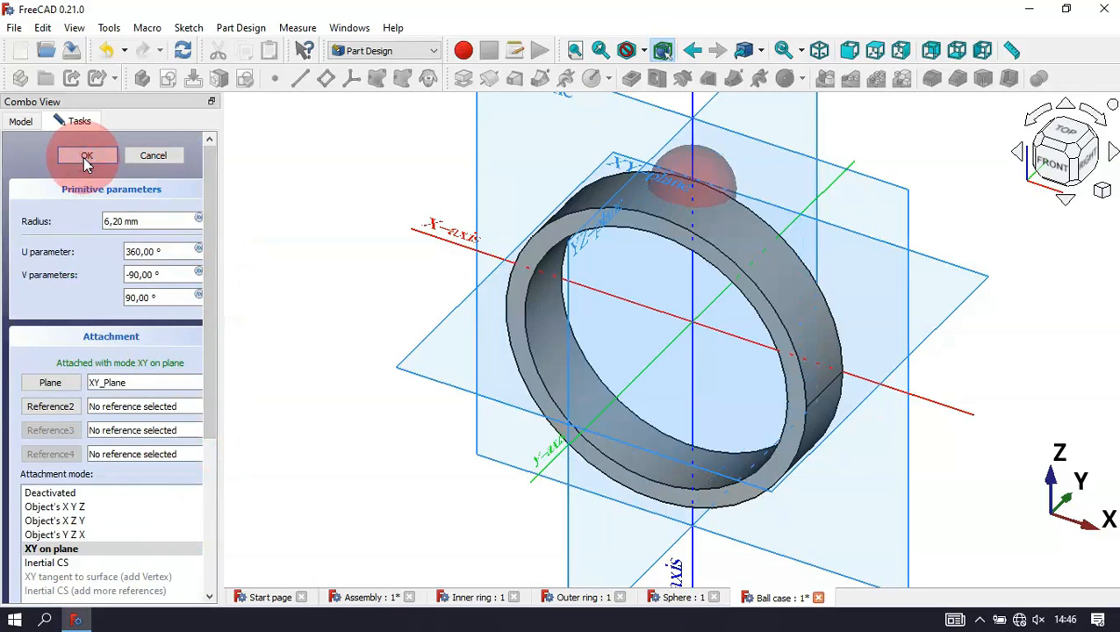
click(86, 160)
middle_drag(811, 256, 669, 302)
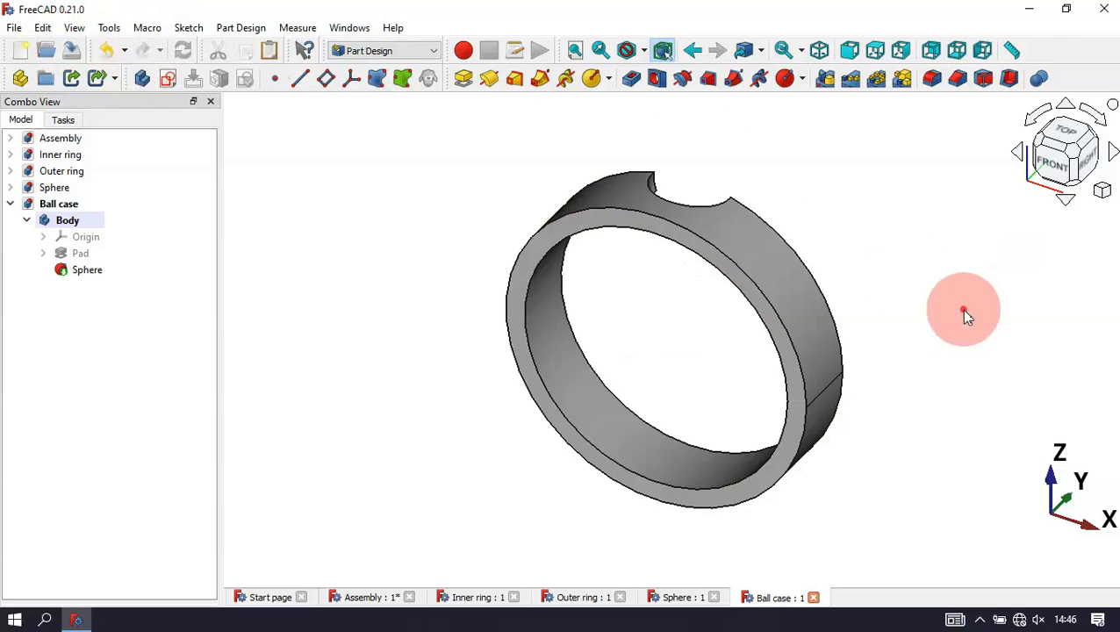
Step: Fillet the two edges where the spherical cut meets the ball case's rear face with a 1.2 mm radius
middle_drag(962, 309, 592, 373)
middle_drag(592, 193, 674, 323)
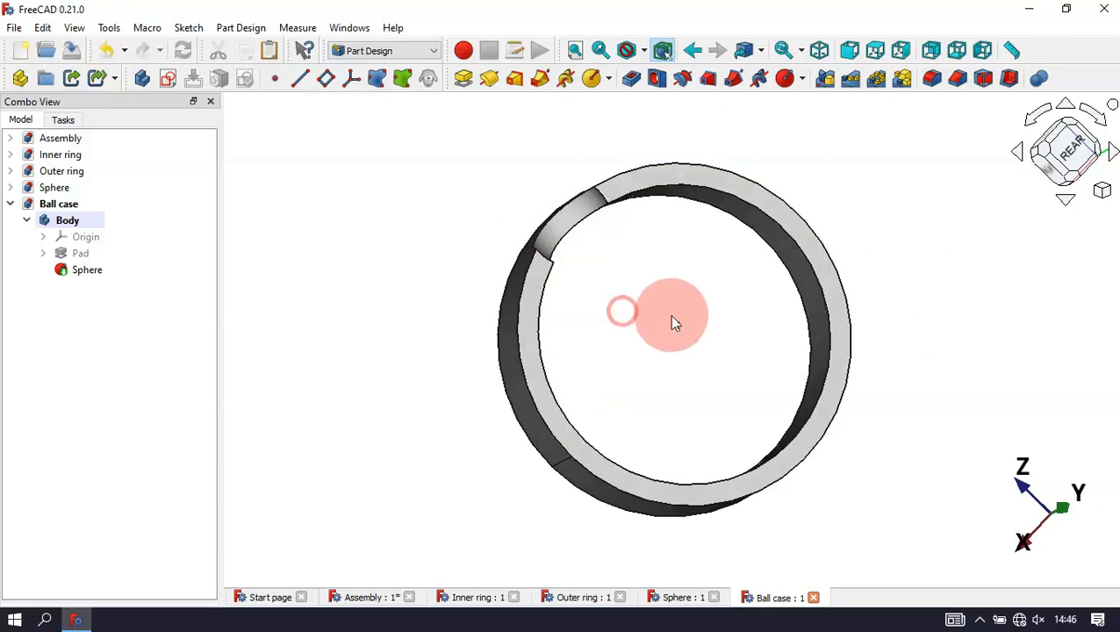
click(606, 199)
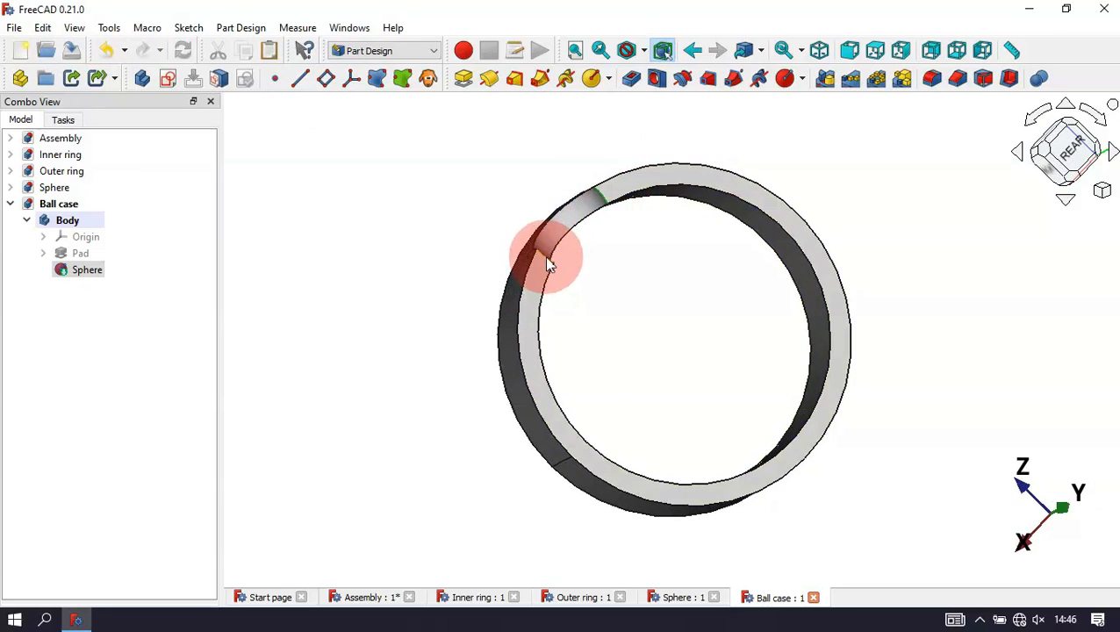
ctrl+click(546, 264)
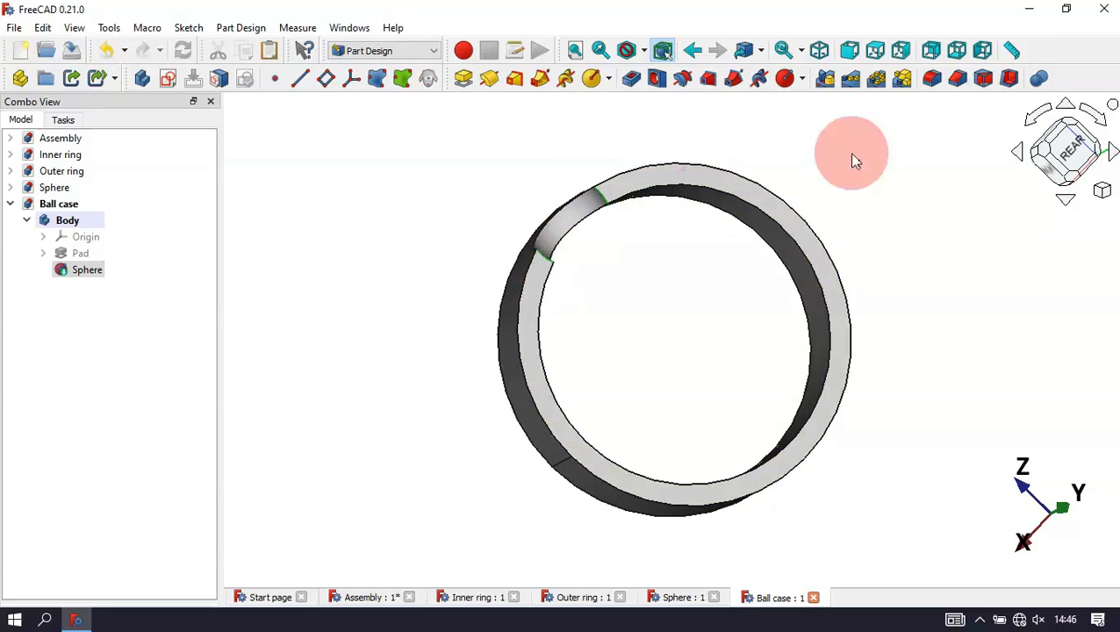
click(935, 81)
click(140, 400)
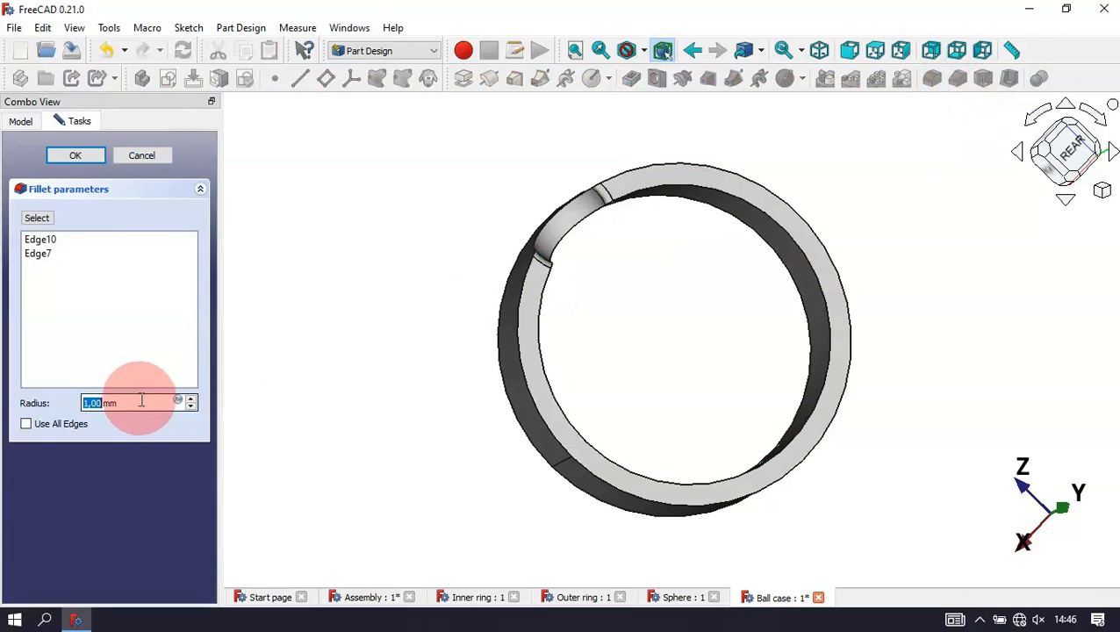
middle_drag(340, 420, 333, 430)
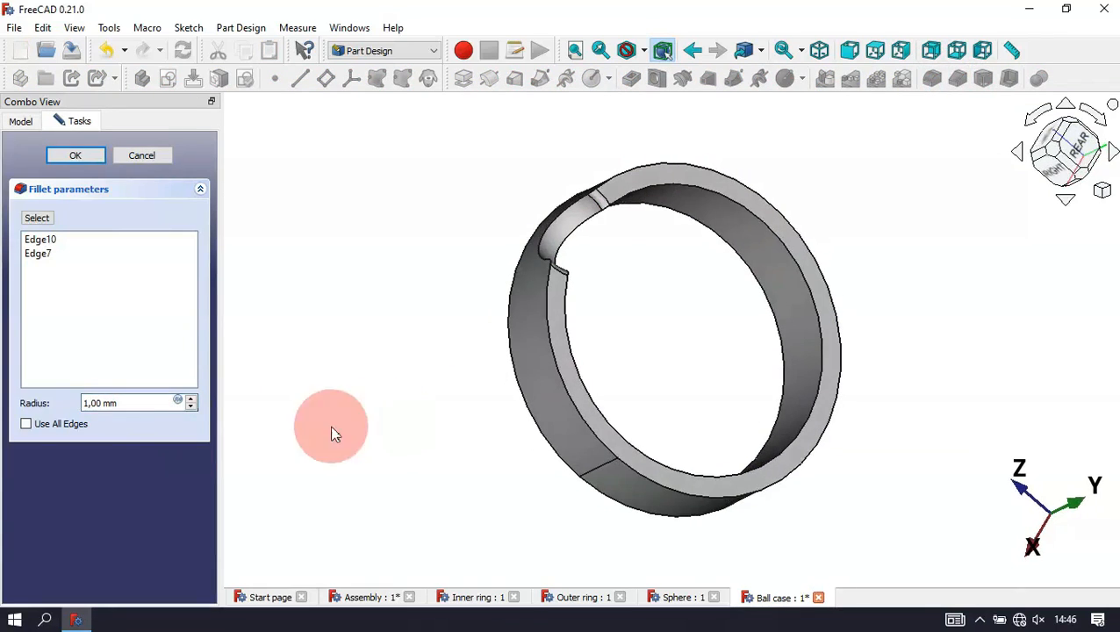
click(138, 406)
text(1.2)
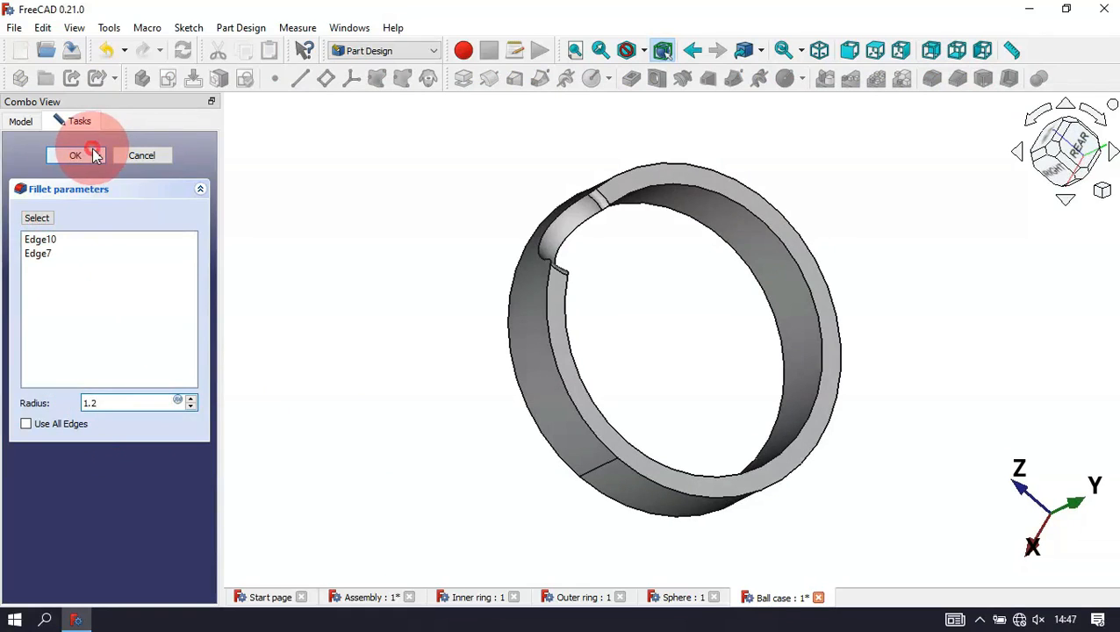
click(97, 155)
key(0)
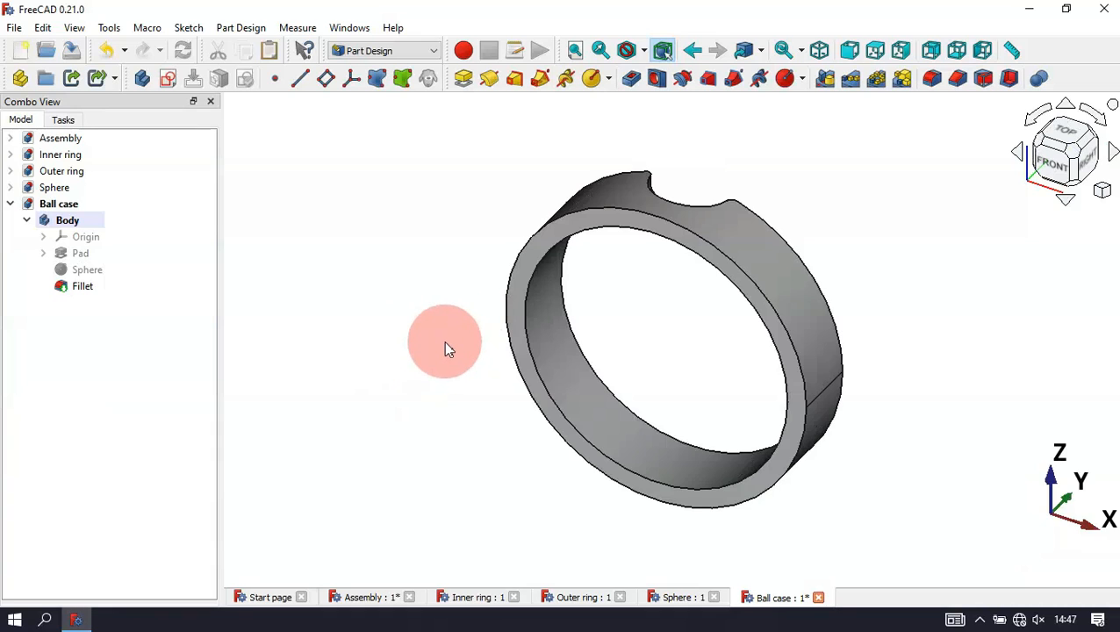
Step: Start a polar pattern of the ball case's subtractive sphere together with its fillet
middle_drag(728, 301, 696, 325)
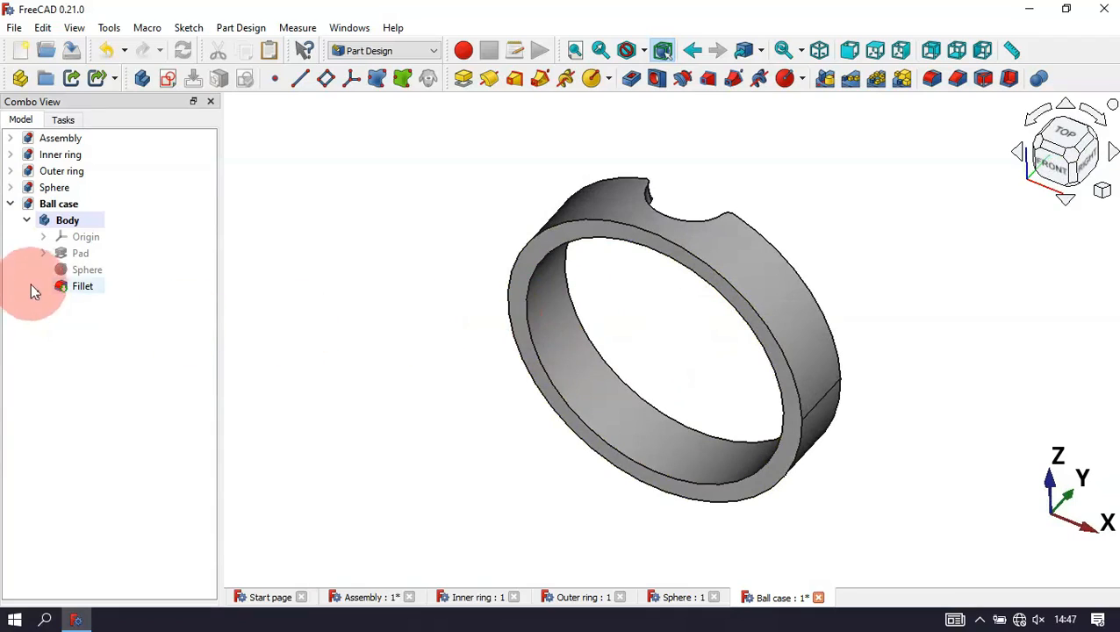
click(74, 282)
click(358, 337)
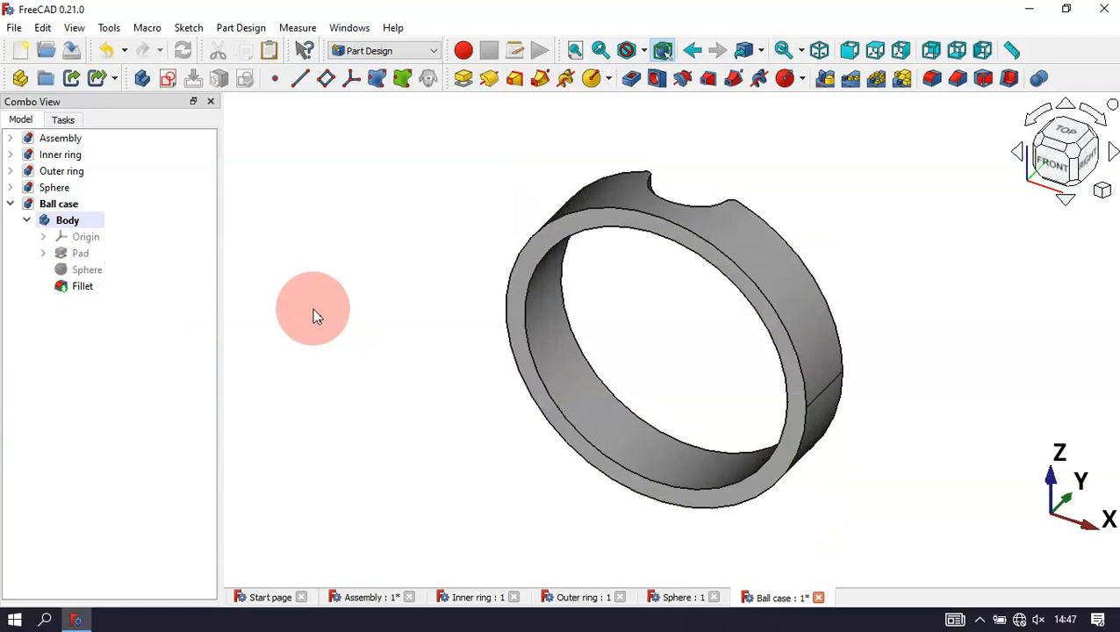
click(82, 287)
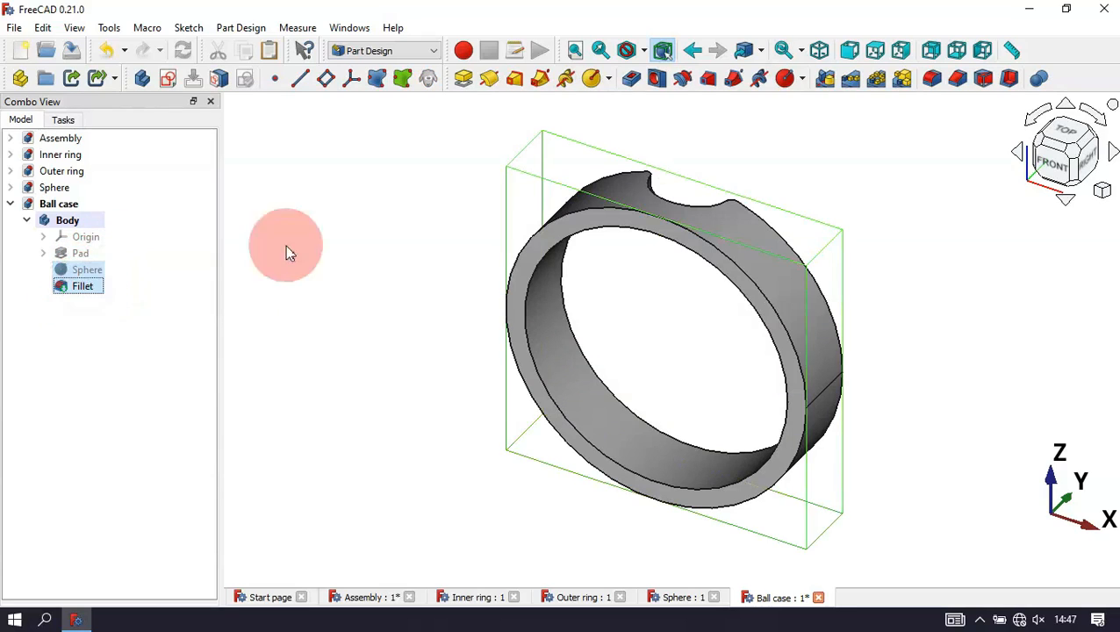
click(877, 80)
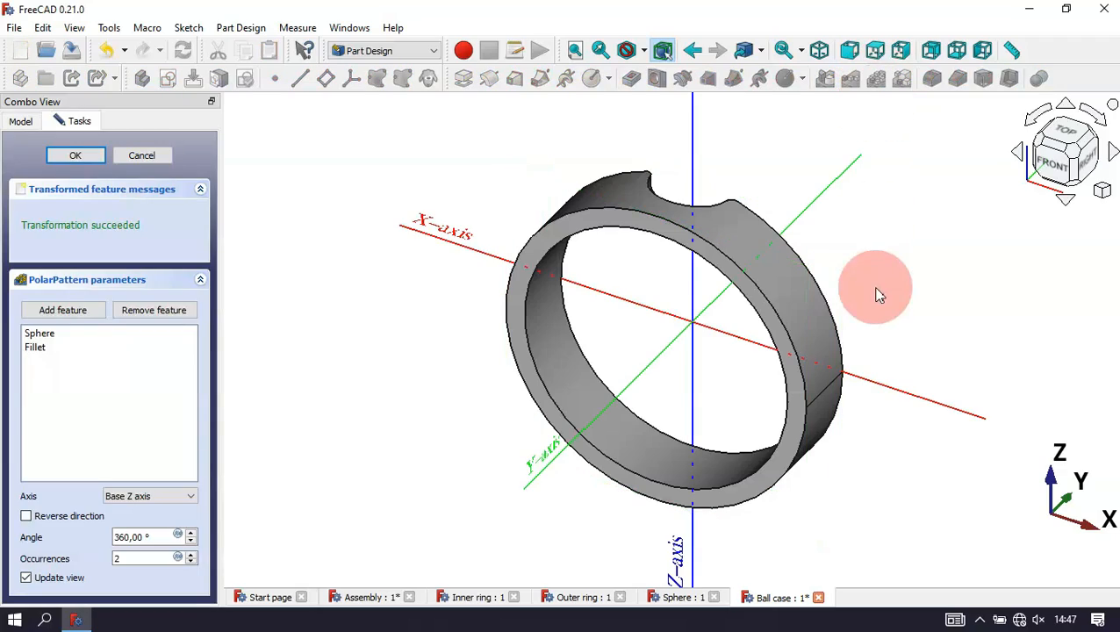
middle_drag(875, 292, 732, 424)
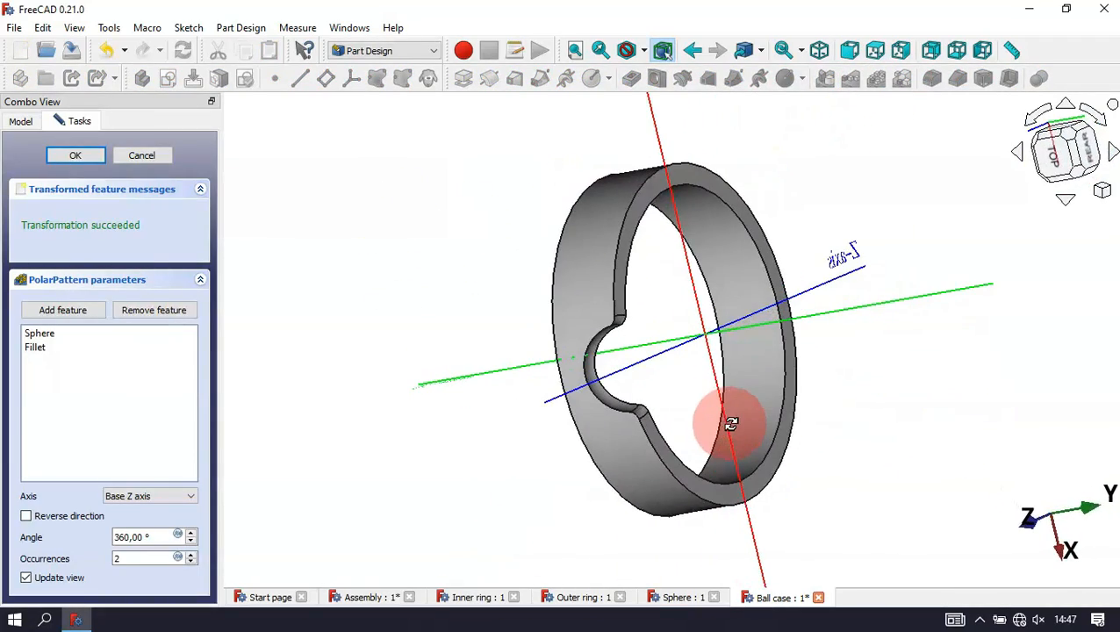
key(0)
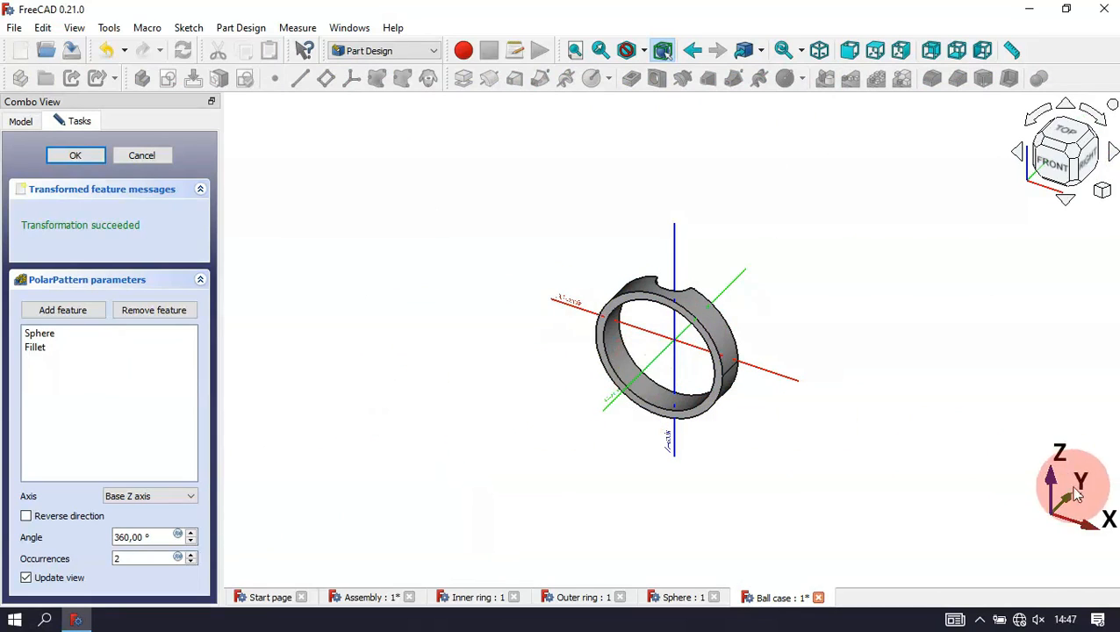
Step: Pattern the cut and fillet around the base Y axis over 360° with 8 occurrences and finish the polar pattern
click(150, 497)
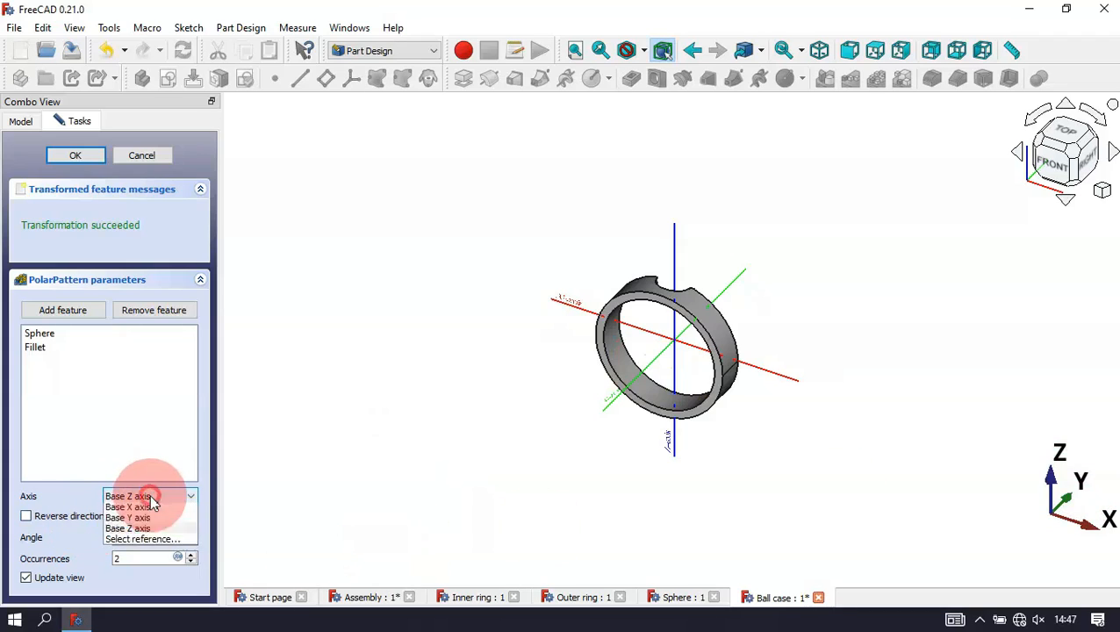
click(161, 522)
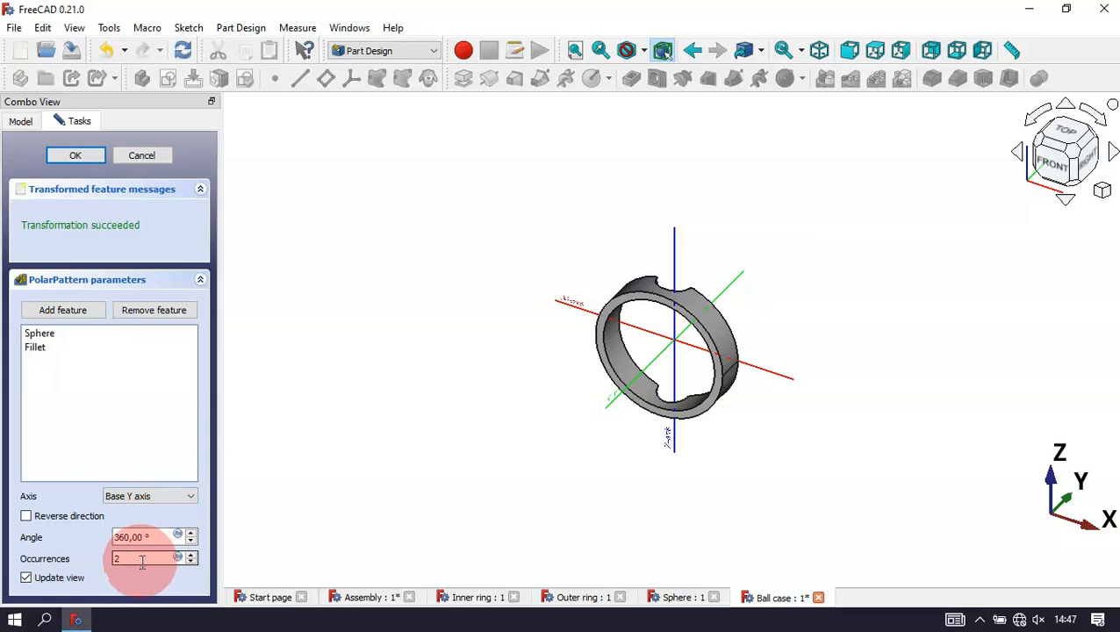
drag(141, 562, 78, 564)
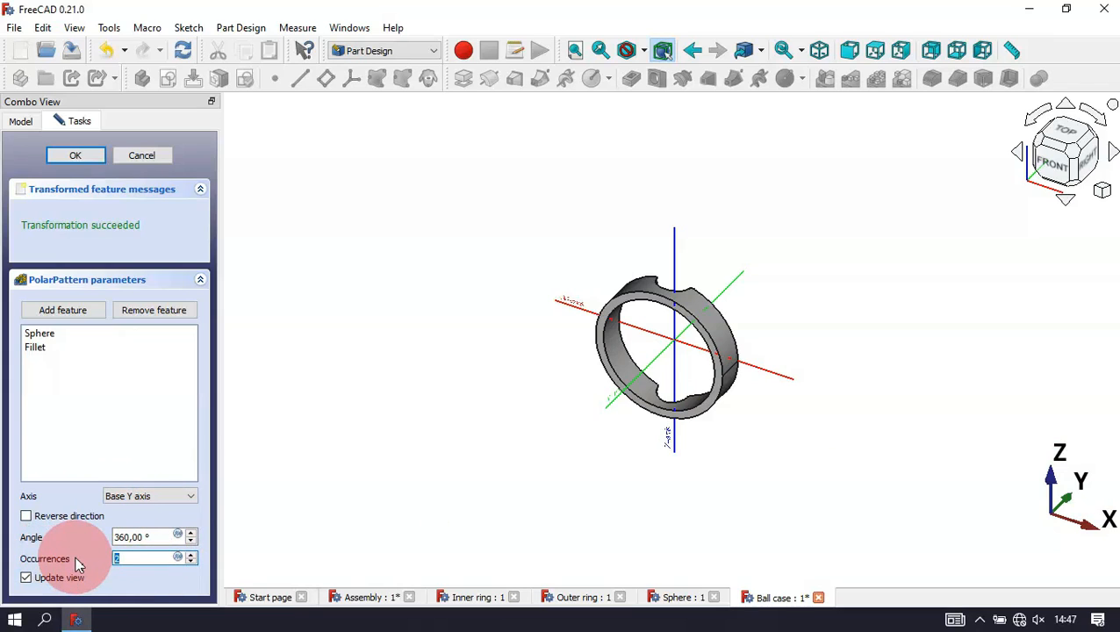
text(8)
middle_drag(813, 350, 696, 333)
scroll(698, 339, up, 3)
middle_drag(854, 342, 571, 316)
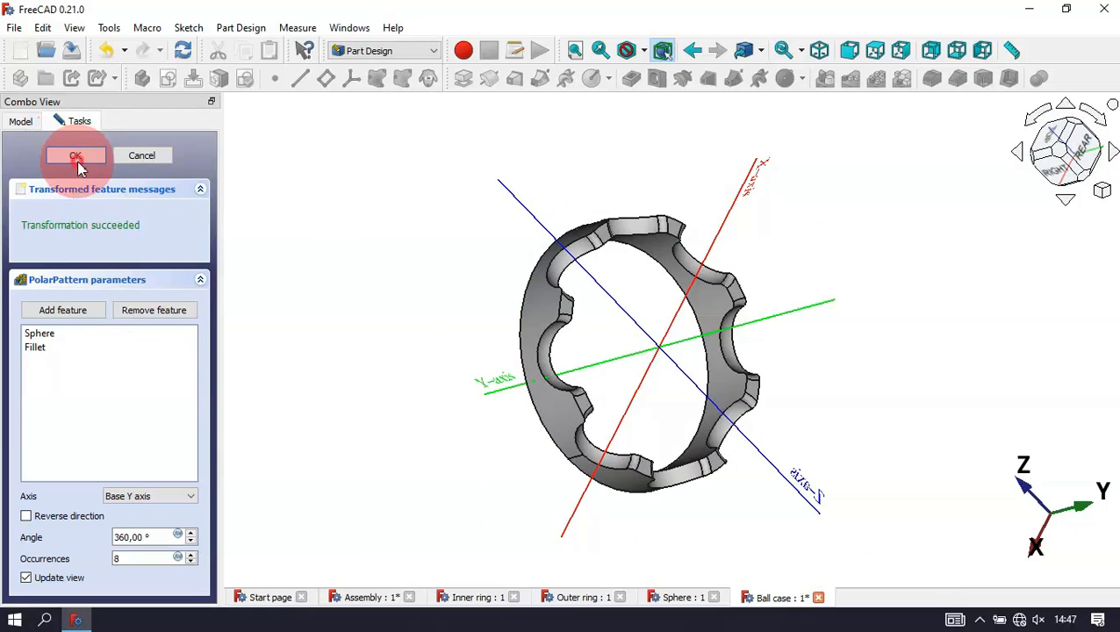
click(76, 158)
click(389, 261)
key(0)
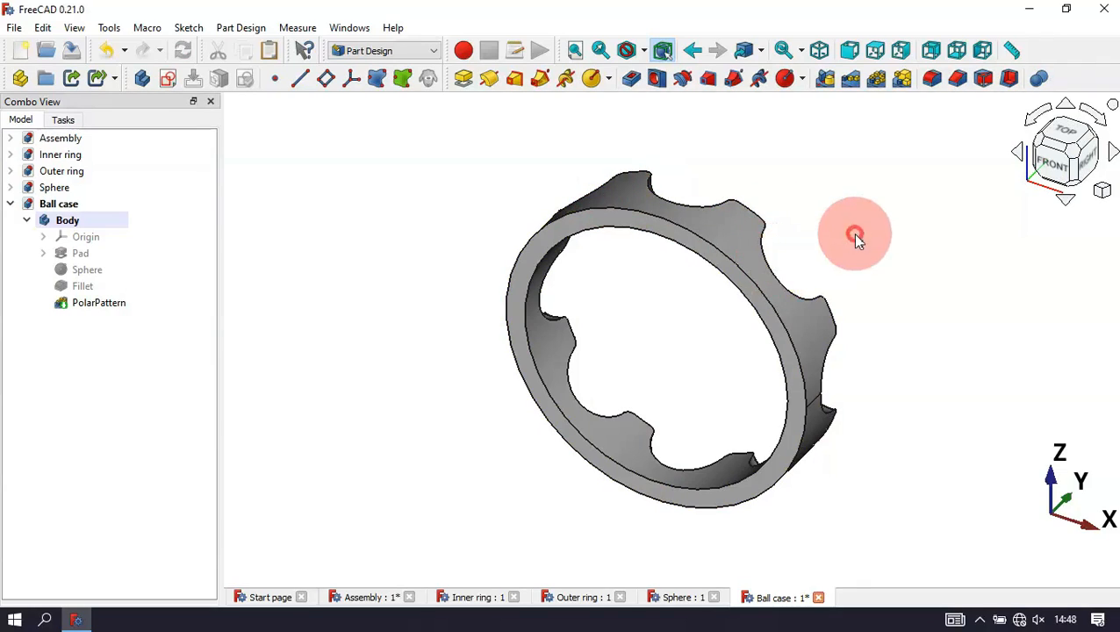
Step: Start a Thickness operation on the ball case's outer, front and inner ring faces
click(736, 235)
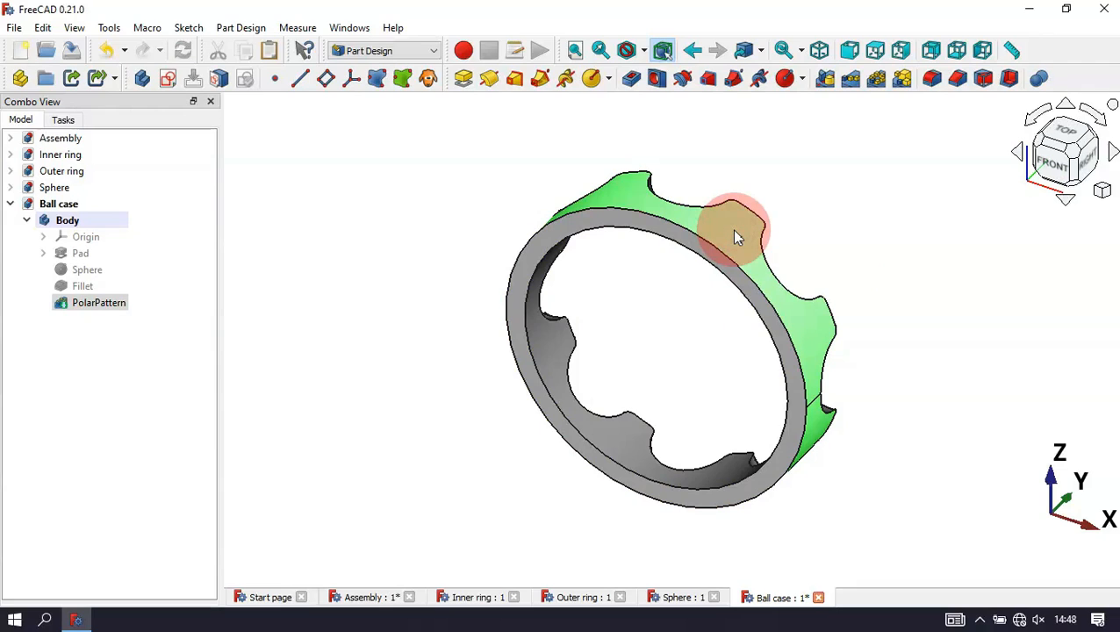
ctrl+click(732, 237)
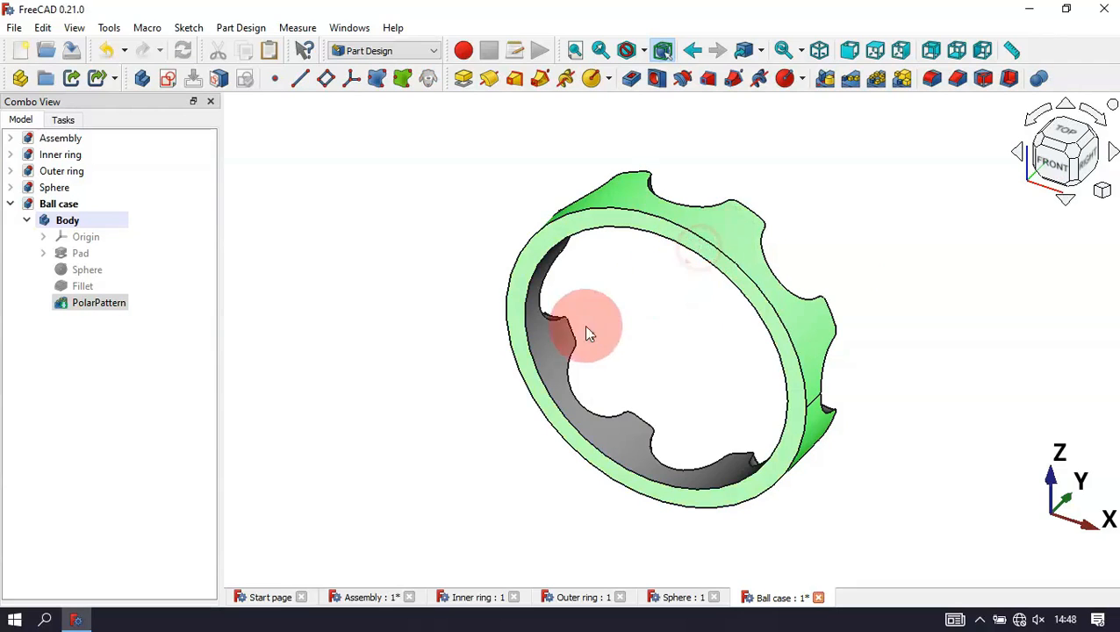
ctrl+click(545, 347)
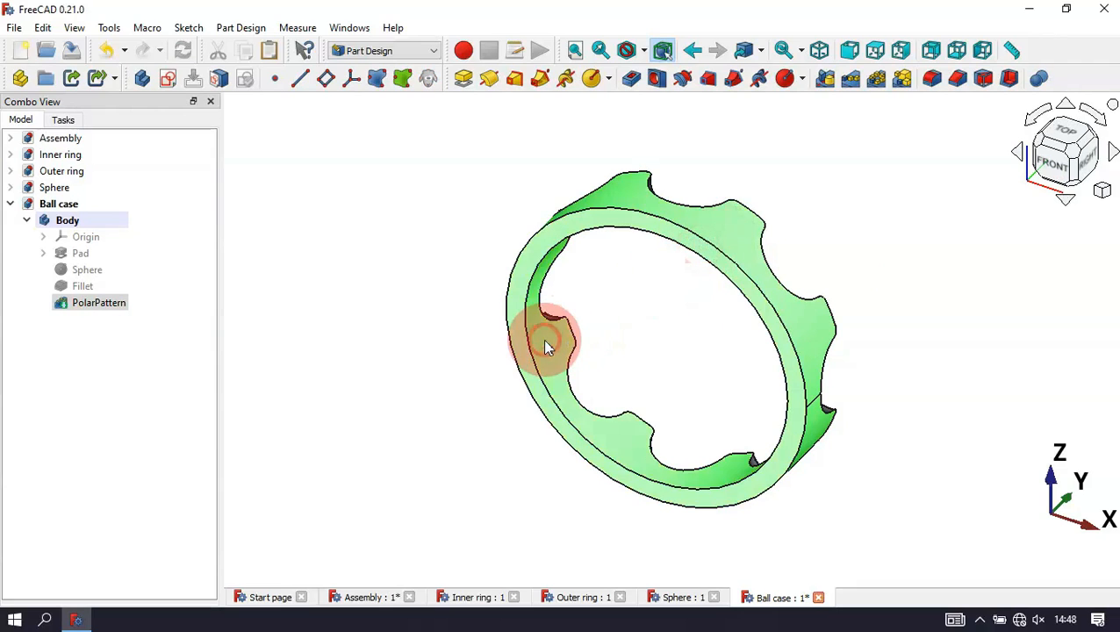
click(1011, 80)
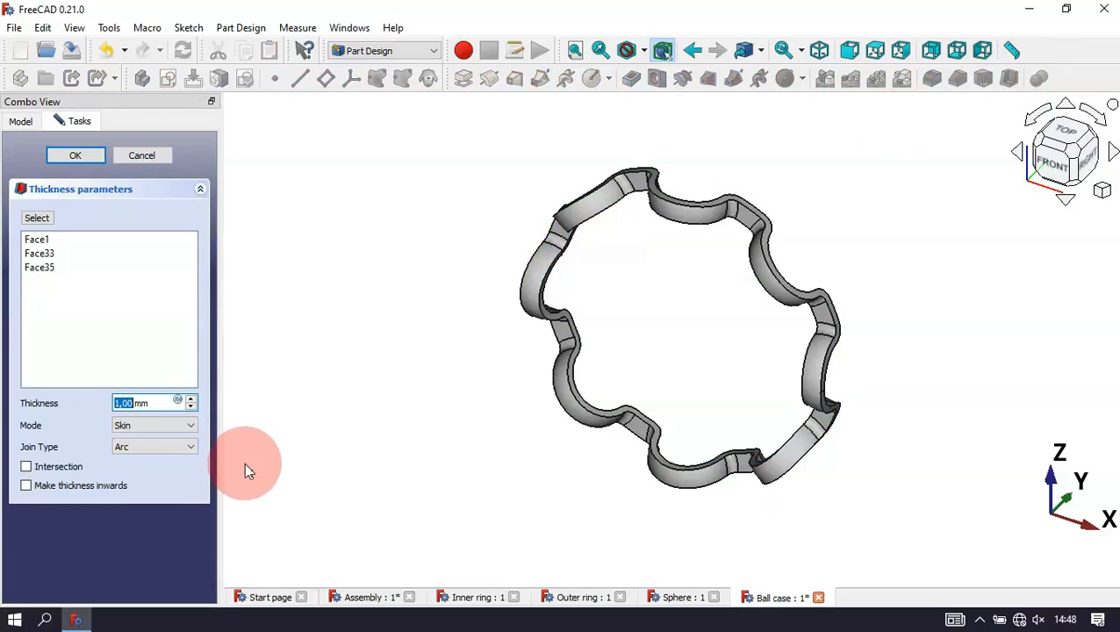
Step: Make the 1 mm thickness go inwards, finish the Thickness operation and check the hollowed ball case
click(76, 489)
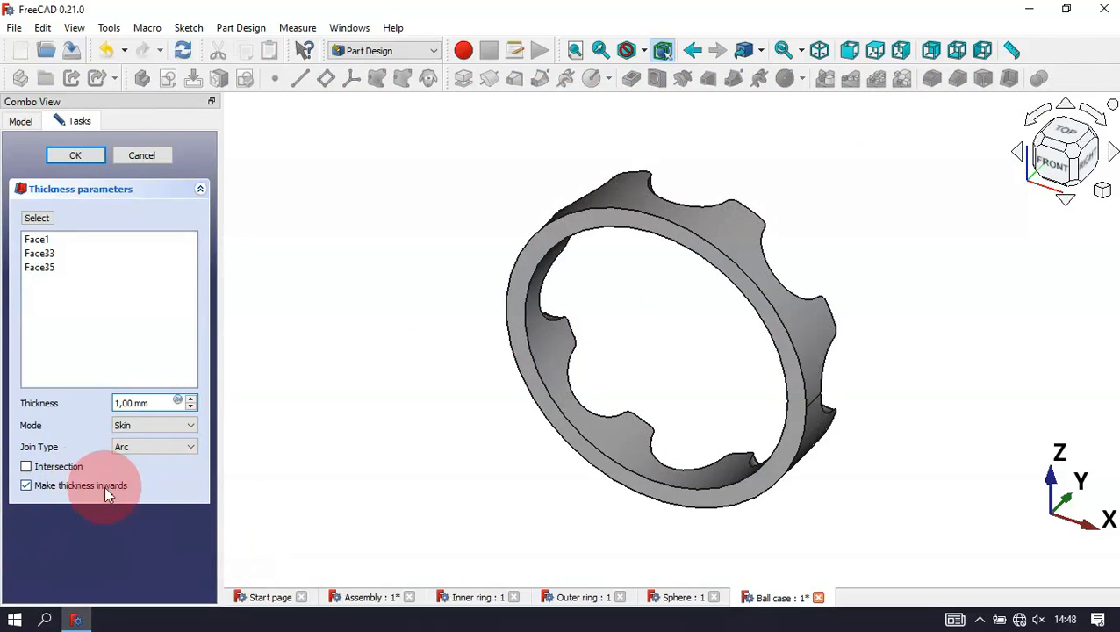
drag(893, 343, 799, 345)
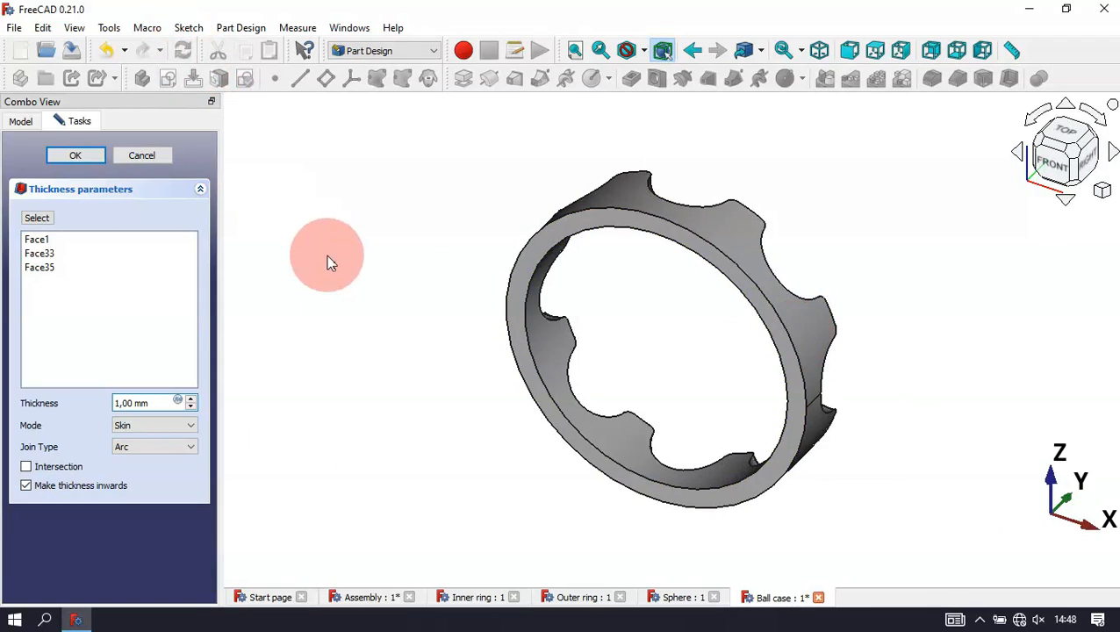
middle_drag(325, 255, 711, 366)
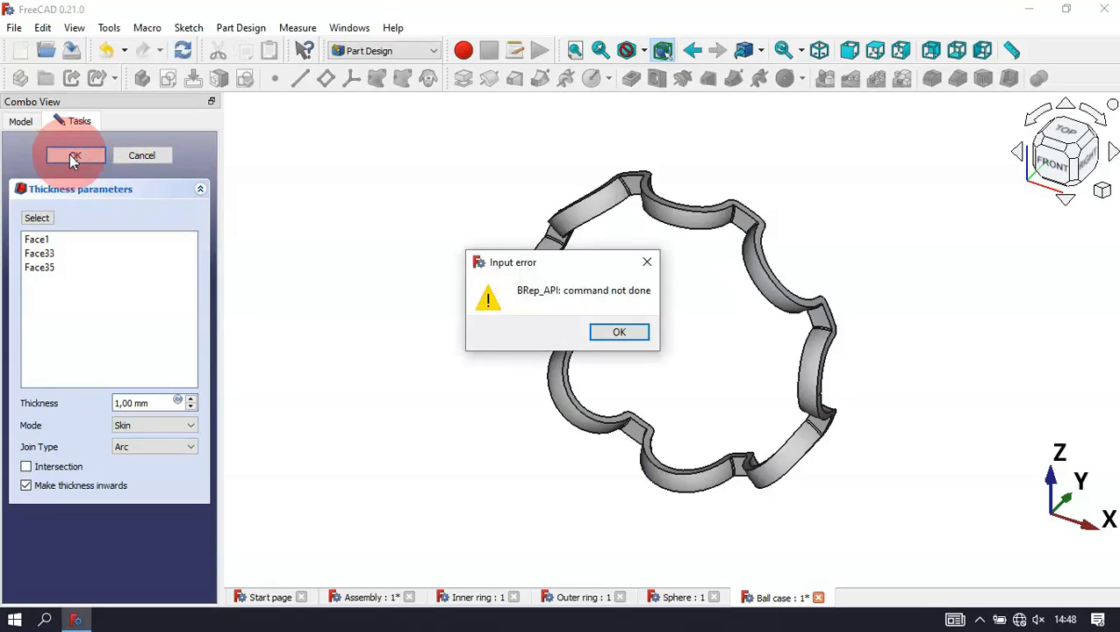
click(400, 265)
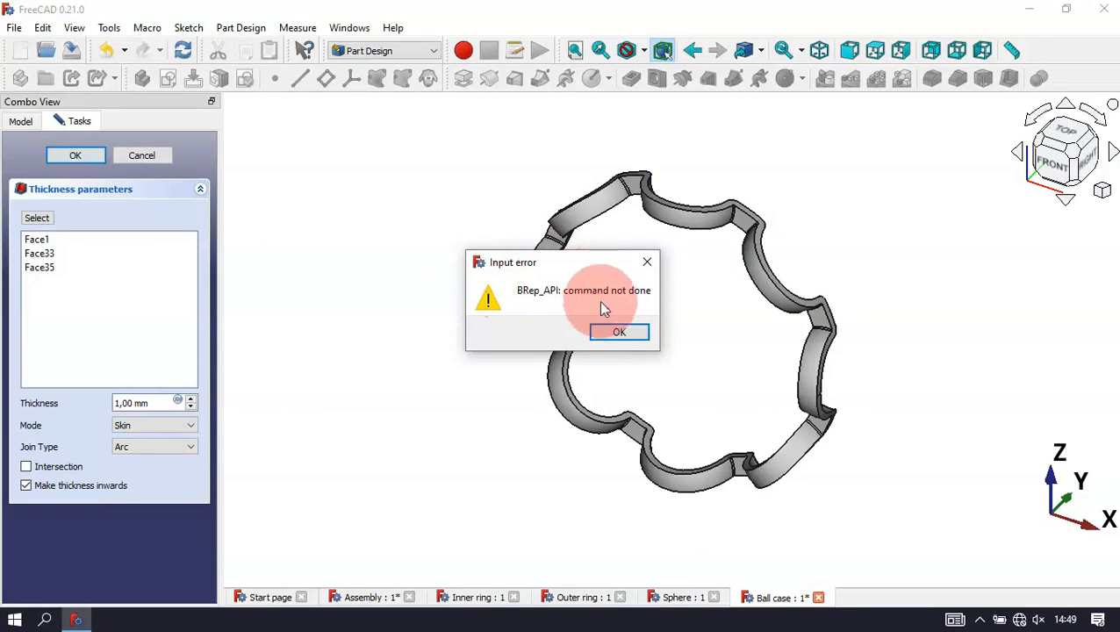
click(634, 337)
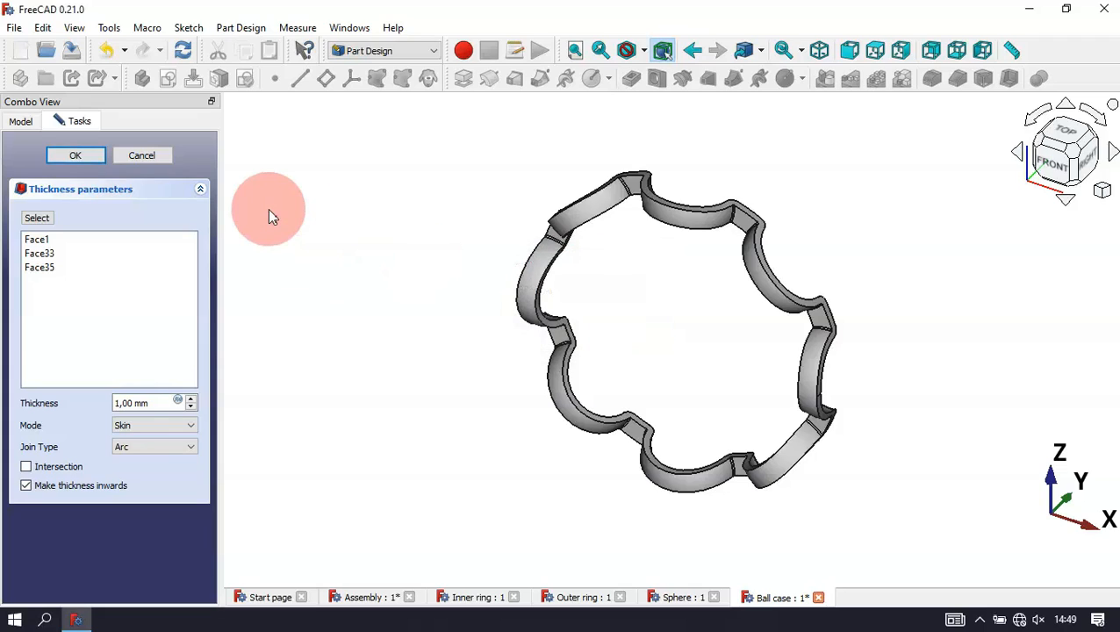
click(75, 158)
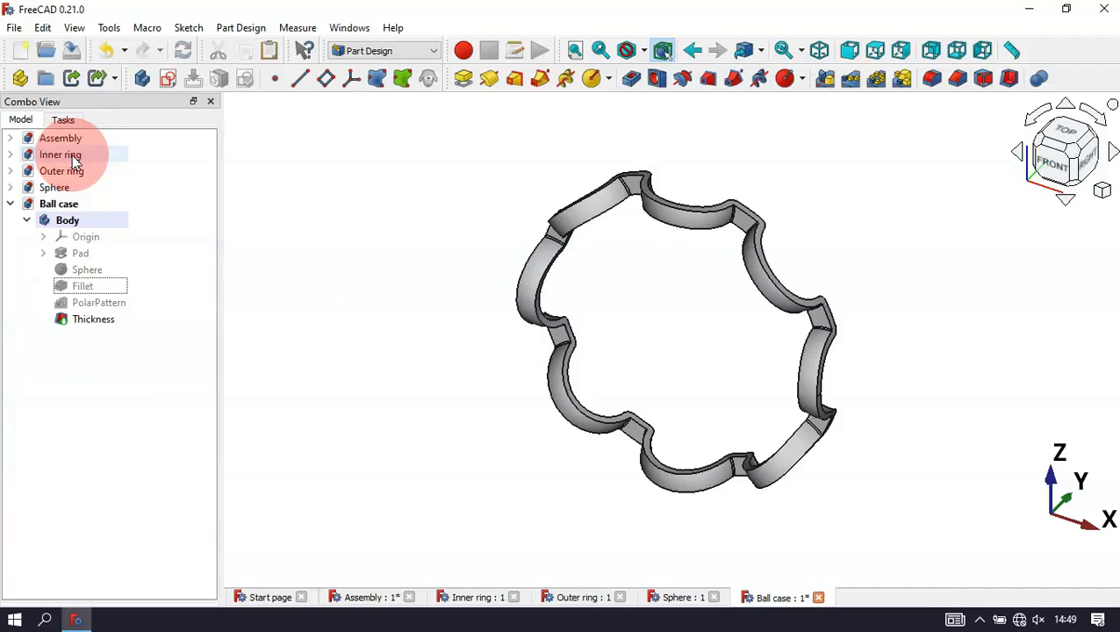
middle_drag(861, 318, 913, 314)
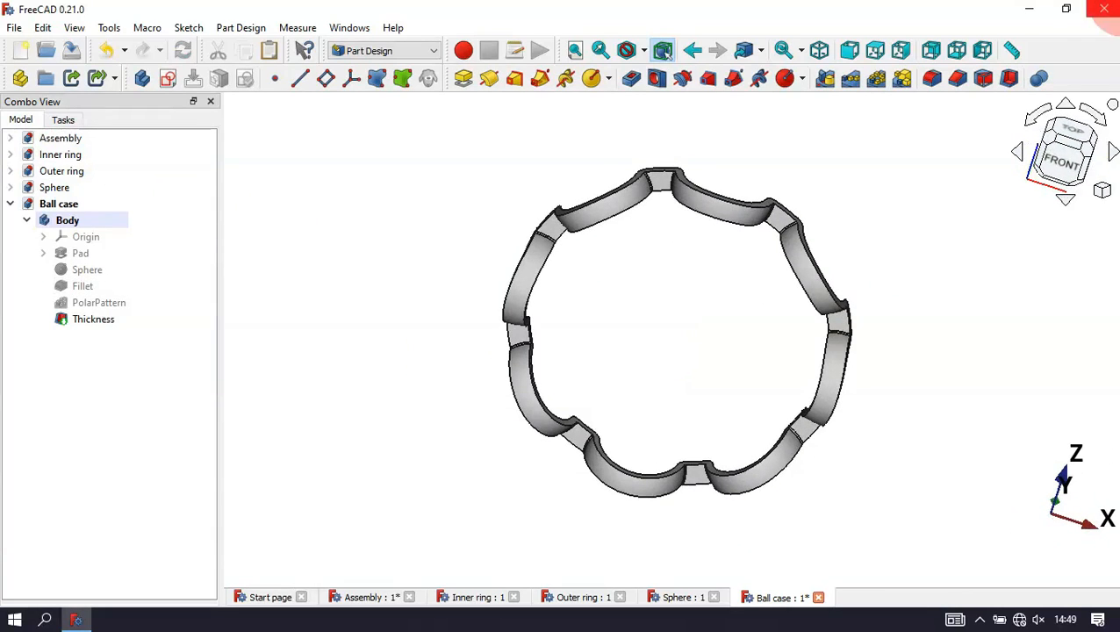
Step: Examine the hollowed ball case from several angles and compare it with the rivet holes of the case in the assembly
key(Home)
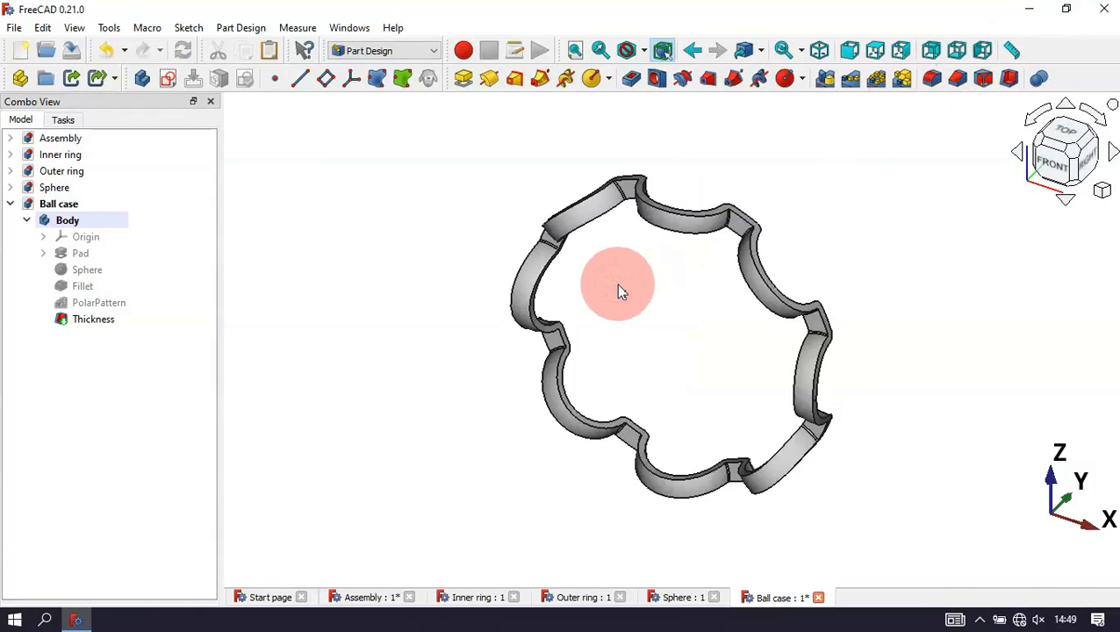
middle_drag(871, 277, 886, 182)
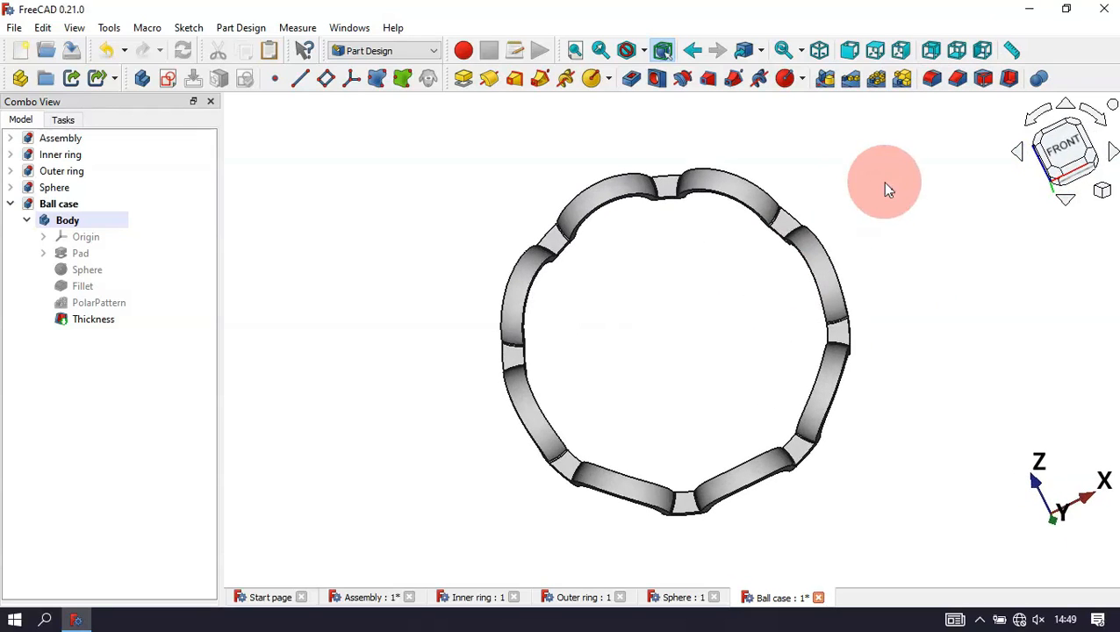
key(0)
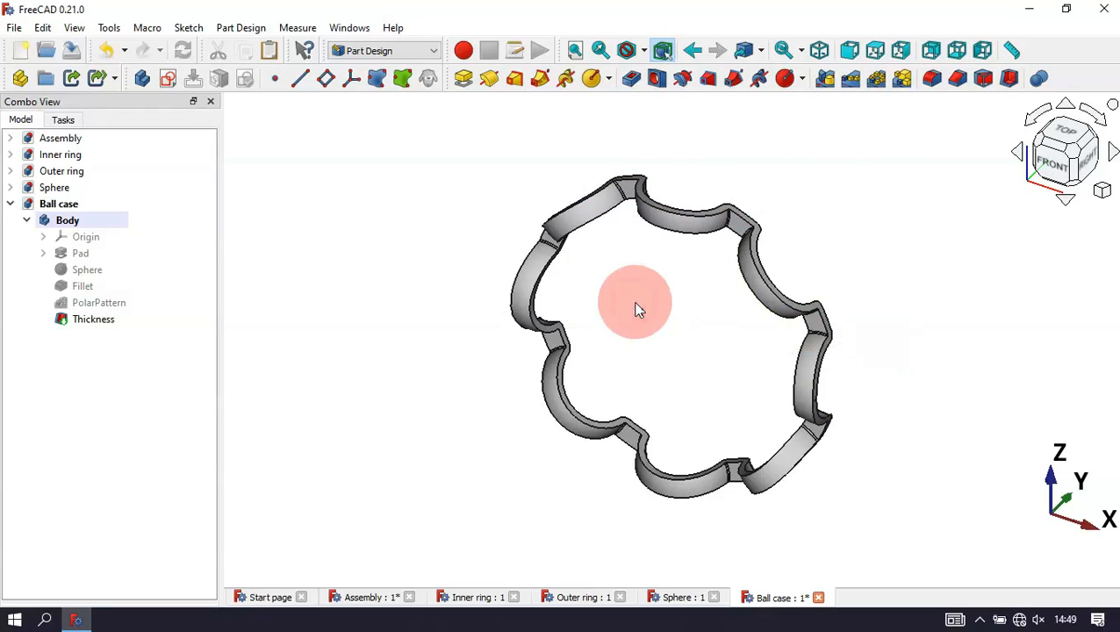
click(362, 598)
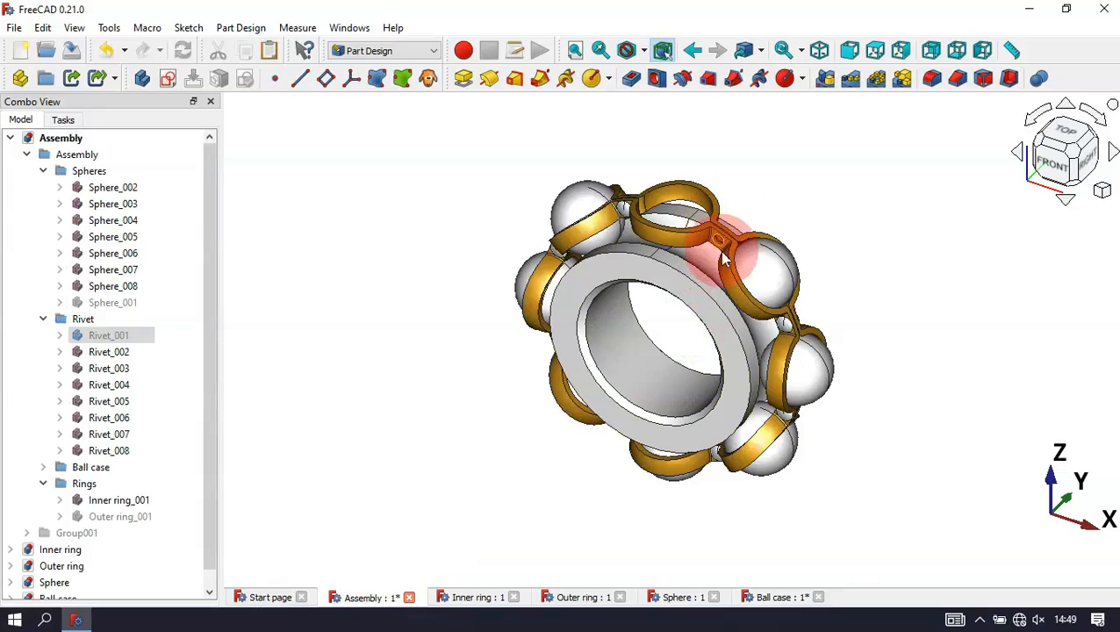
scroll(724, 264, up, 3)
middle_drag(722, 254, 836, 204)
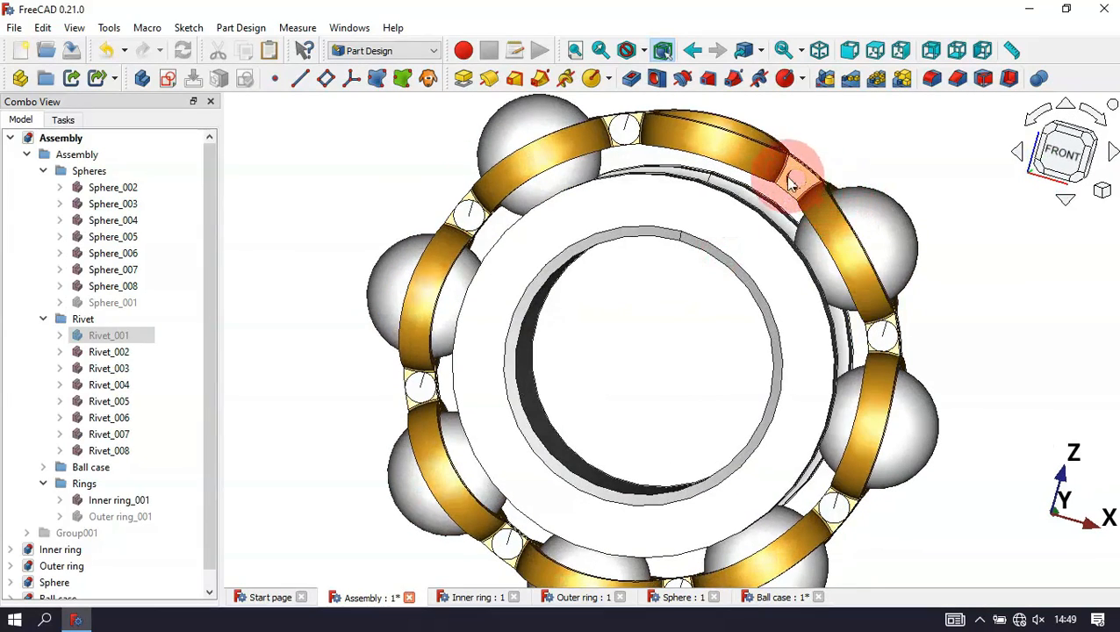
middle_drag(910, 181, 840, 192)
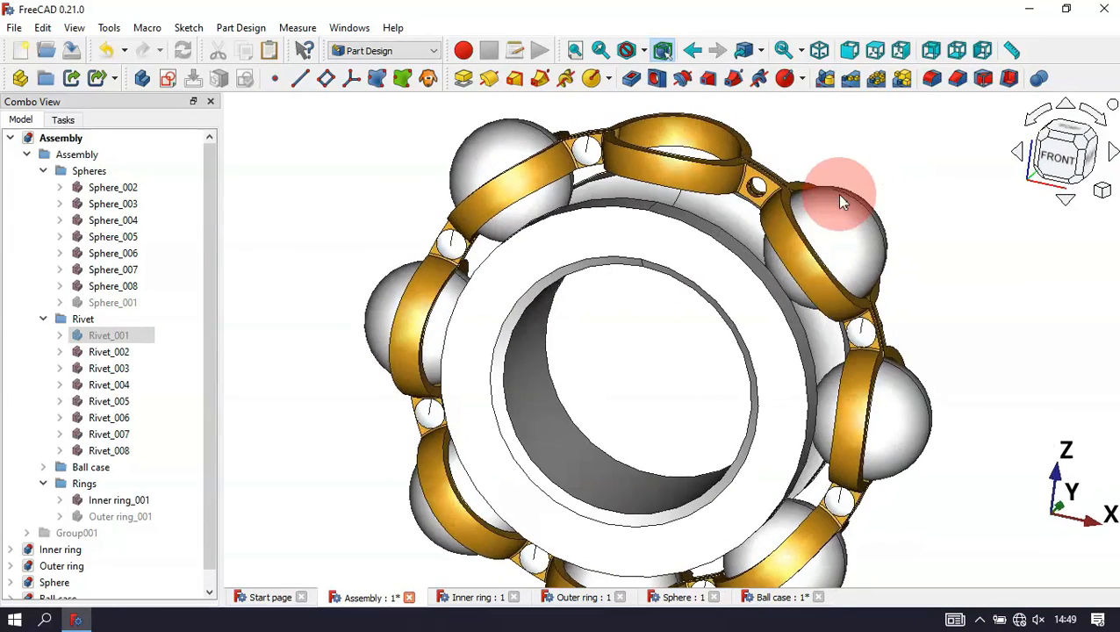
Step: Start a sketch on a flat connecting face between two ball pockets of the ball case
click(776, 597)
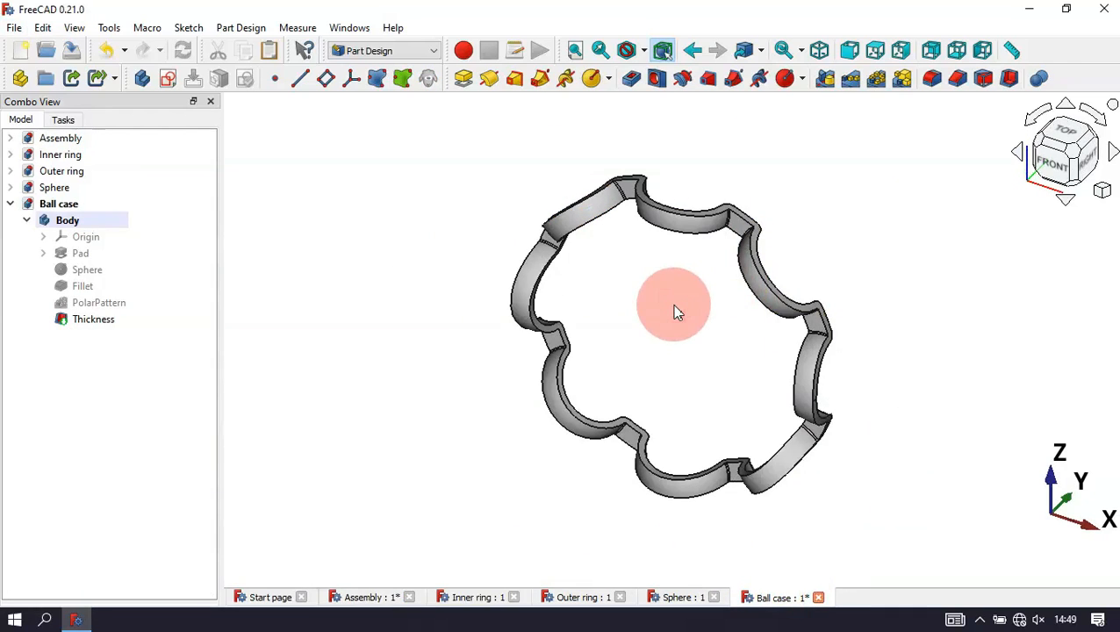
scroll(738, 230, up, 6)
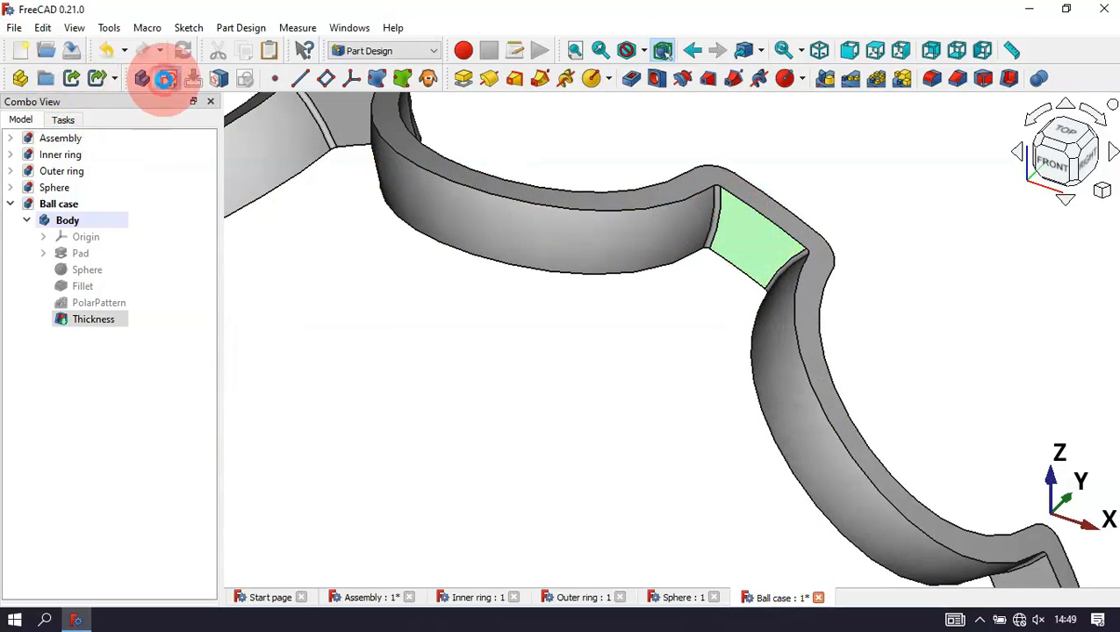
click(165, 80)
scroll(491, 351, down, 5)
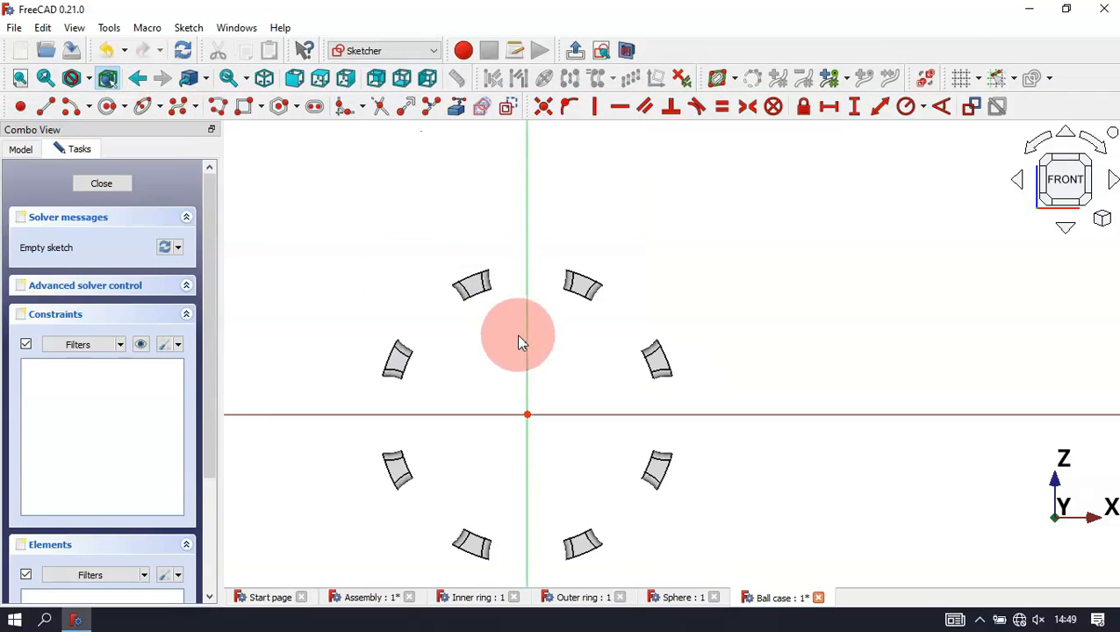
scroll(575, 301, up, 4)
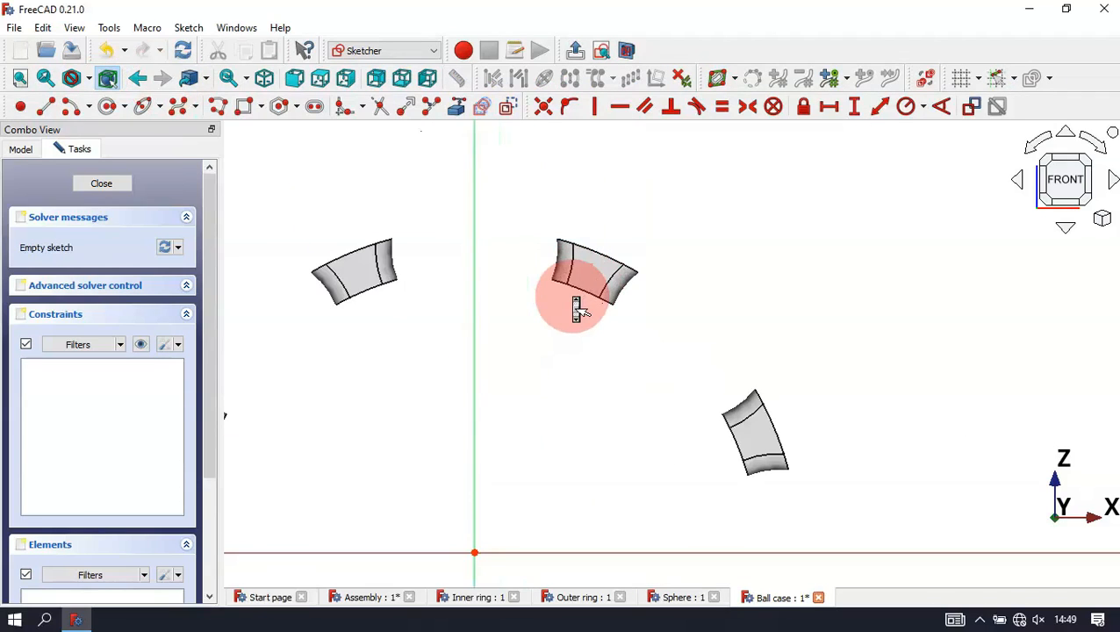
Step: Sketch a circle centred at about (9.8 mm, 24.4 mm), just above the flat connecting face next to the vertical axis
click(108, 106)
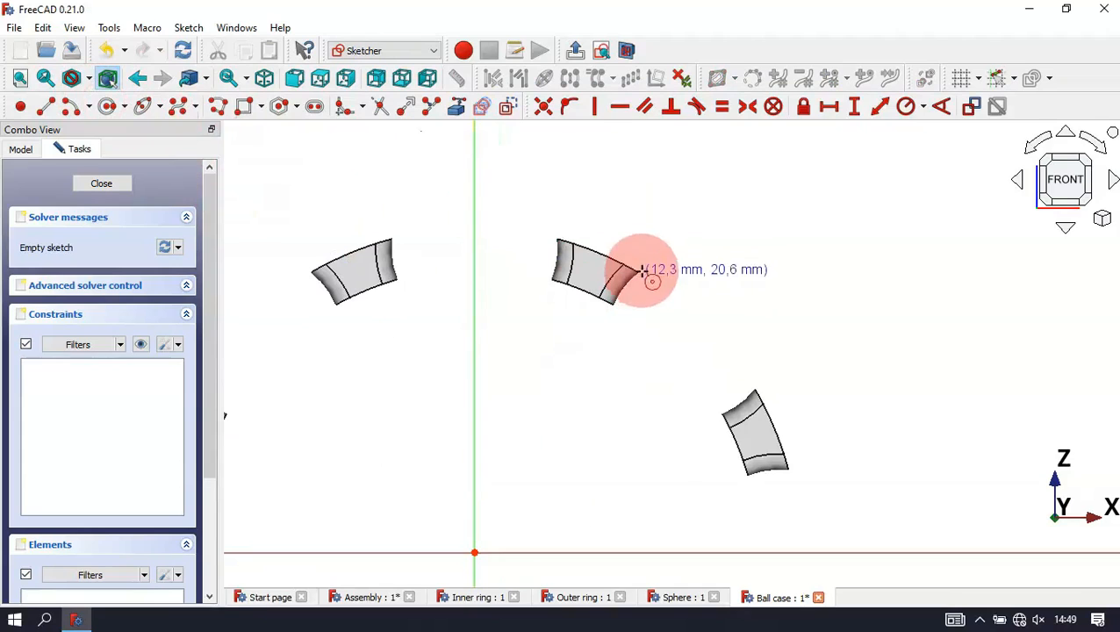
click(608, 222)
click(654, 259)
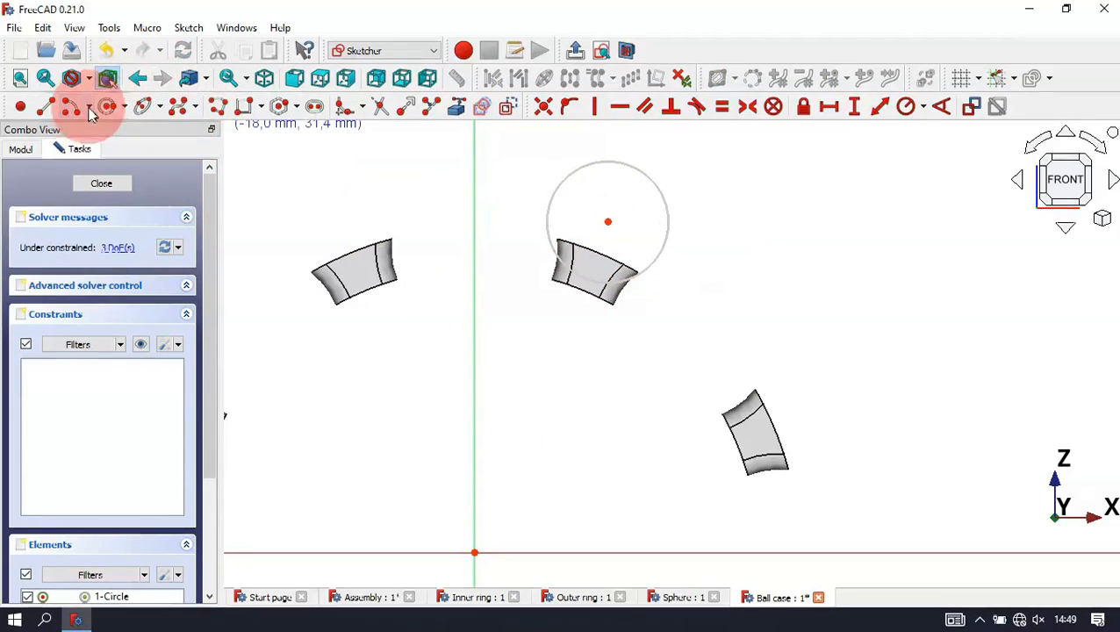
Step: Start a line from the circle's centre towards the sketch origin
click(48, 108)
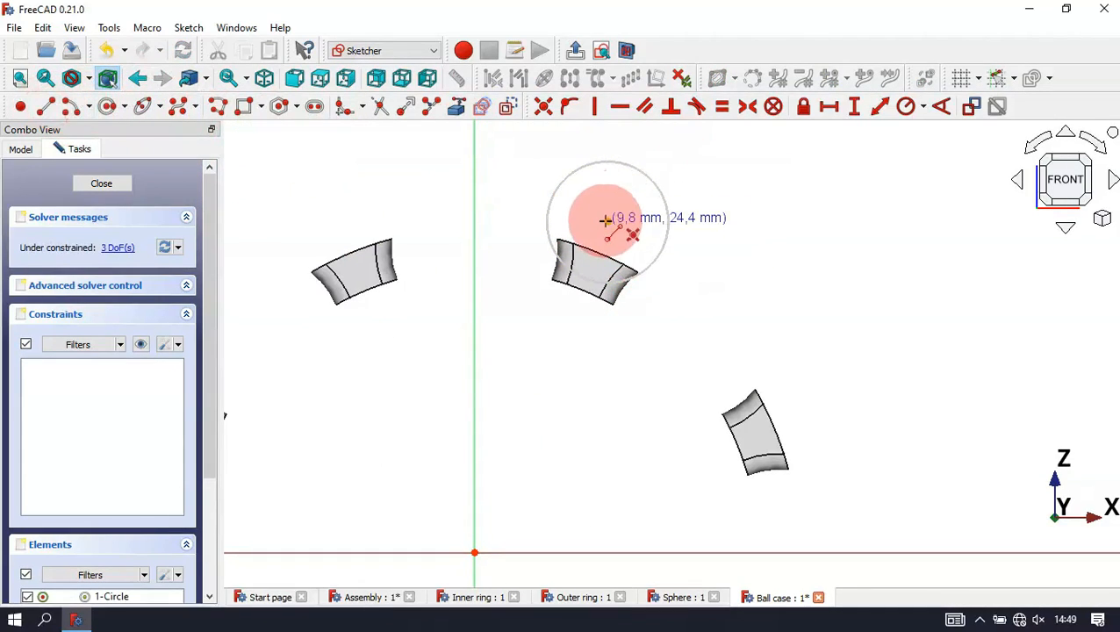
click(607, 221)
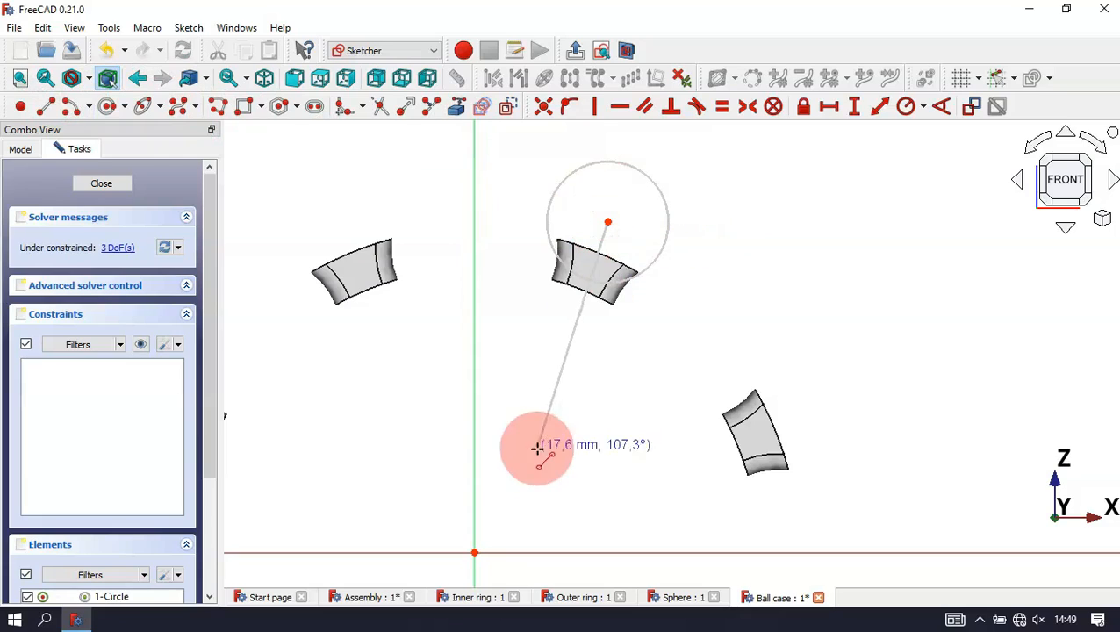
Step: Finish the line from the circle's center at the sketch origin and convert it to construction geometry
click(475, 553)
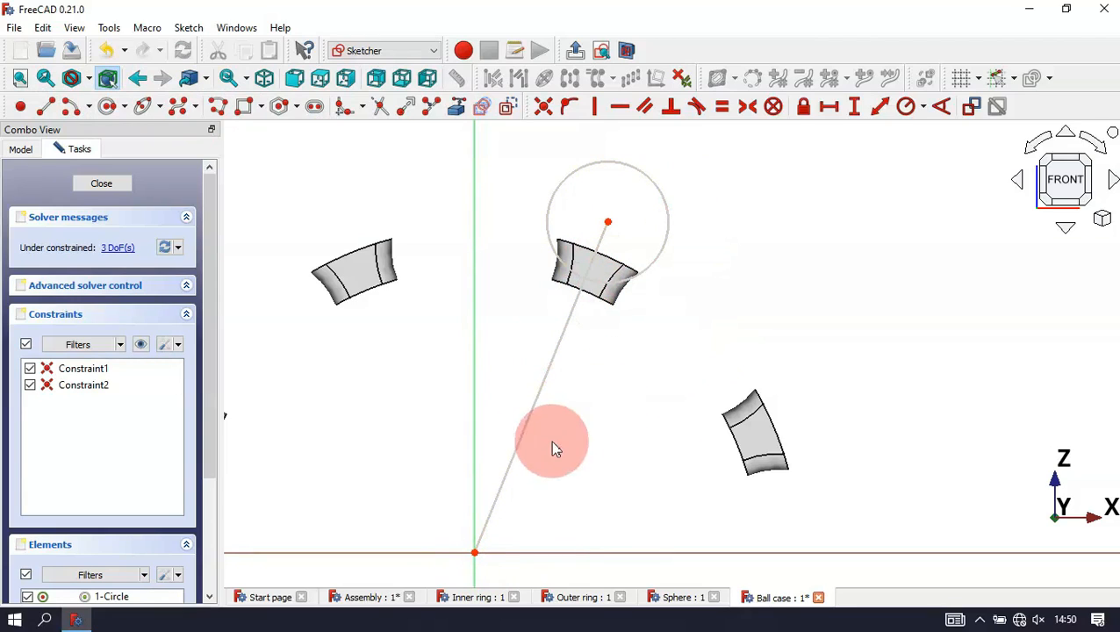
drag(566, 437, 483, 368)
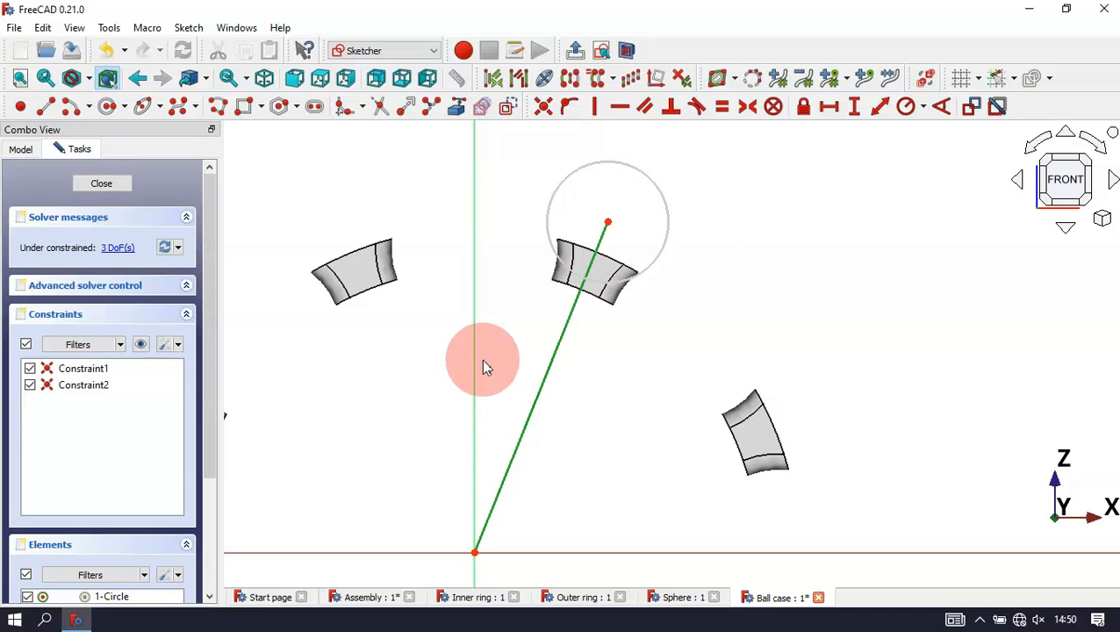
click(506, 106)
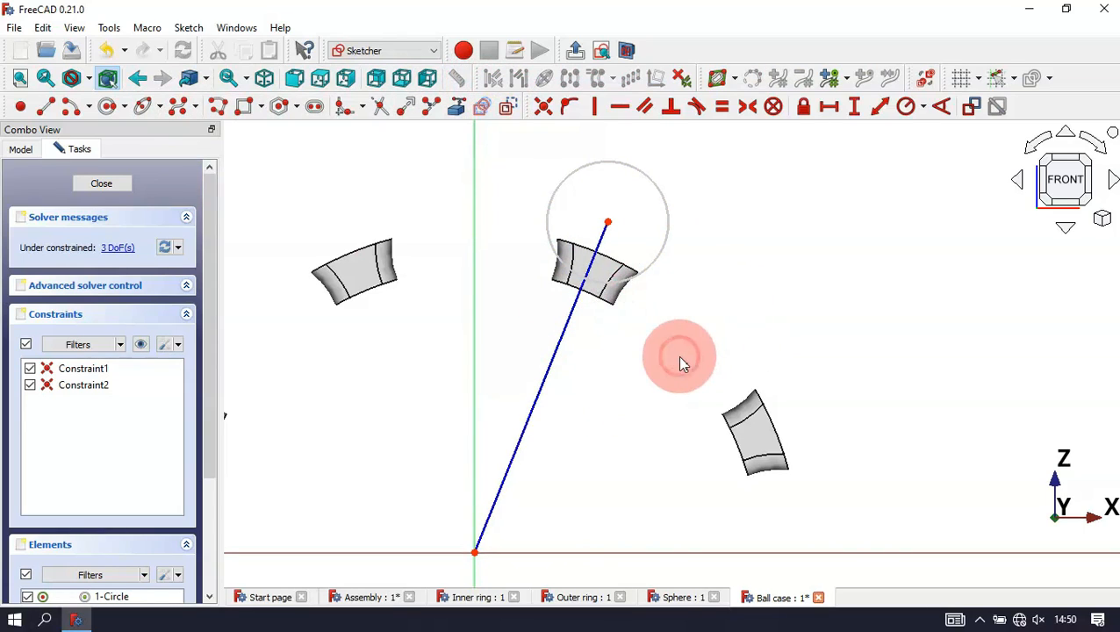
Step: Constrain the circle's radius to 1 mm
click(906, 109)
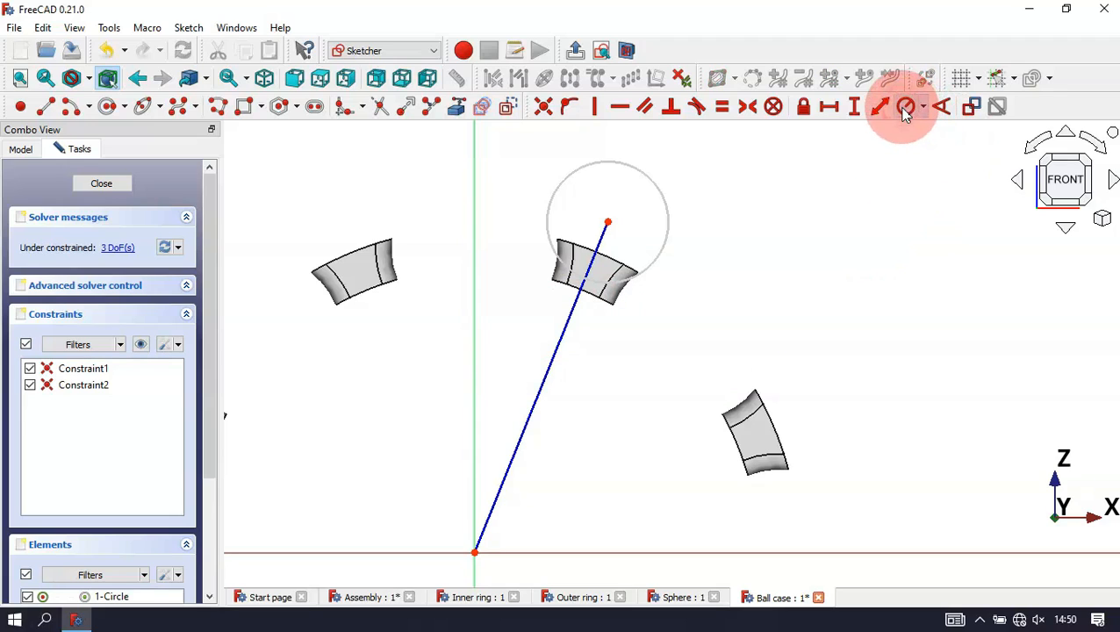
click(666, 251)
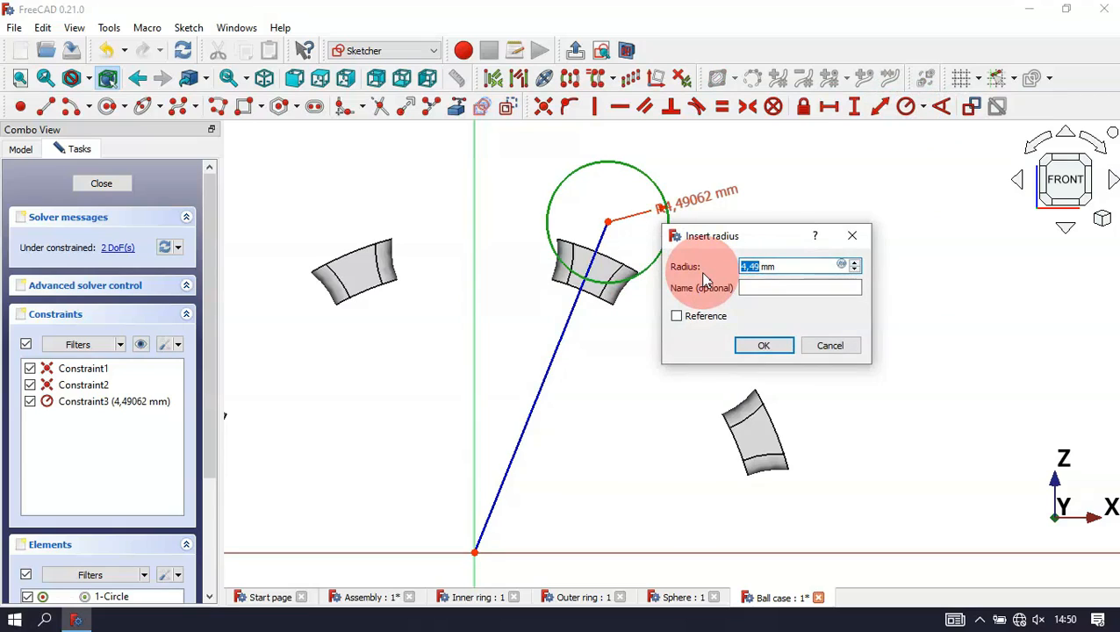
text(1)
key(Return)
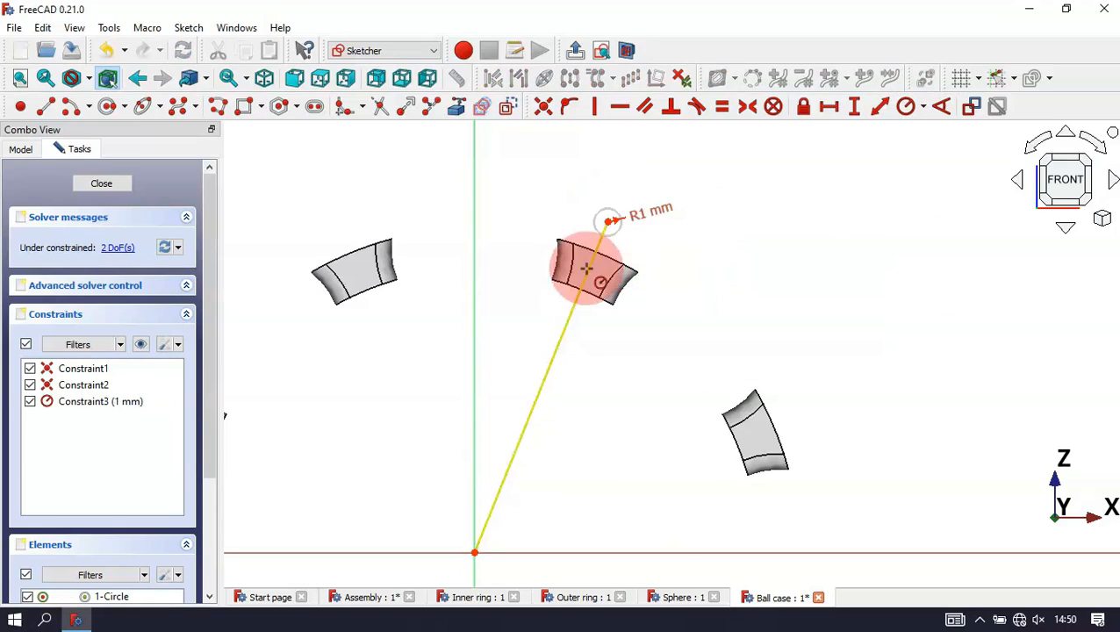
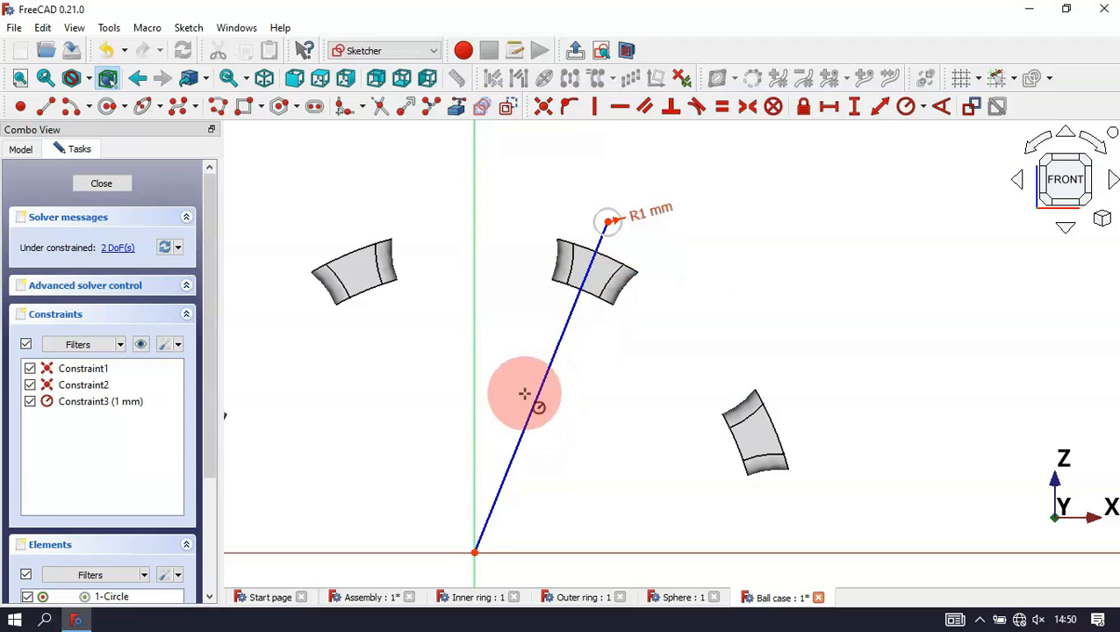
Step: Constrain the construction line's length to 22.5 mm
click(886, 105)
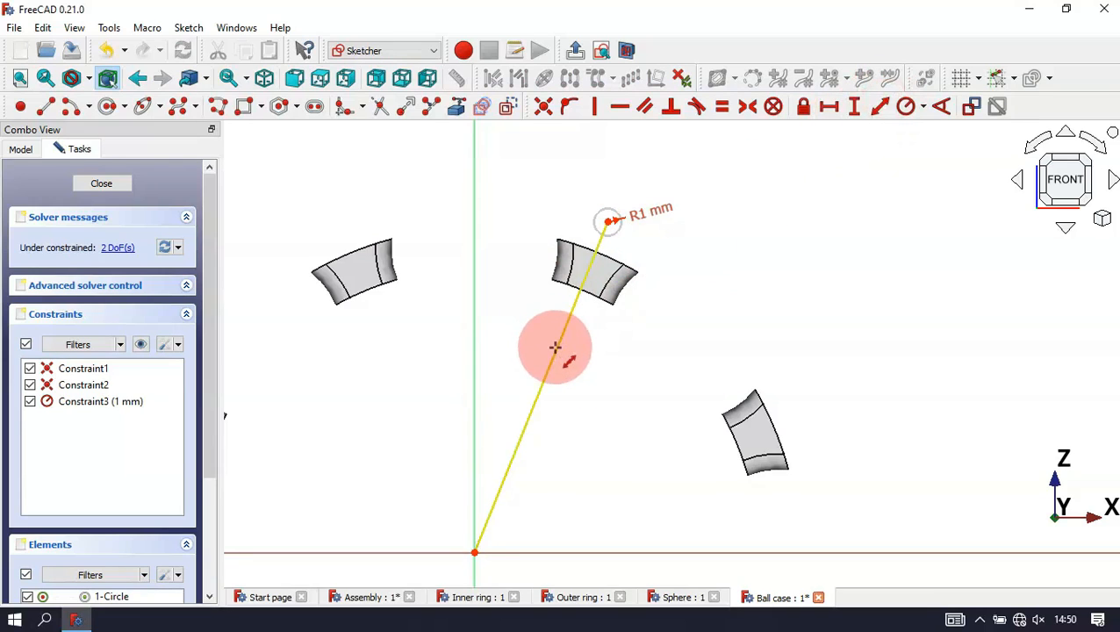
click(554, 350)
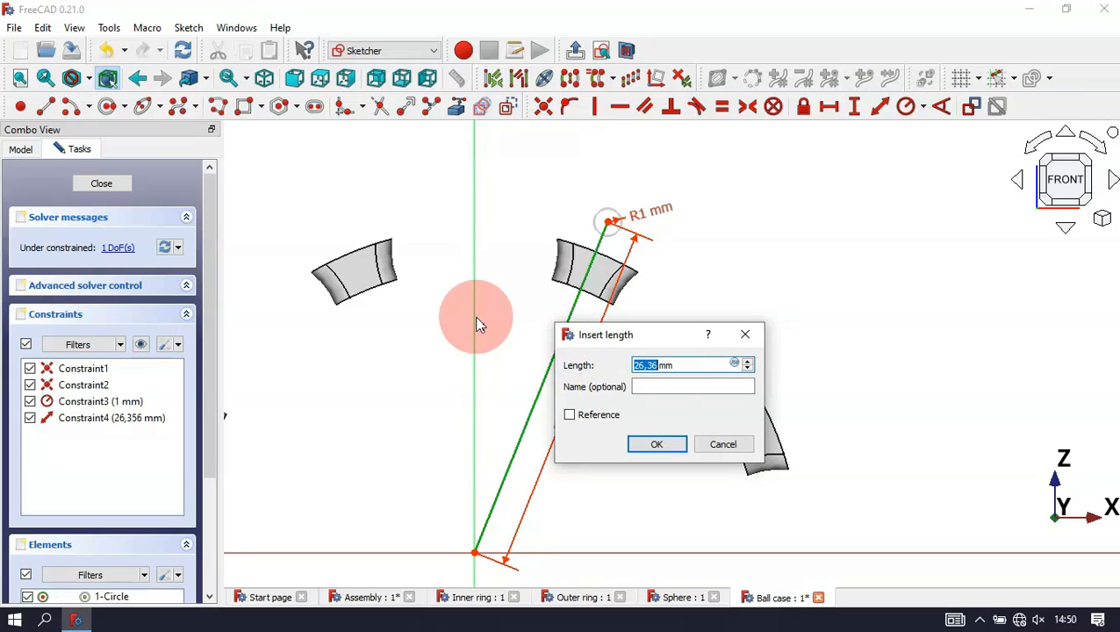
key(Return)
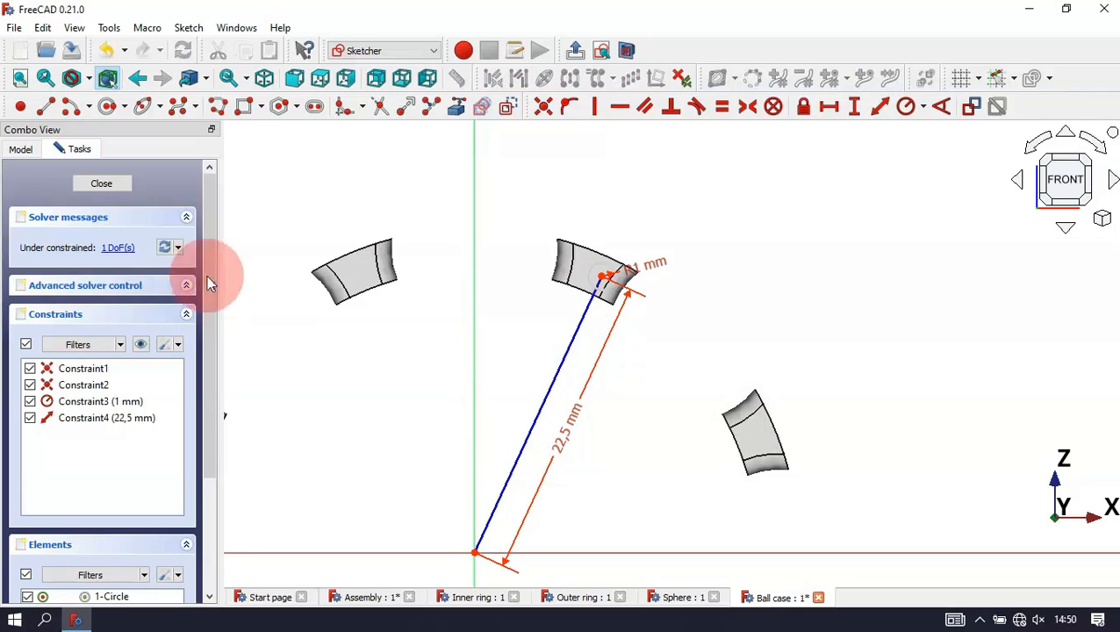
Step: Constrain the angle between the construction line and the vertical axis to 22.5° and close the sketch
click(942, 107)
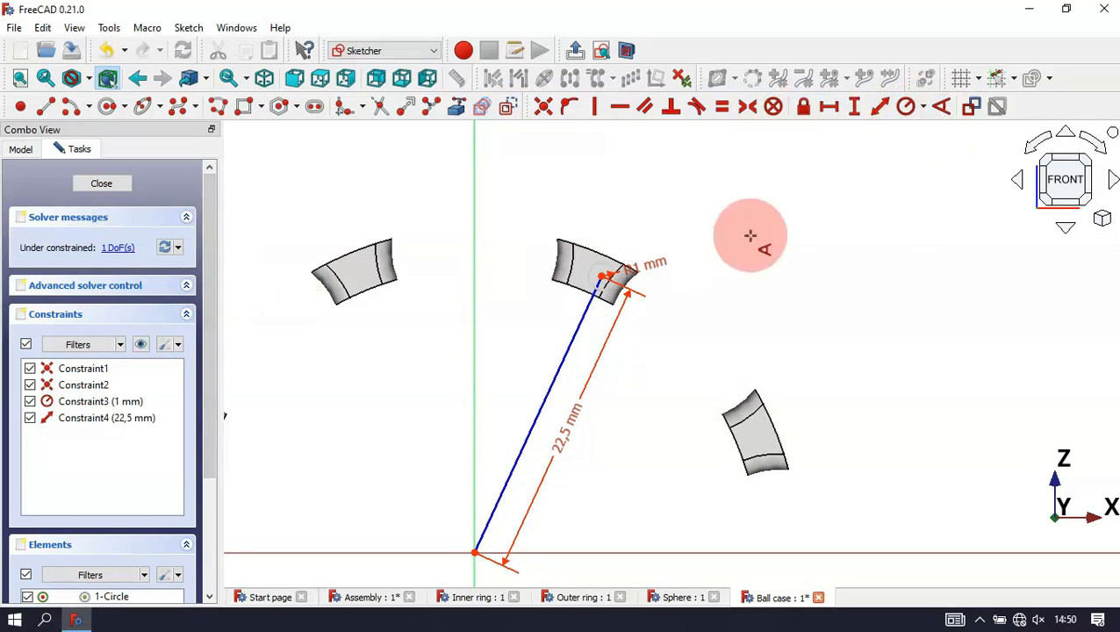
click(543, 399)
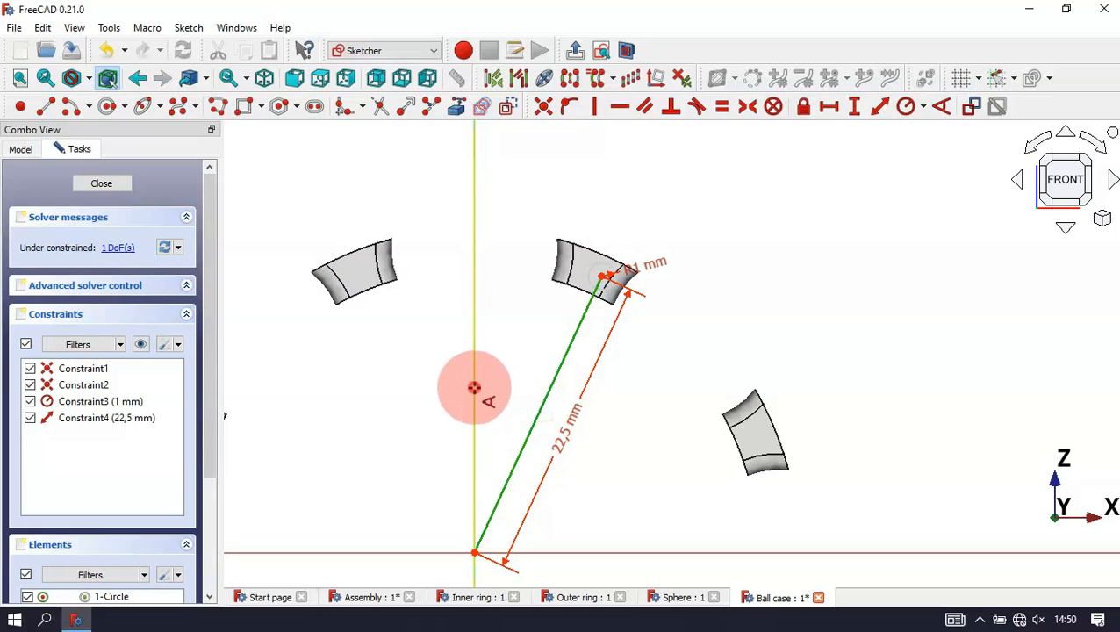
click(475, 392)
drag(571, 379, 802, 209)
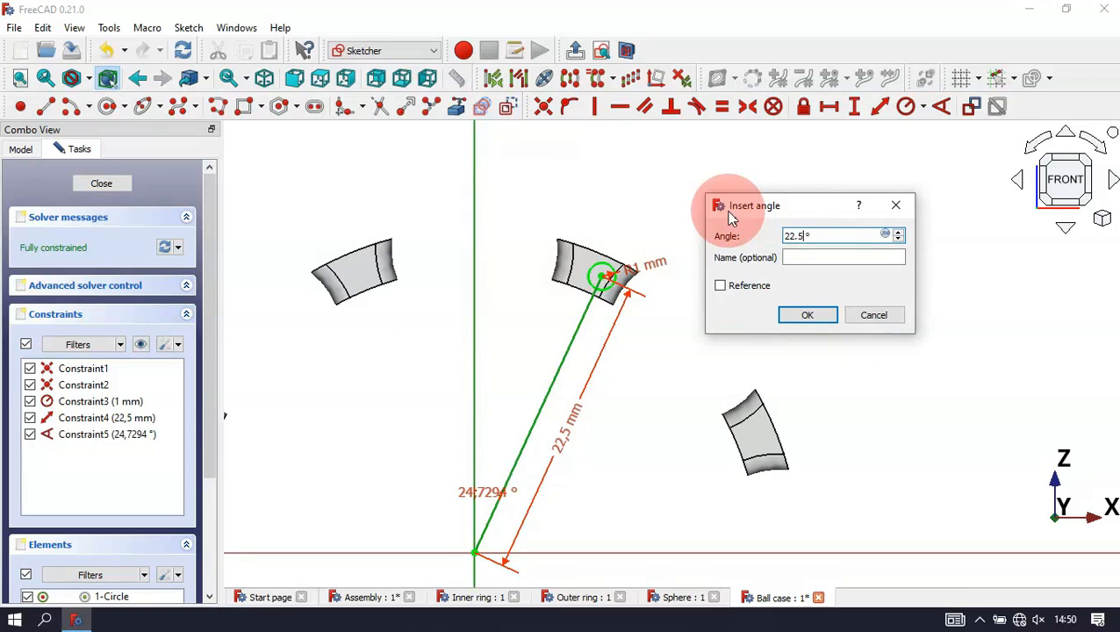
key(Return)
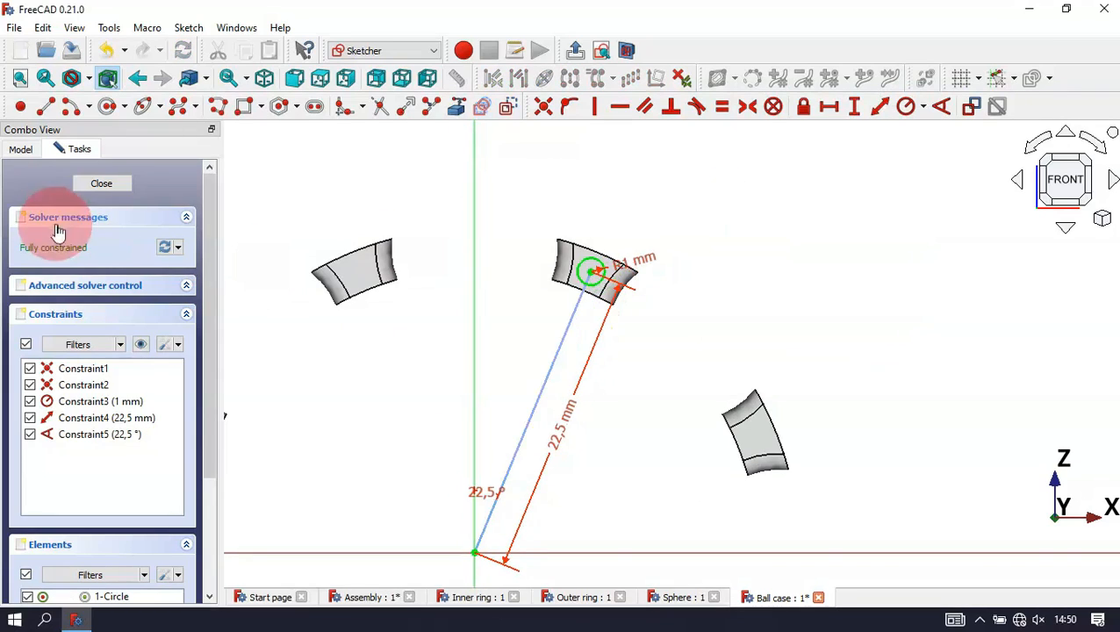
click(103, 185)
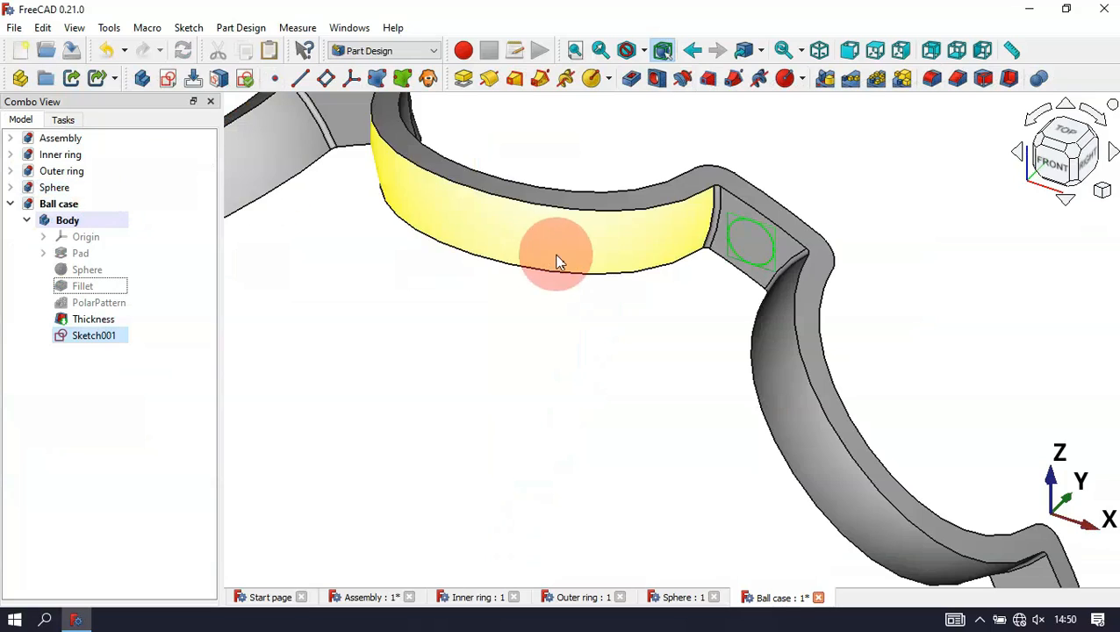
Step: Cut the circle sketch through the ball case's flat segment as a 5 mm deep pocket
click(636, 79)
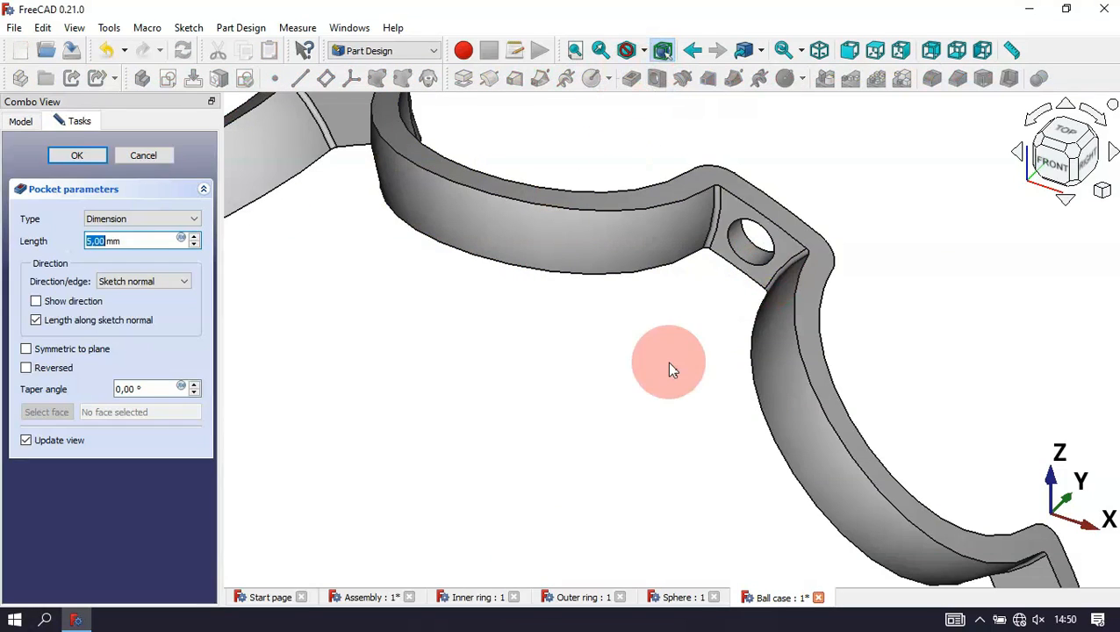
drag(667, 362, 740, 332)
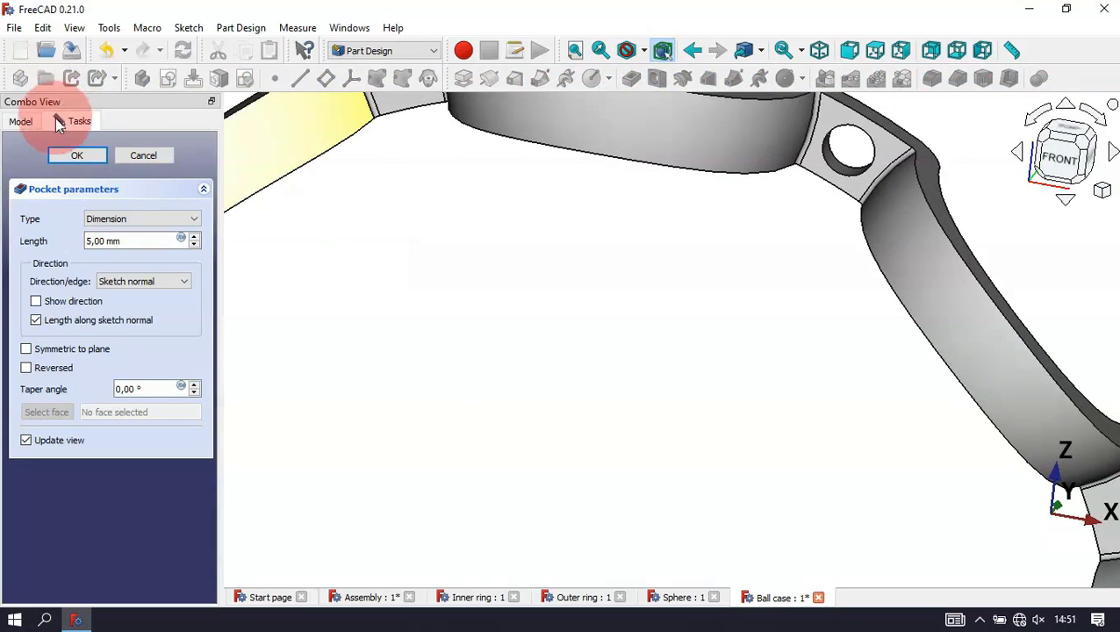
click(85, 156)
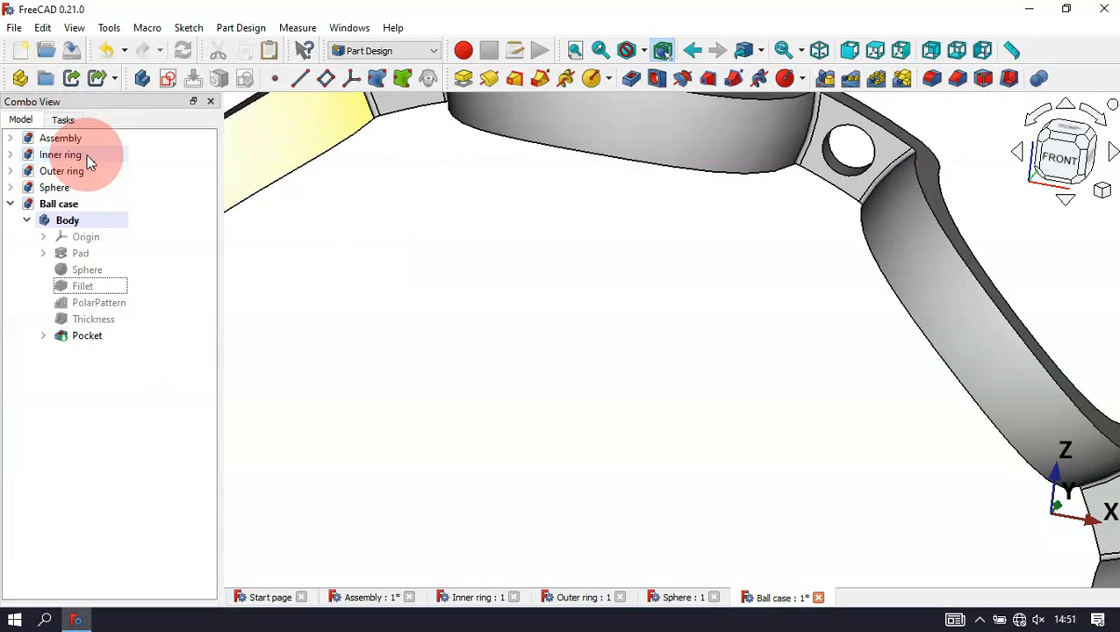
Step: Try to repeat the hole pocket around the ball case with a polar pattern of 8 occurrences over 360°
click(348, 281)
key(Home)
drag(602, 354, 764, 248)
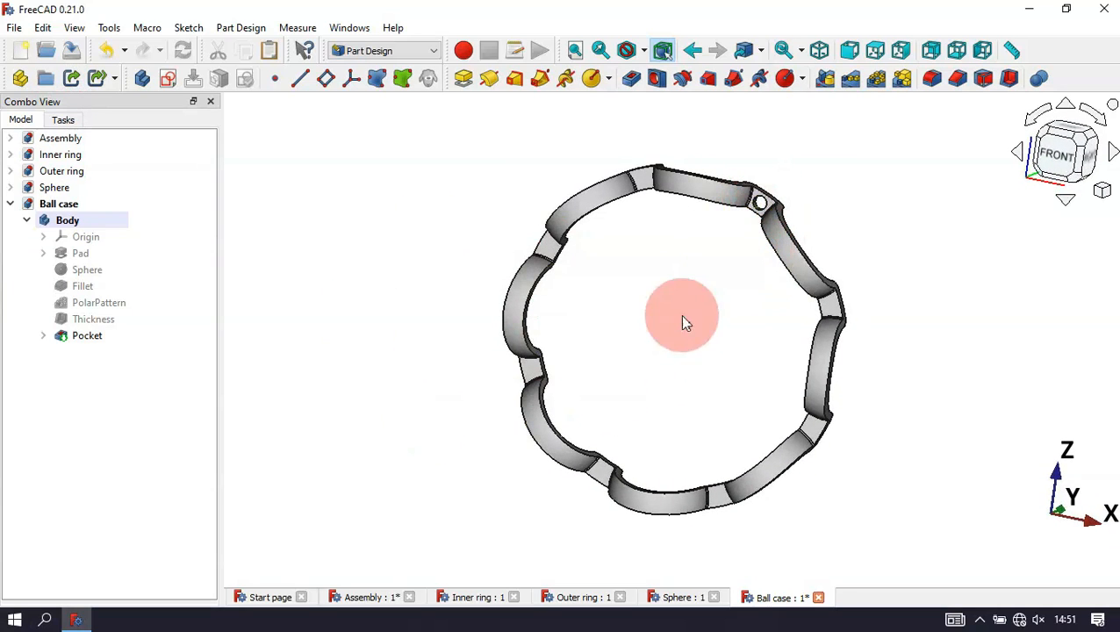
key(0)
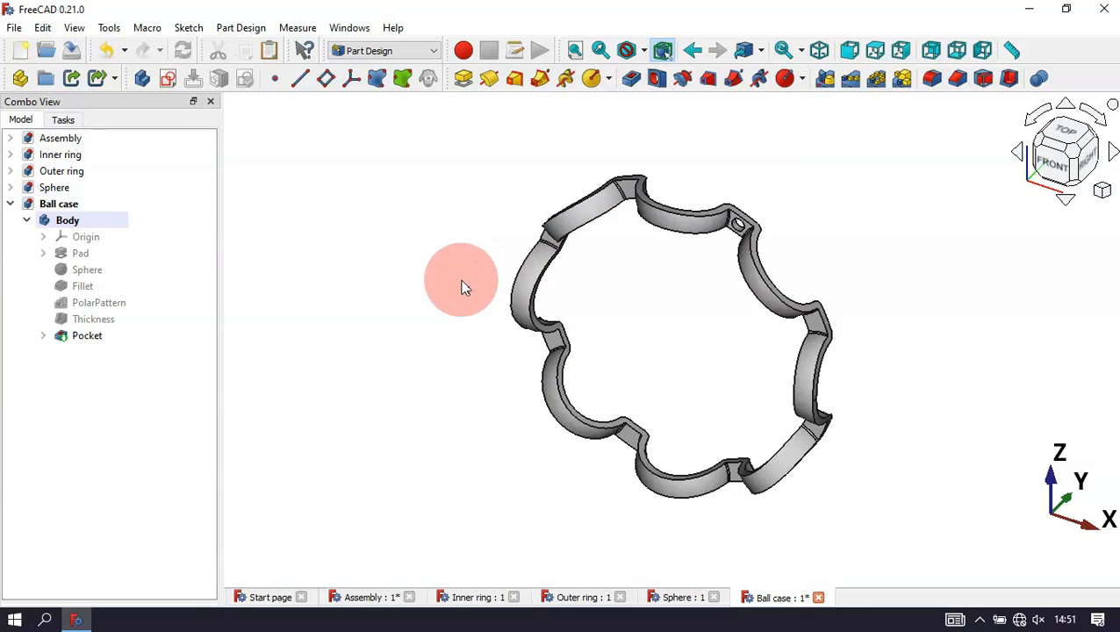
click(85, 340)
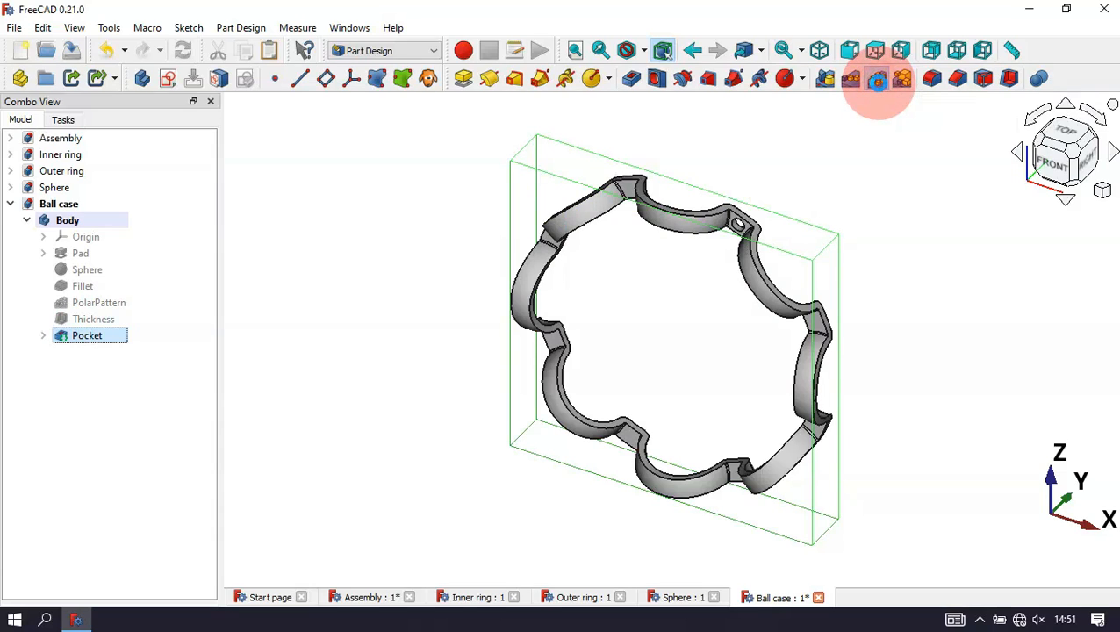
click(876, 80)
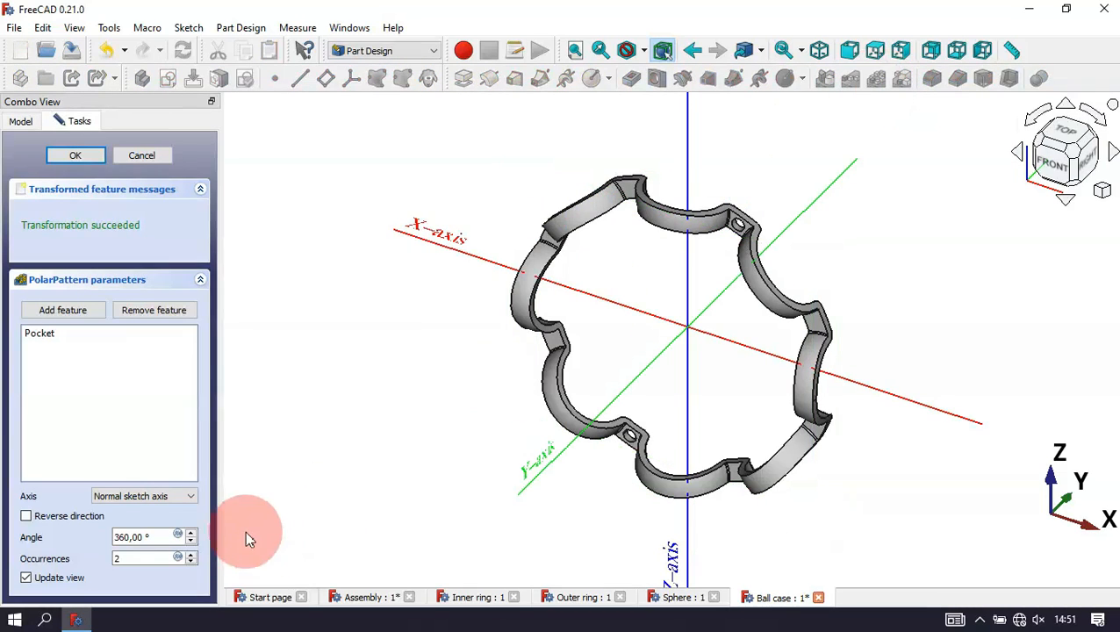
double_click(167, 555)
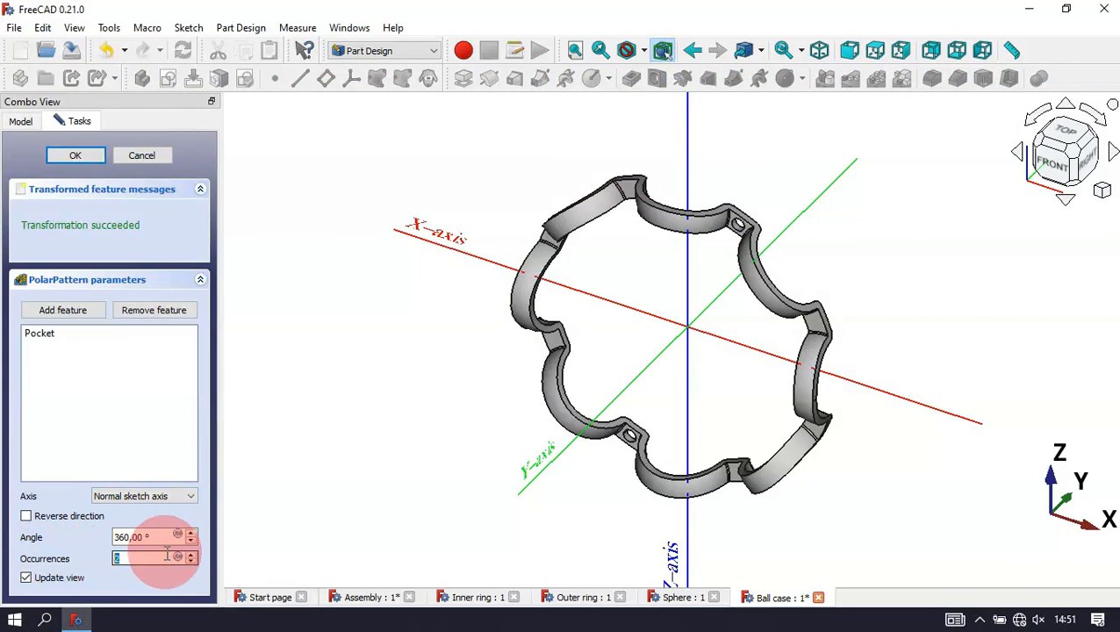
text(8)
click(393, 428)
drag(477, 397, 695, 355)
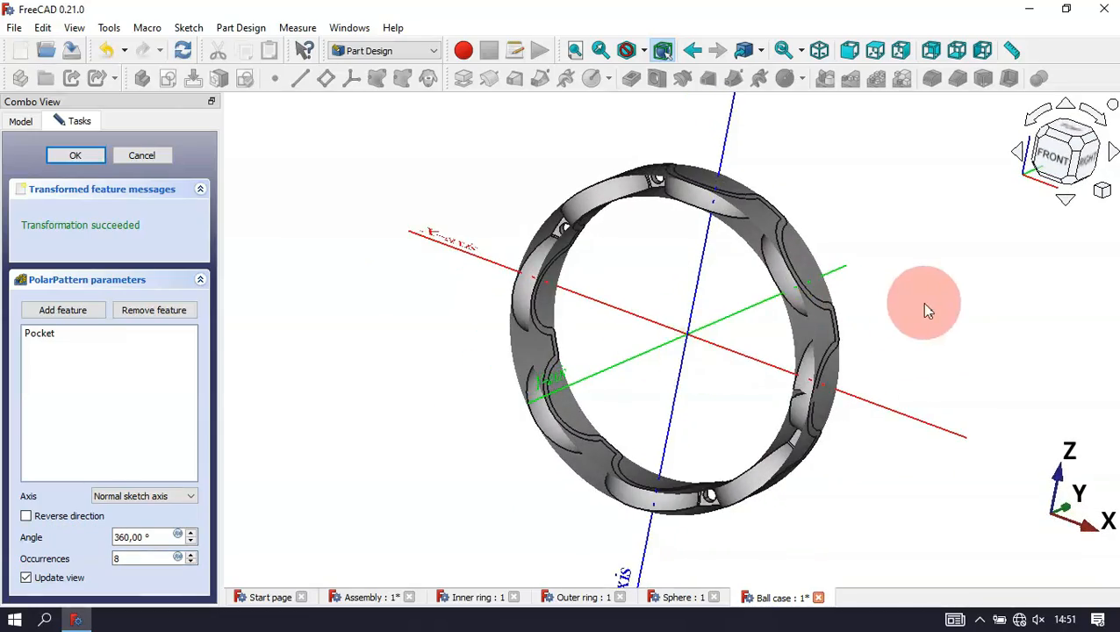
drag(924, 306, 746, 344)
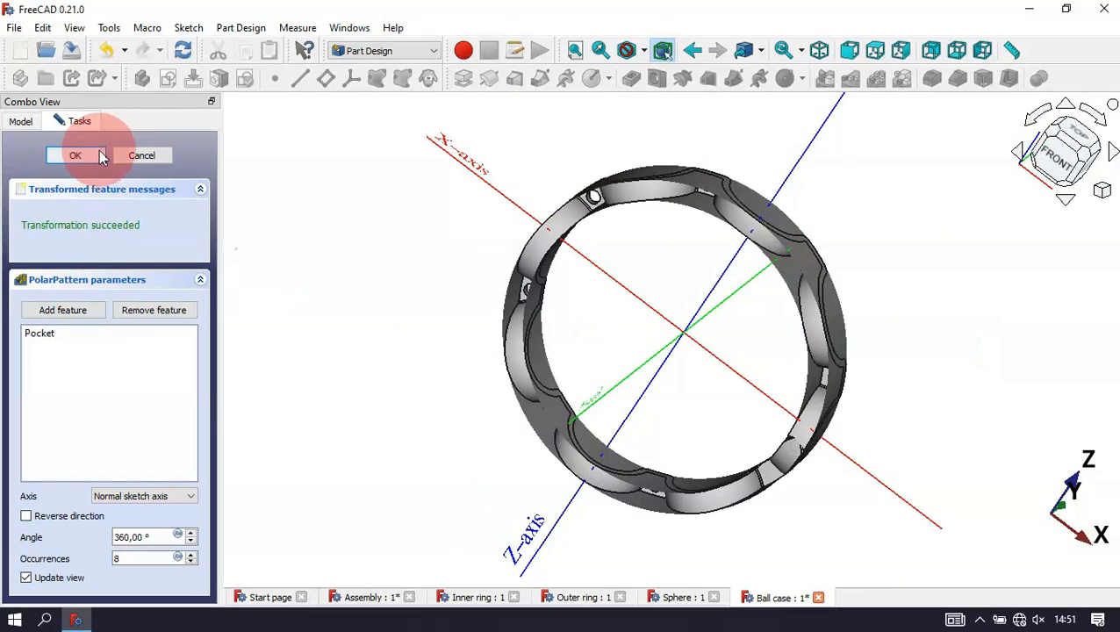
click(101, 155)
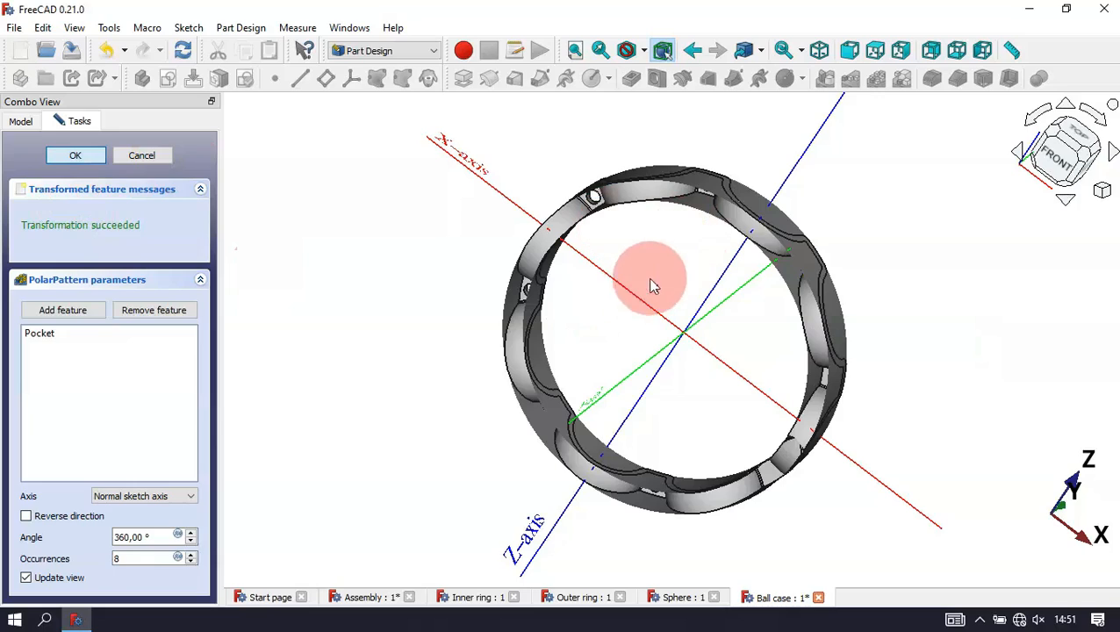
Step: Delete the polar pattern of the pocket from the ball case body
drag(664, 275, 670, 370)
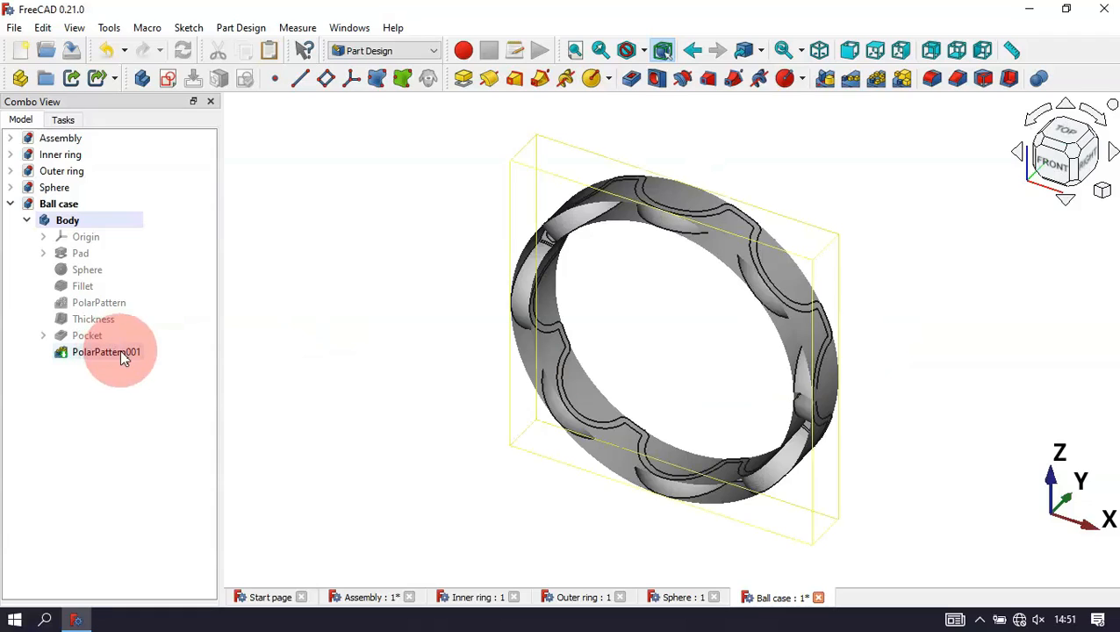
click(123, 352)
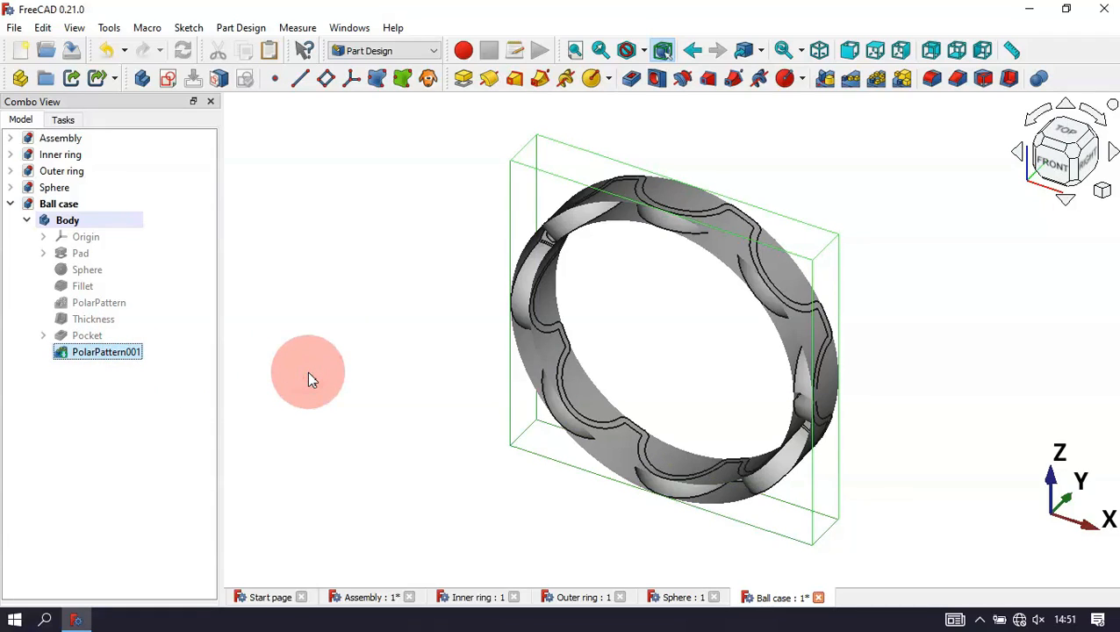
key(Delete)
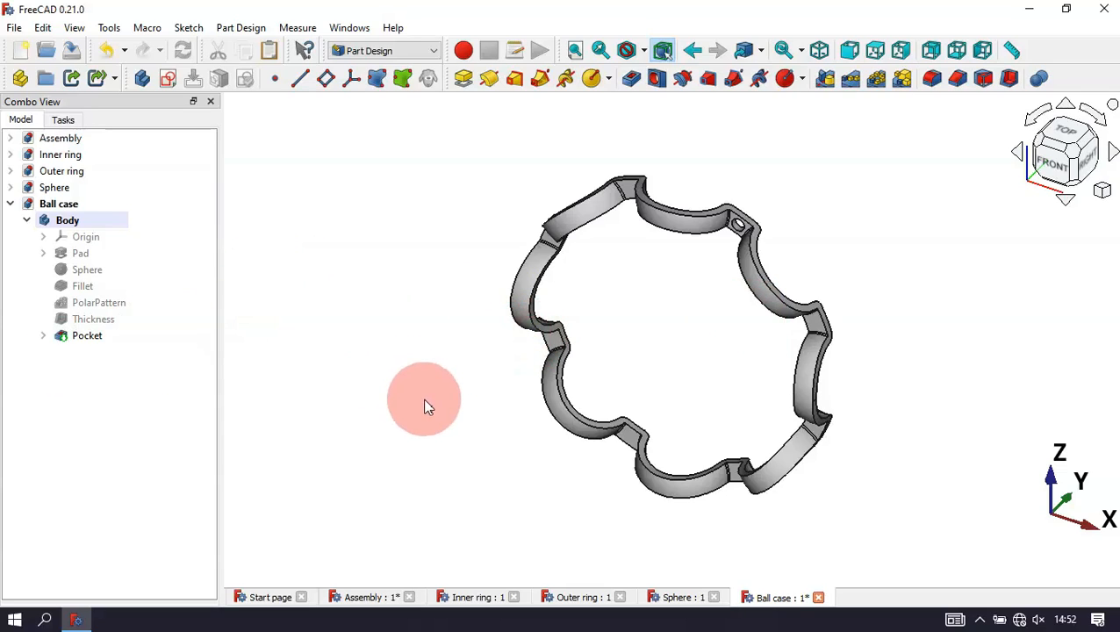
Step: Launch FreeCAD Link from its desktop shortcut
key(super+d)
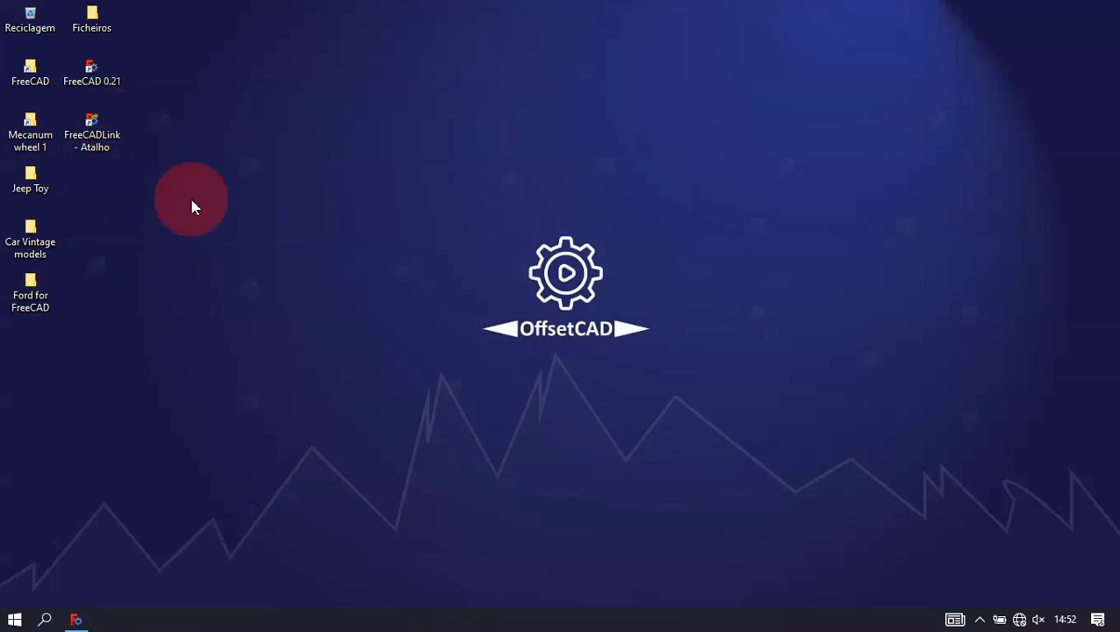
double_click(95, 132)
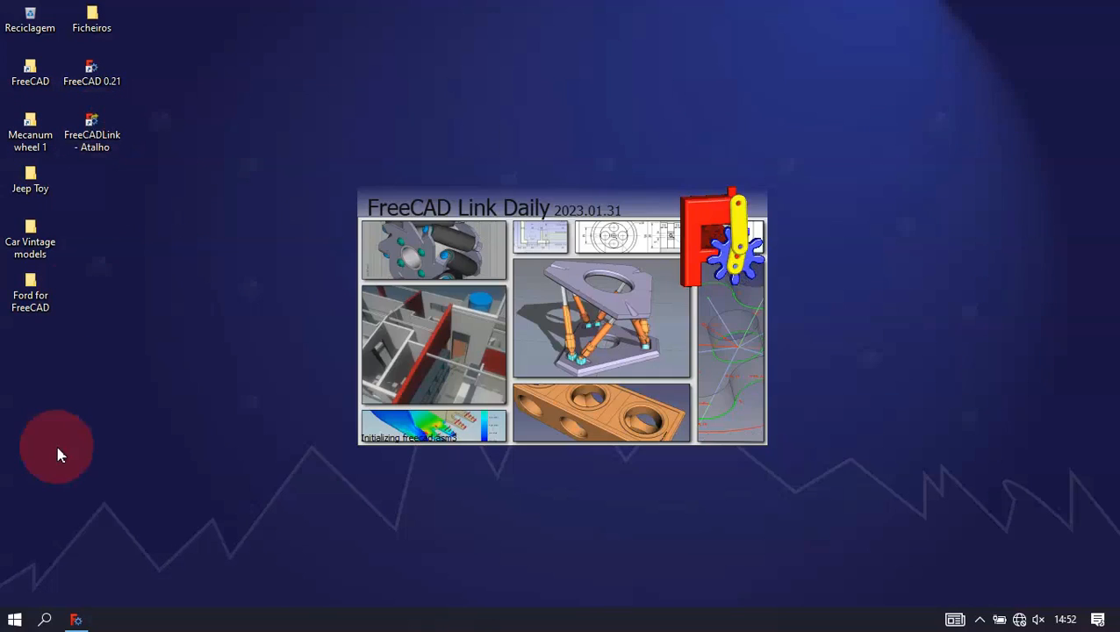
Step: Return to FreeCAD 0.21 to save and close the Ball case document, and switch to FreeCAD Link
click(74, 620)
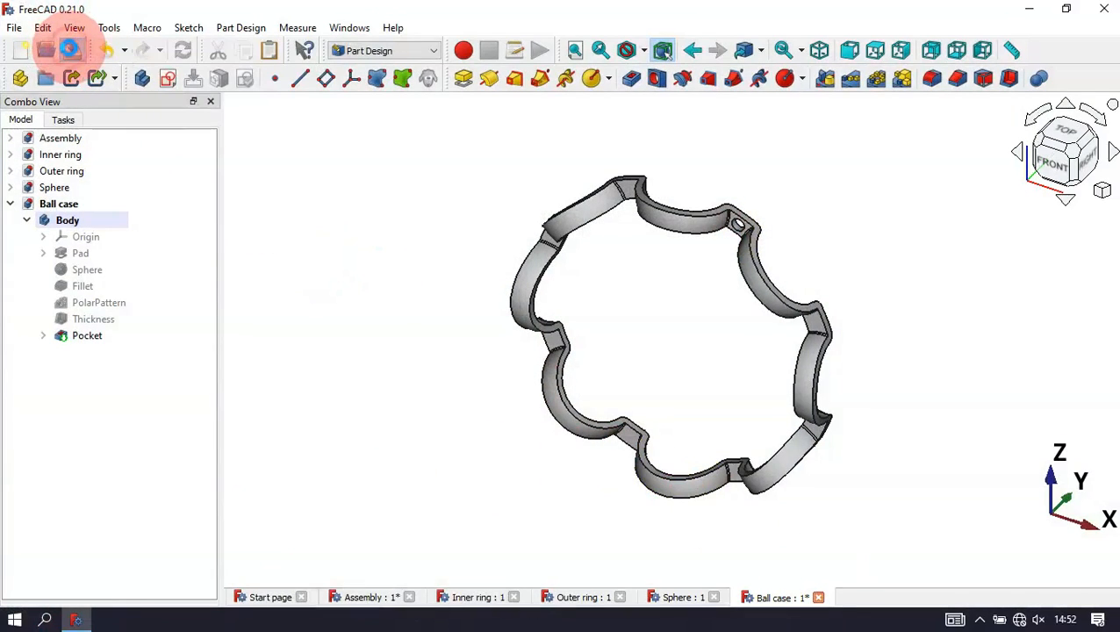
click(70, 50)
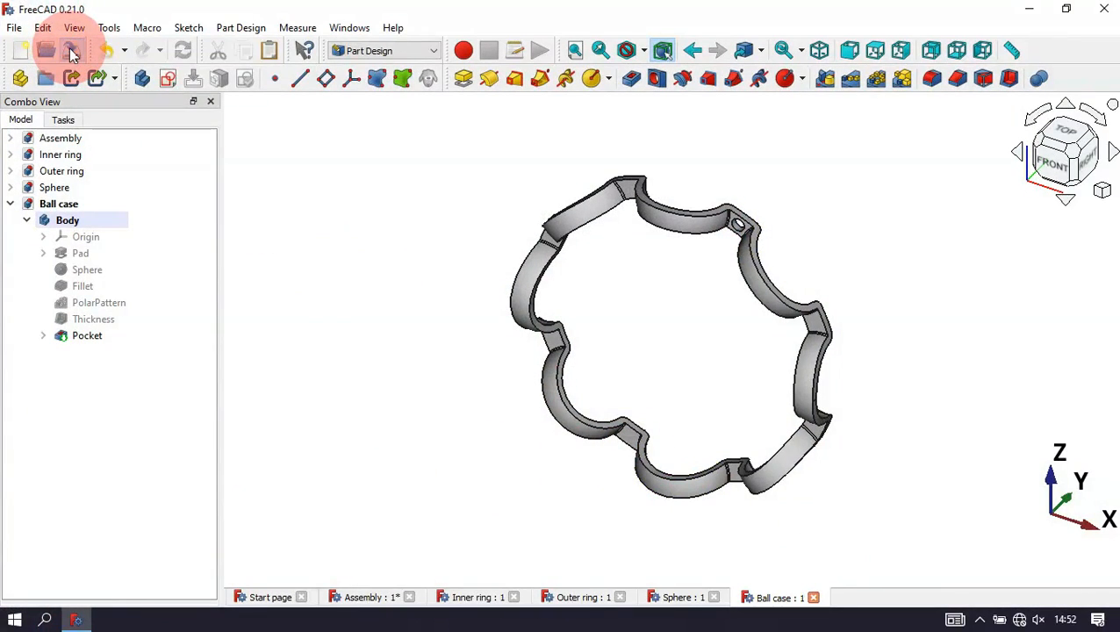
click(814, 598)
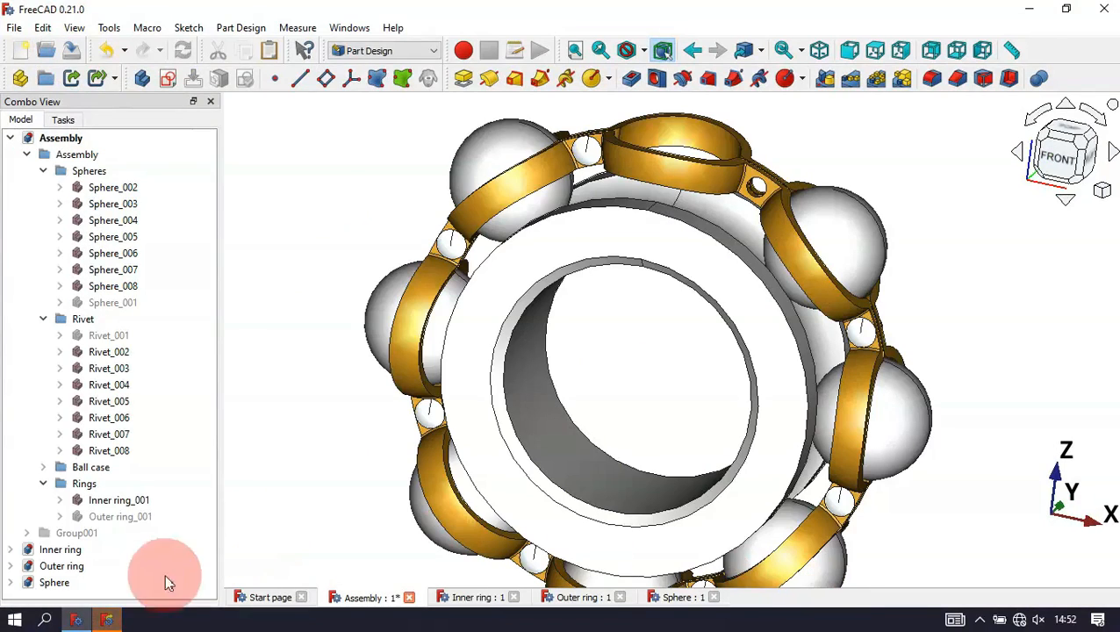
click(111, 621)
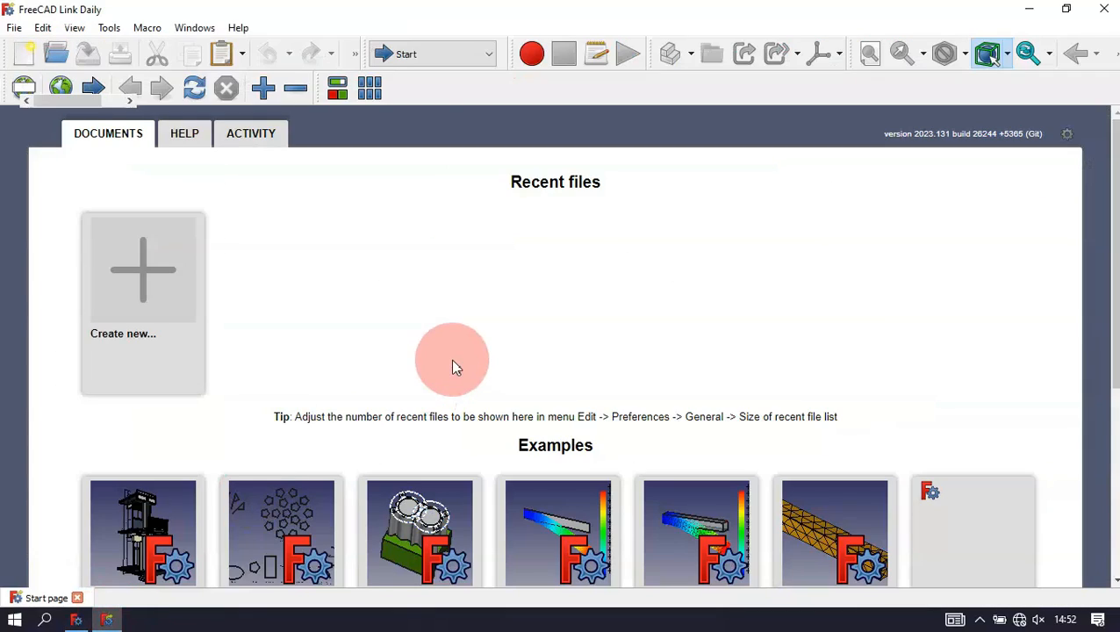
Step: Open Ball case.FCStd in FreeCAD Link and recompute the document for migration
click(331, 290)
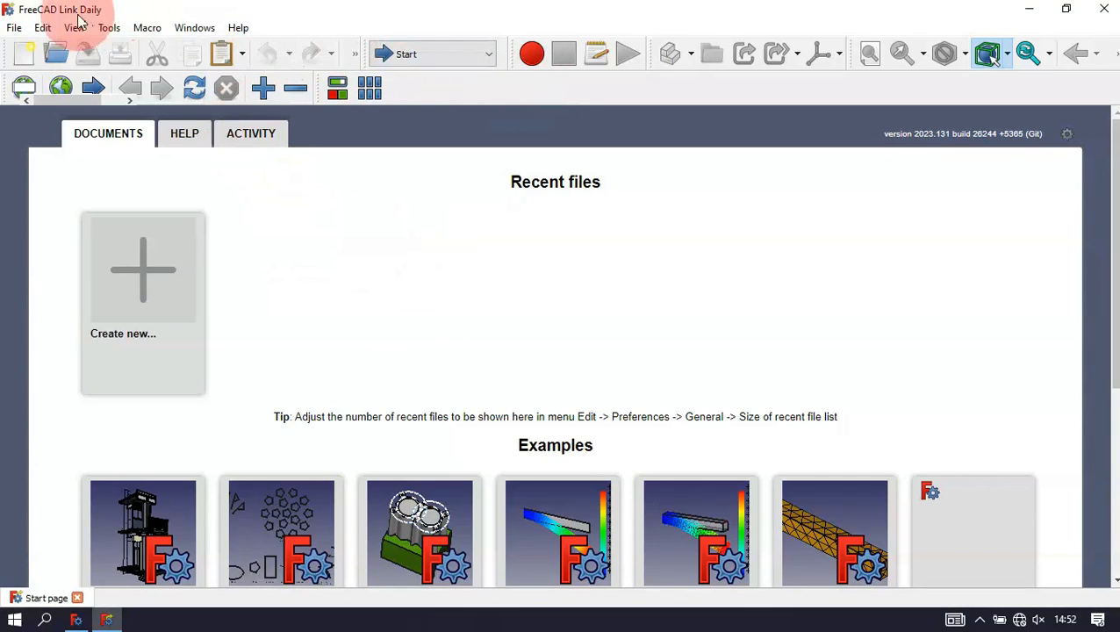
click(52, 61)
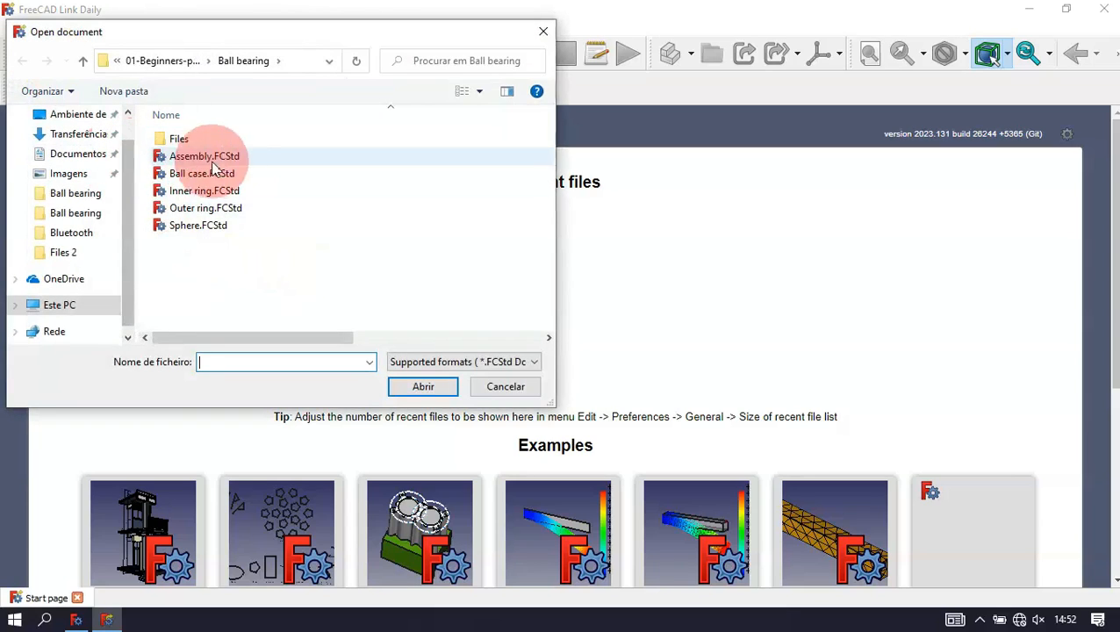
double_click(261, 178)
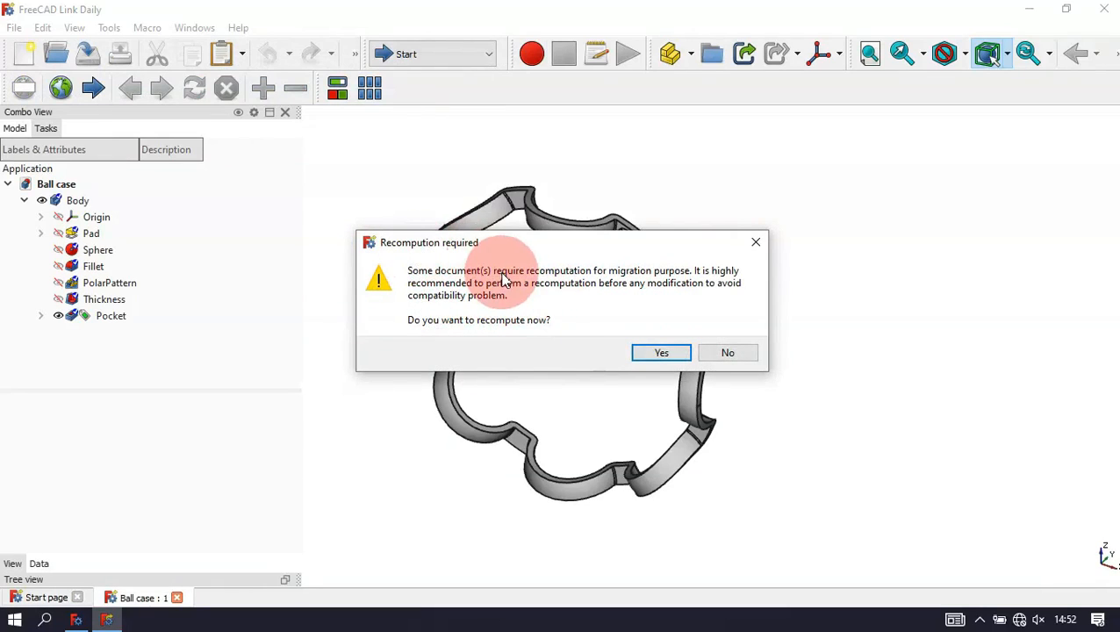
click(669, 352)
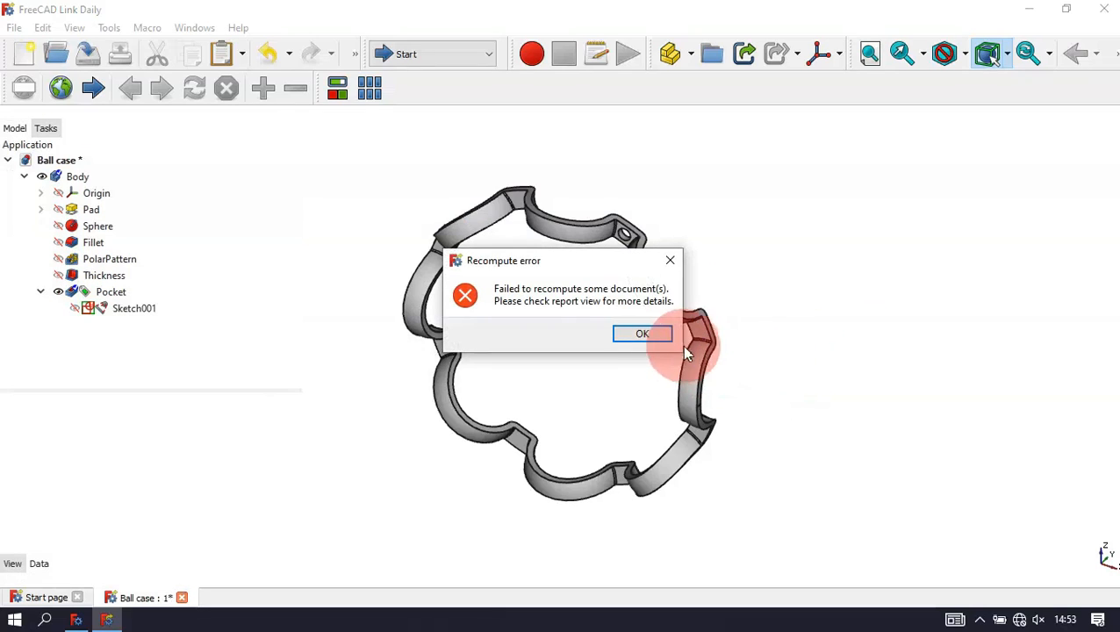
click(640, 334)
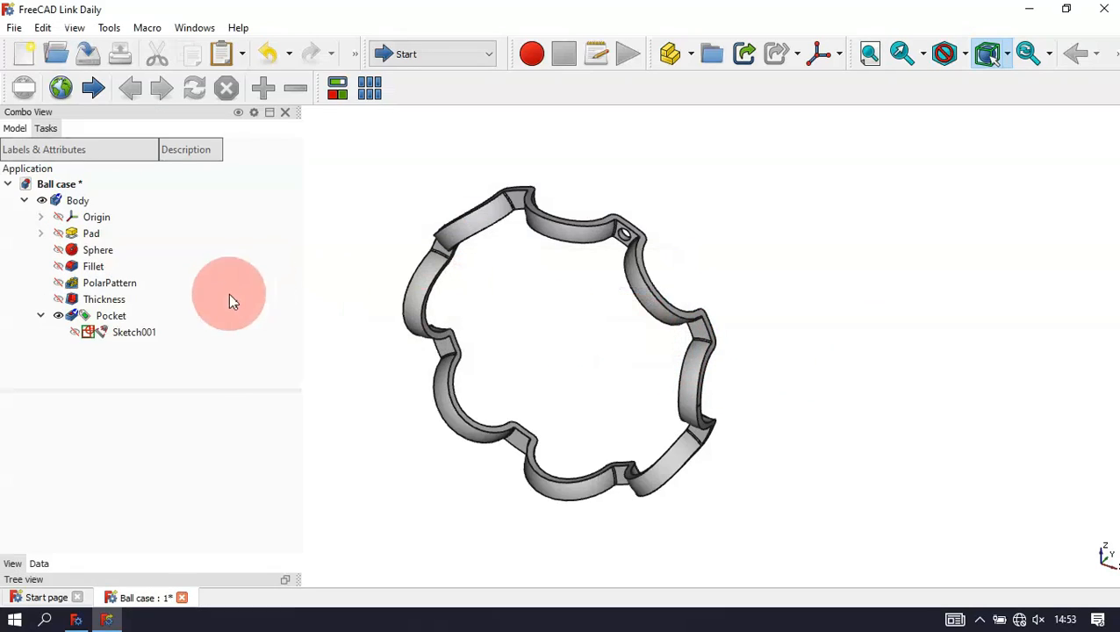
Step: Reattach the pocket's sketch, Sketch001, in Plane face mode to the flat face around the hole between two ball seats
click(144, 336)
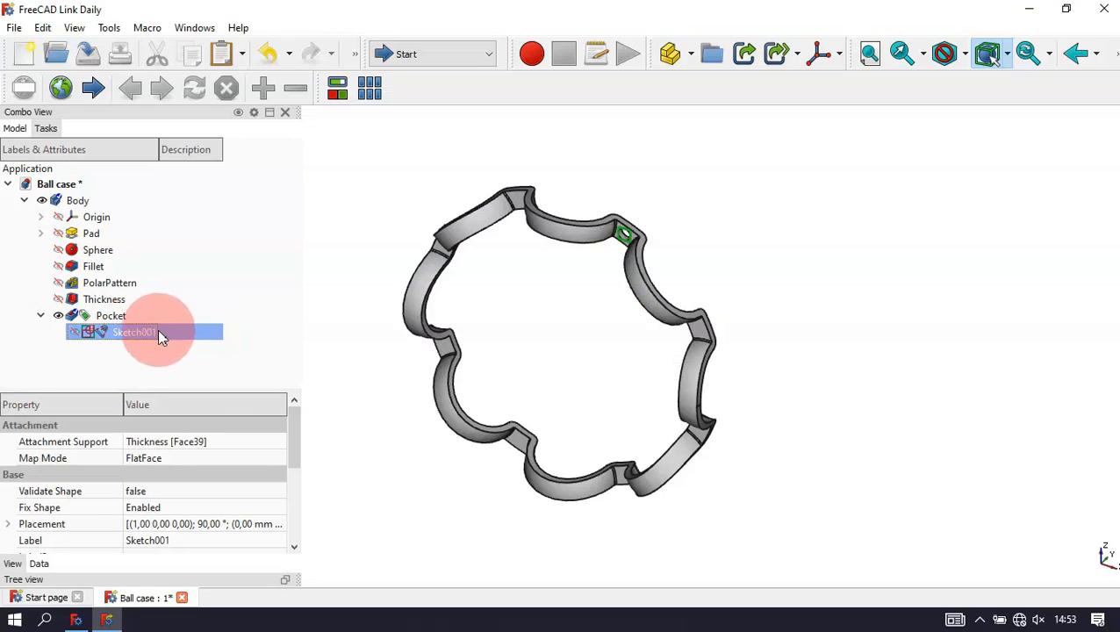
right_click(157, 331)
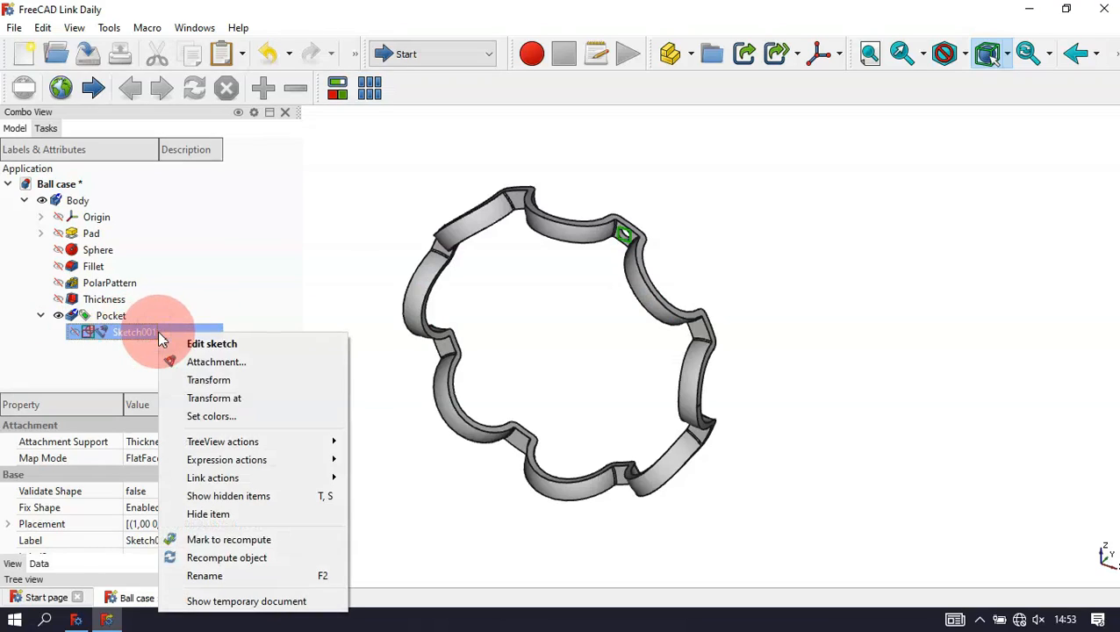
click(243, 363)
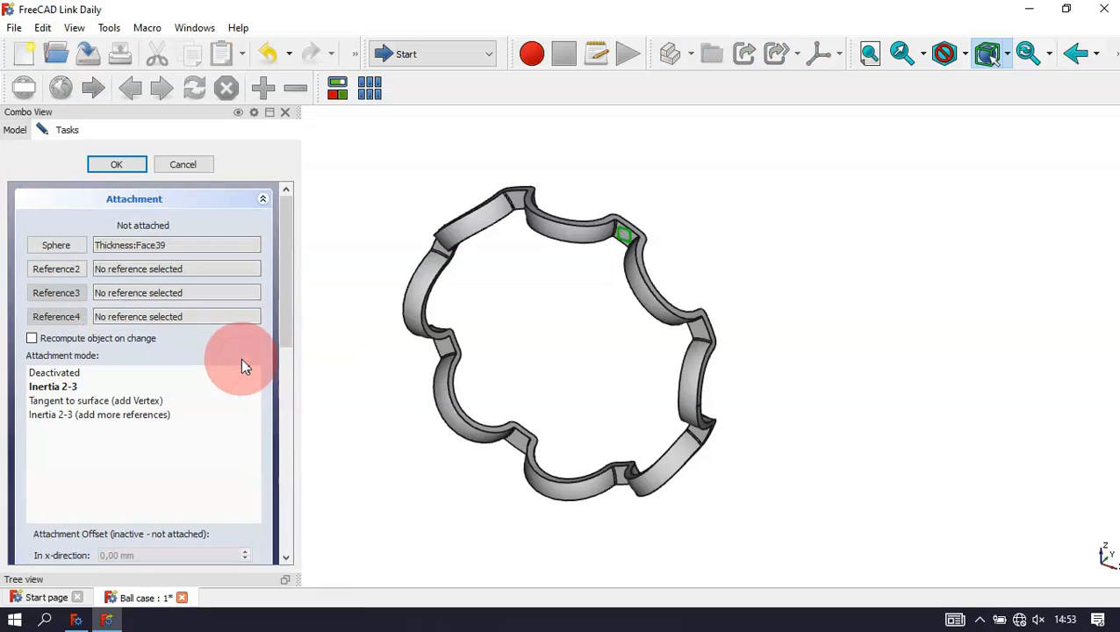
scroll(632, 236, up, 5)
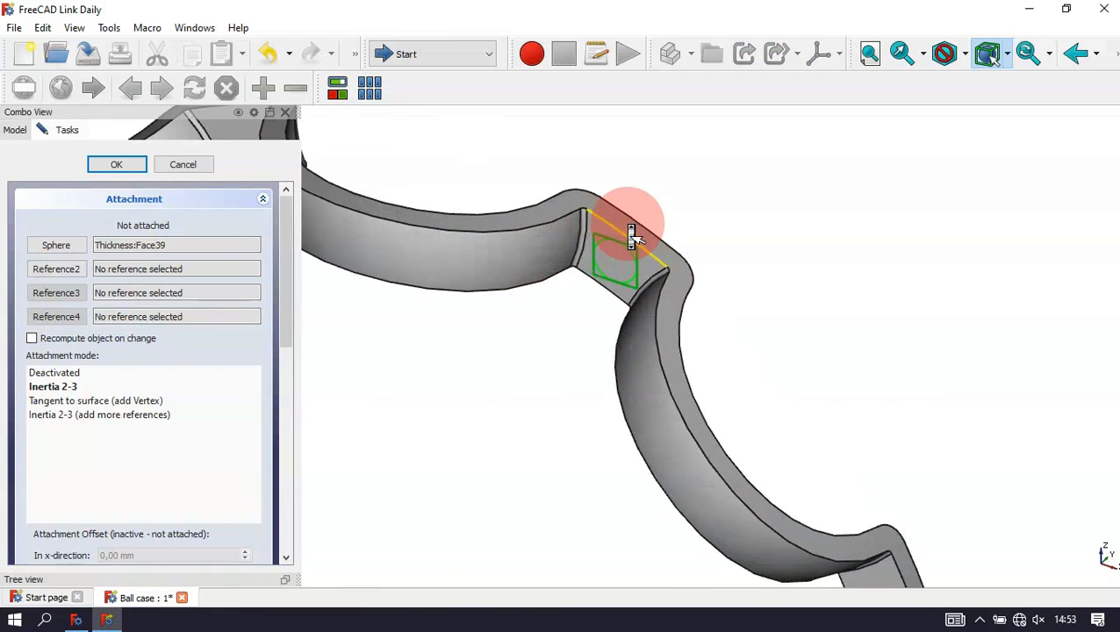
click(54, 250)
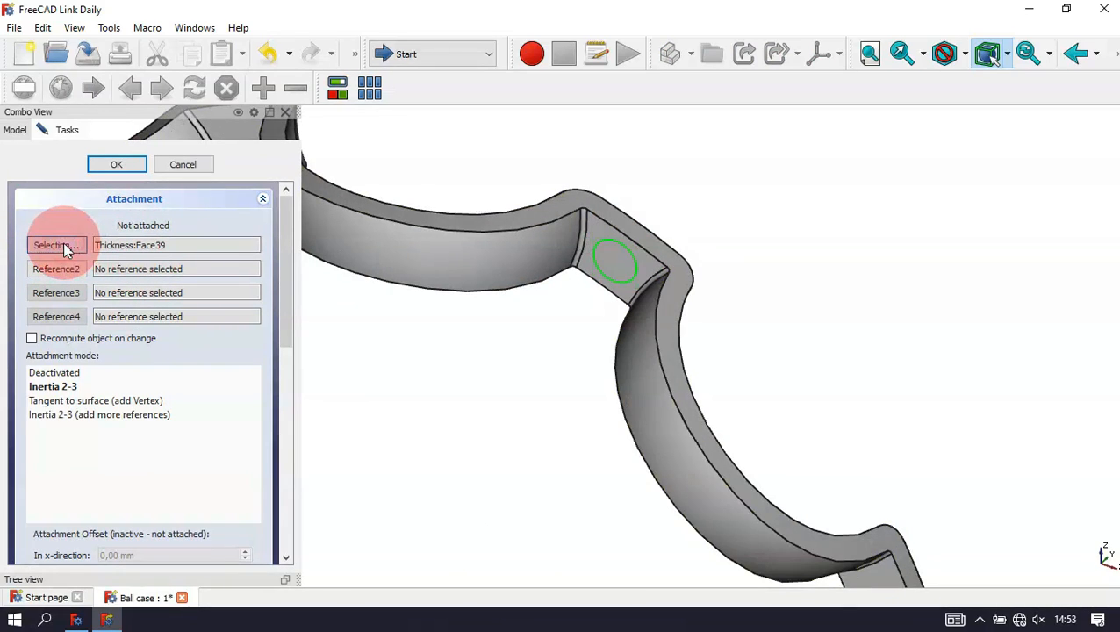
click(595, 230)
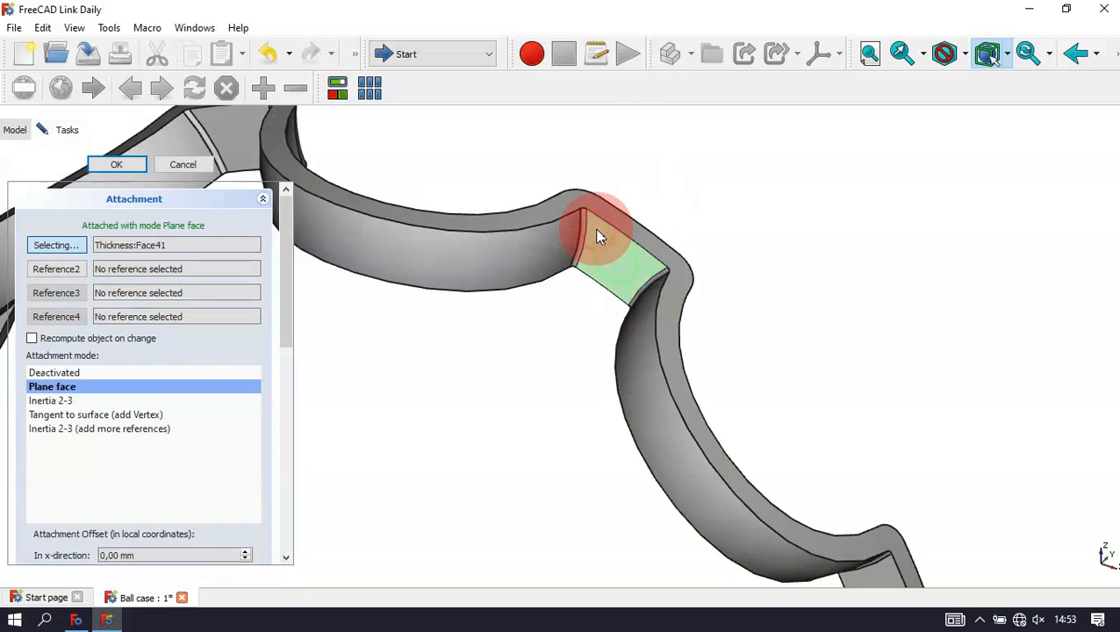
click(150, 174)
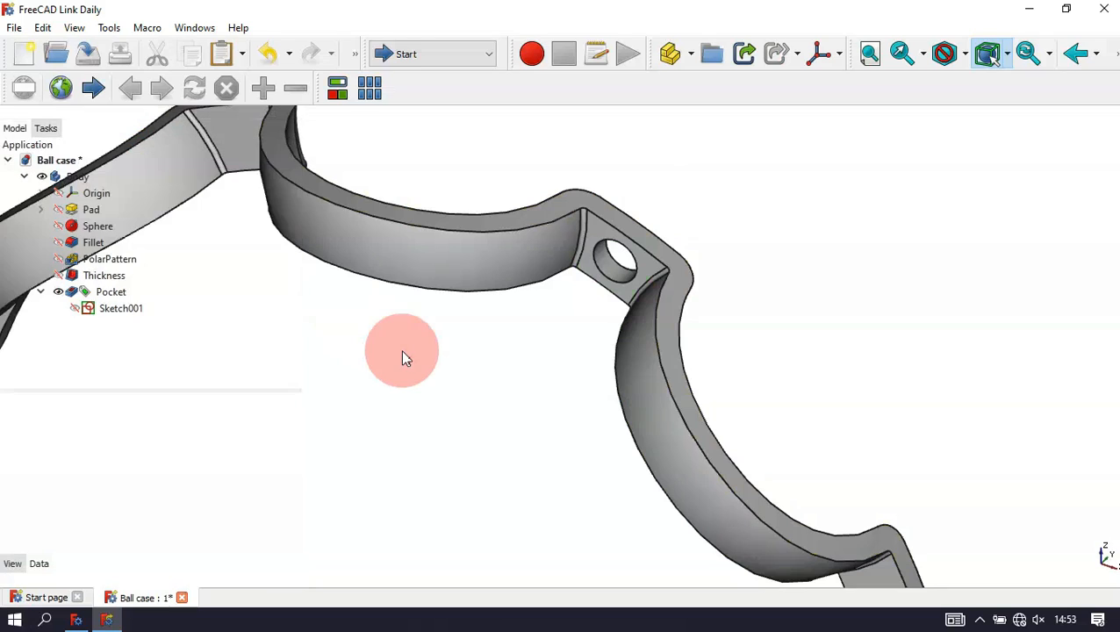
key(Home)
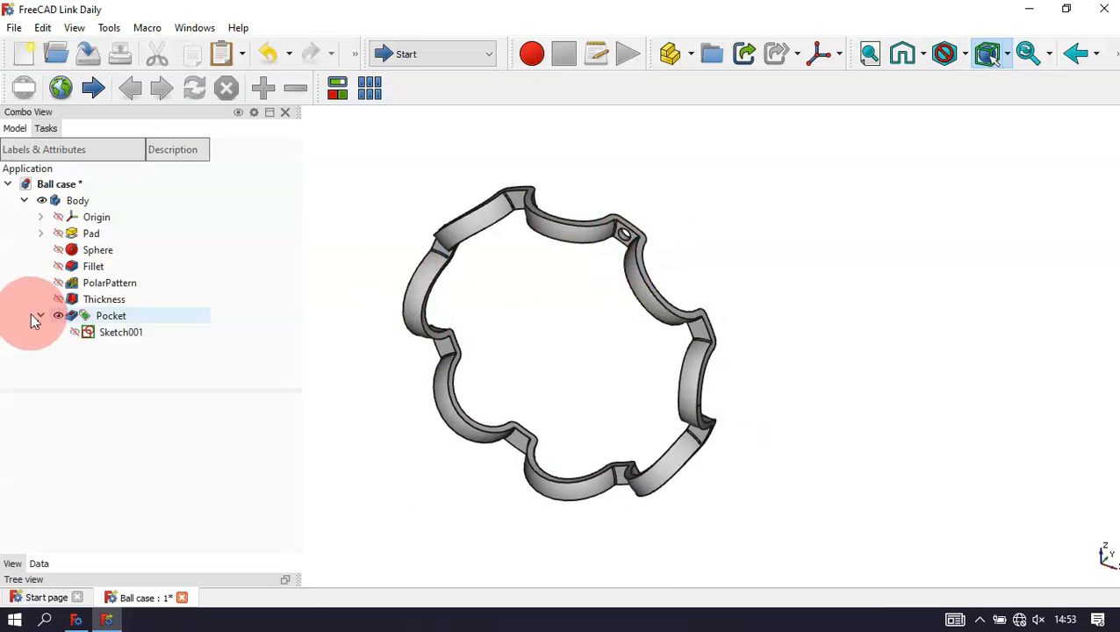
Step: Switch to the Part Design workbench and return to the ball case's model tree
click(40, 316)
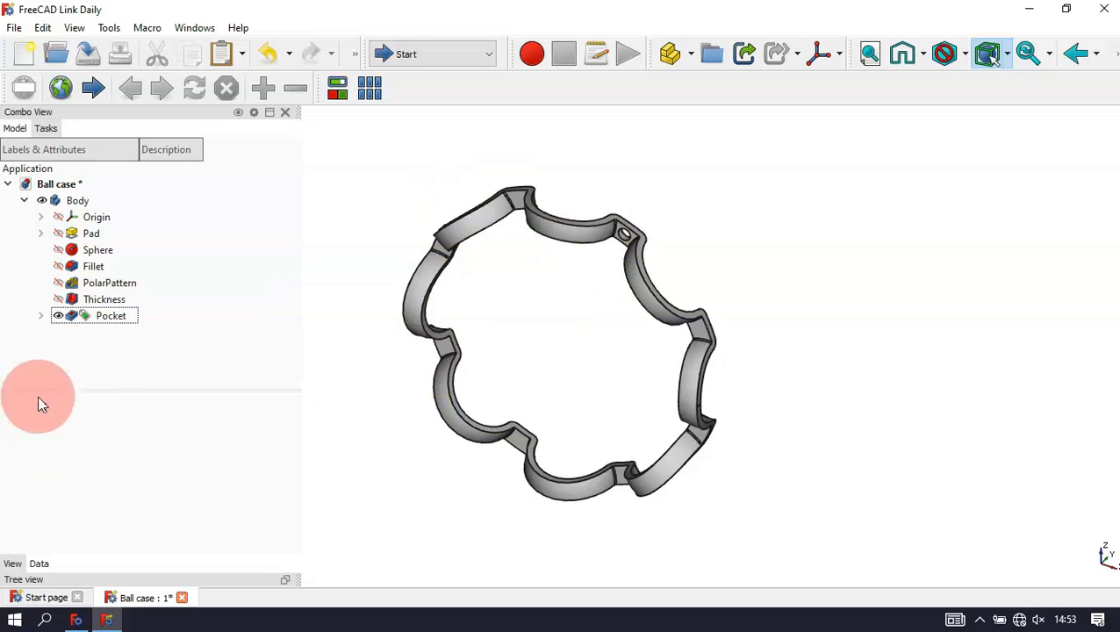
click(122, 318)
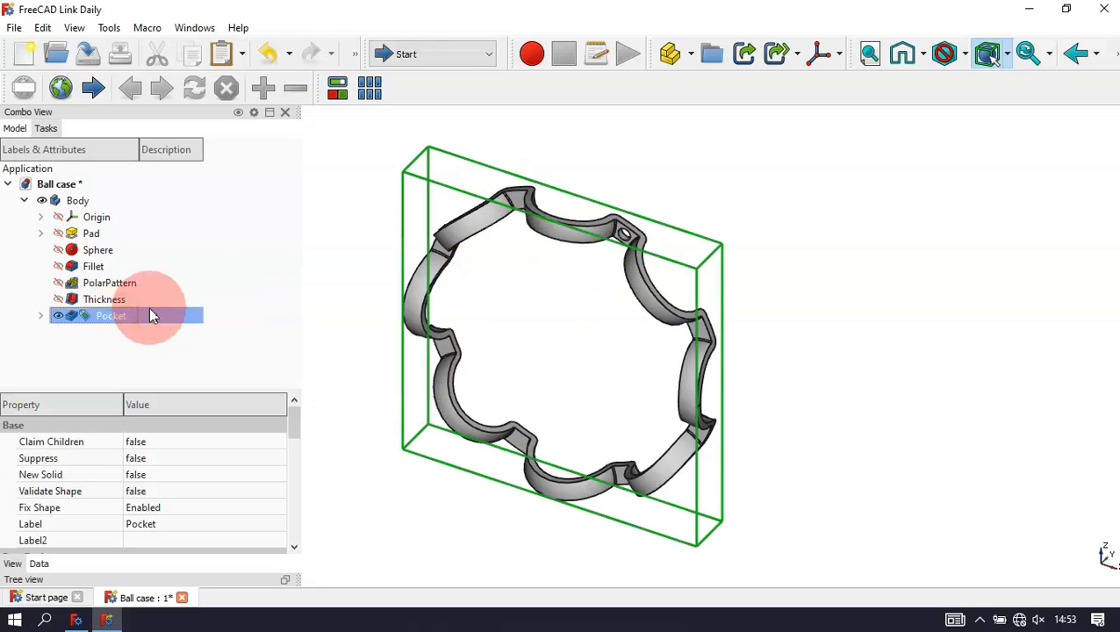
click(447, 131)
click(481, 50)
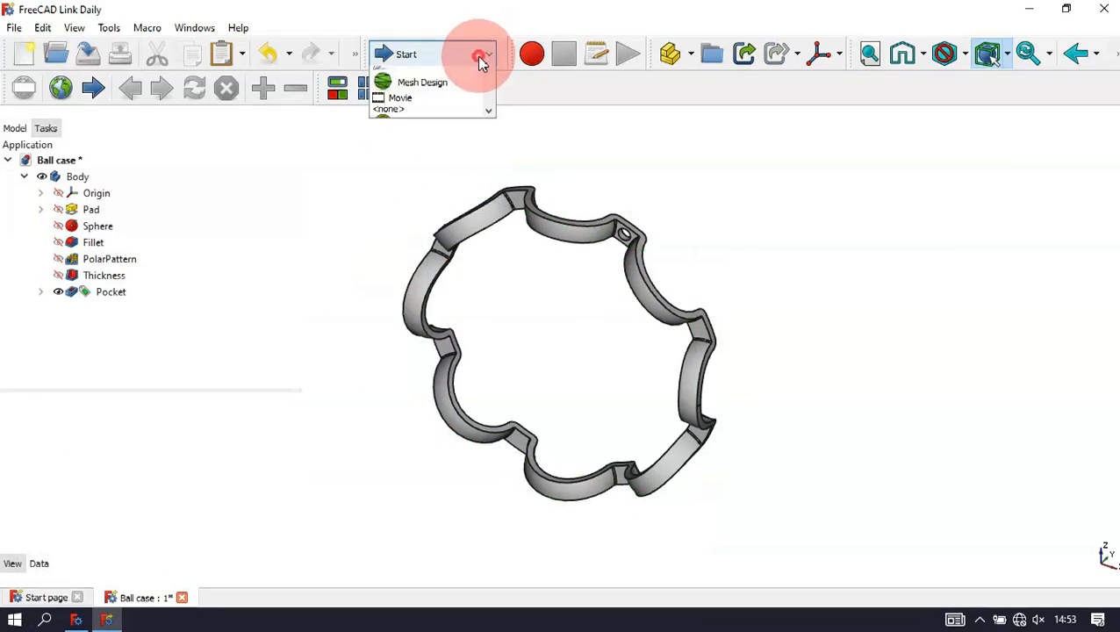
click(438, 129)
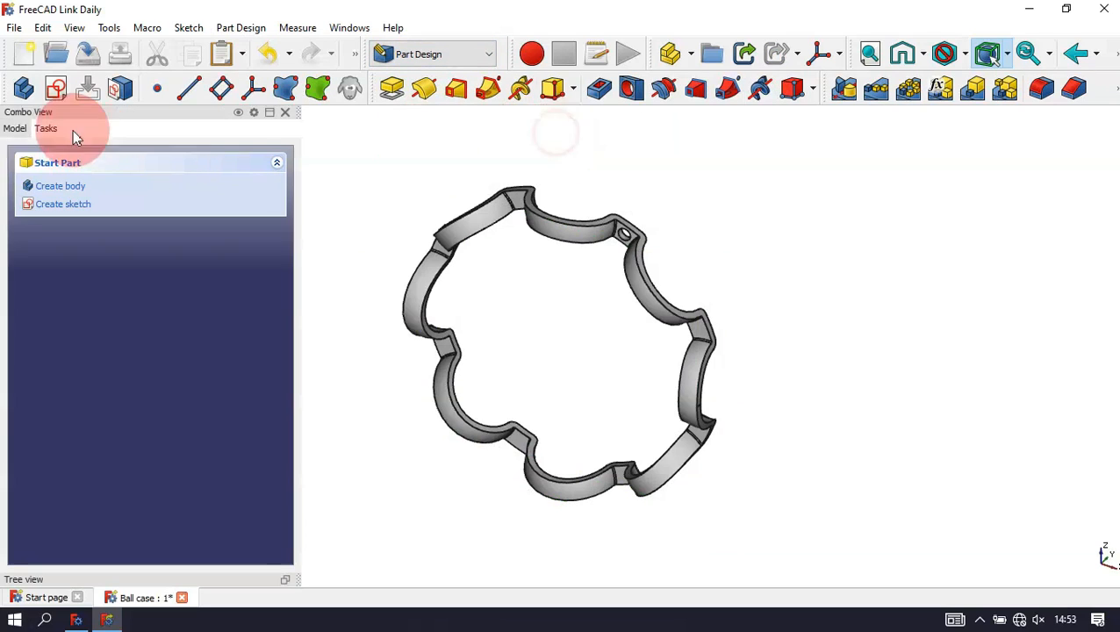
click(19, 132)
Step: Repeat the hole pocket around the ball case with a polar pattern of 8 occurrences over 360°, and save the document
click(108, 316)
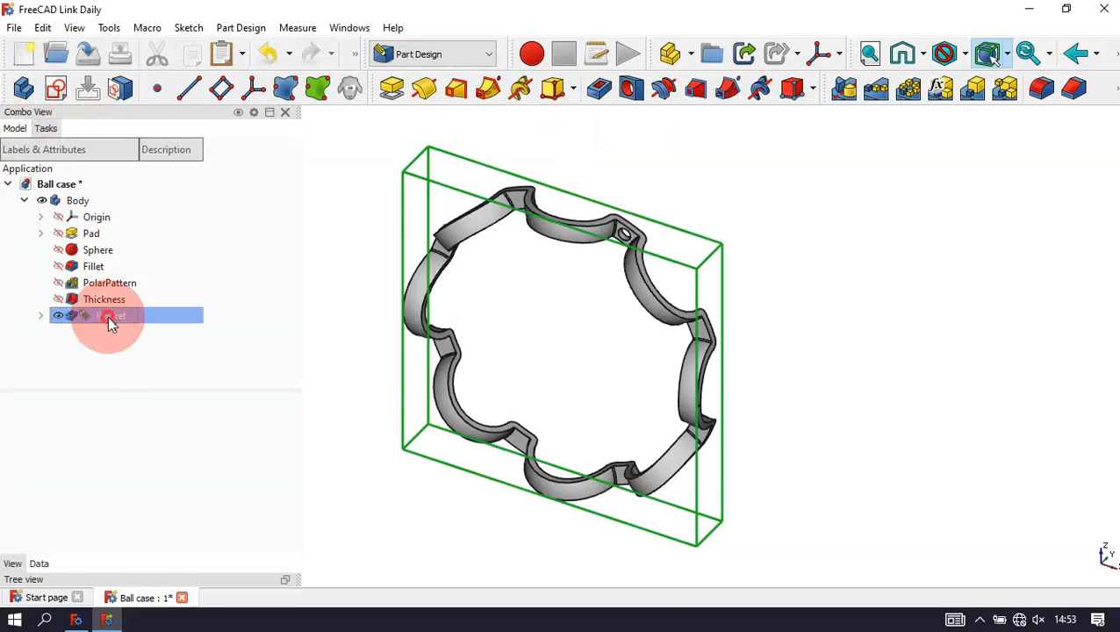
click(914, 91)
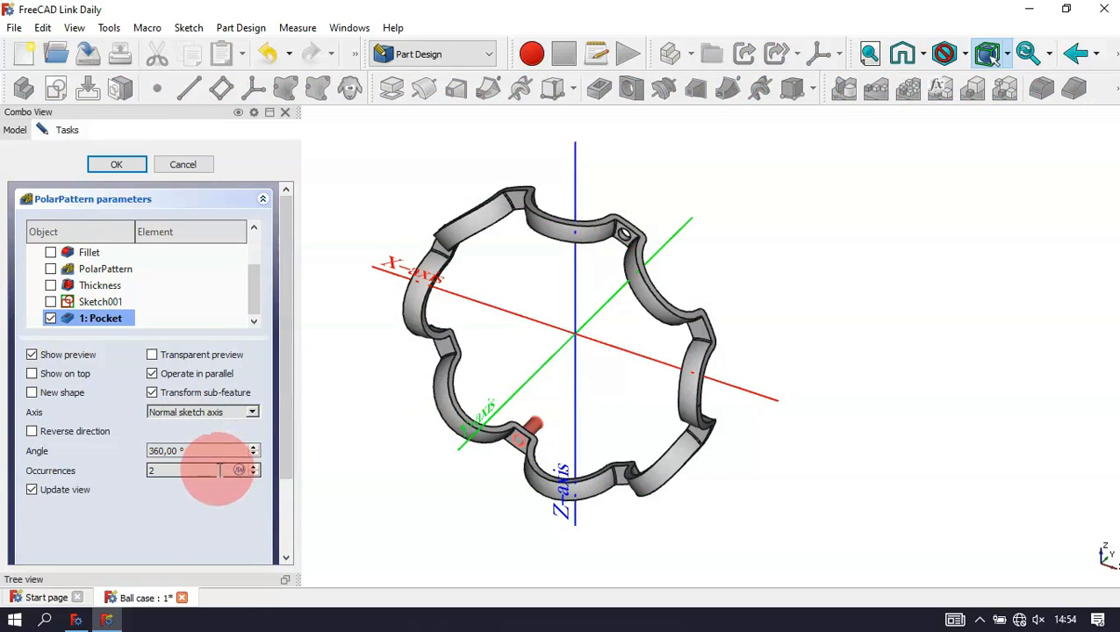
drag(170, 471, 84, 466)
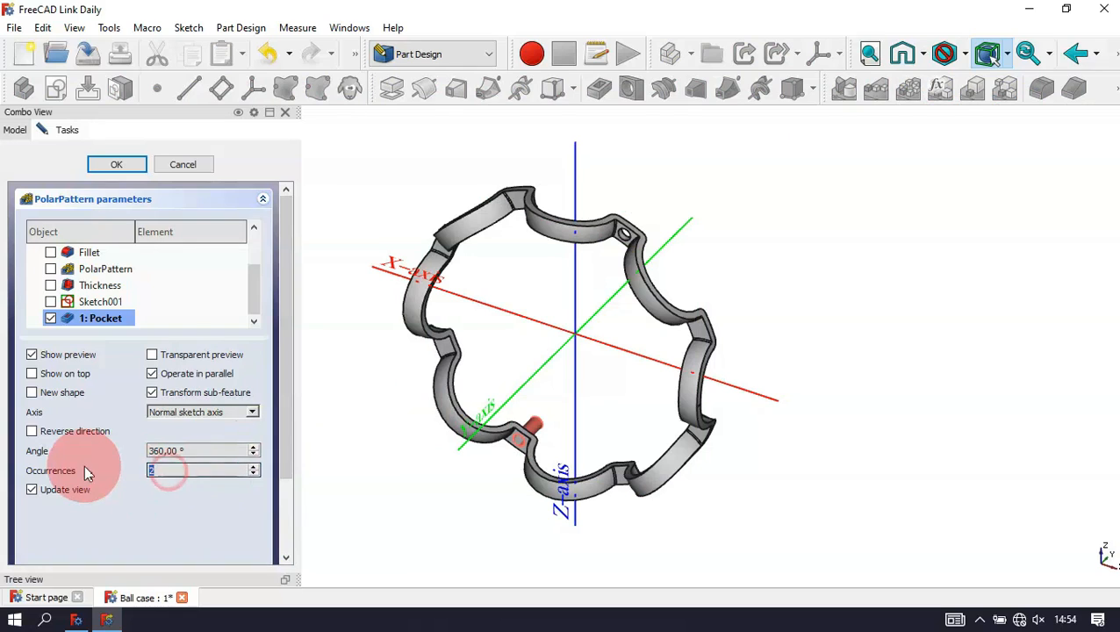
text(8)
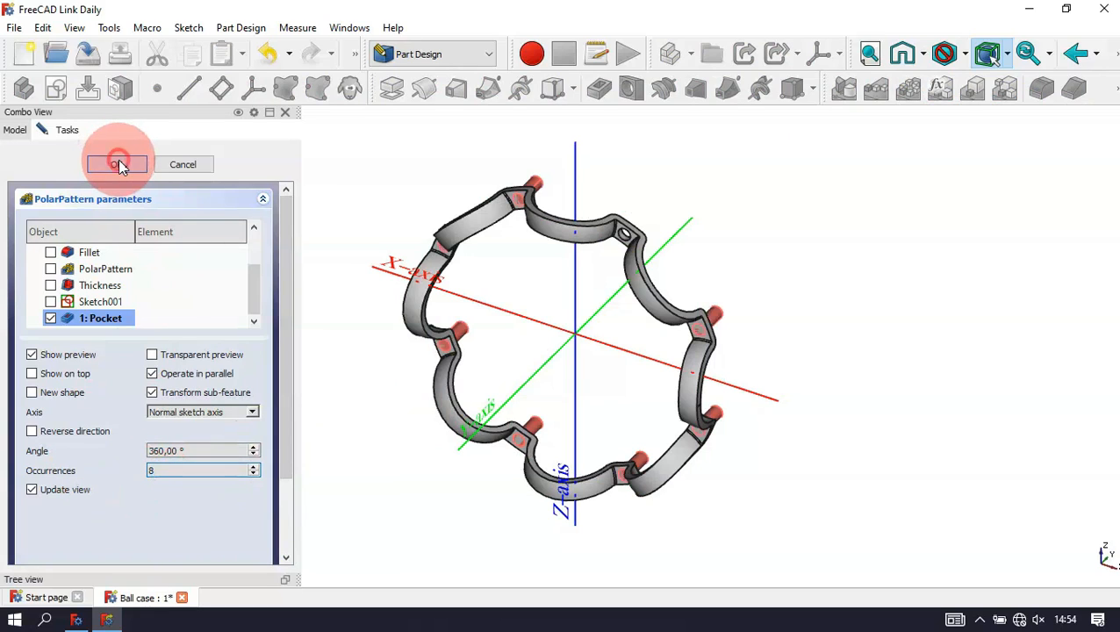
drag(551, 396, 808, 343)
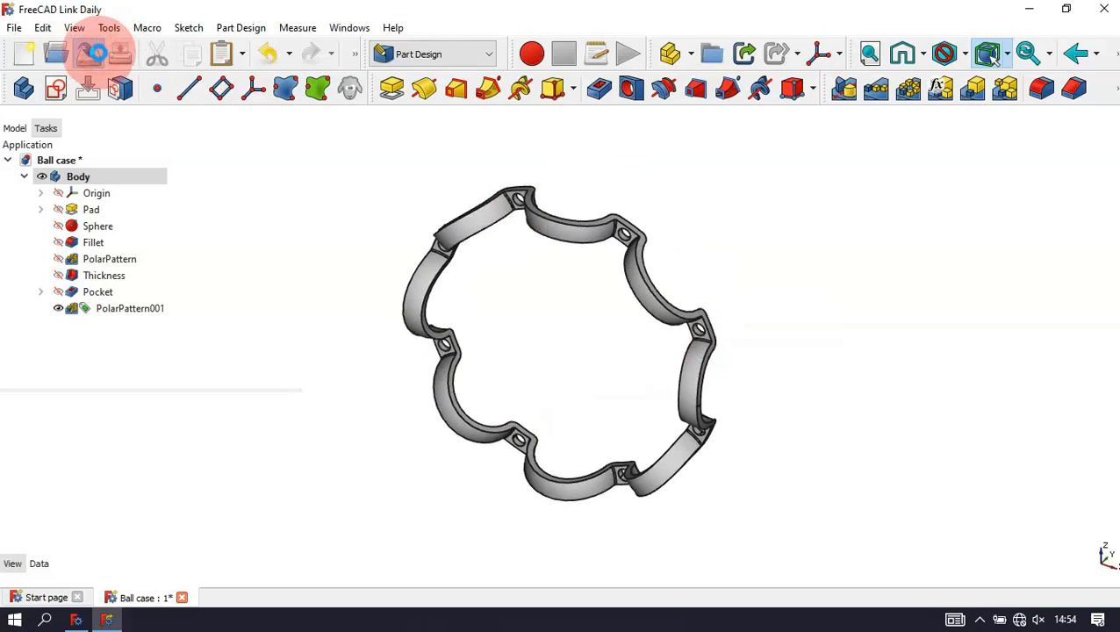
click(101, 59)
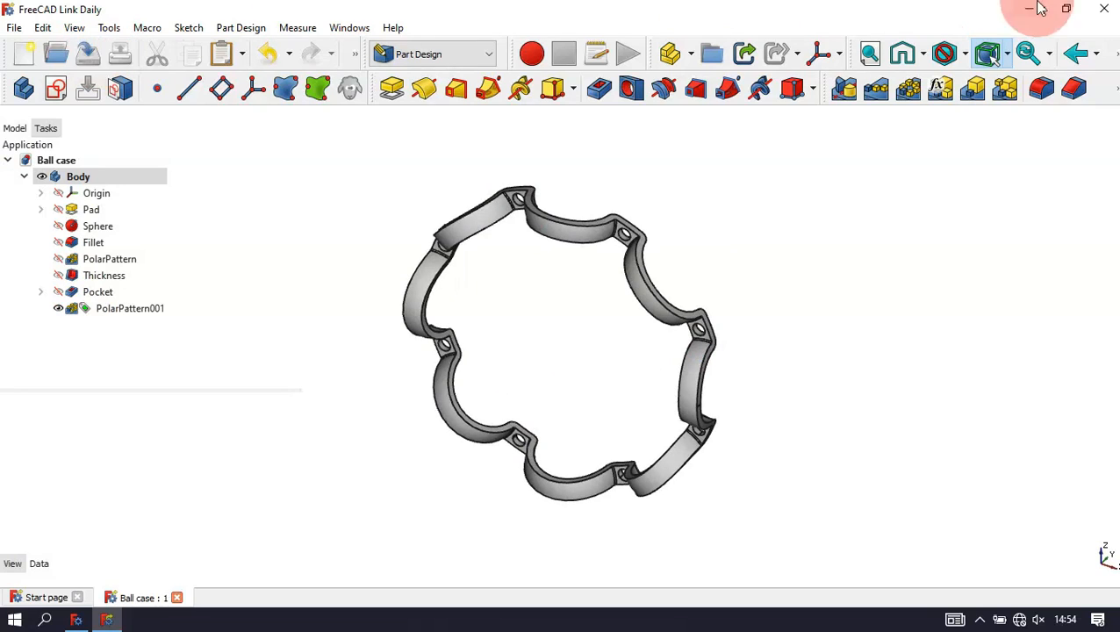
Step: Close FreeCAD Link and open Ball case.FCStd in FreeCAD 0.21 to inspect the patterned holes around the case
click(1097, 9)
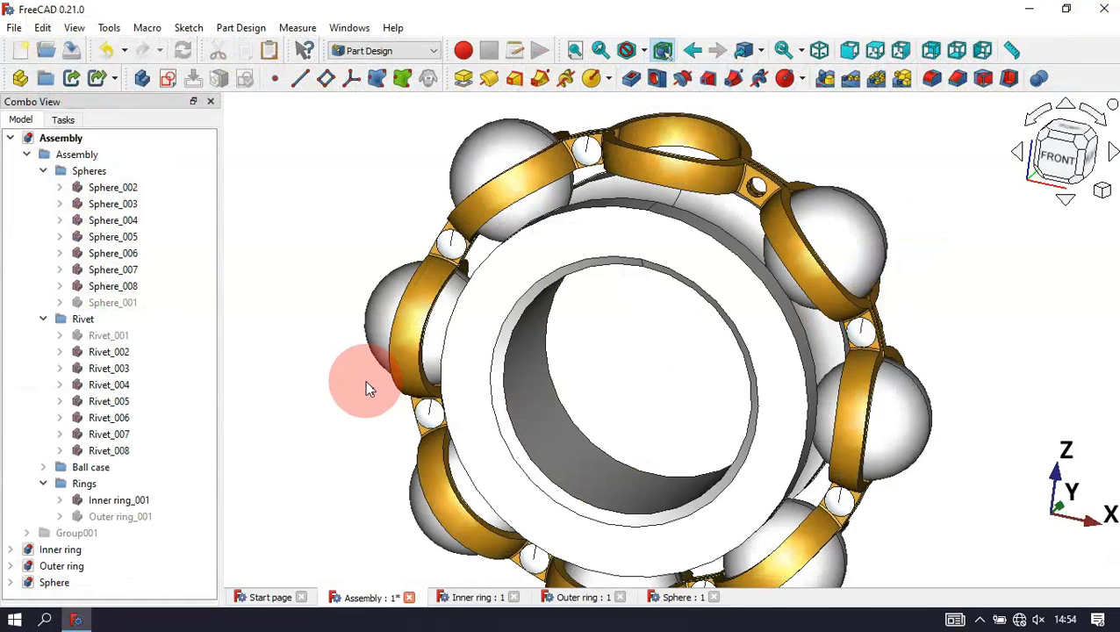
key(0)
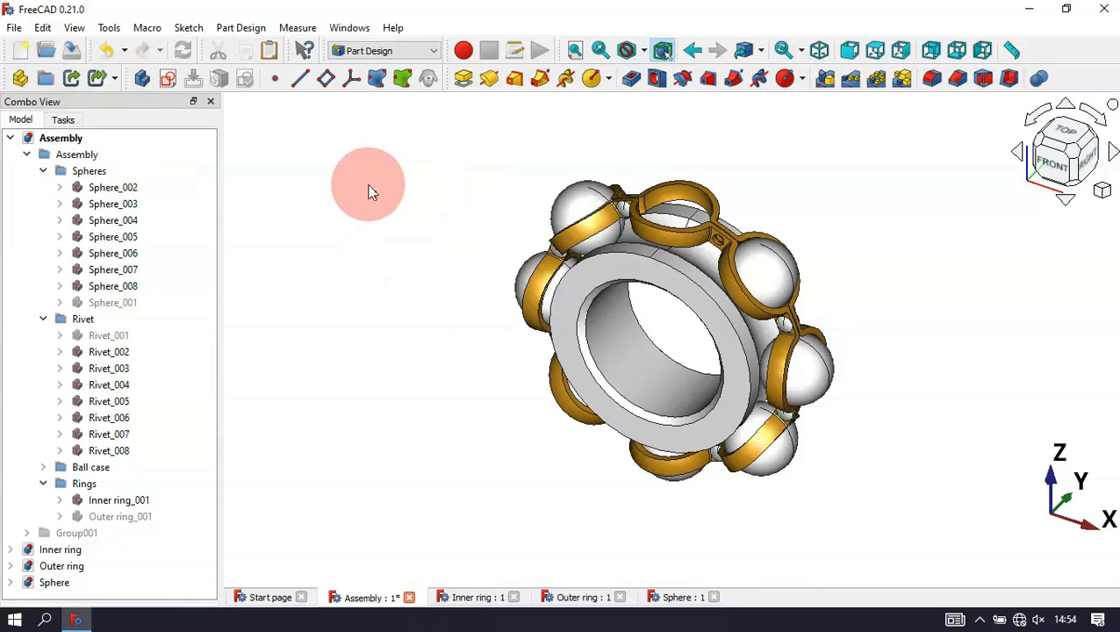
click(47, 52)
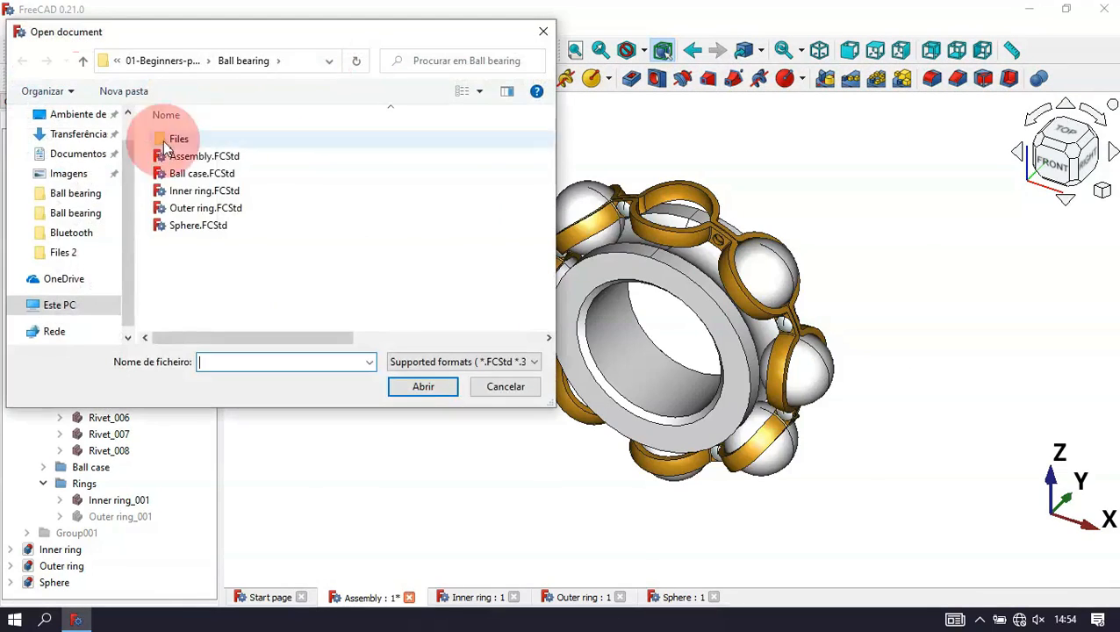
double_click(258, 173)
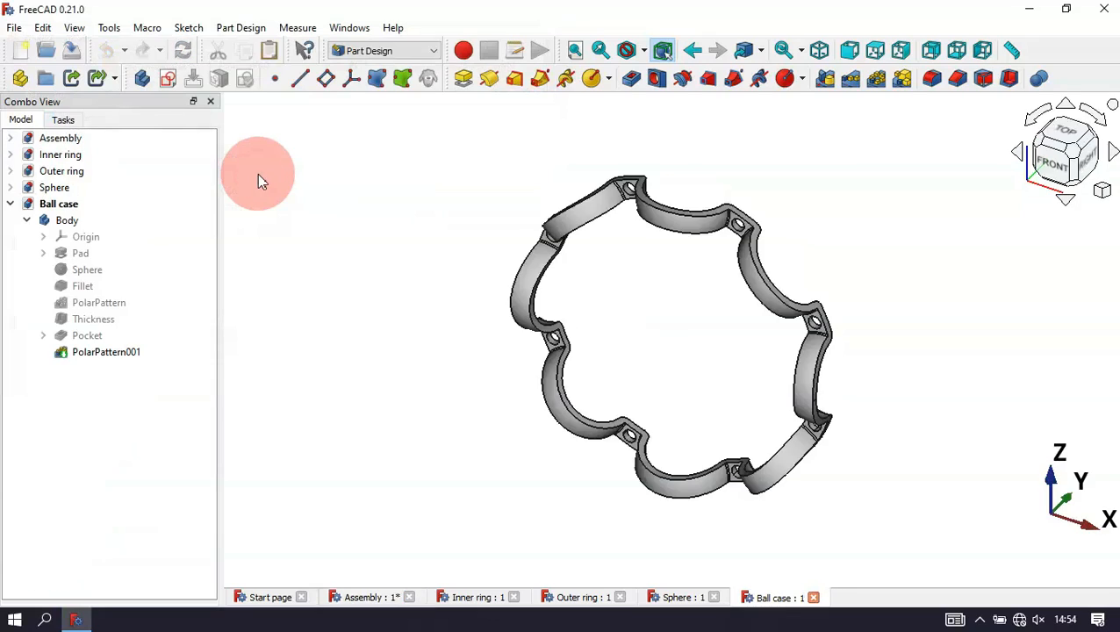
drag(885, 270, 905, 360)
drag(418, 519, 574, 463)
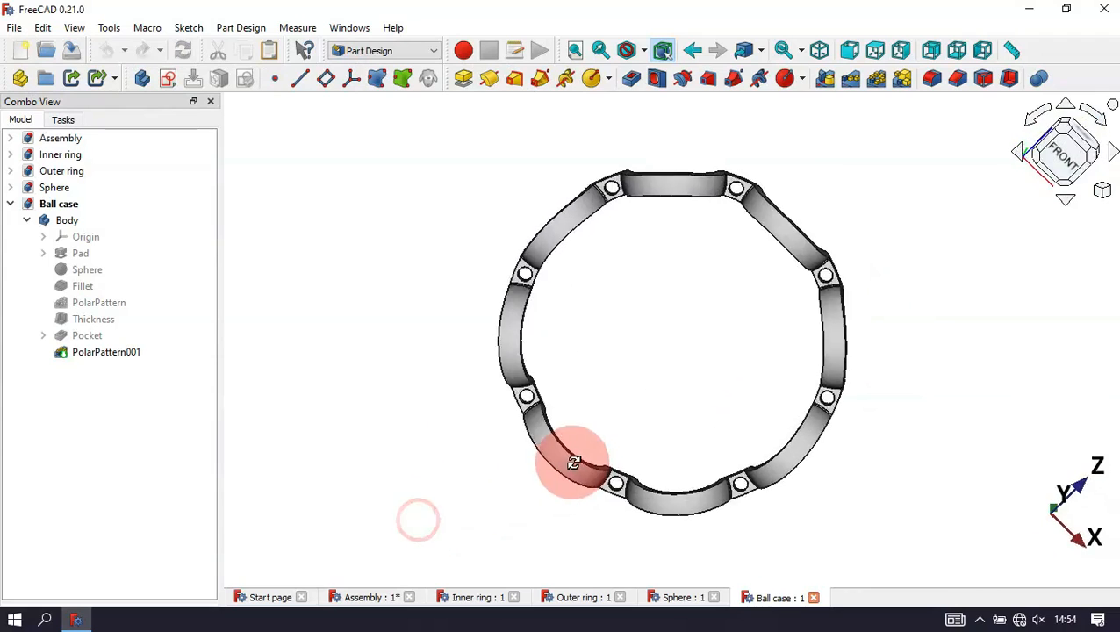
key(Home)
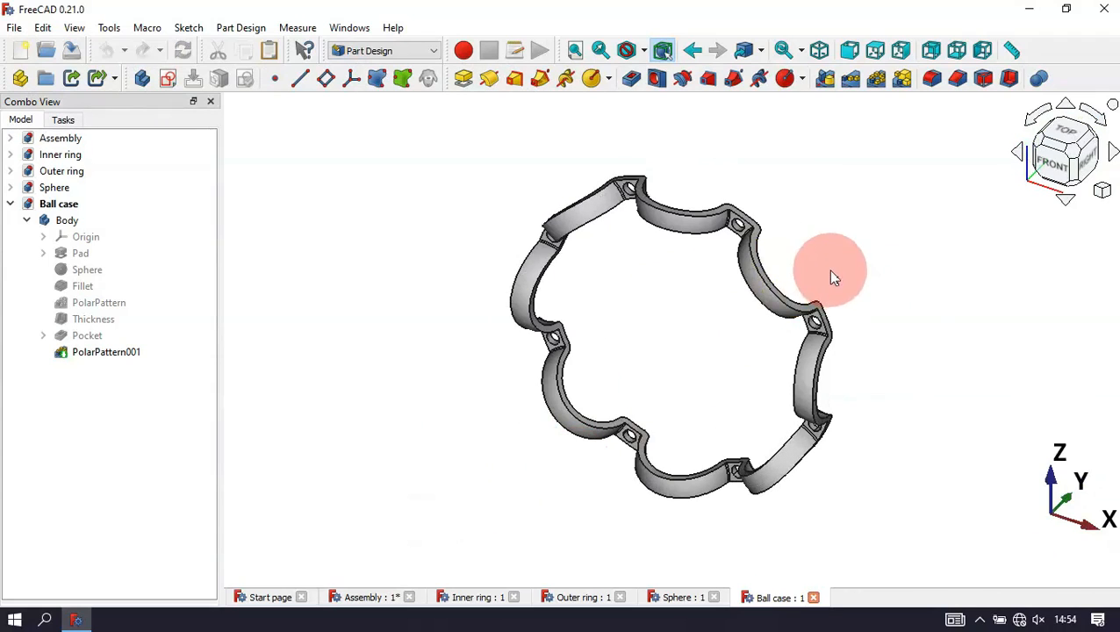
drag(834, 277, 749, 315)
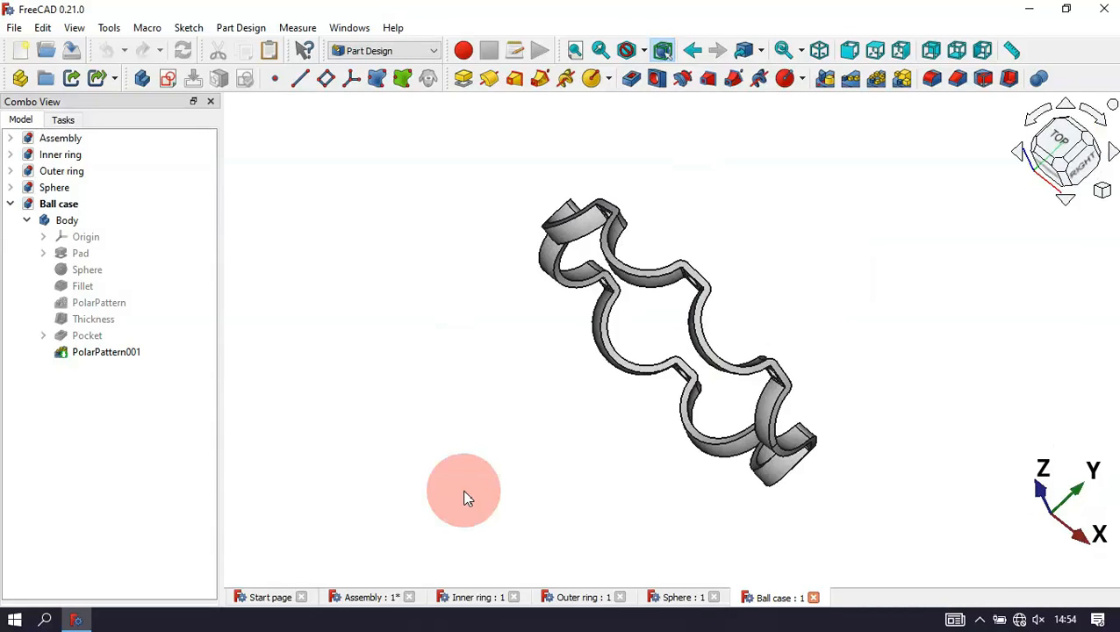
drag(545, 455, 656, 399)
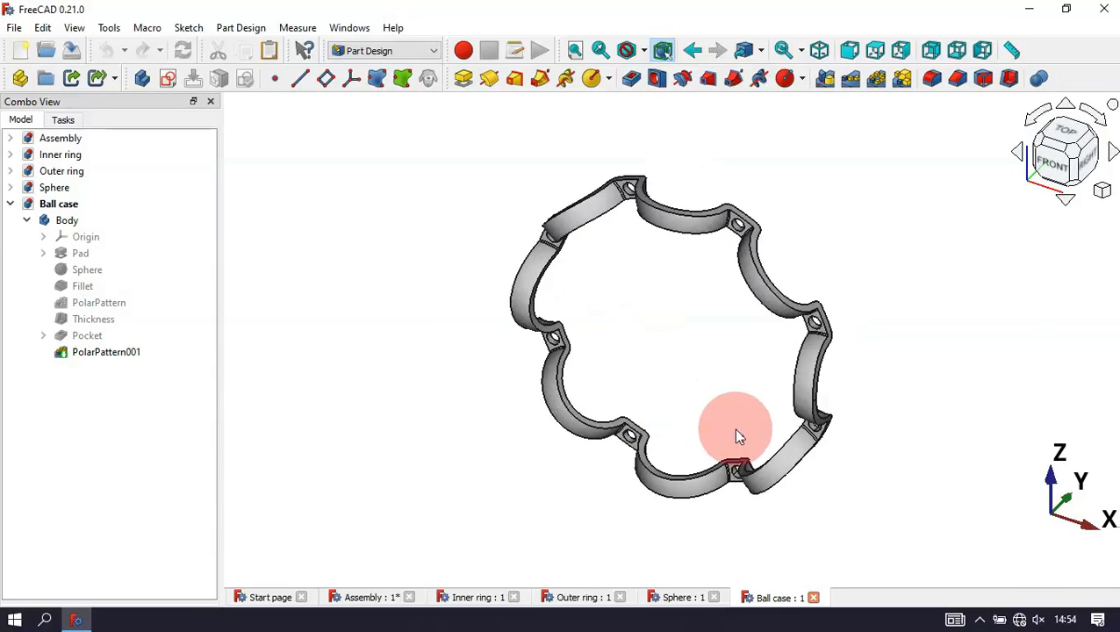
Step: Close the Ball case, Sphere, Outer ring, Inner ring and Assembly documents, and create a new empty document
click(814, 597)
click(714, 598)
click(620, 598)
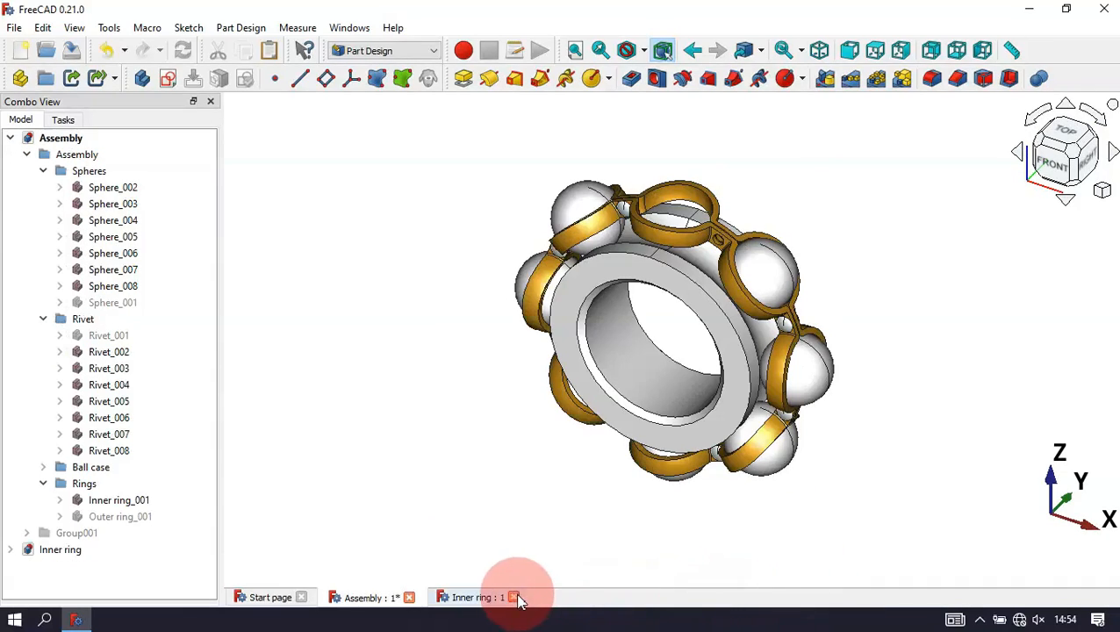
click(513, 597)
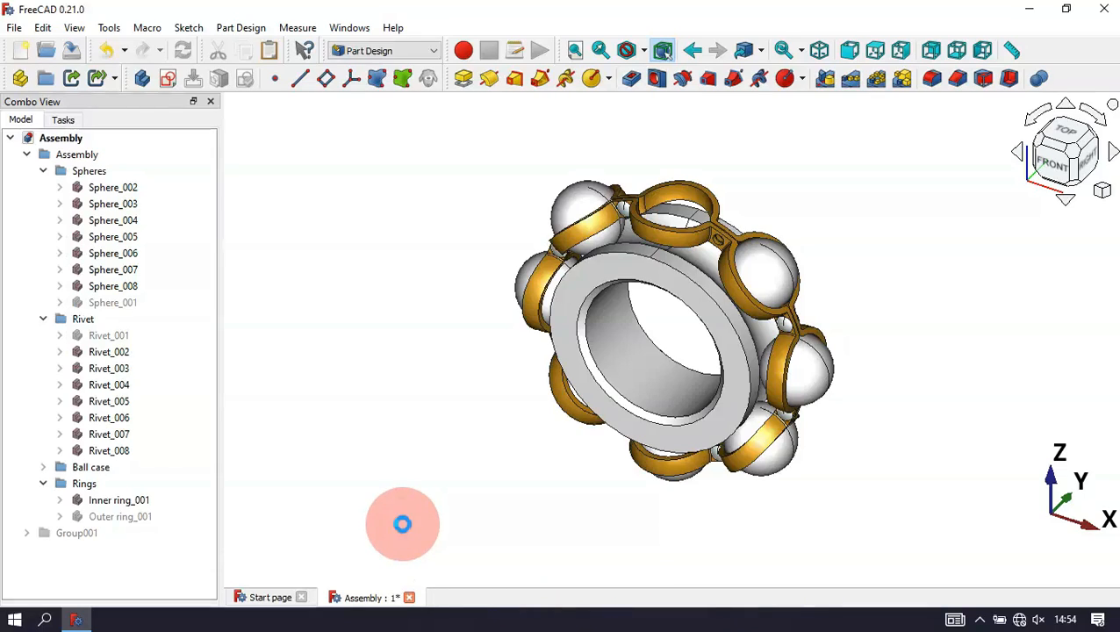
click(405, 597)
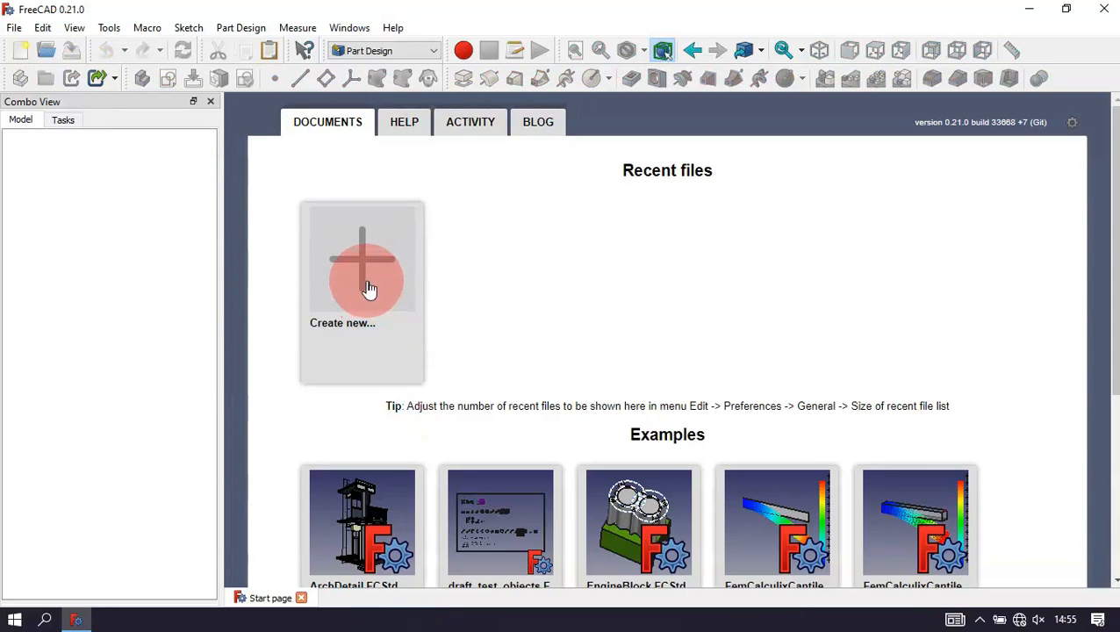
click(369, 288)
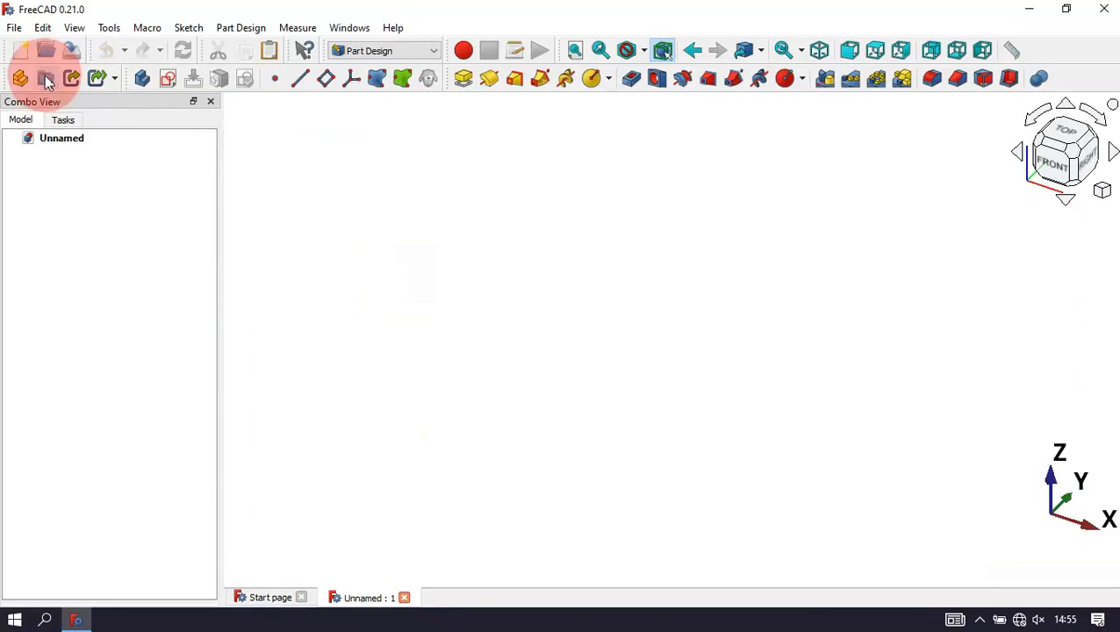
Step: Save the new document as "Ball bearing assembly" in the Ball bearing folder
click(74, 52)
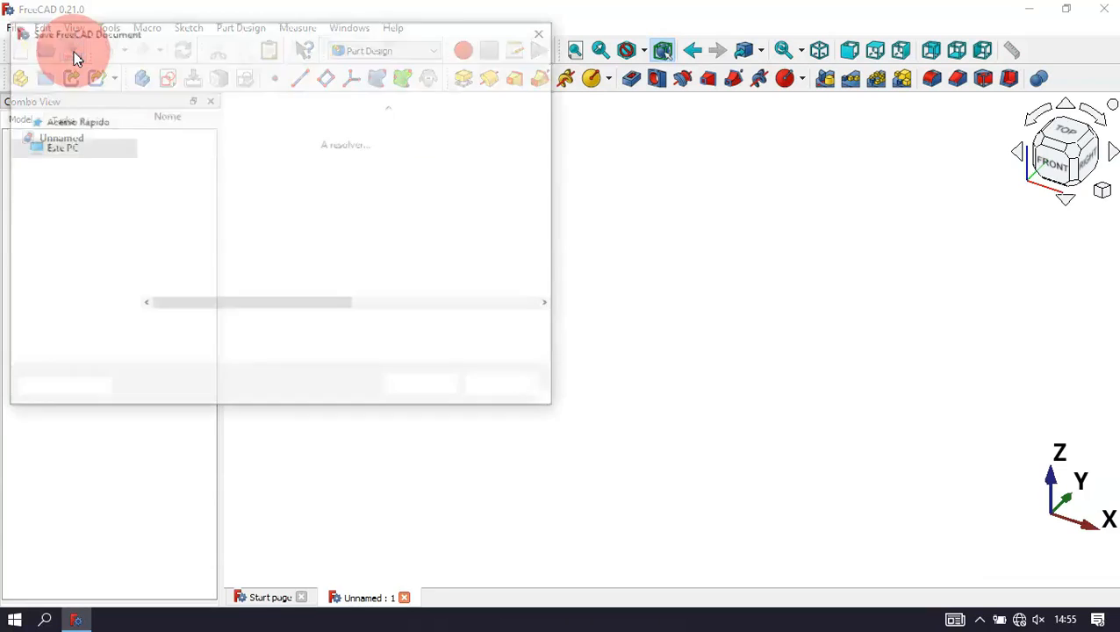
click(178, 277)
click(234, 332)
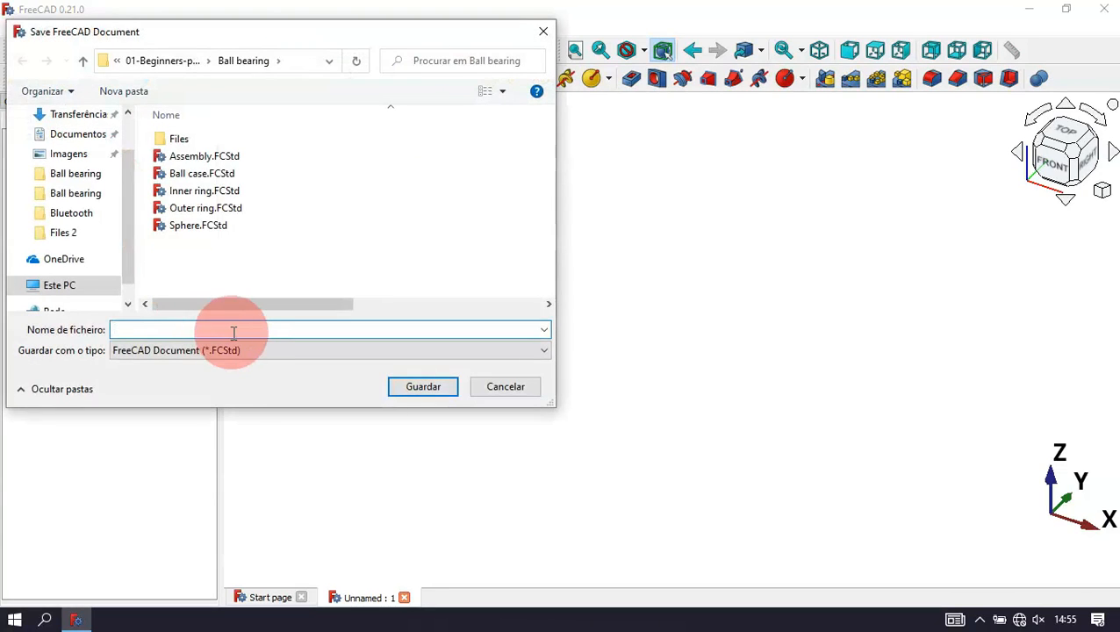
text(Ball)
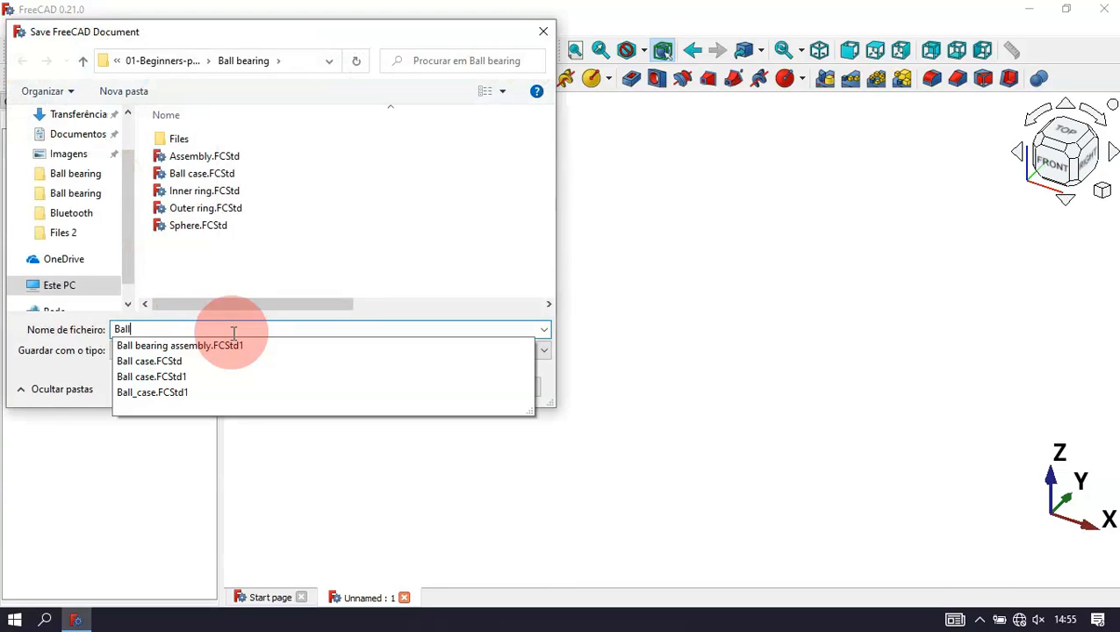
click(239, 346)
click(347, 330)
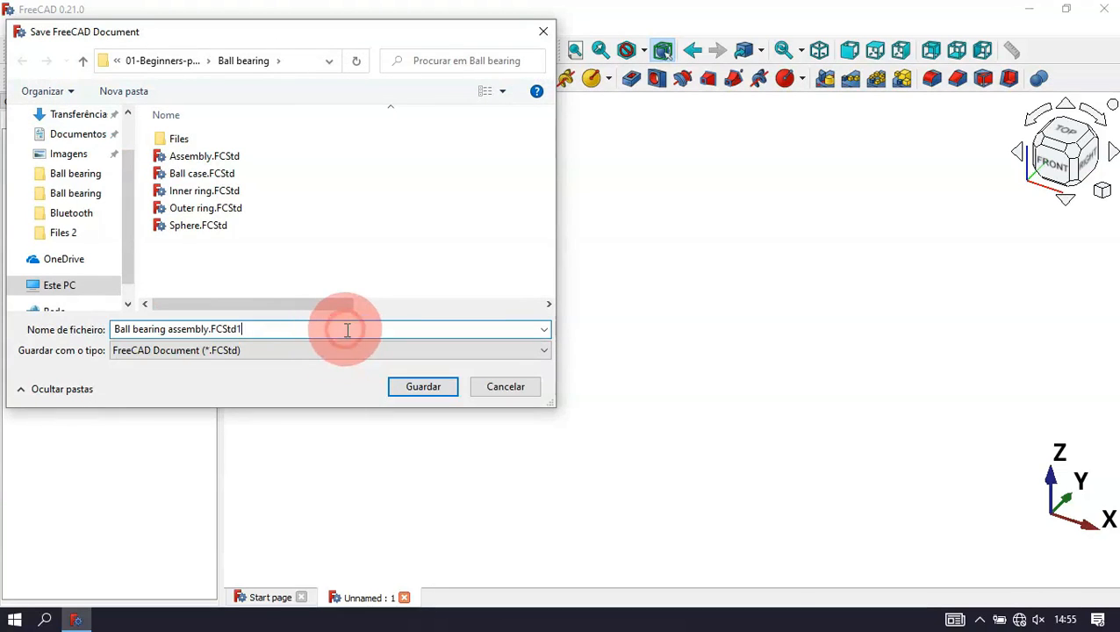
key(BackSpace)
key(BackSpace)
key(BackSpace)
key(BackSpace)
key(BackSpace)
key(BackSpace)
key(BackSpace)
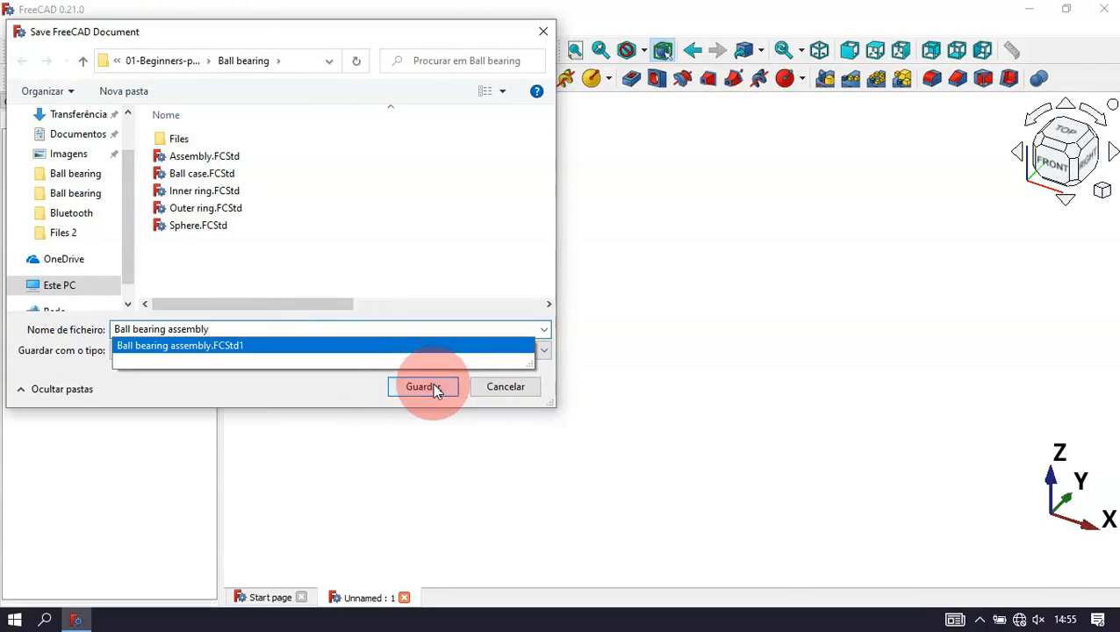
click(435, 390)
Step: Switch to the A2plus workbench and import the part from Inner ring.FCStd into the assembly
click(429, 51)
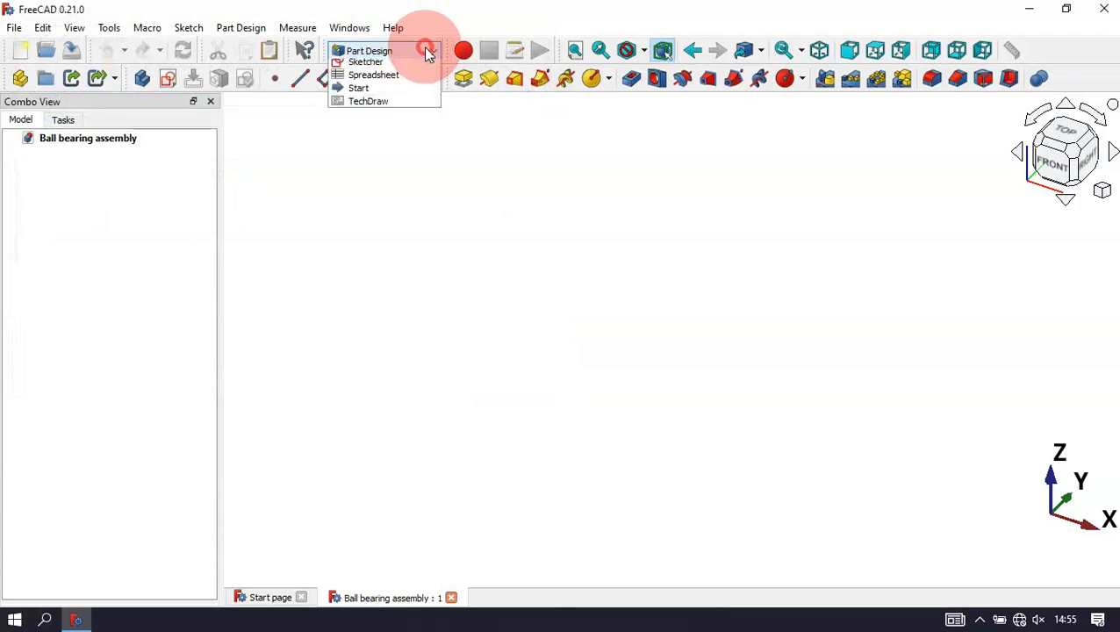
click(403, 68)
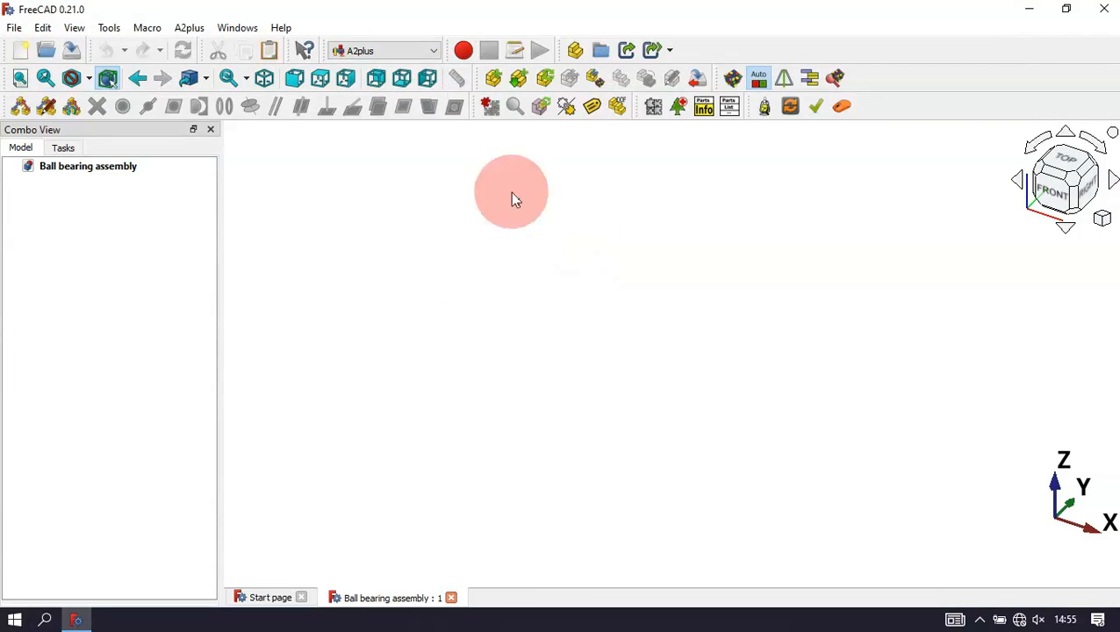
click(491, 78)
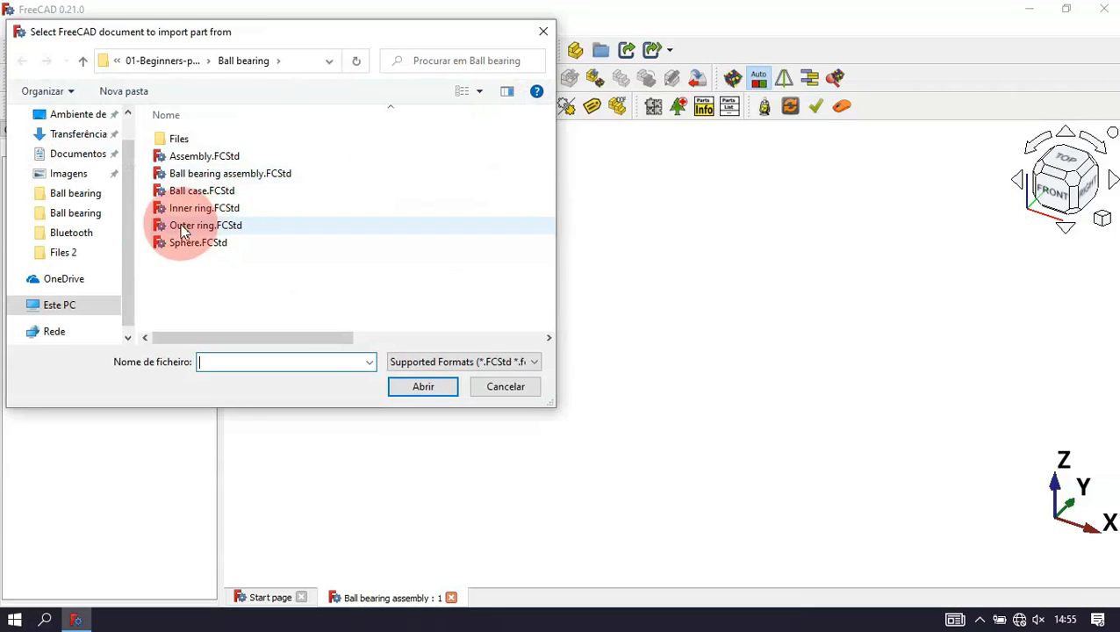
double_click(287, 215)
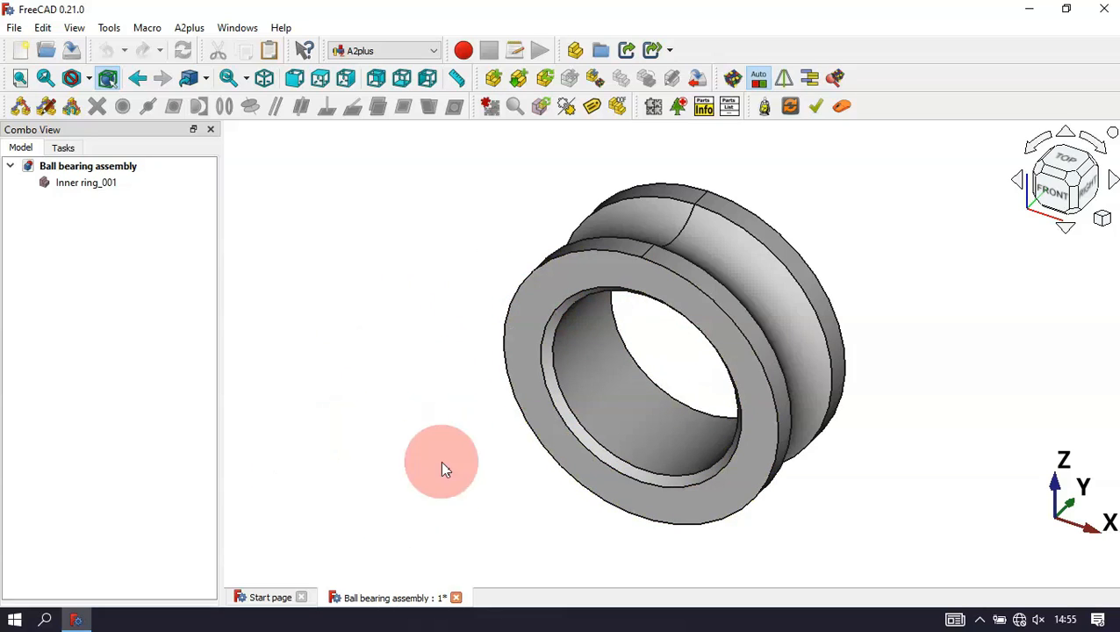
Step: Import the part from Sphere.FCStd into the assembly
click(502, 76)
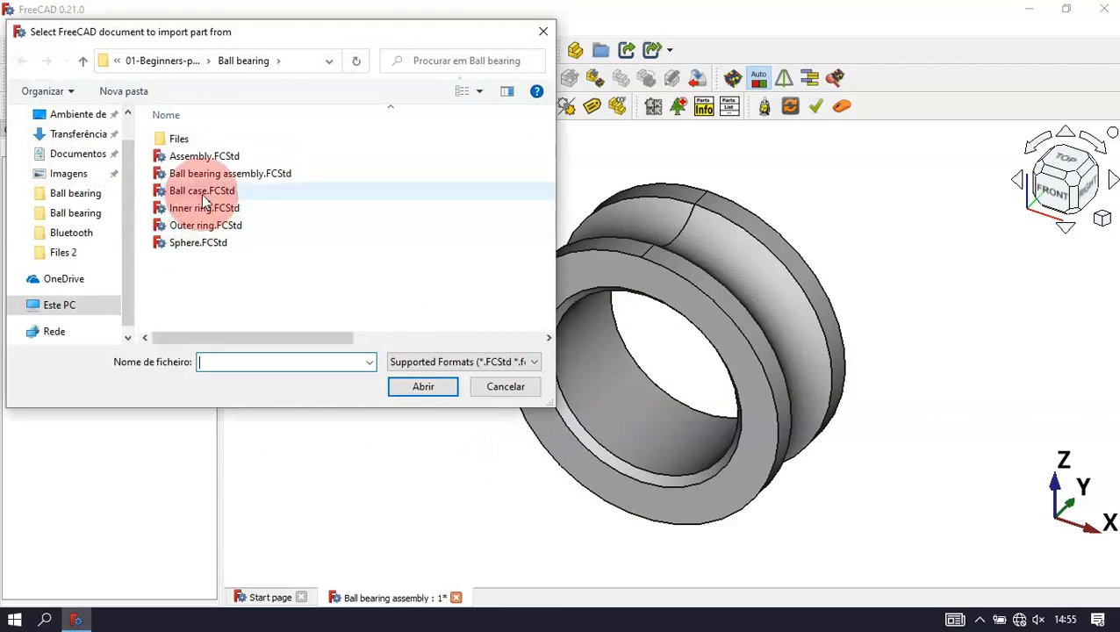
double_click(230, 242)
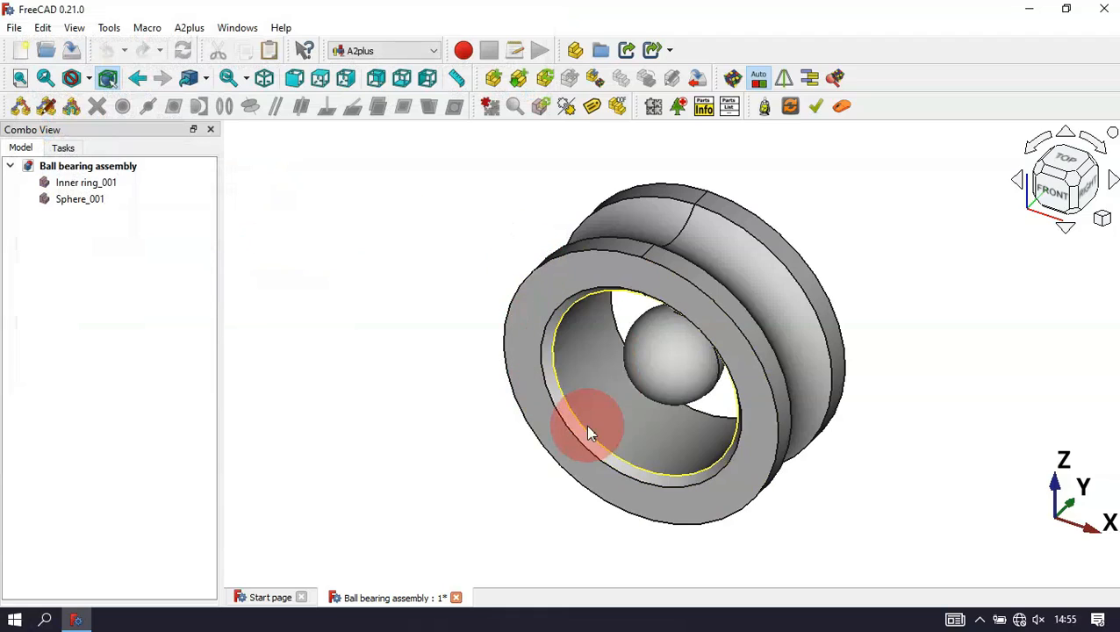
middle_drag(414, 525, 375, 520)
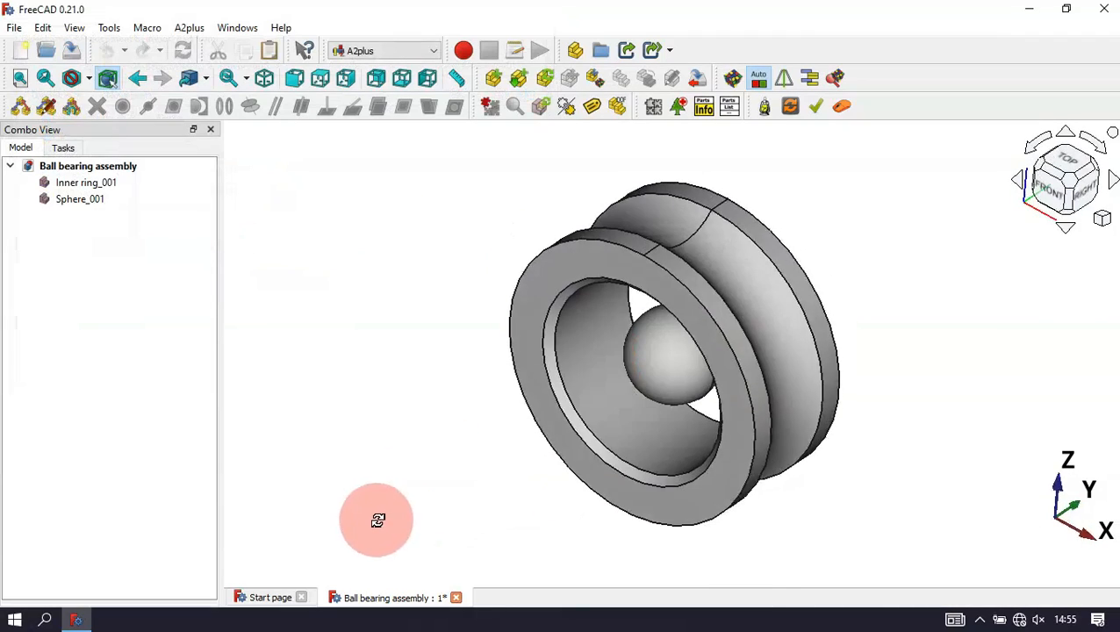
middle_drag(459, 309, 478, 303)
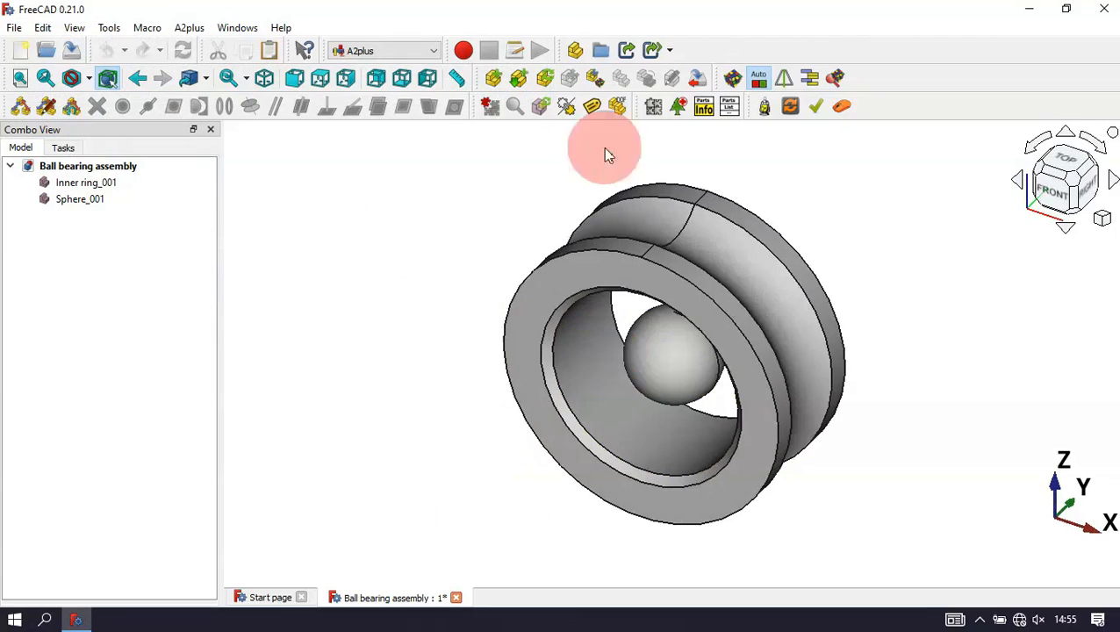
Step: Move the sphere out of the inner ring to the empty space beside it and fit both parts in view
click(598, 77)
click(673, 334)
click(275, 379)
click(364, 327)
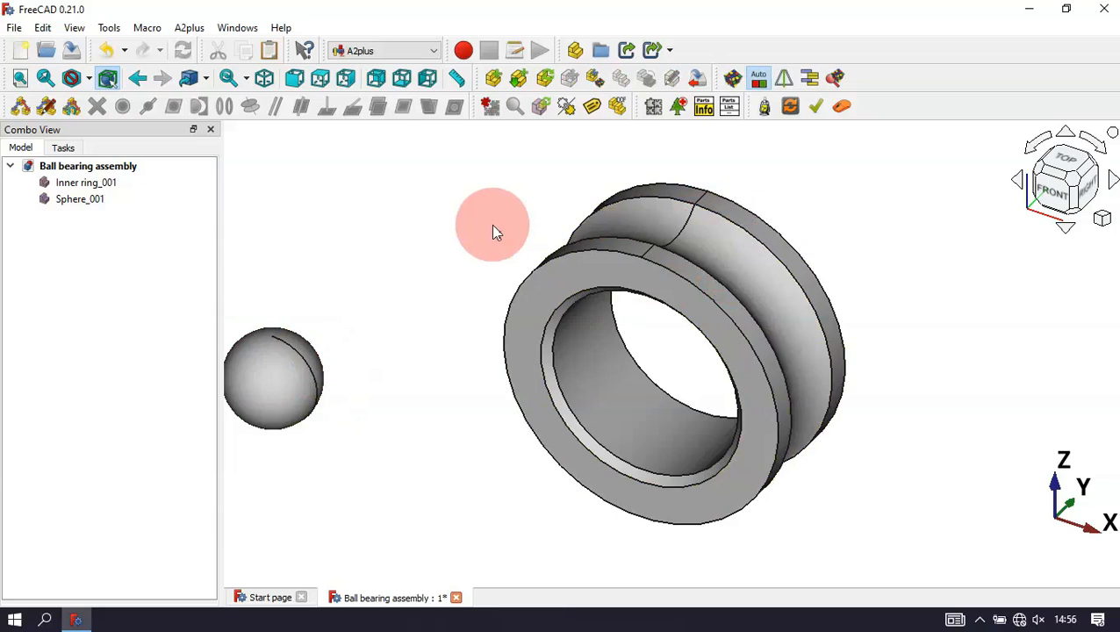
key(v)
key(f)
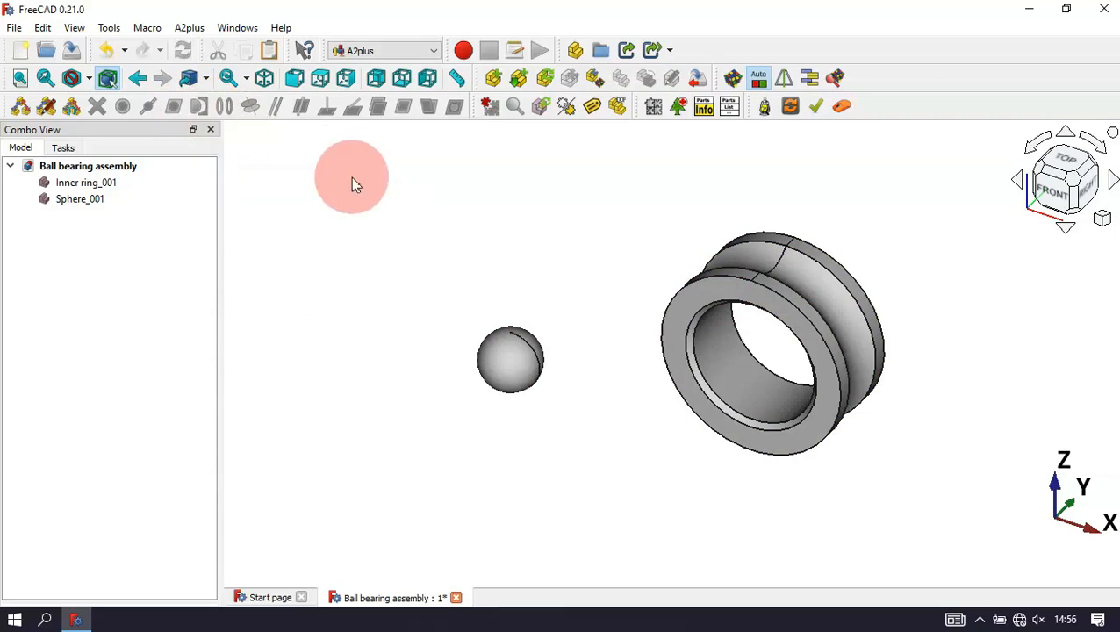
scroll(812, 286, up, 1)
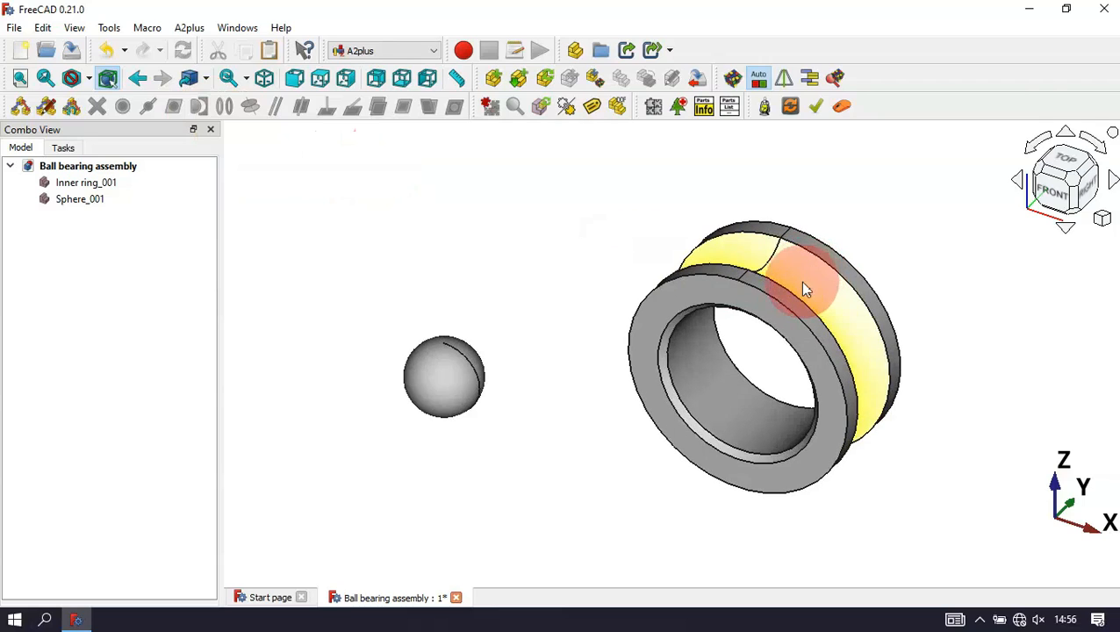
click(817, 278)
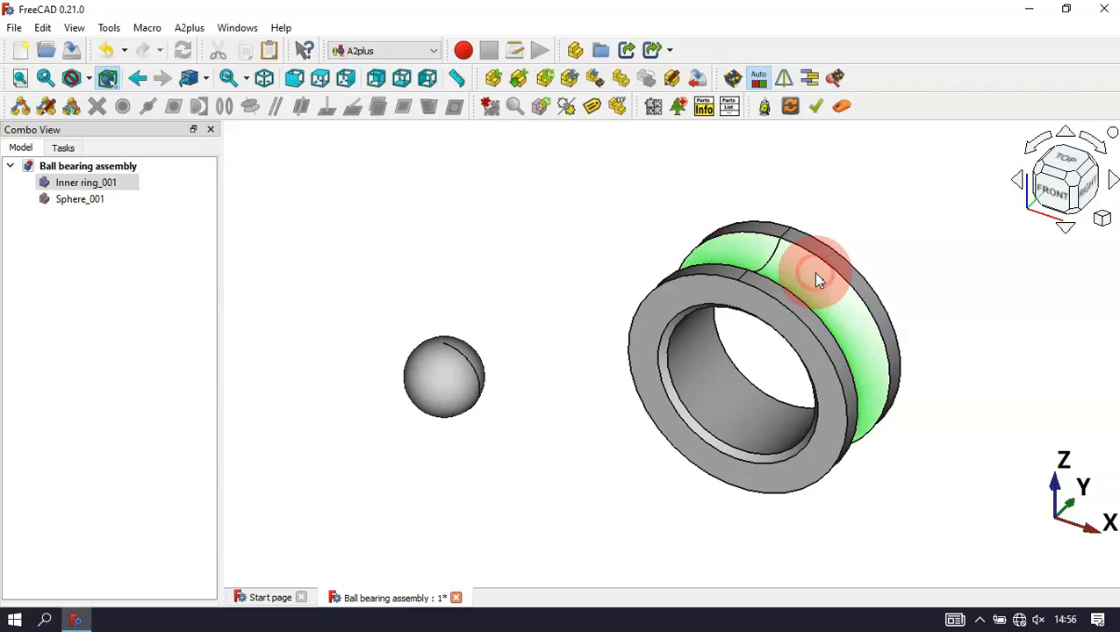
ctrl+click(442, 377)
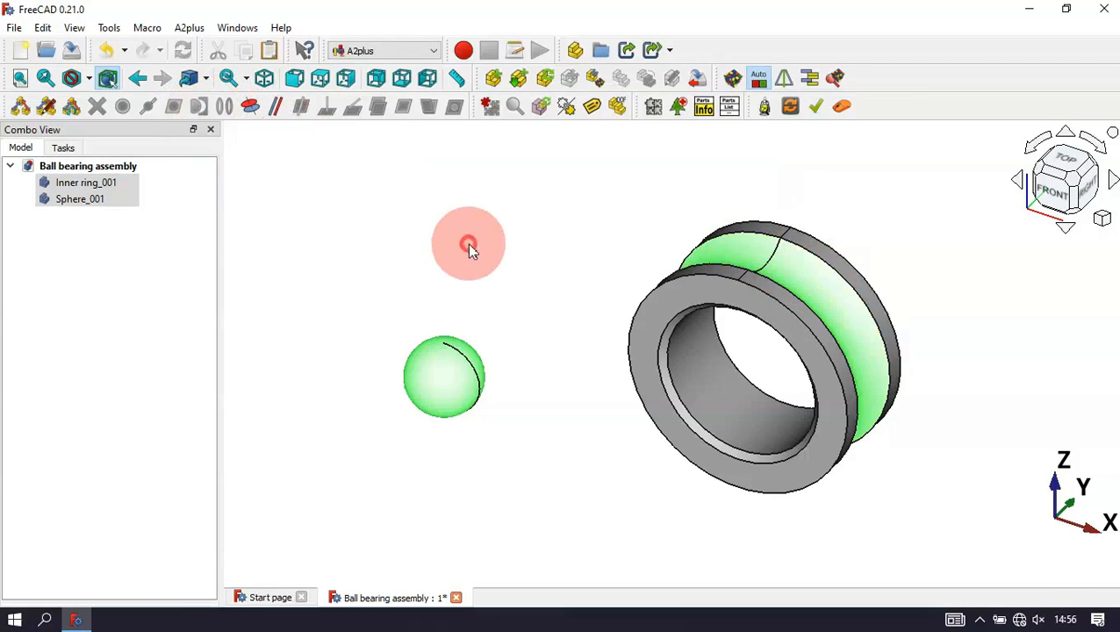
click(526, 282)
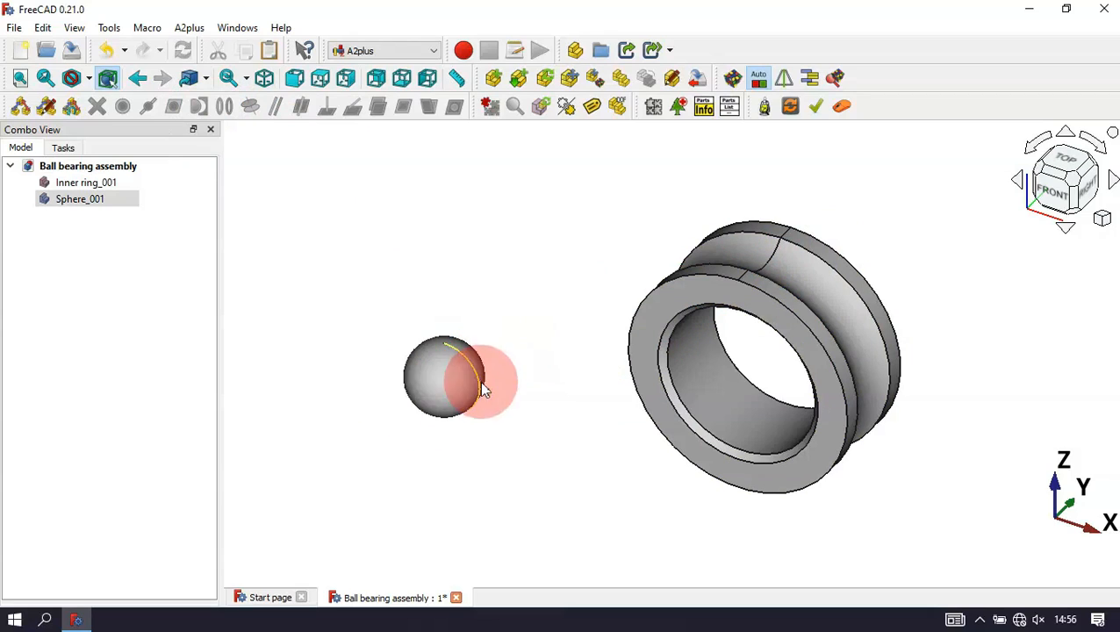
Step: Add a SphereCenterIdent constraint between the sphere's arc edge and the inner ring's groove arc, accept it, and inspect the fit
ctrl+click(770, 260)
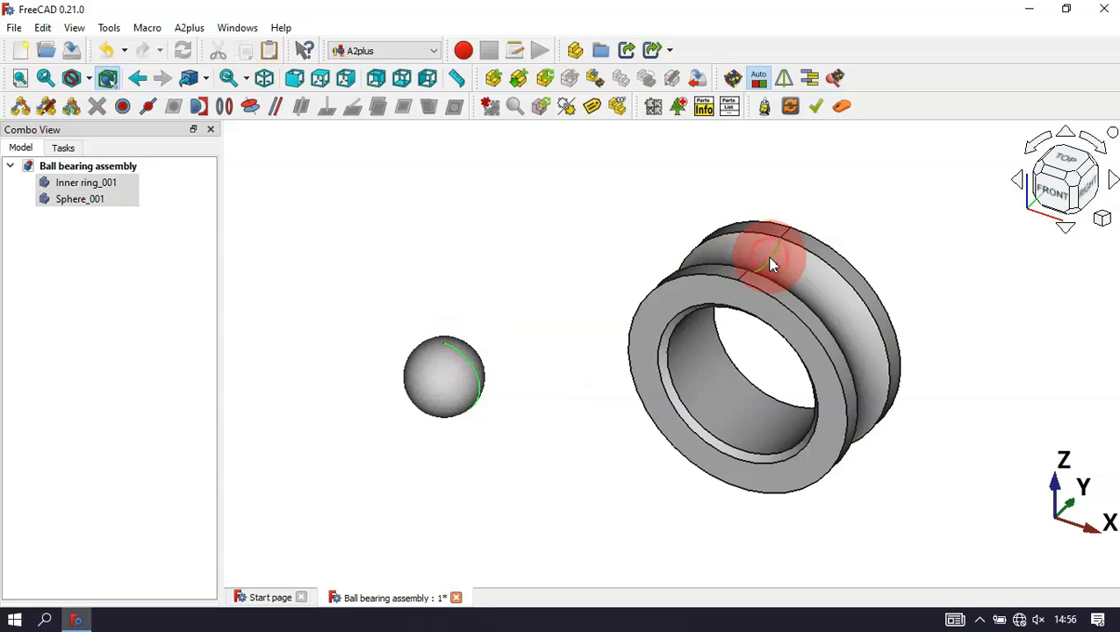
click(200, 107)
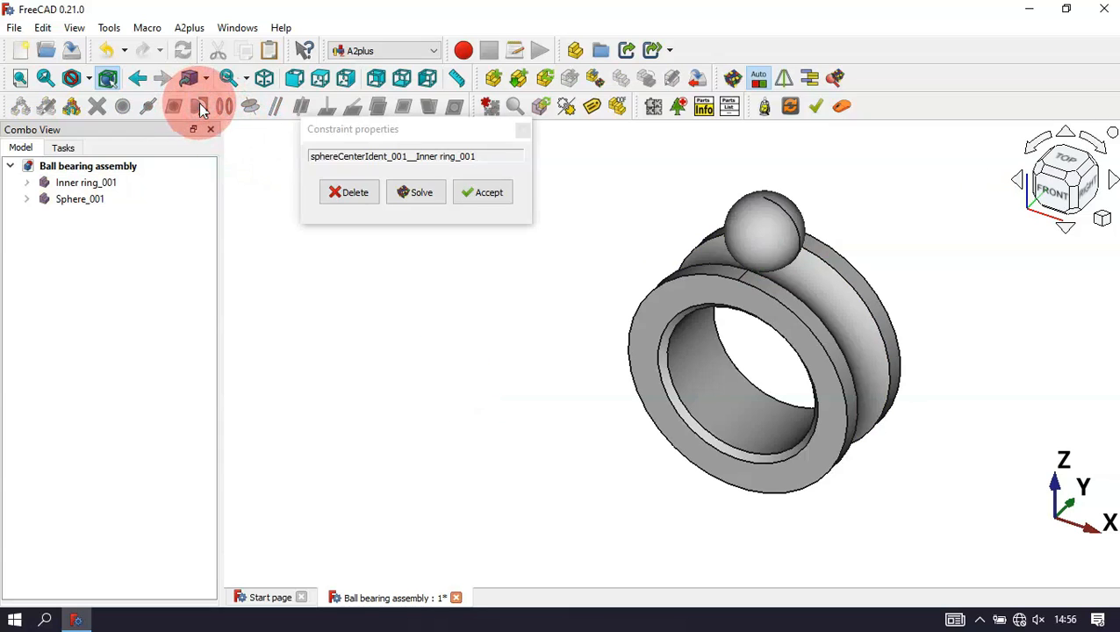
click(479, 191)
middle_drag(1114, 323, 829, 284)
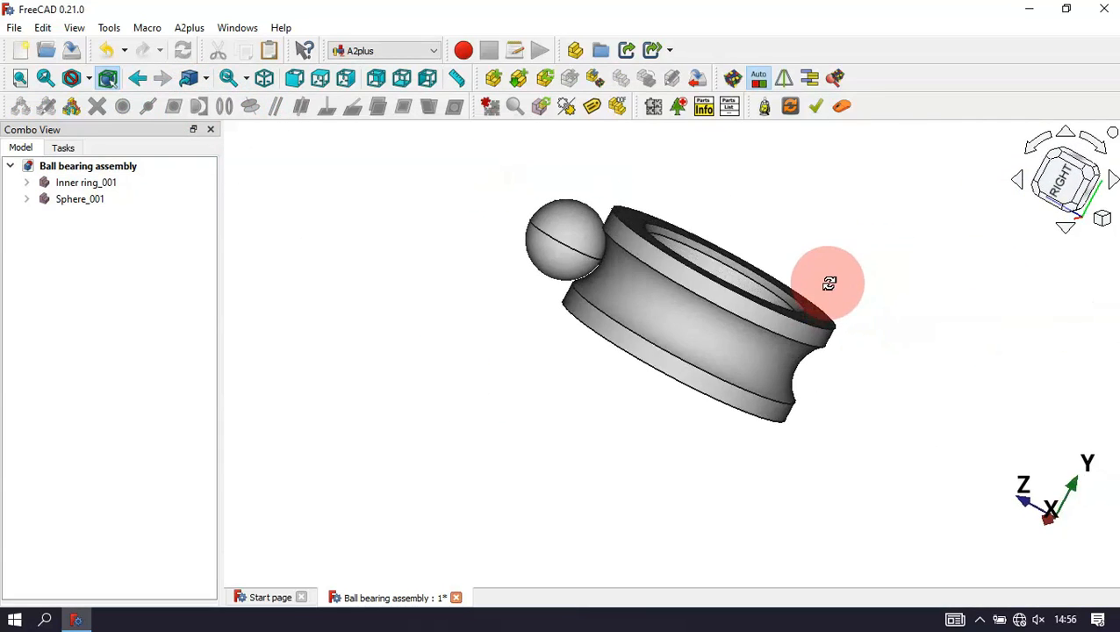
key(1)
key(3)
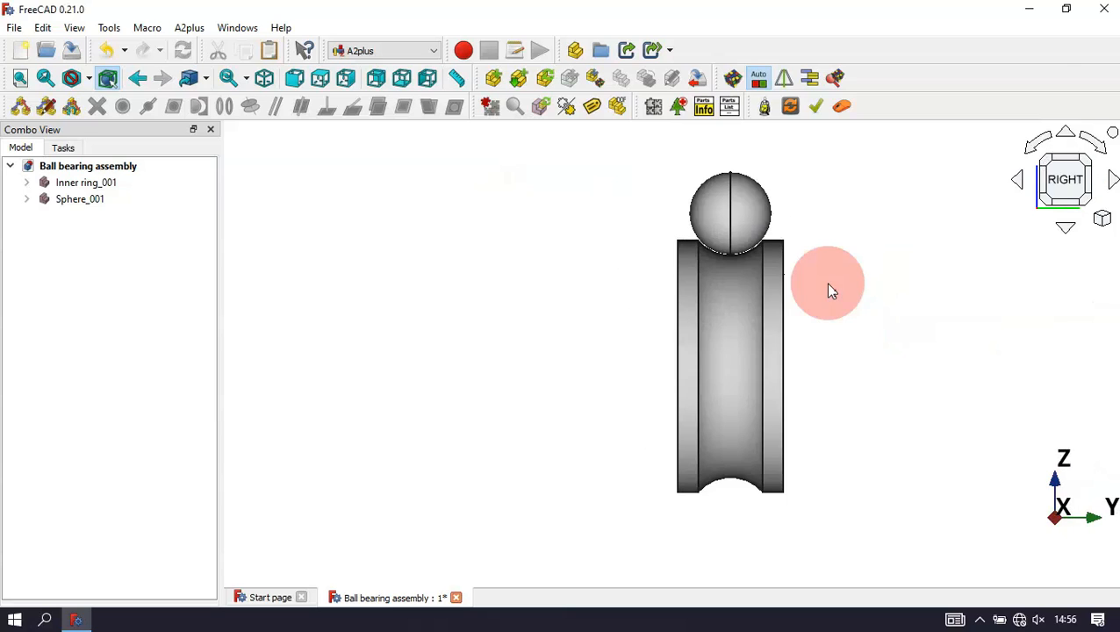
scroll(830, 290, up, 2)
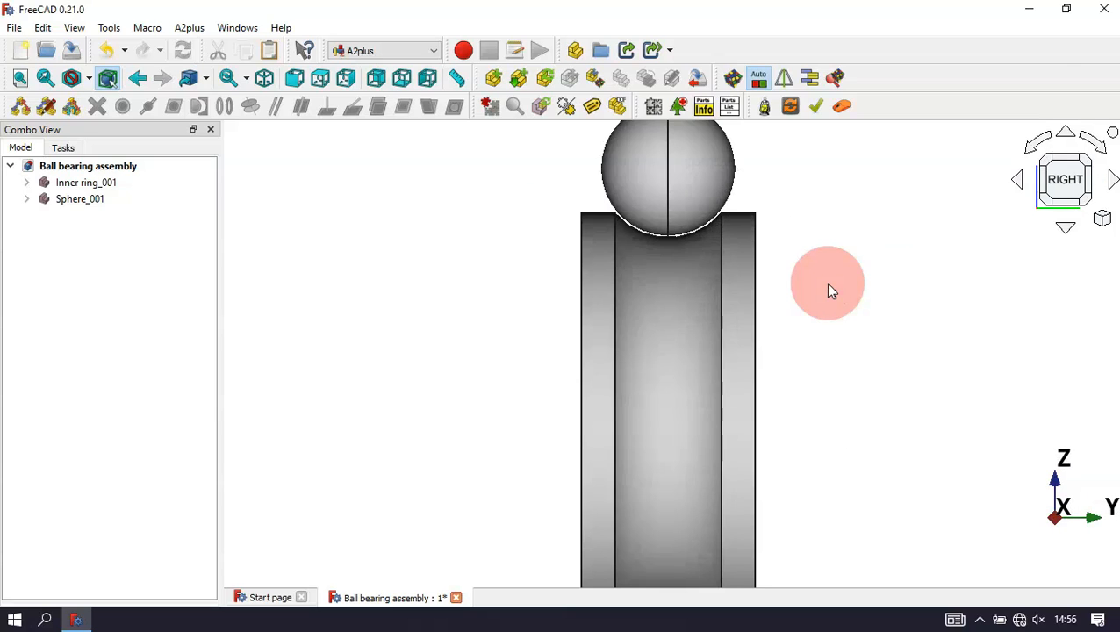
key(0)
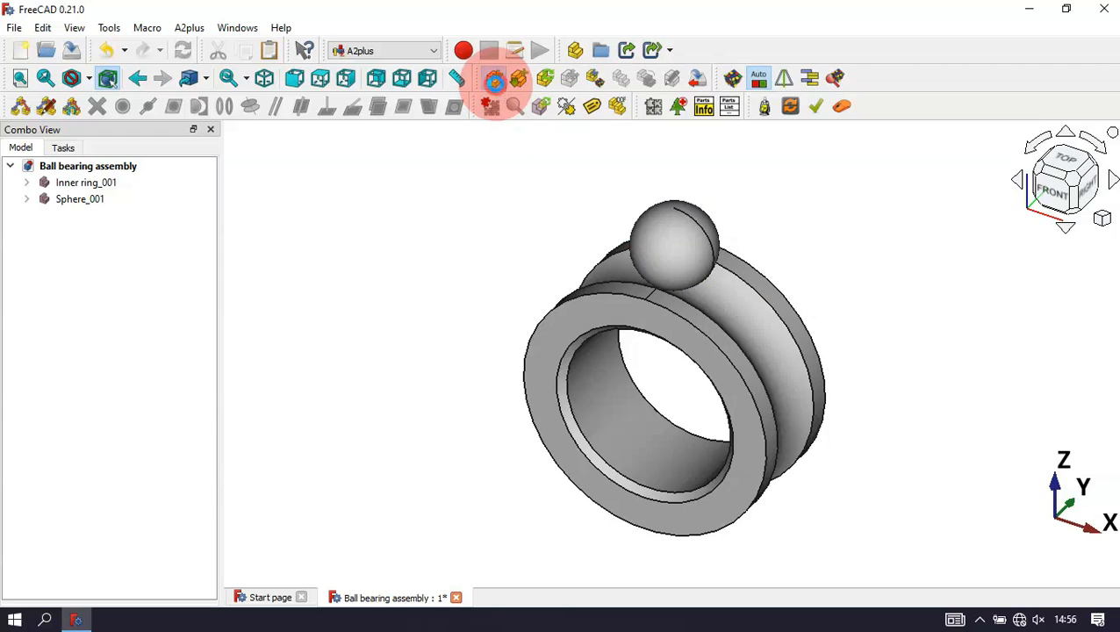
Step: Import the part from Outer ring.FCStd and place it beside the inner ring, clear of the sphere
click(494, 81)
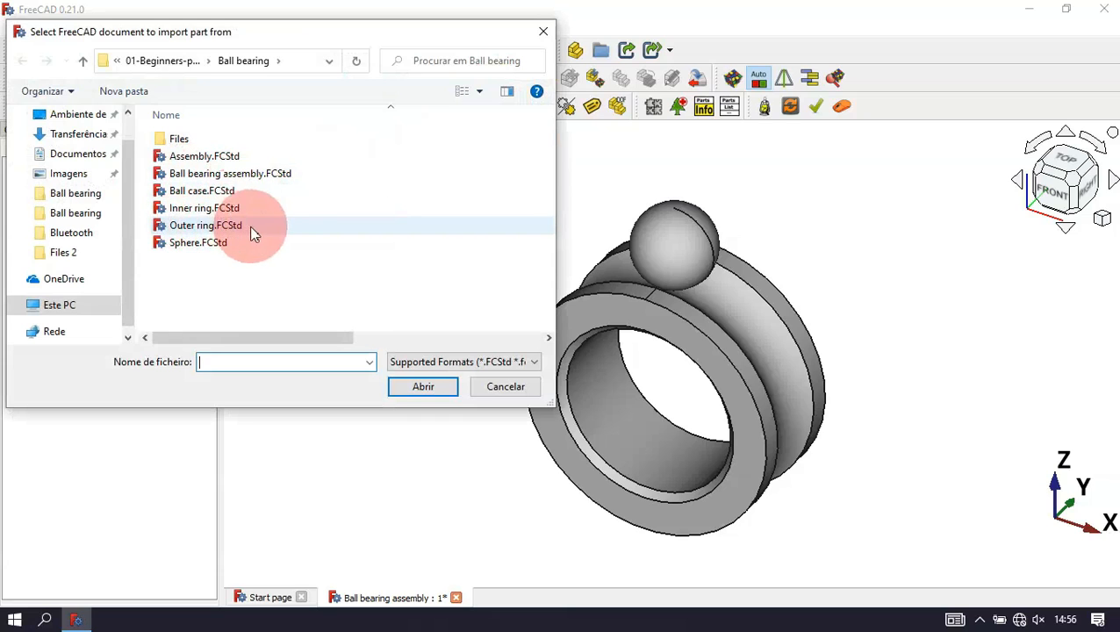
double_click(277, 225)
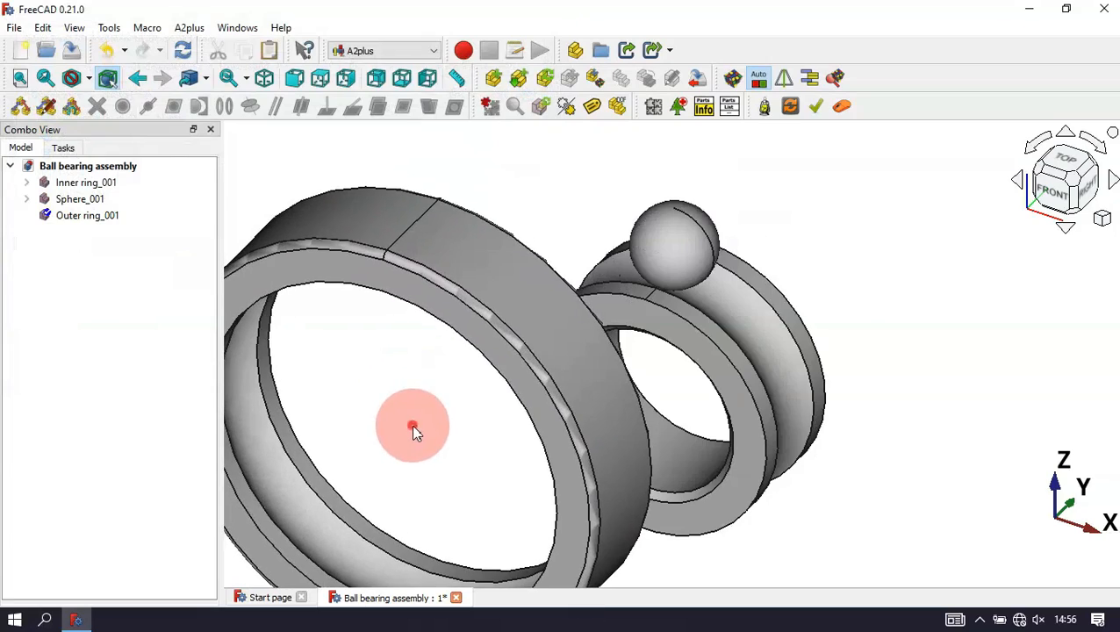
click(415, 428)
drag(883, 301, 851, 329)
key(Home)
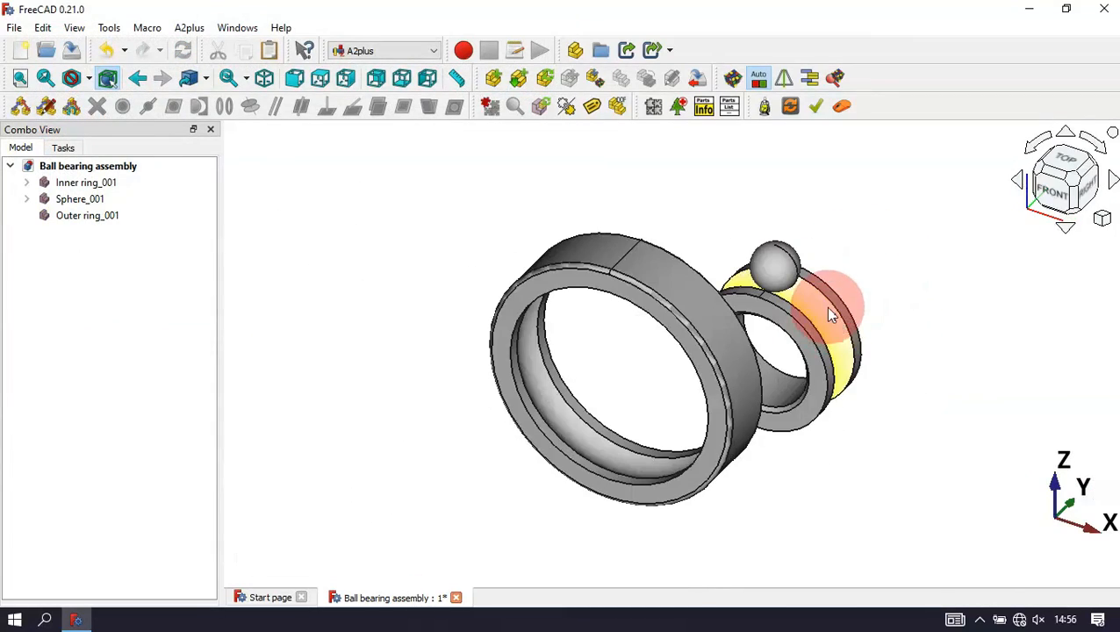
scroll(828, 309, up, 3)
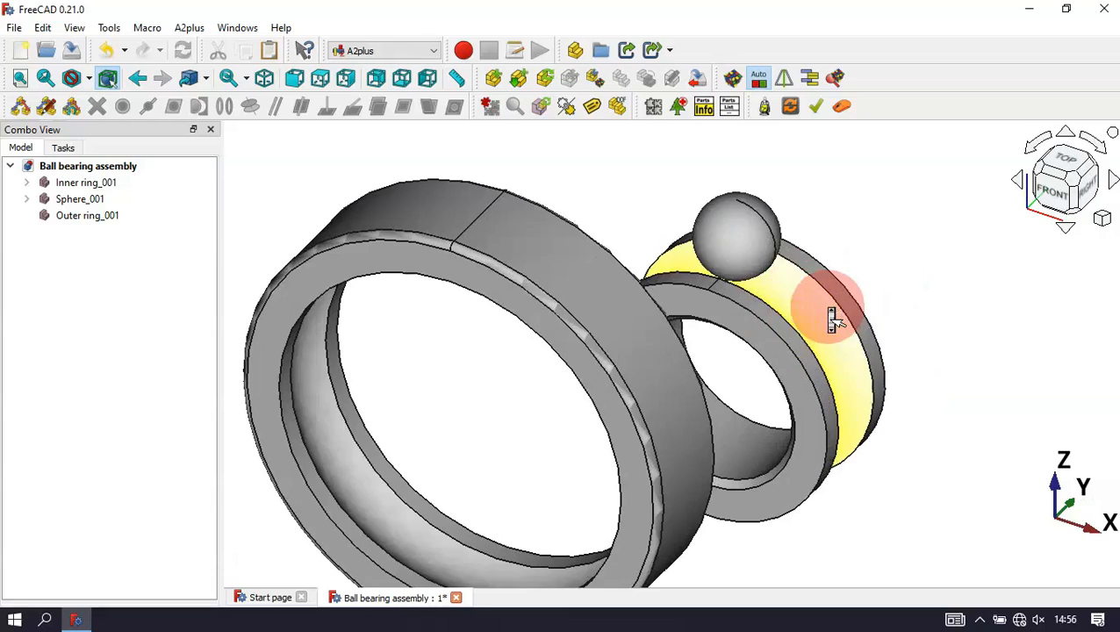
click(743, 246)
drag(534, 392, 549, 384)
ctrl+click(341, 457)
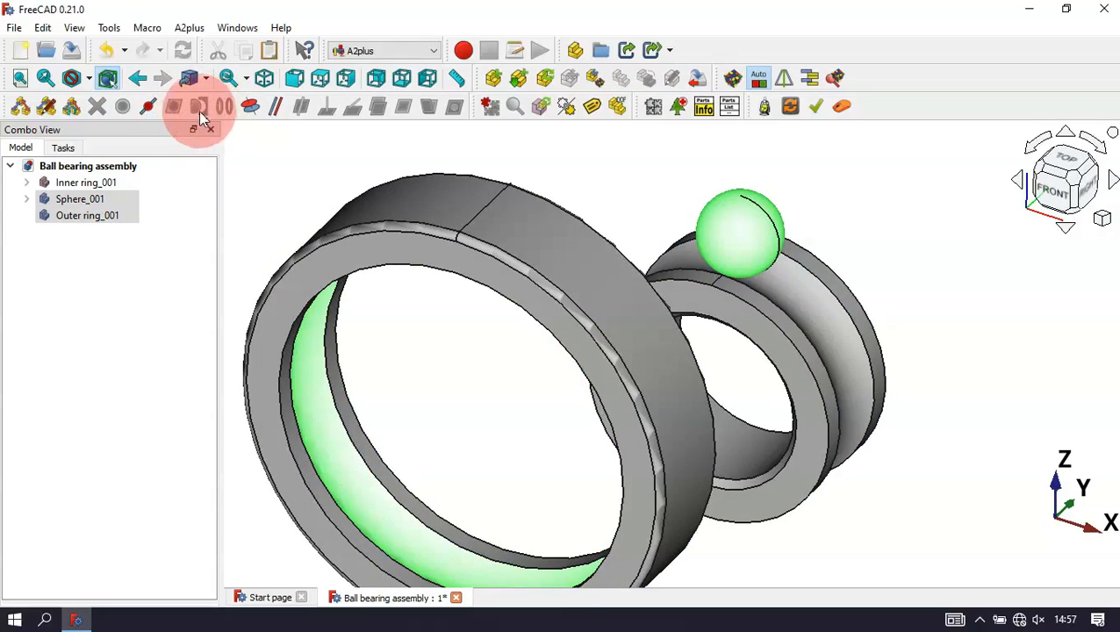
click(502, 171)
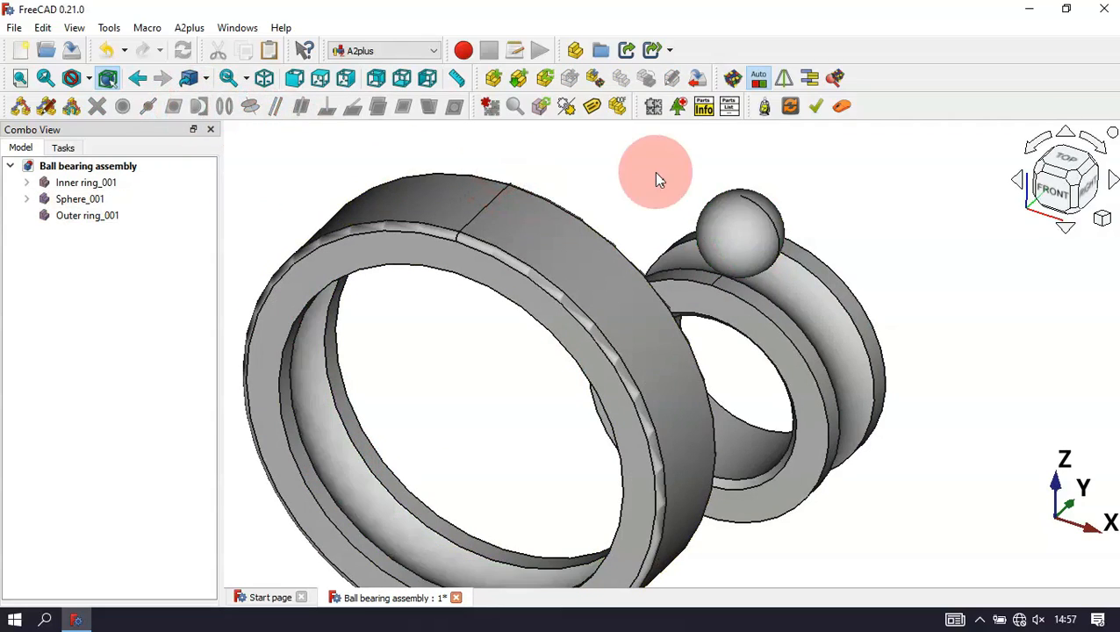
Step: Add a SphereCenterIdent constraint between the sphere's arc edge and the outer ring's groove arc, accept it, and inspect the fit in standard views
click(772, 224)
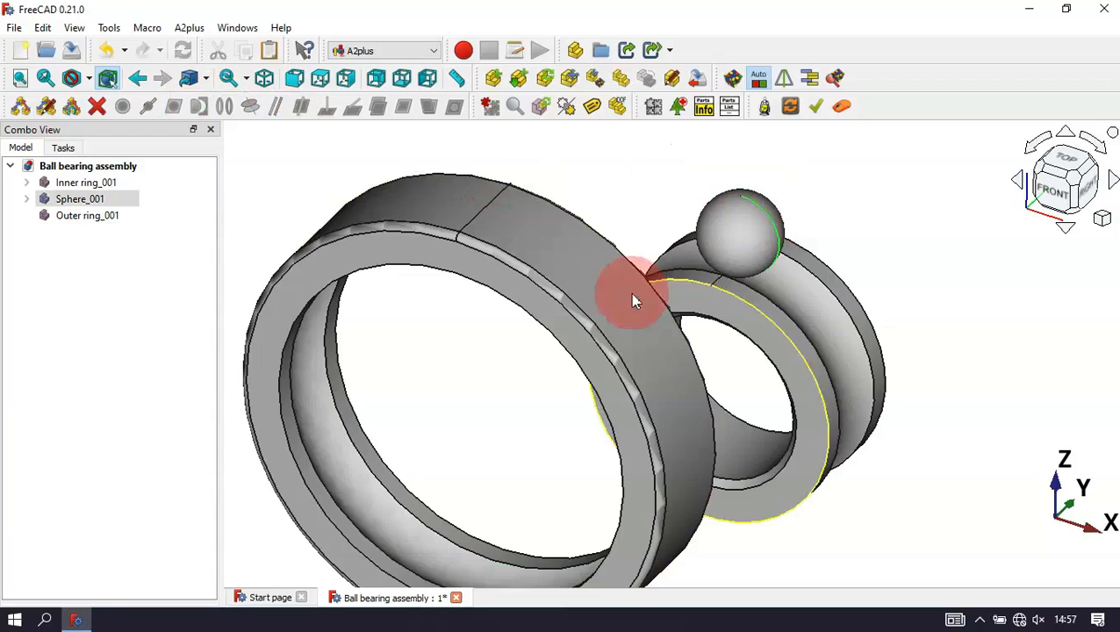
middle_drag(553, 405, 545, 280)
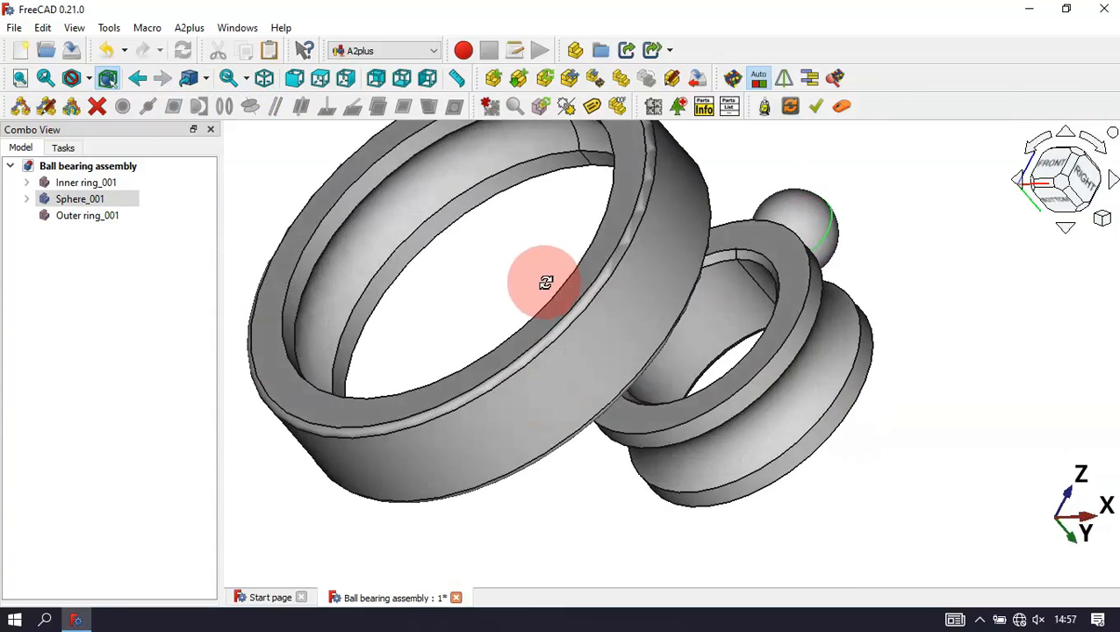
ctrl+click(578, 148)
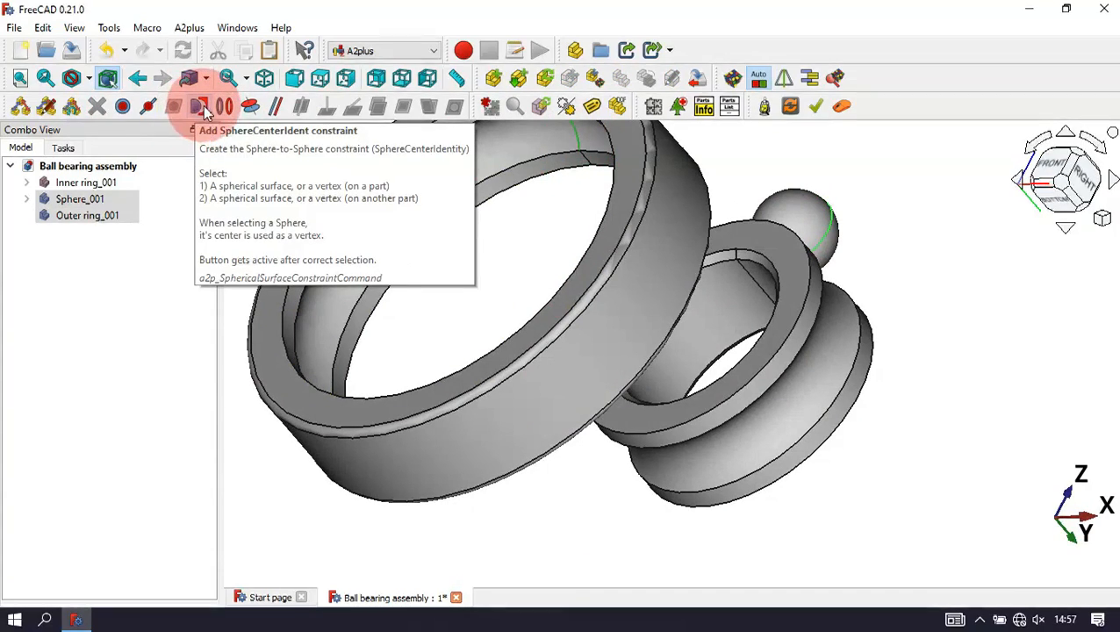
click(200, 110)
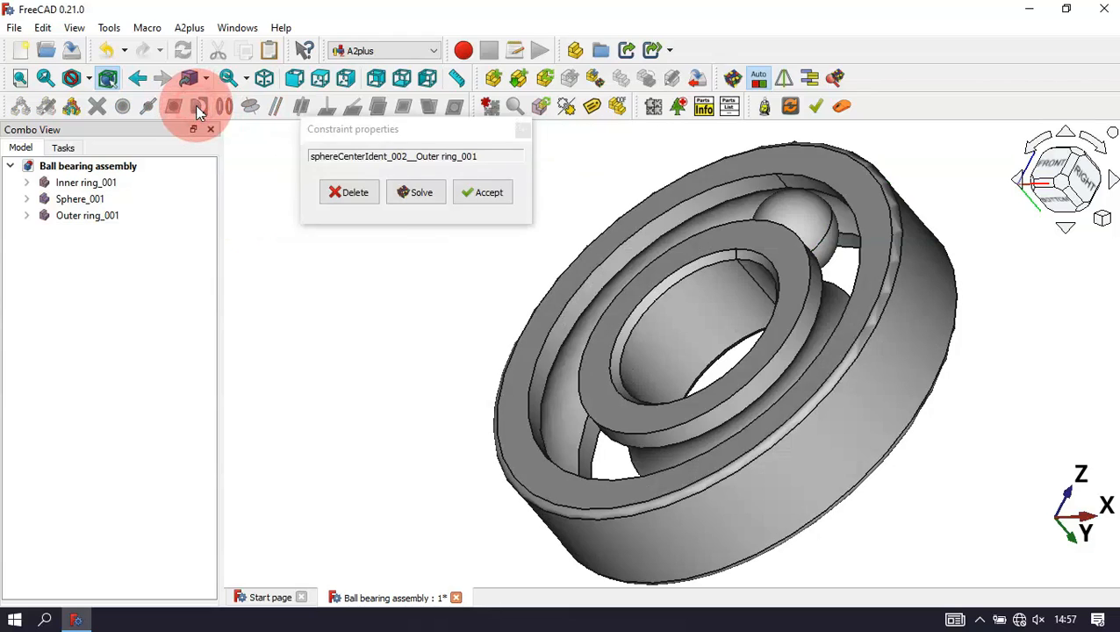
click(487, 195)
key(0)
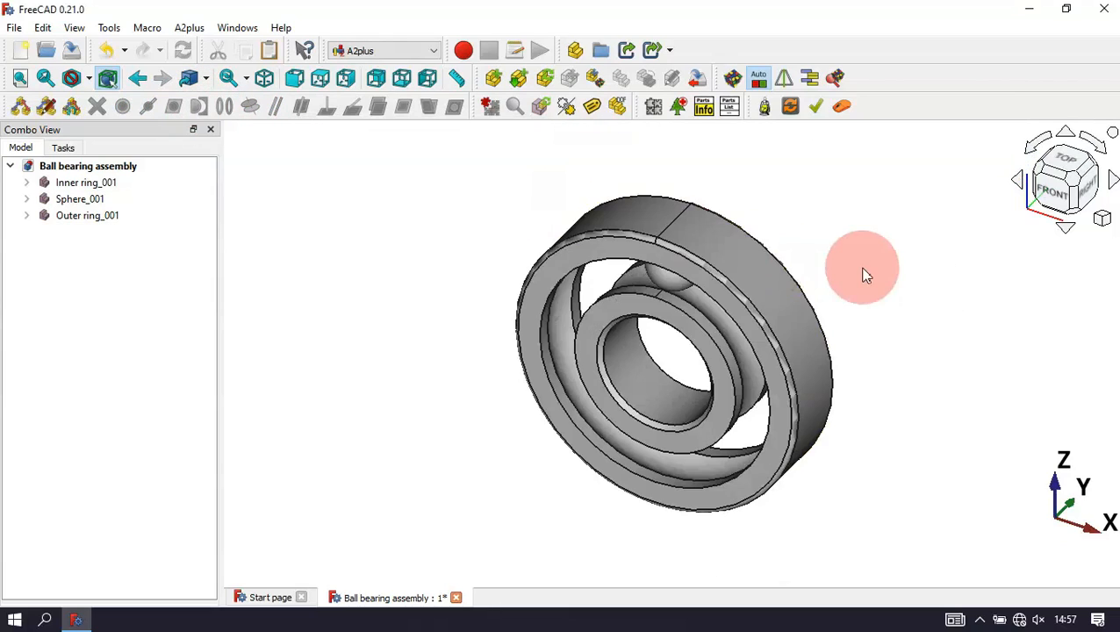
middle_drag(865, 272, 804, 317)
key(1)
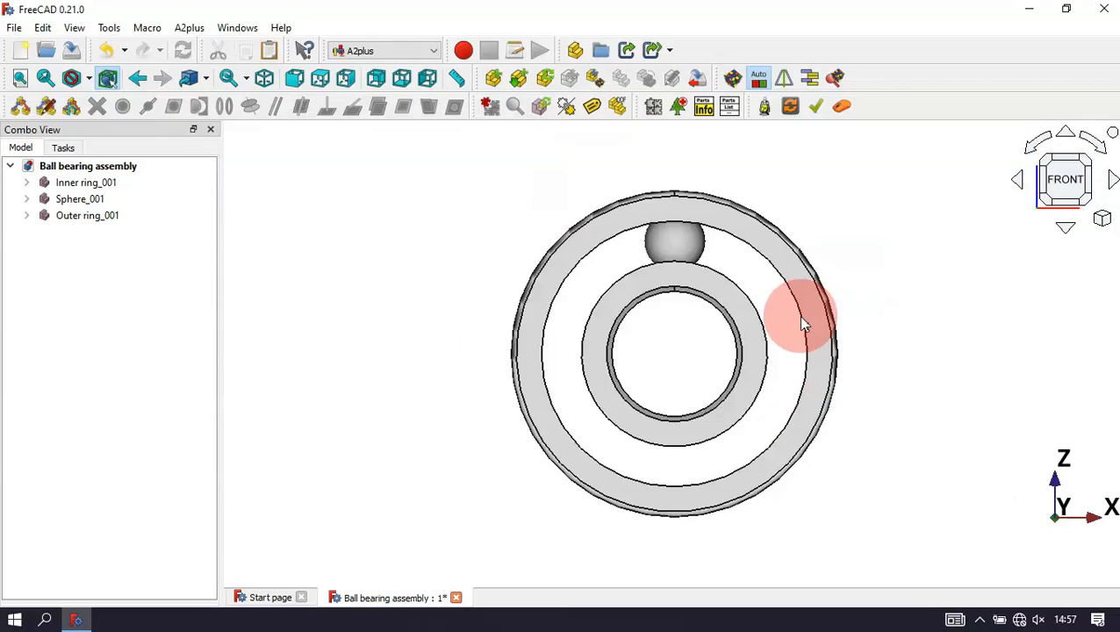
key(2)
key(3)
key(0)
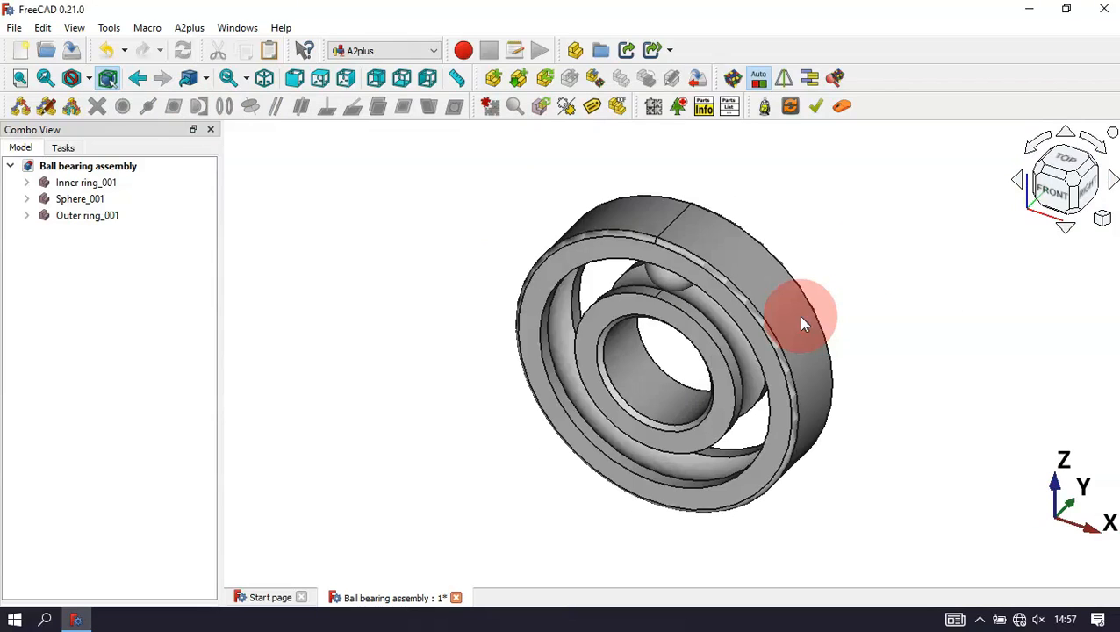
Step: Import the part from Ball case.FCStd and place it in the empty space beside the outer ring
click(496, 84)
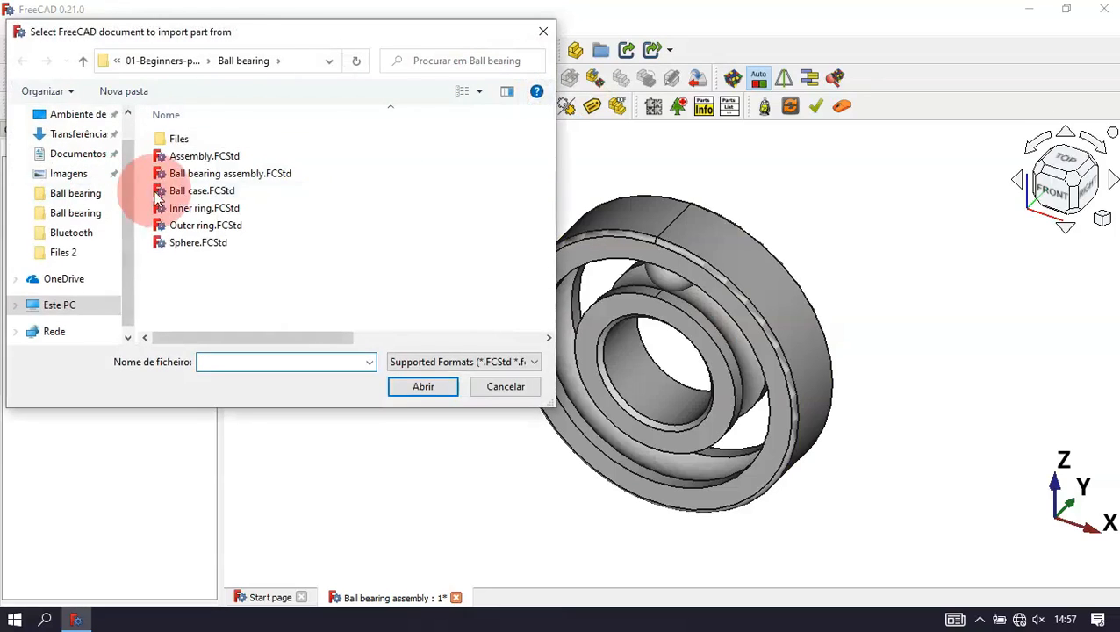
double_click(273, 190)
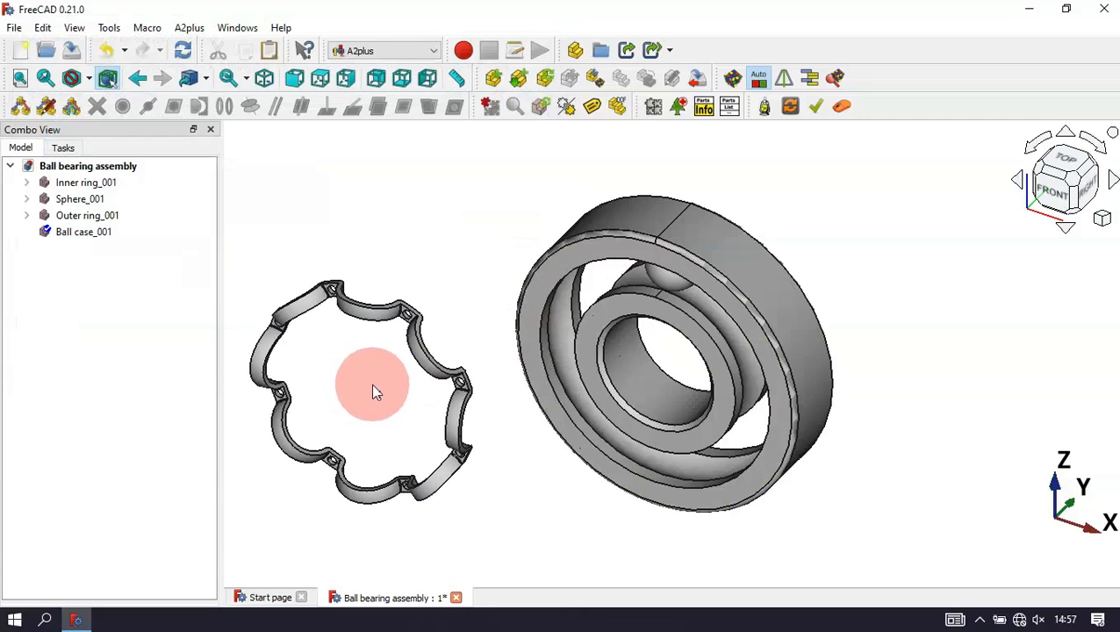
click(372, 387)
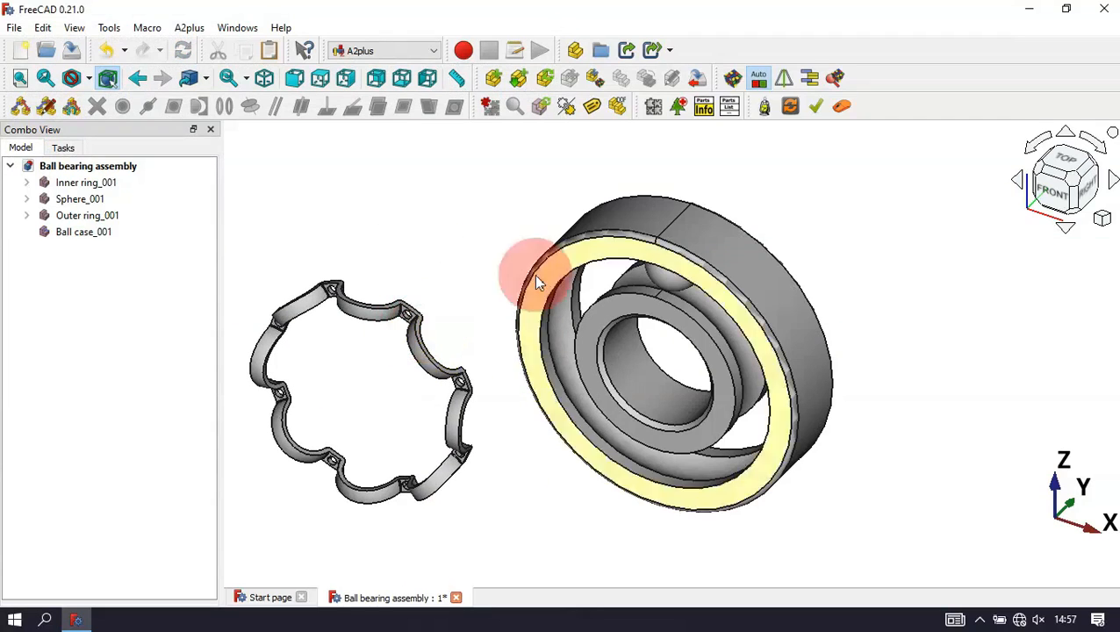
Step: Hide the outer ring and fit the remaining parts in view
click(715, 244)
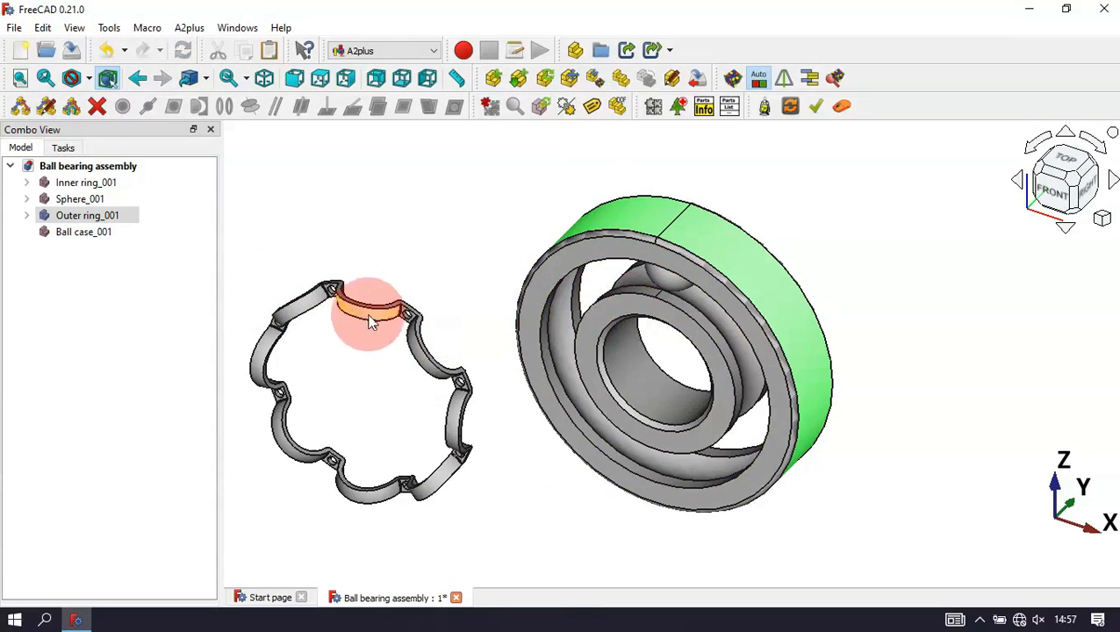
key(space)
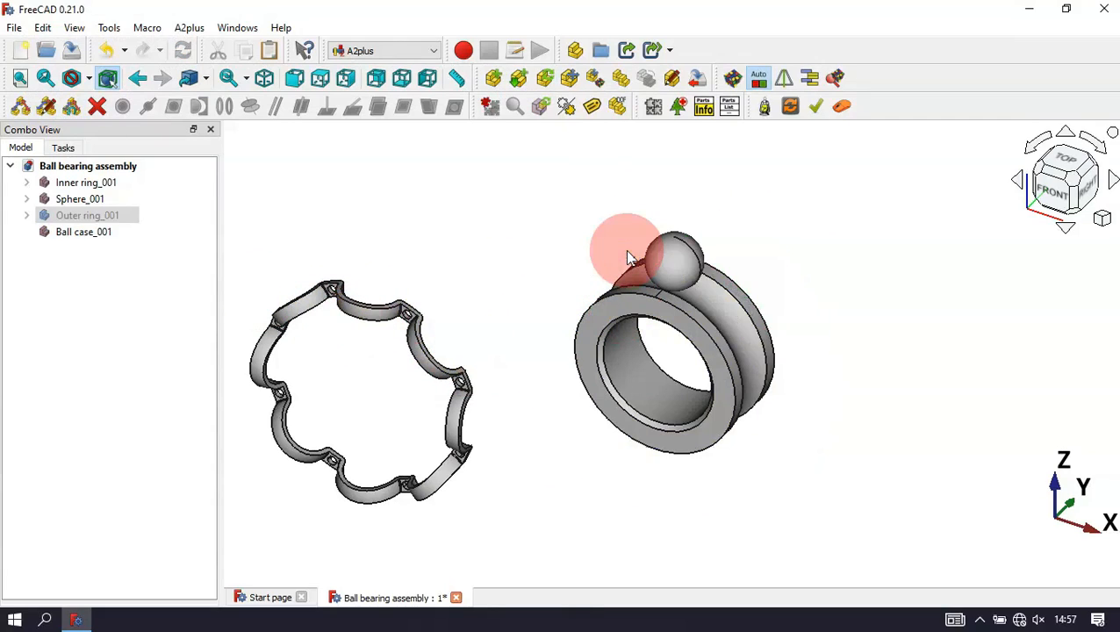
click(512, 223)
key(v)
key(f)
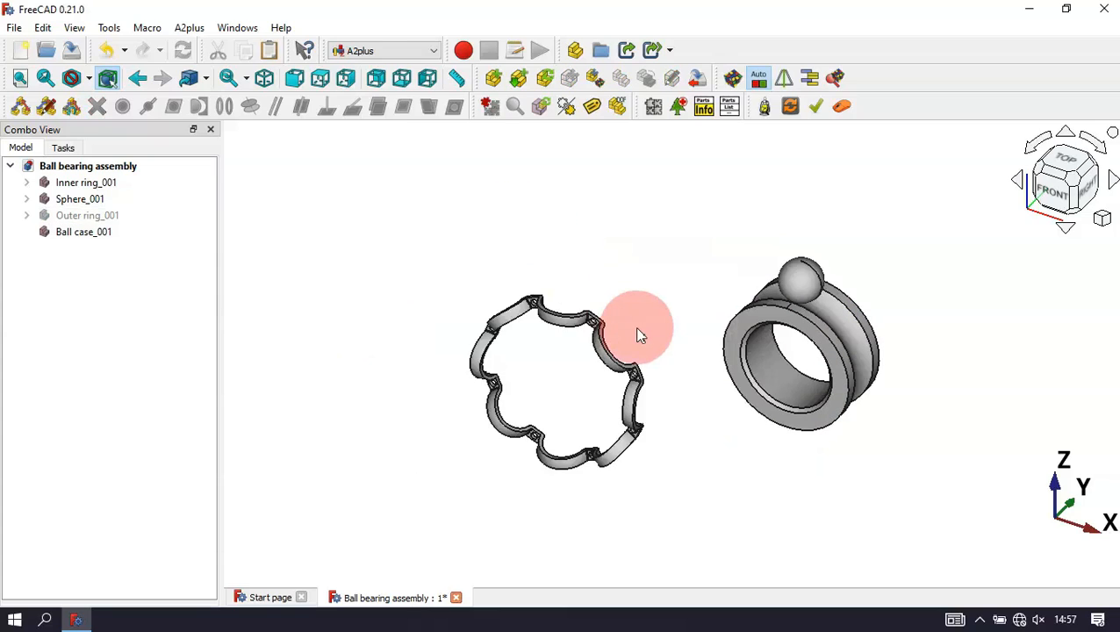
Step: Add an axis-coincident constraint between the ball case and the inner ring's bore face, and accept it
scroll(641, 338, up, 1)
scroll(799, 396, up, 1)
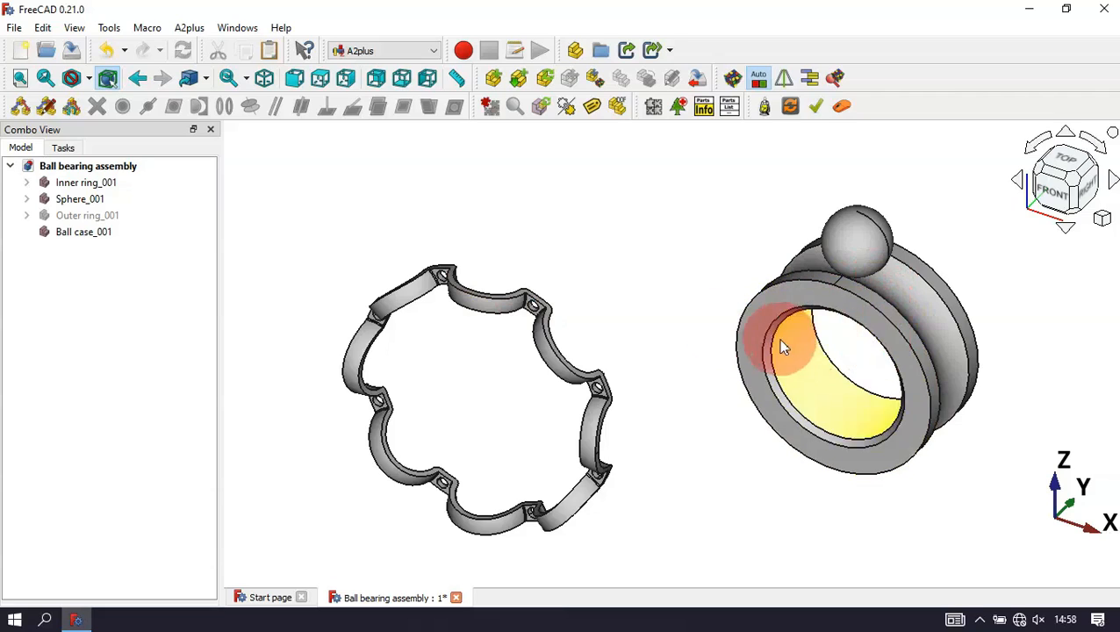
scroll(537, 304, up, 5)
click(545, 309)
scroll(474, 242, down, 5)
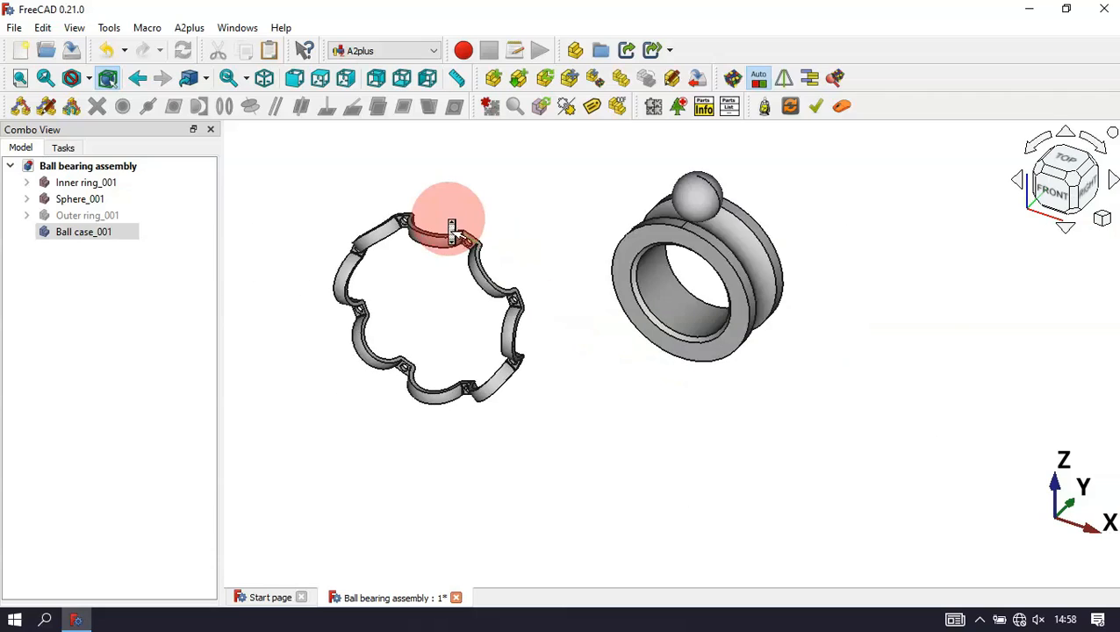
scroll(755, 256, up, 5)
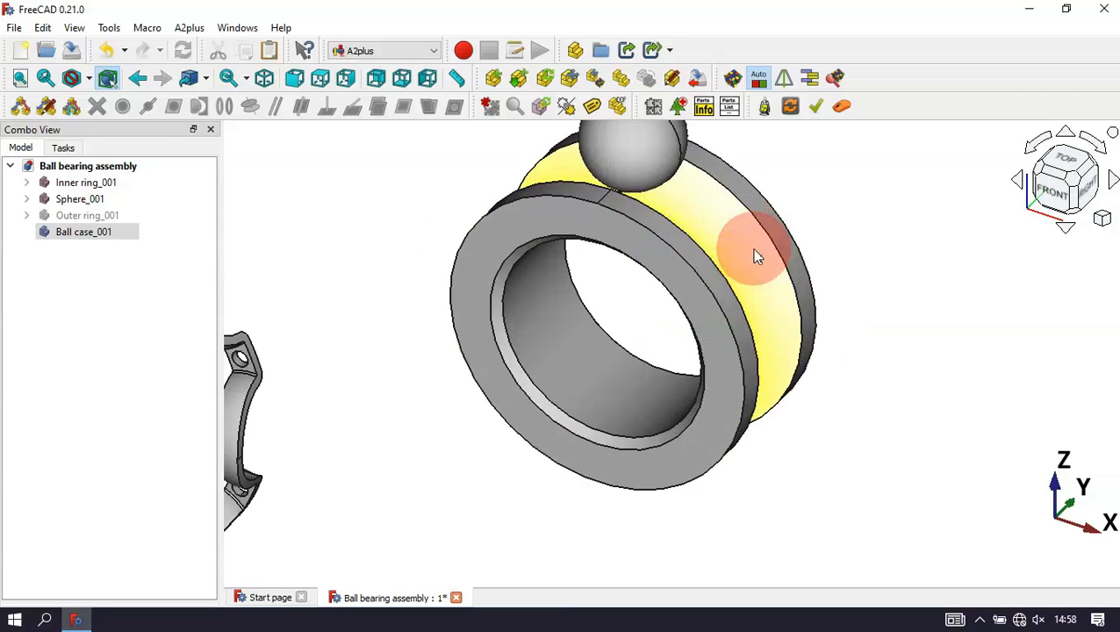
ctrl+click(620, 390)
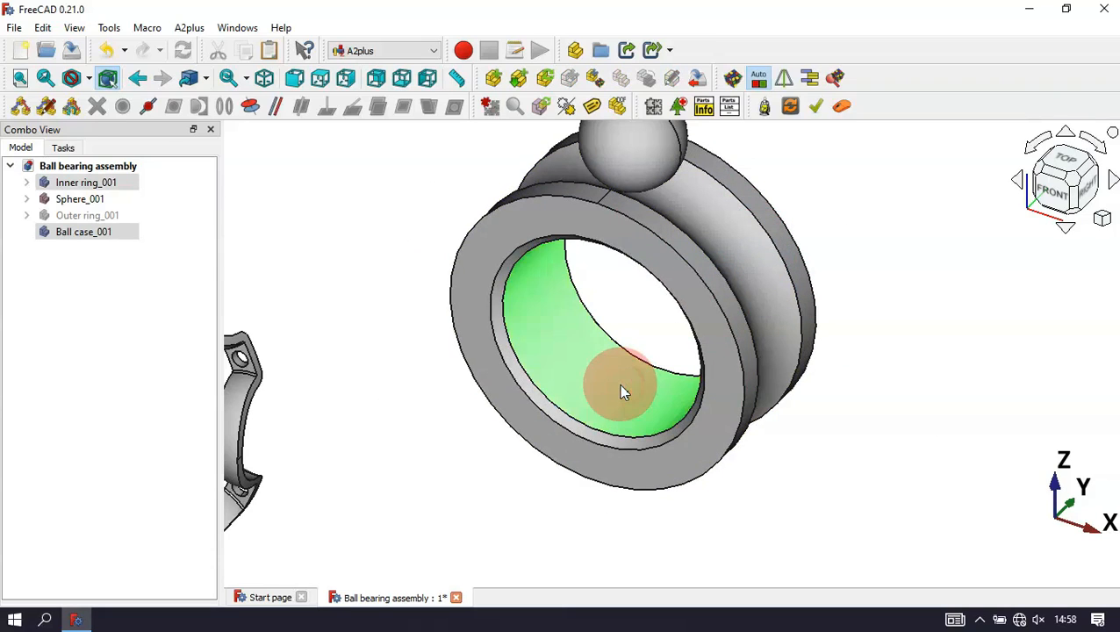
click(250, 107)
click(420, 253)
click(490, 253)
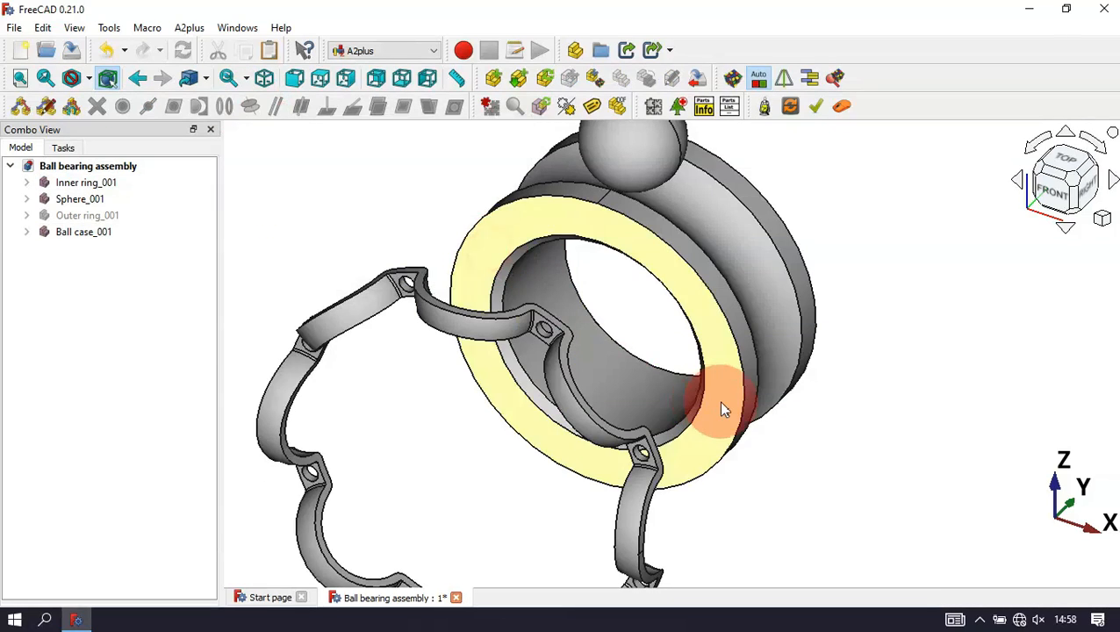
Step: Add a SphereCenterIdent constraint between the sphere's surface and the inner face of a ball case pocket, accept it, and inspect the fit
scroll(853, 413, down, 2)
scroll(854, 413, down, 2)
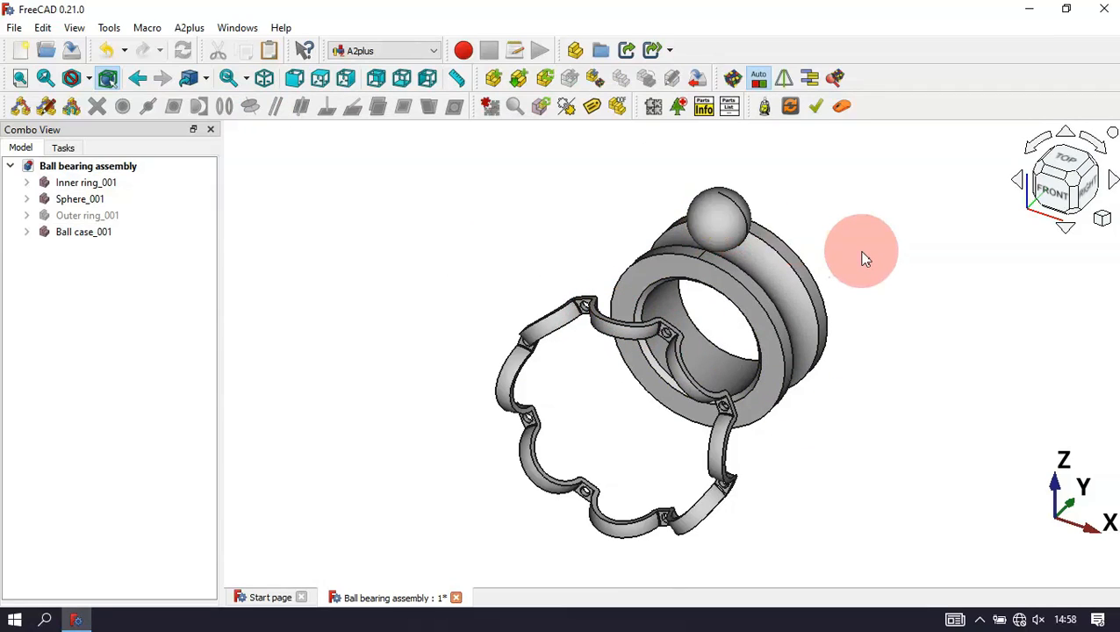
click(720, 235)
middle_drag(882, 328, 684, 395)
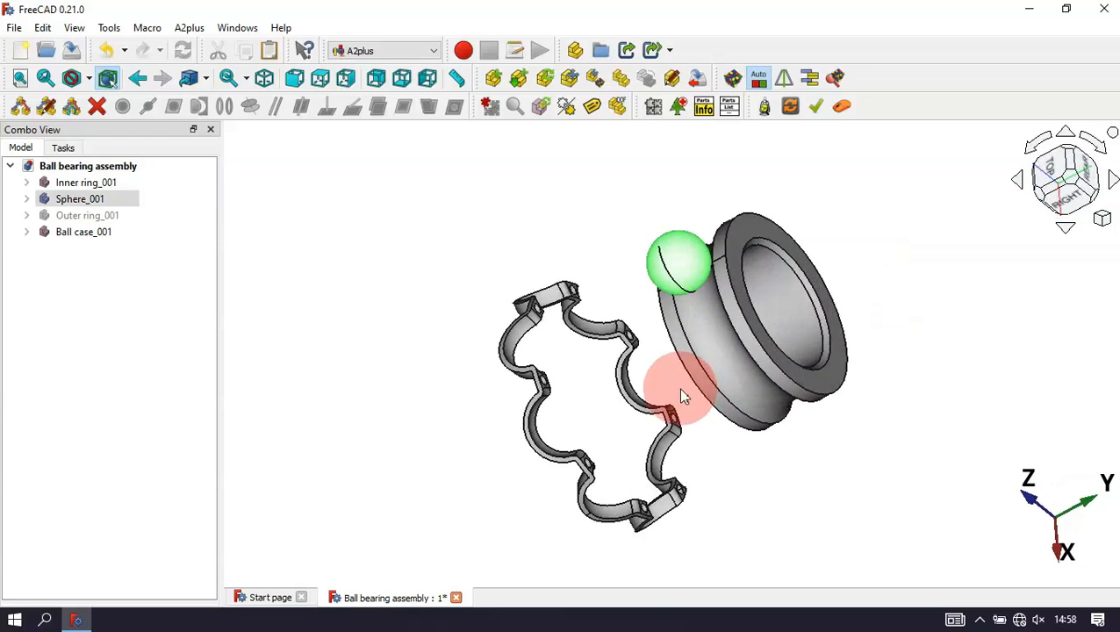
ctrl+click(526, 337)
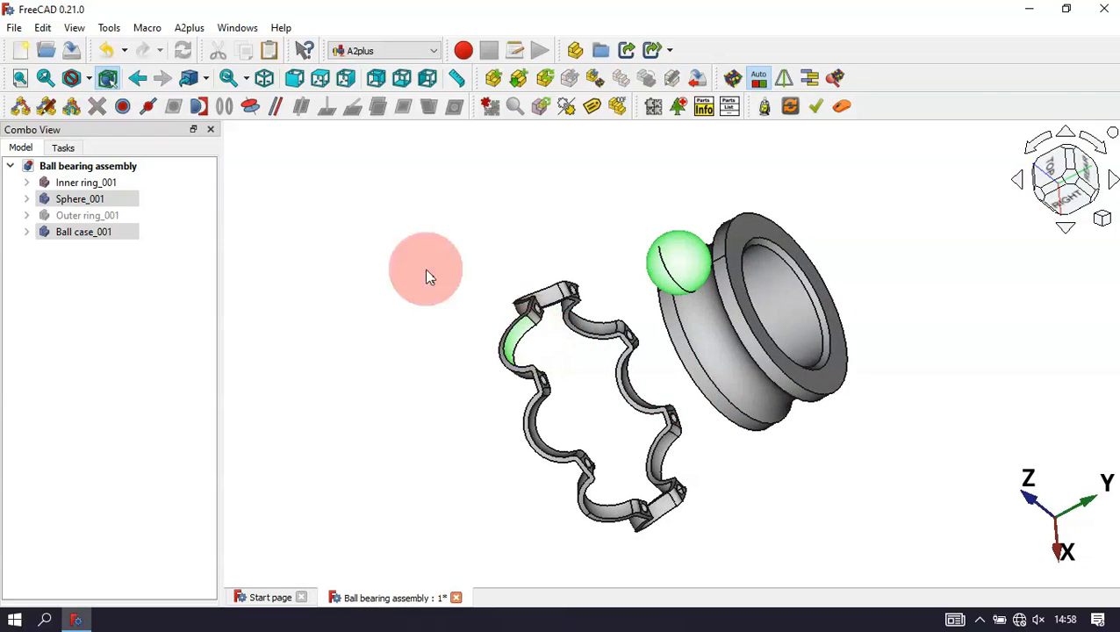
click(201, 107)
click(483, 190)
middle_drag(694, 387, 763, 412)
key(0)
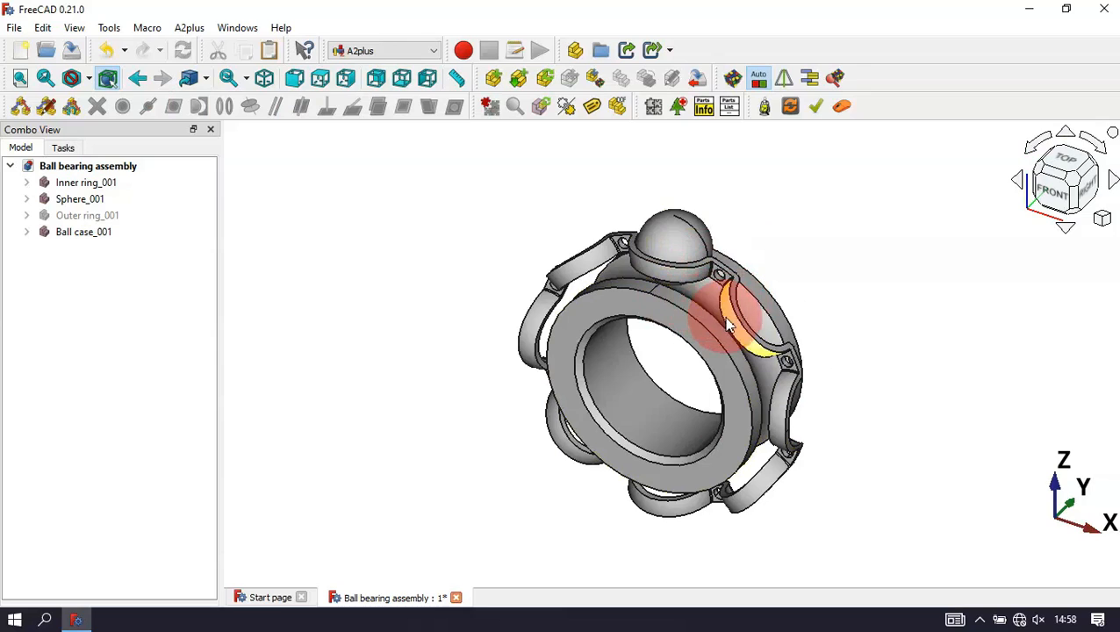
Step: Duplicate the ball case and place the copy in the empty space beside the inner ring
click(742, 338)
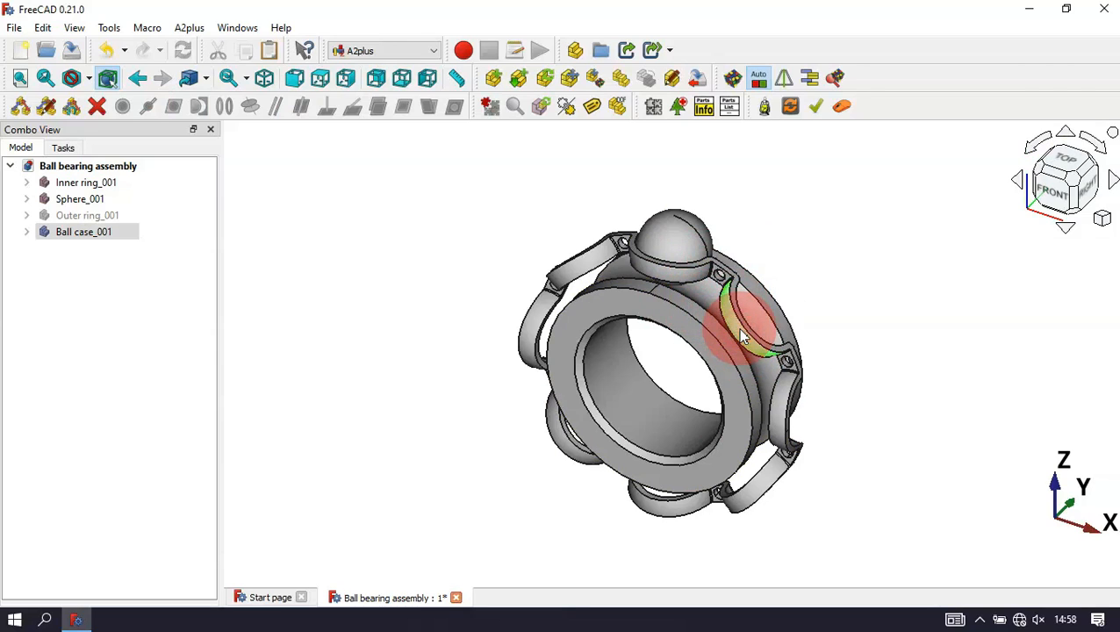
click(622, 79)
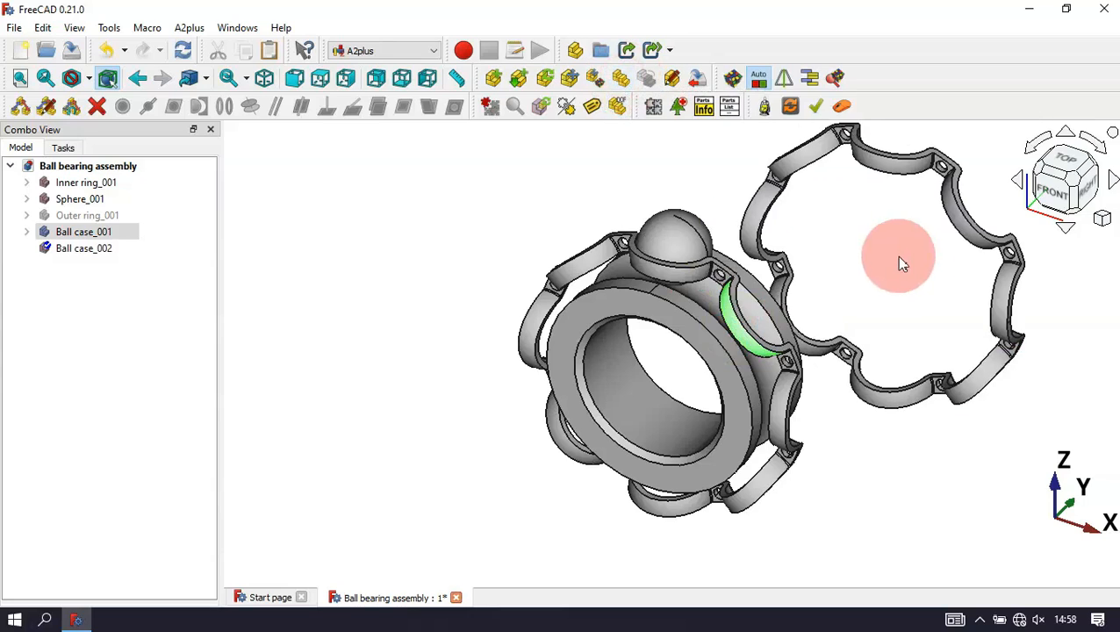
click(910, 287)
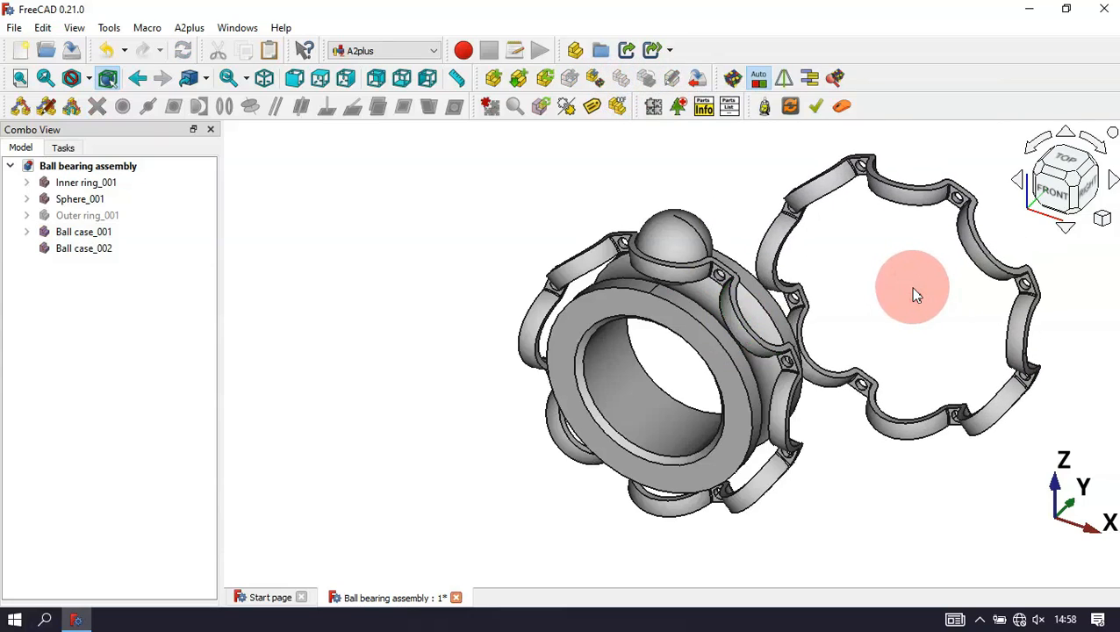
Step: Transform the second ball case by rotating it half a turn about its vertical axis in 90° increments, reversing its pockets
scroll(738, 325, down, 5)
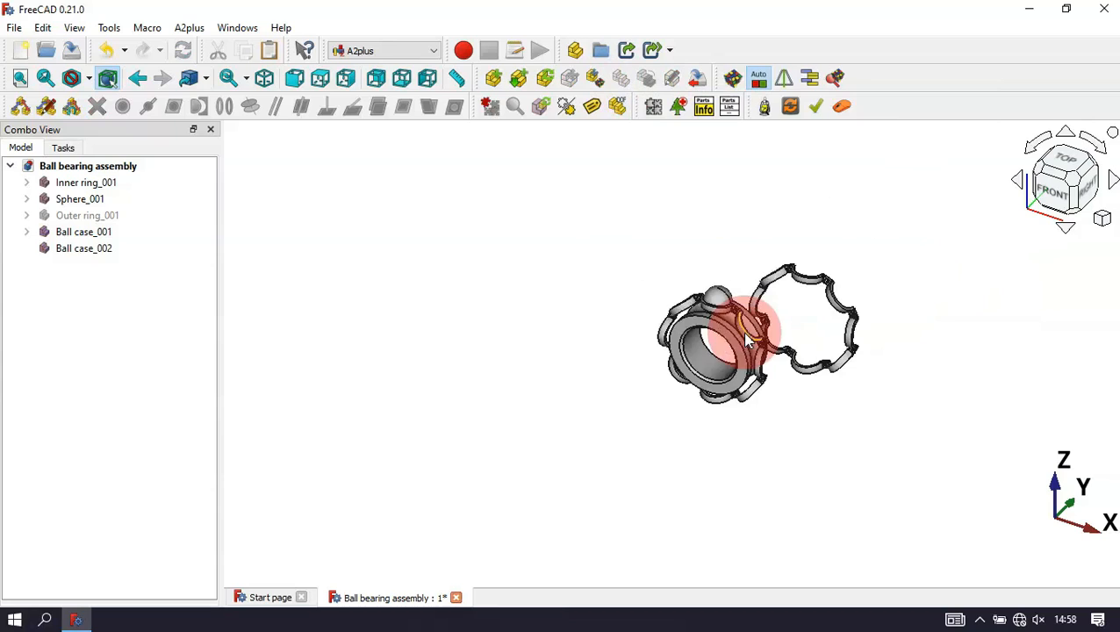
scroll(845, 305, up, 10)
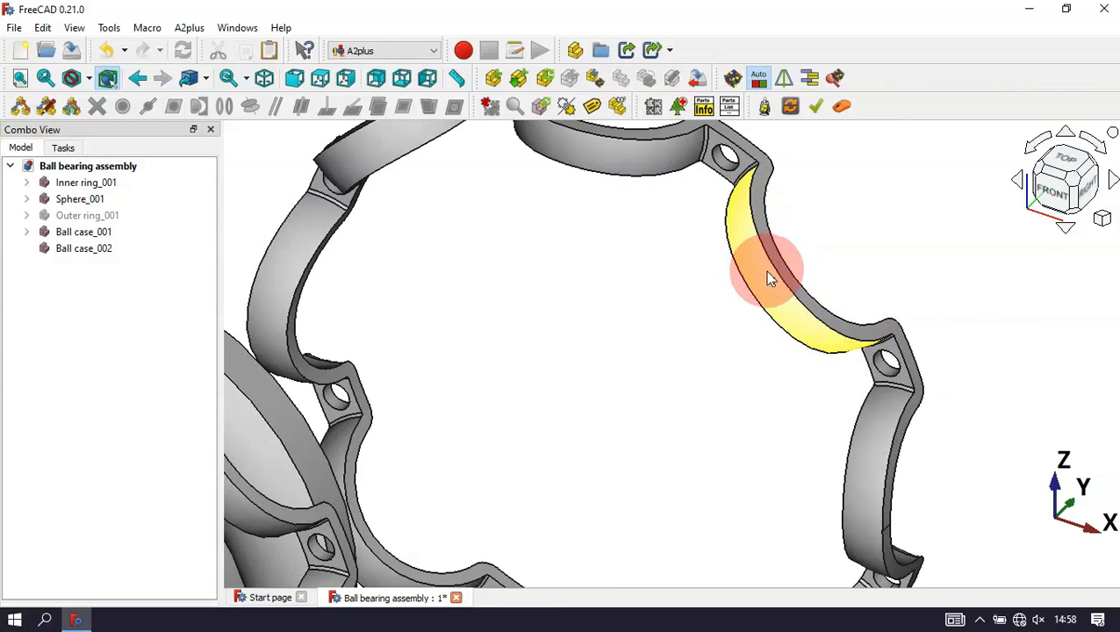
scroll(765, 271, down, 5)
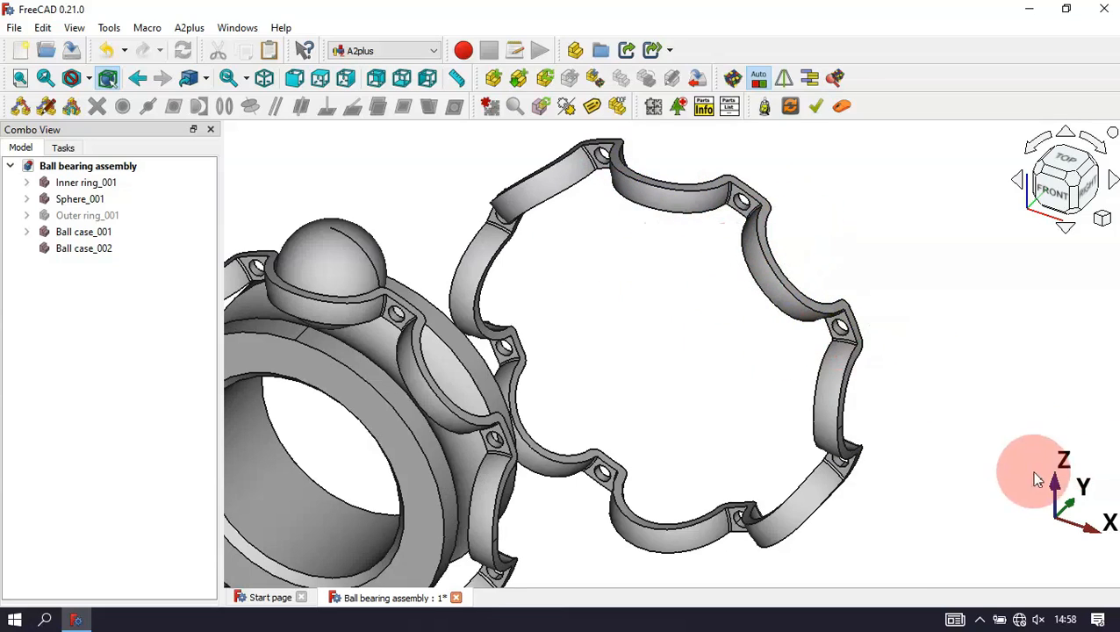
key(v)
key(f)
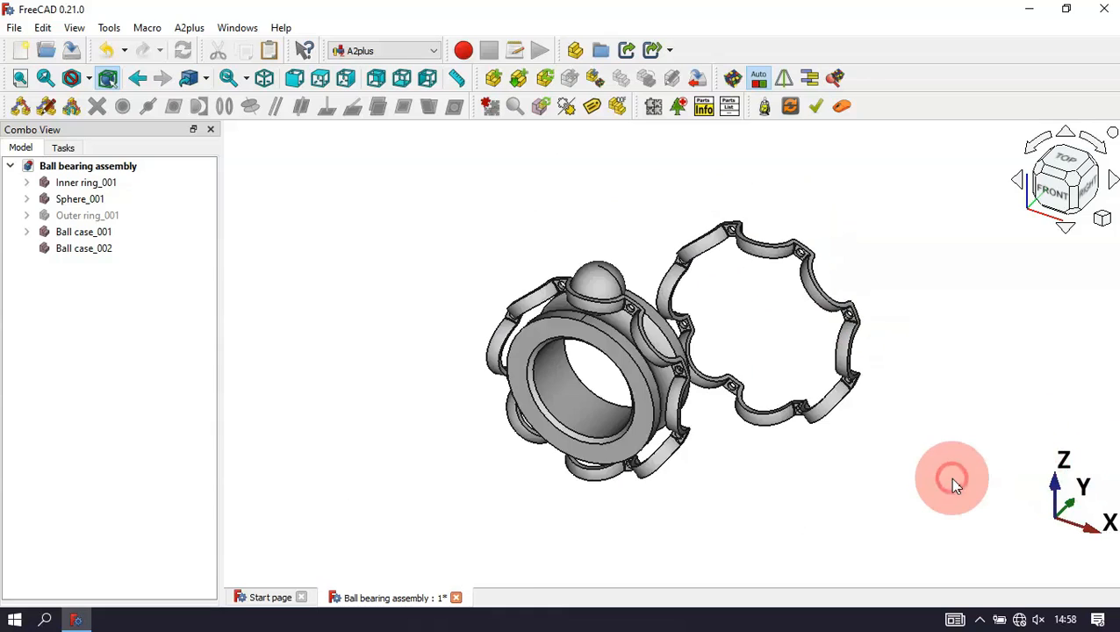
click(815, 296)
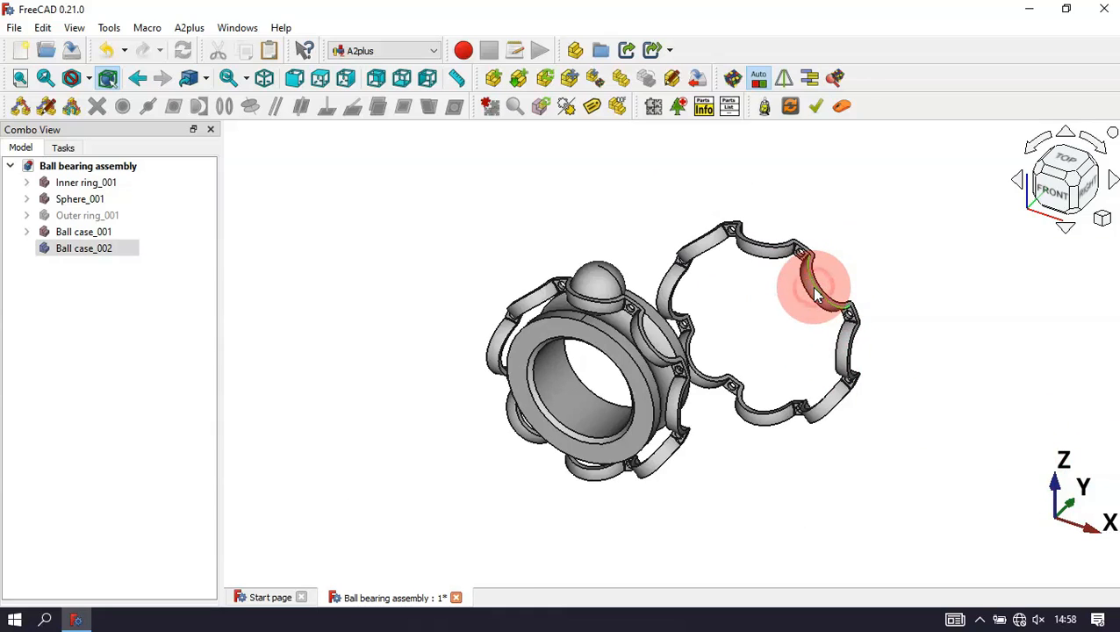
right_click(815, 295)
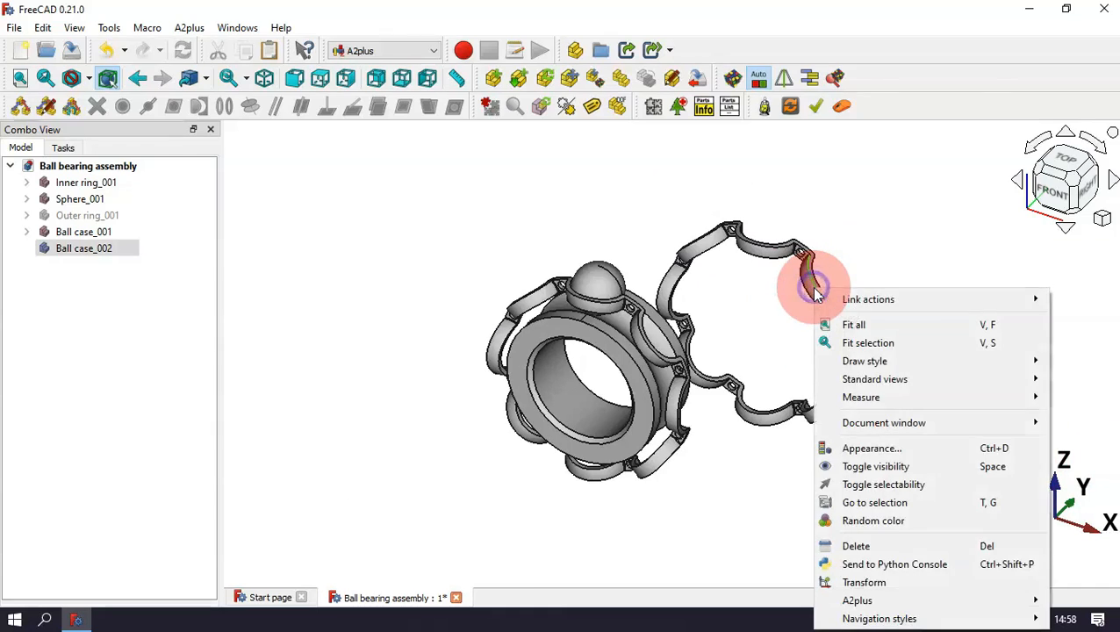
click(908, 594)
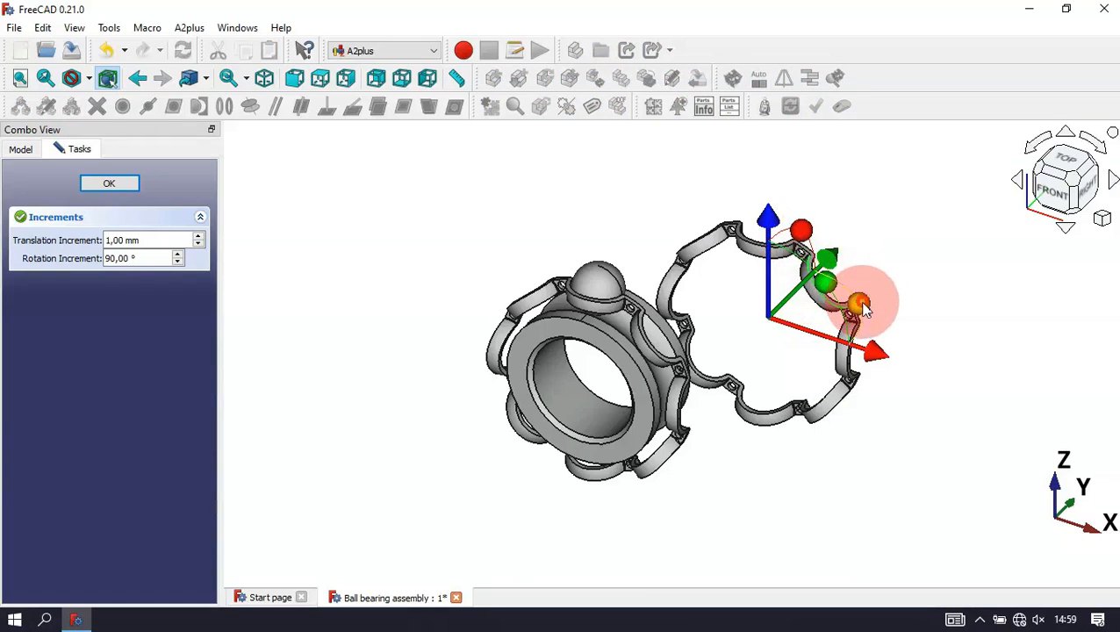
drag(863, 308, 570, 295)
click(130, 180)
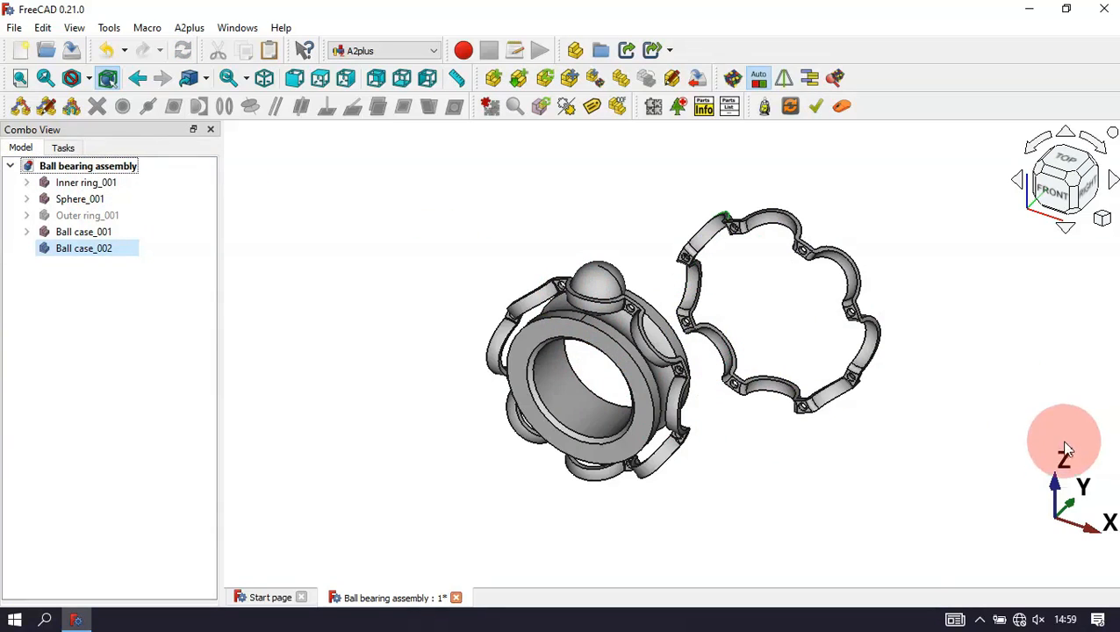
click(955, 404)
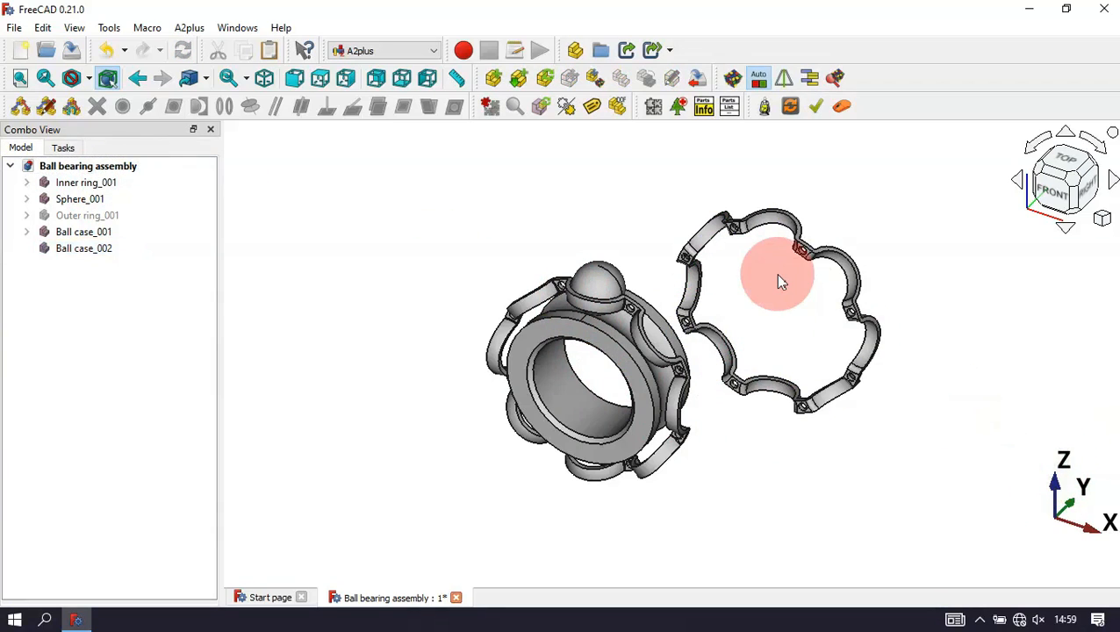
scroll(777, 279, up, 3)
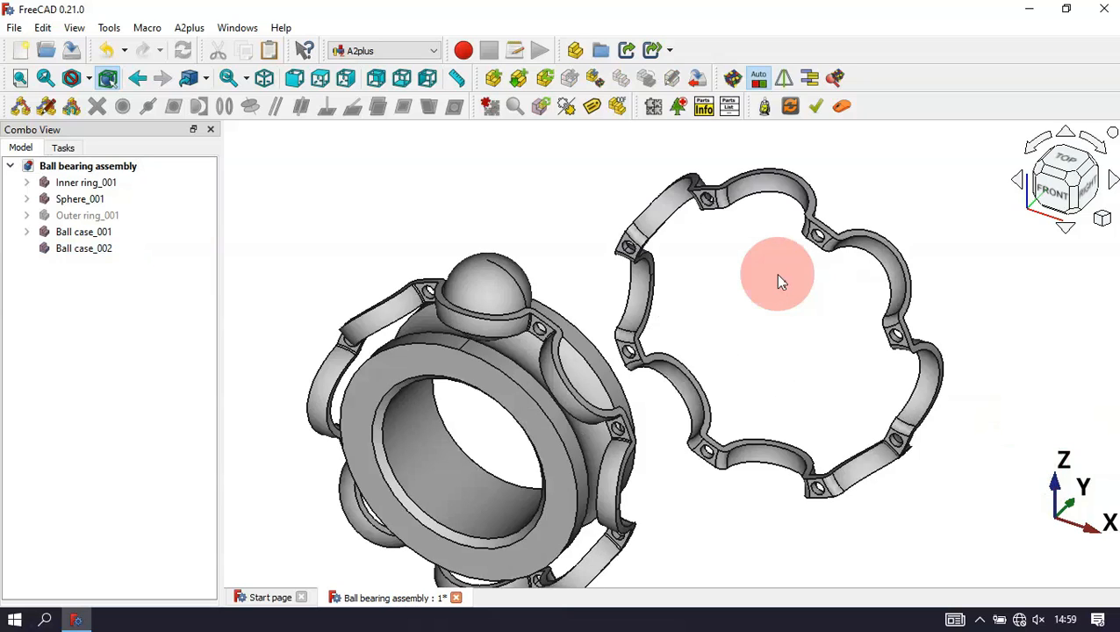
Step: Add an axis-coincident constraint between a curved edge of the second ball case and the inner ring's outer front edge, and accept it
click(824, 234)
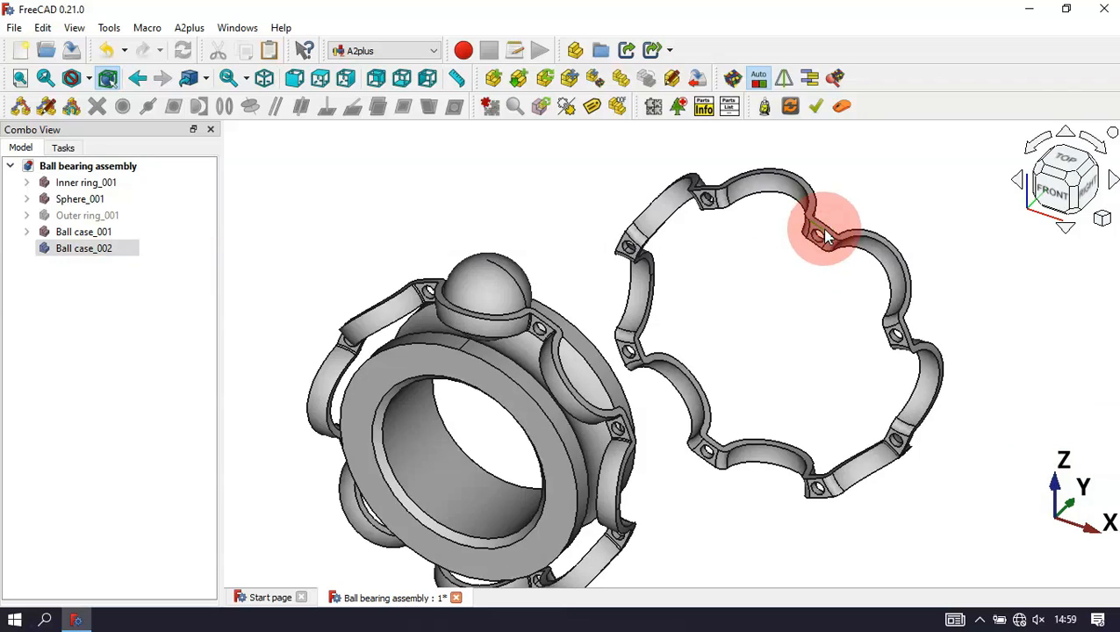
ctrl+click(527, 399)
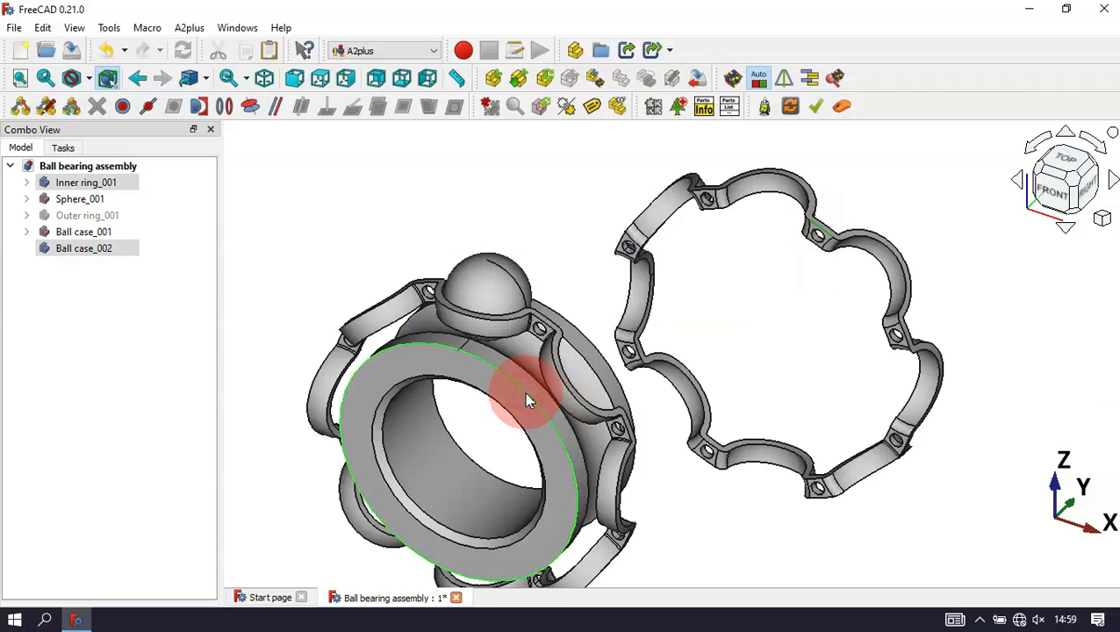
click(250, 107)
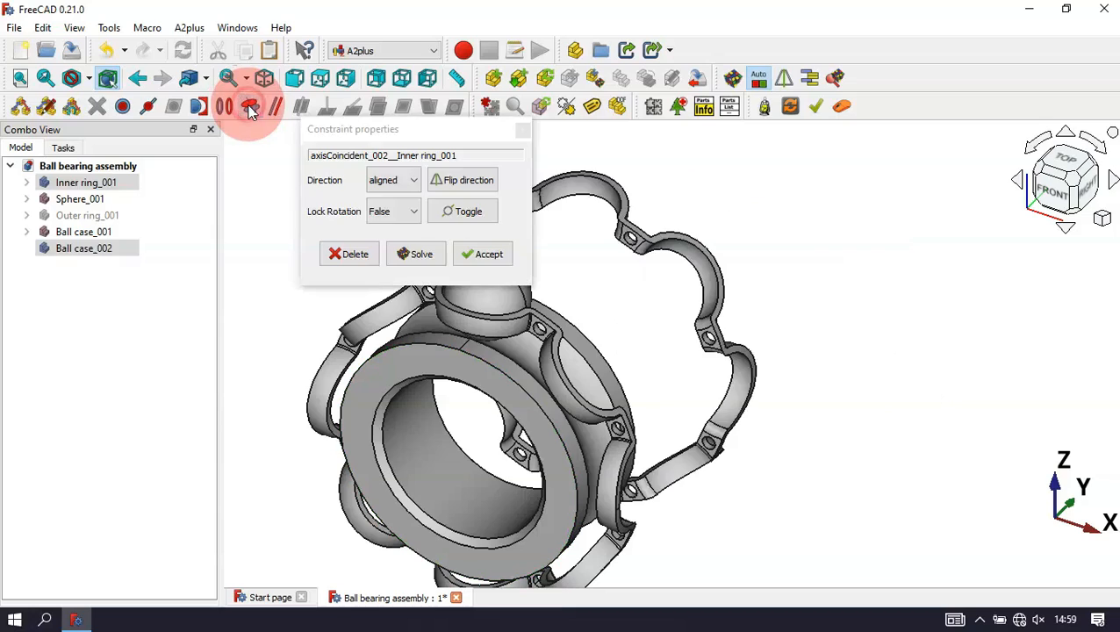
click(486, 256)
Step: Add a SphereCenterIdent constraint between the second ball case's pocket face and the sphere, accept it, and inspect the case halves from above
click(579, 195)
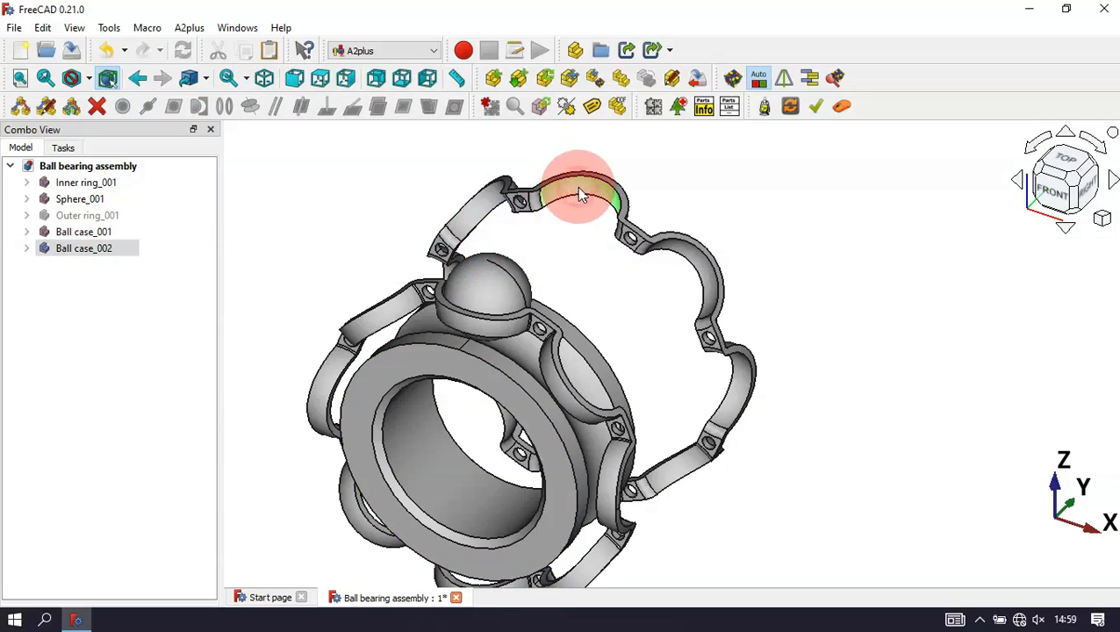
click(486, 282)
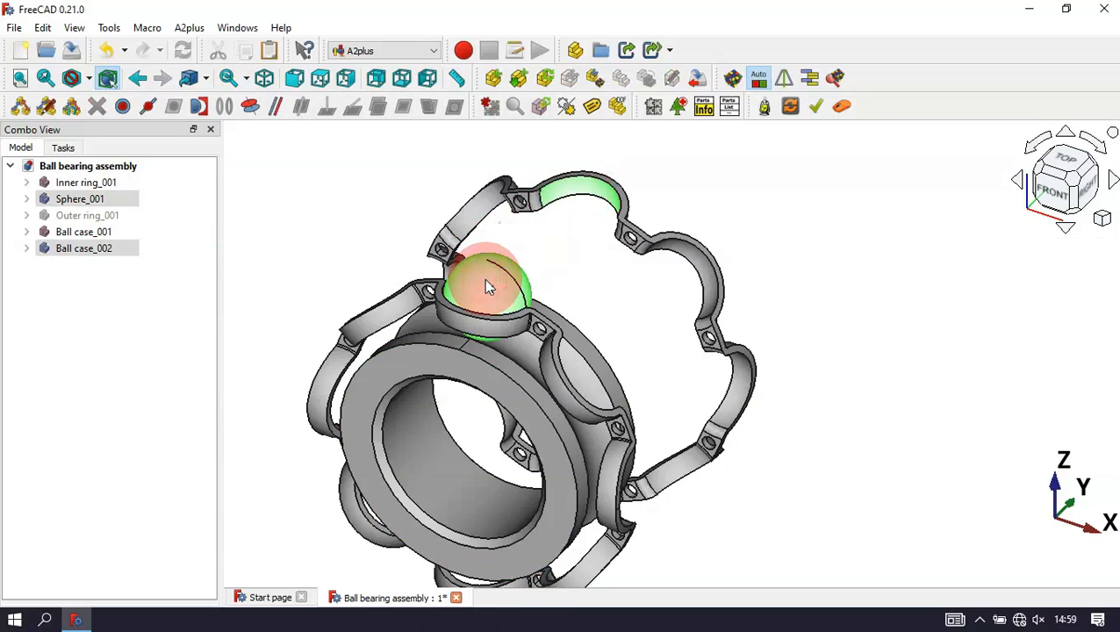
click(200, 106)
click(484, 188)
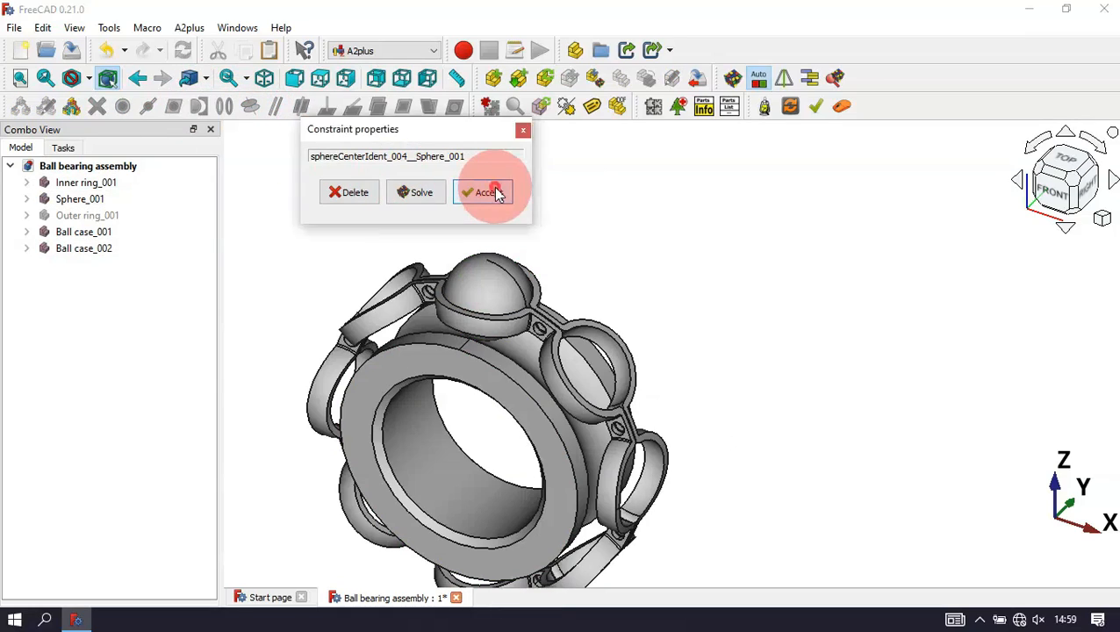
middle_drag(808, 363, 677, 290)
key(0)
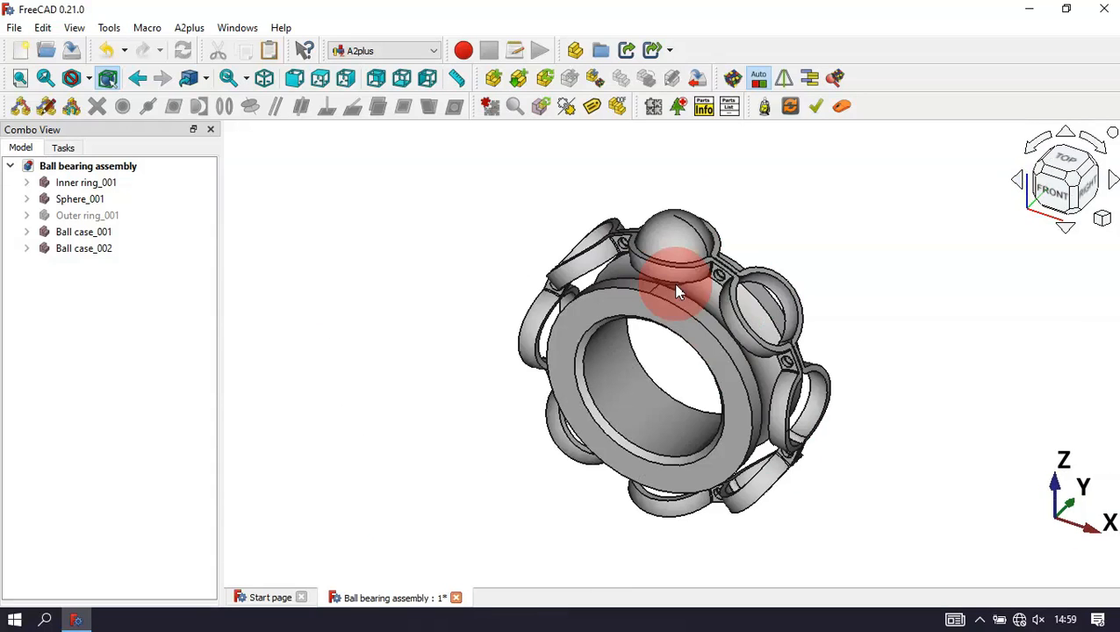
click(321, 79)
click(745, 367)
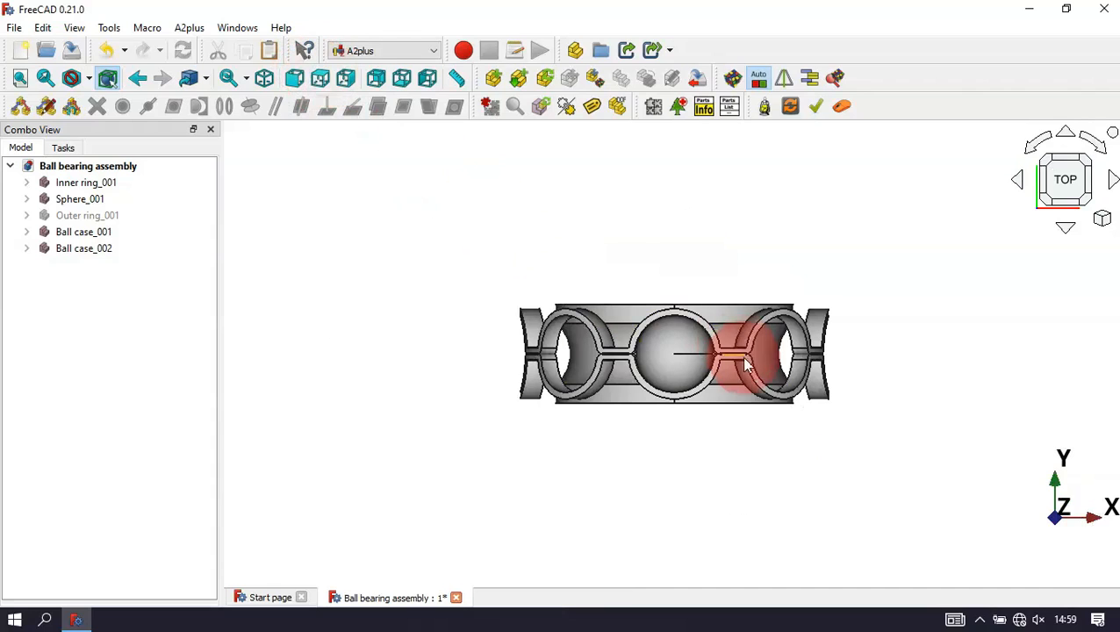
scroll(732, 362, up, 7)
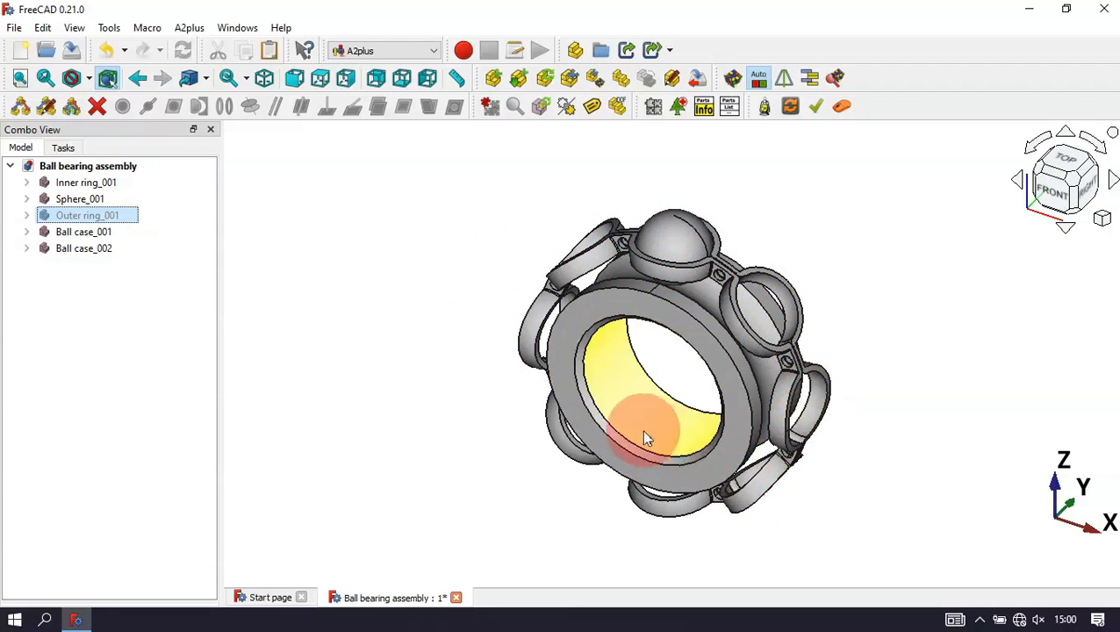
Step: Duplicate the sphere eight times, placing the copies in the empty space around the inner ring and ball cases
click(897, 311)
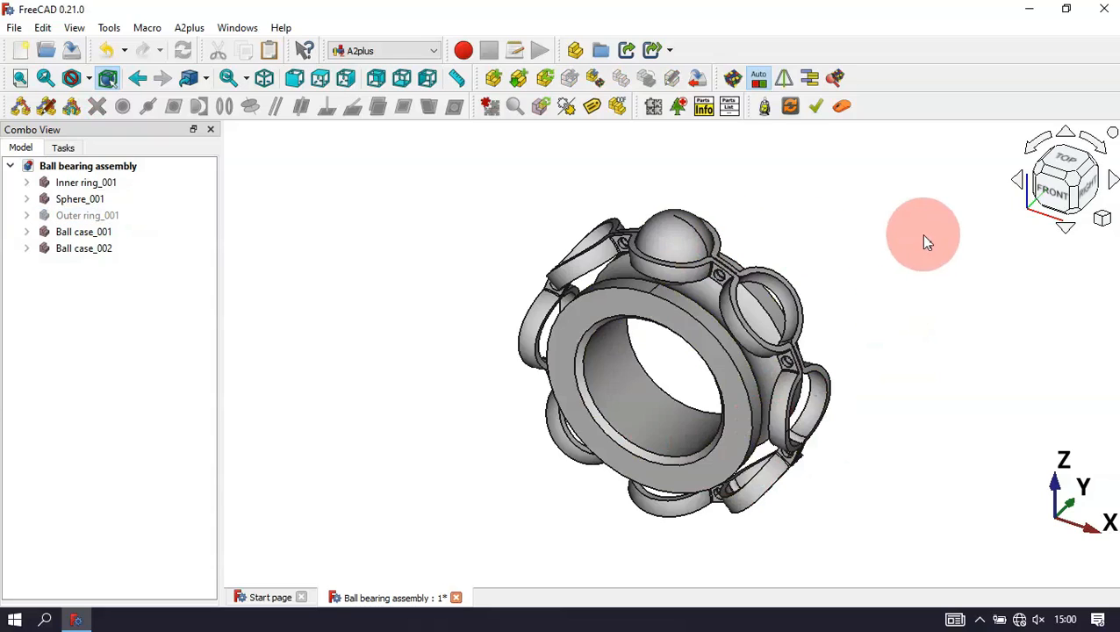
click(684, 238)
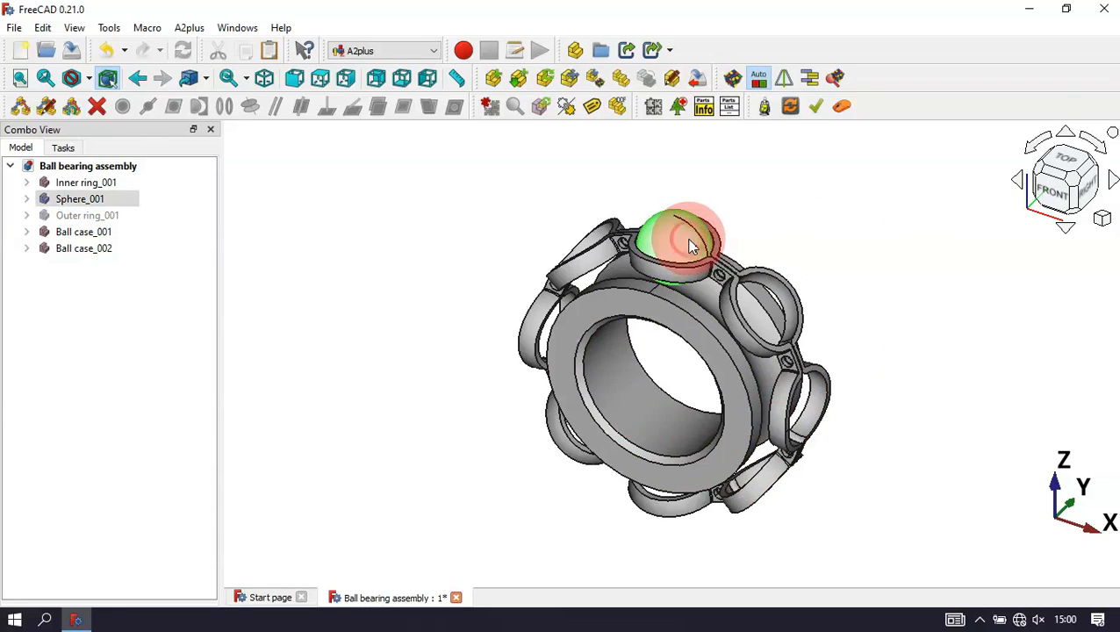
click(621, 79)
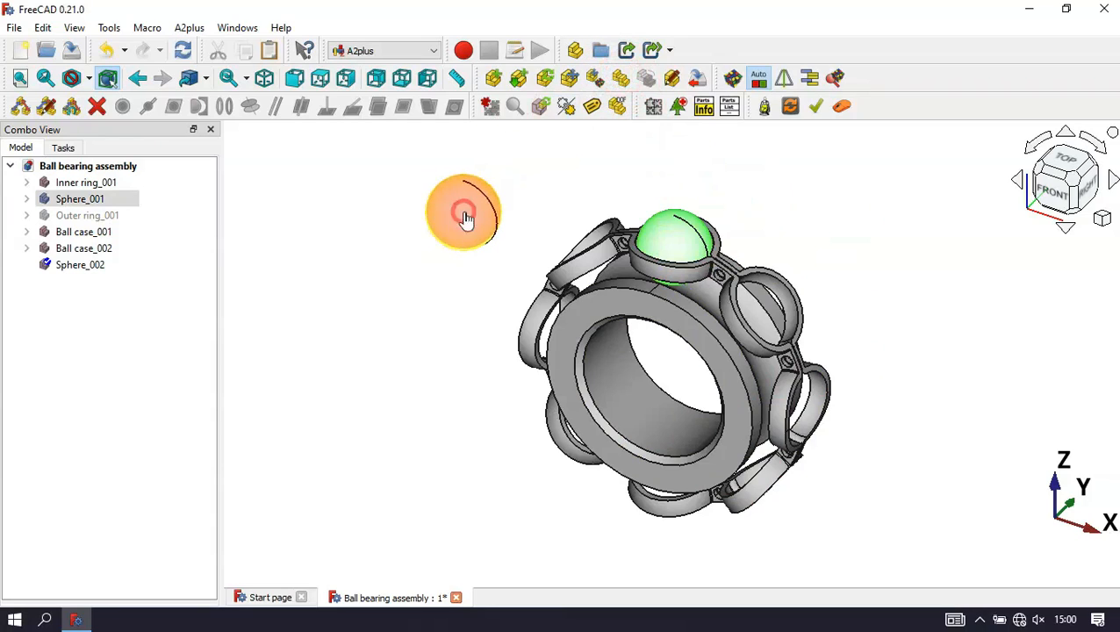
click(463, 214)
click(426, 304)
click(412, 389)
click(447, 498)
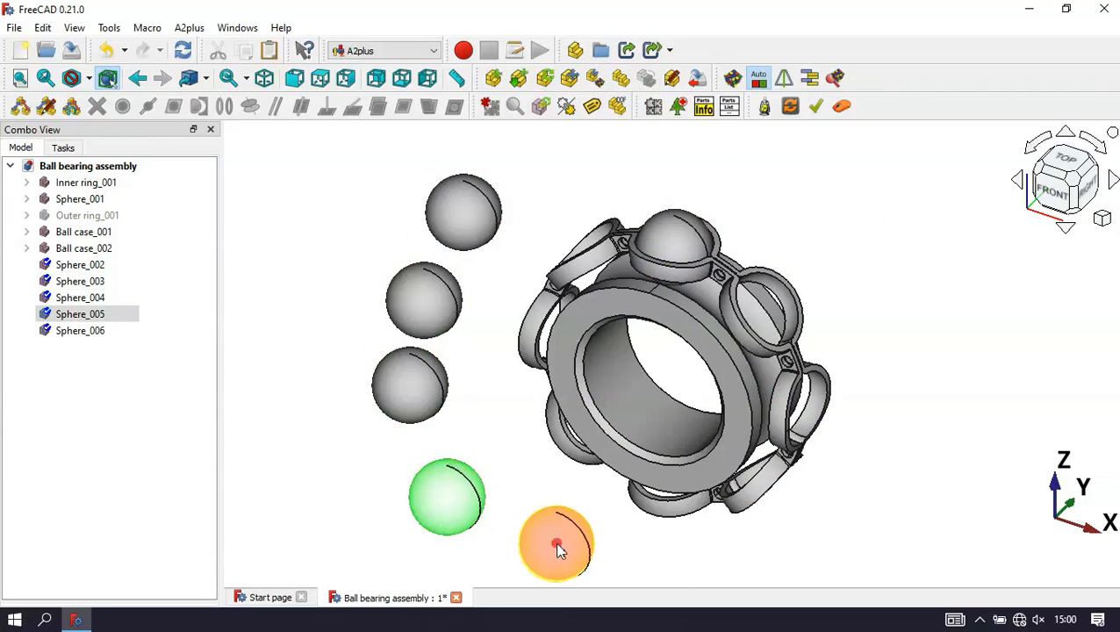
click(557, 545)
click(666, 545)
click(797, 539)
click(872, 460)
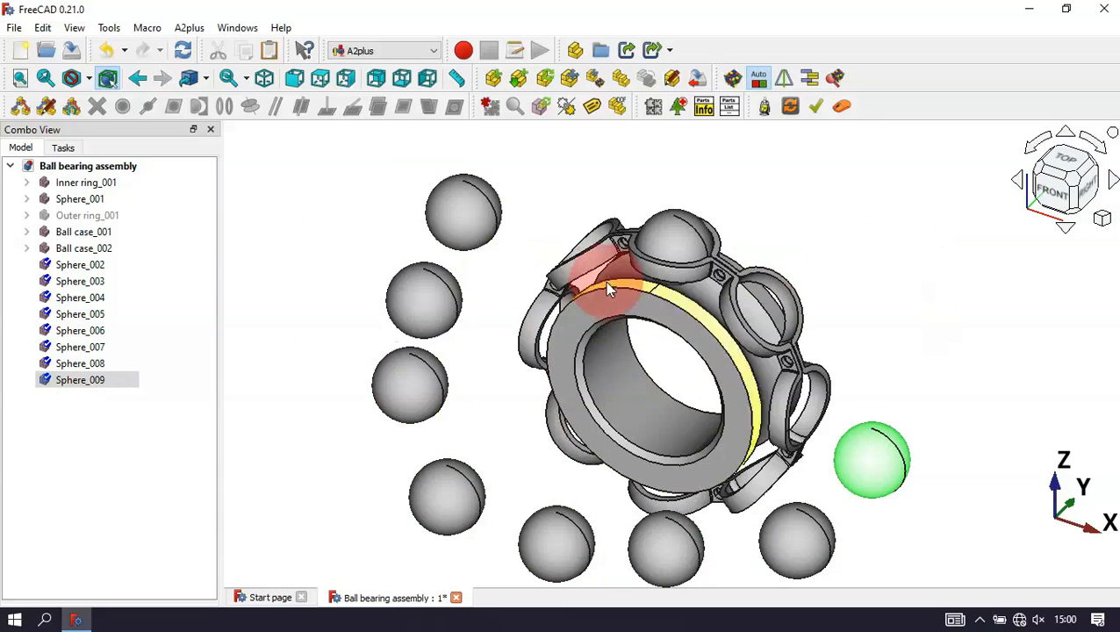
click(866, 297)
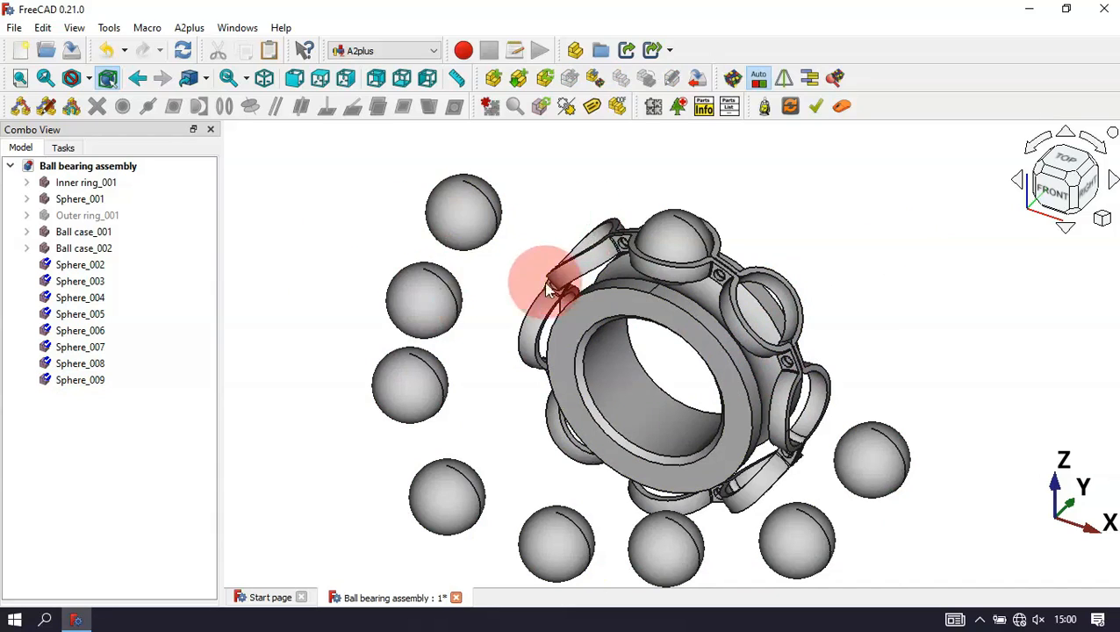
Step: Centre Sphere_002 in the next clockwise pocket after the top sphere with a SphereCenterIdent constraint, and accept it
click(446, 211)
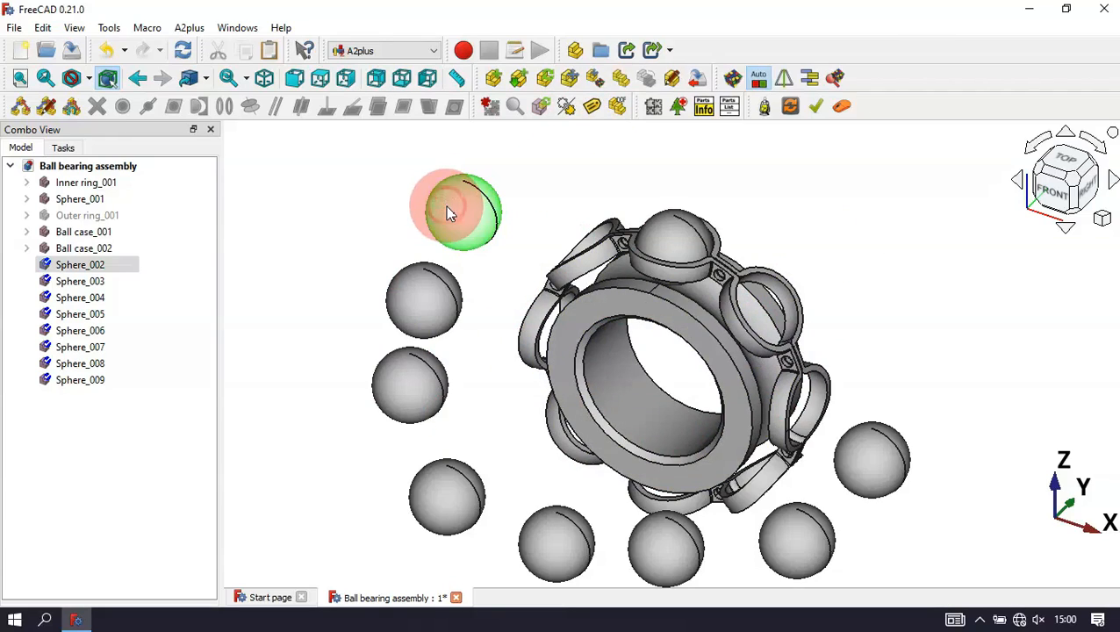
ctrl+click(790, 303)
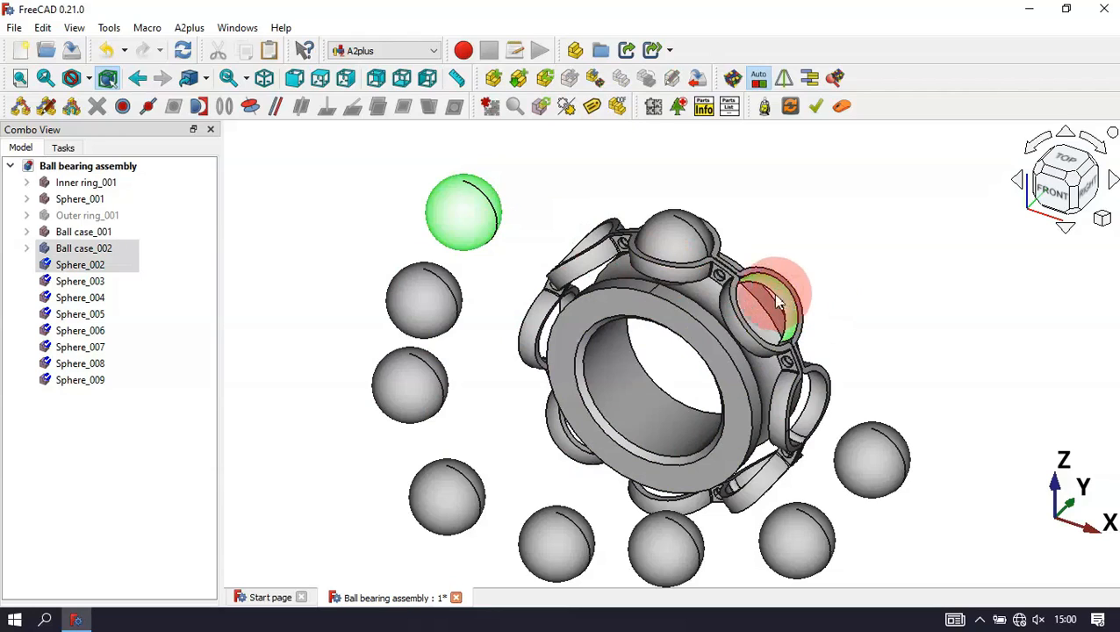
click(196, 107)
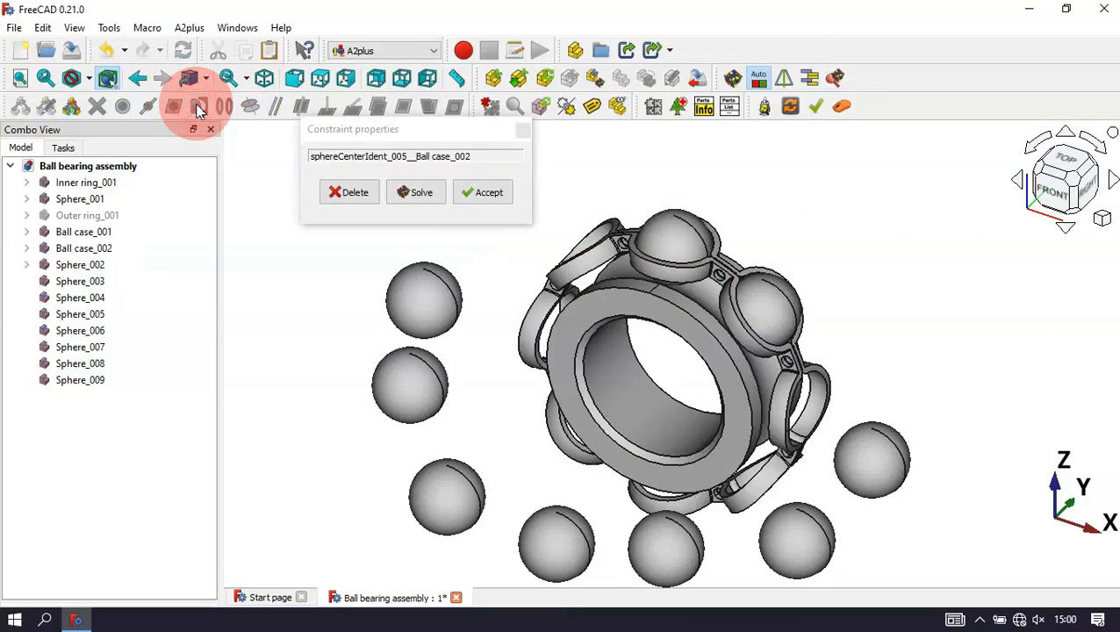
click(508, 191)
Step: Centre Sphere_003 in the pocket counterclockwise of the top sphere with a SphereCenterIdent constraint, and accept it
click(432, 325)
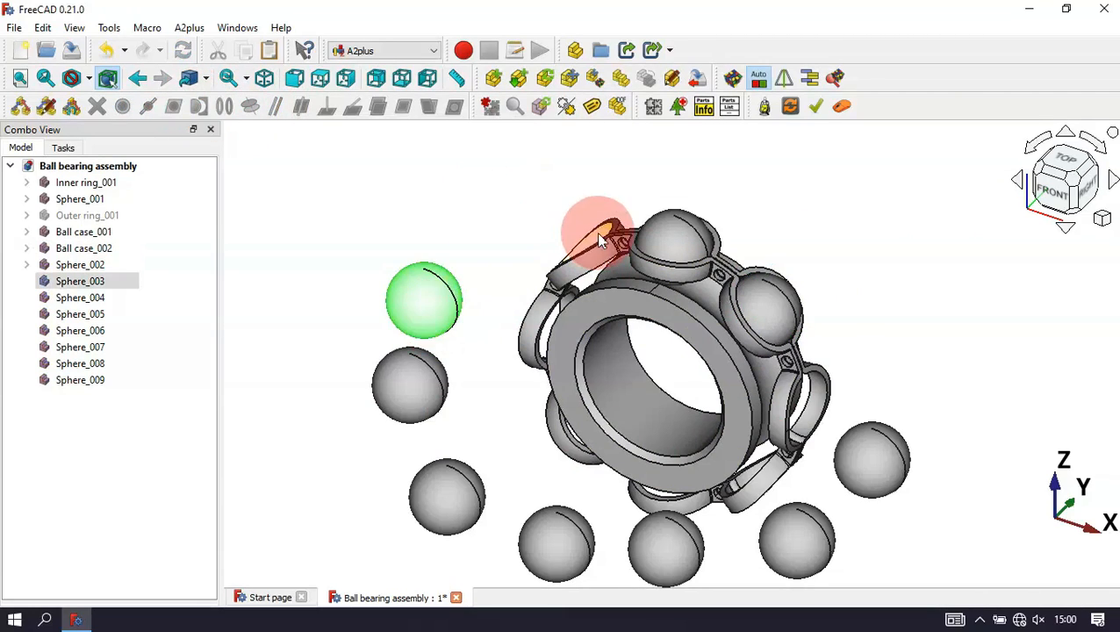
ctrl+click(596, 231)
click(198, 107)
click(490, 193)
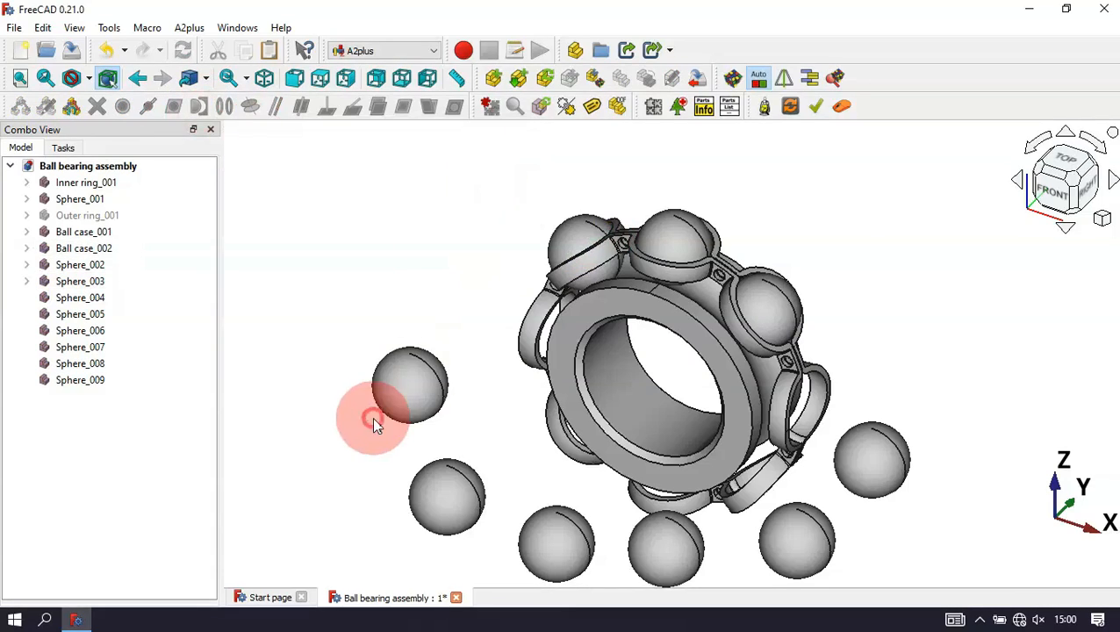
Step: Constrain Sphere_004 to the ball case pocket beyond Sphere_002 with SphereCenterIdent, and accept the constraint
click(413, 384)
ctrl+click(814, 393)
click(200, 107)
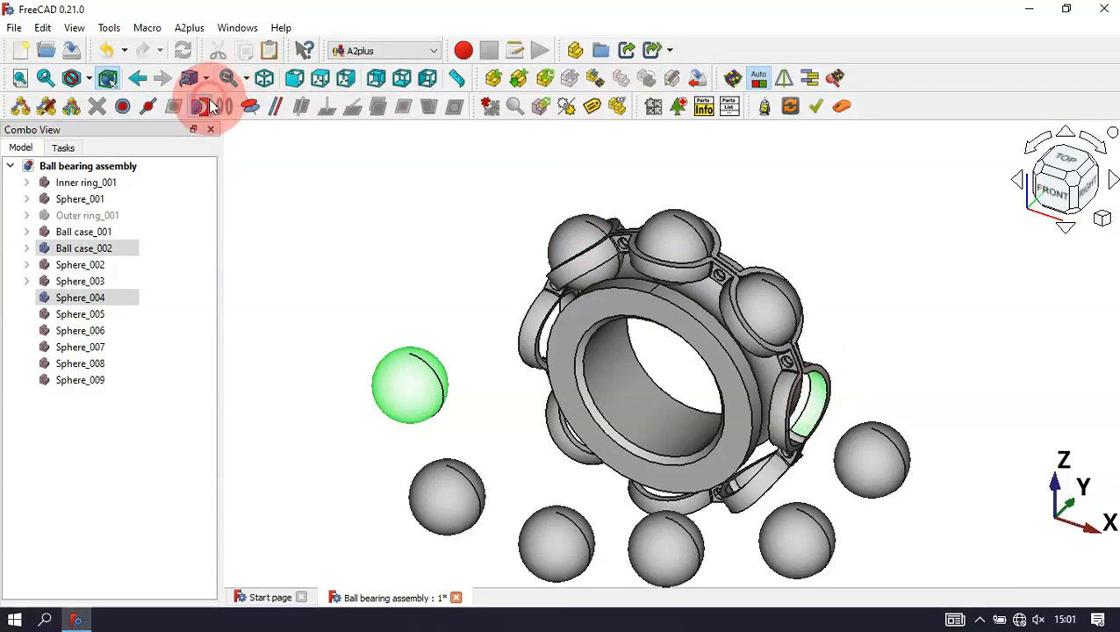
click(468, 189)
Step: Constrain Sphere_005 to the ball case pocket below Sphere_004 with SphereCenterIdent, and accept the constraint
click(447, 496)
middle_drag(944, 502, 846, 455)
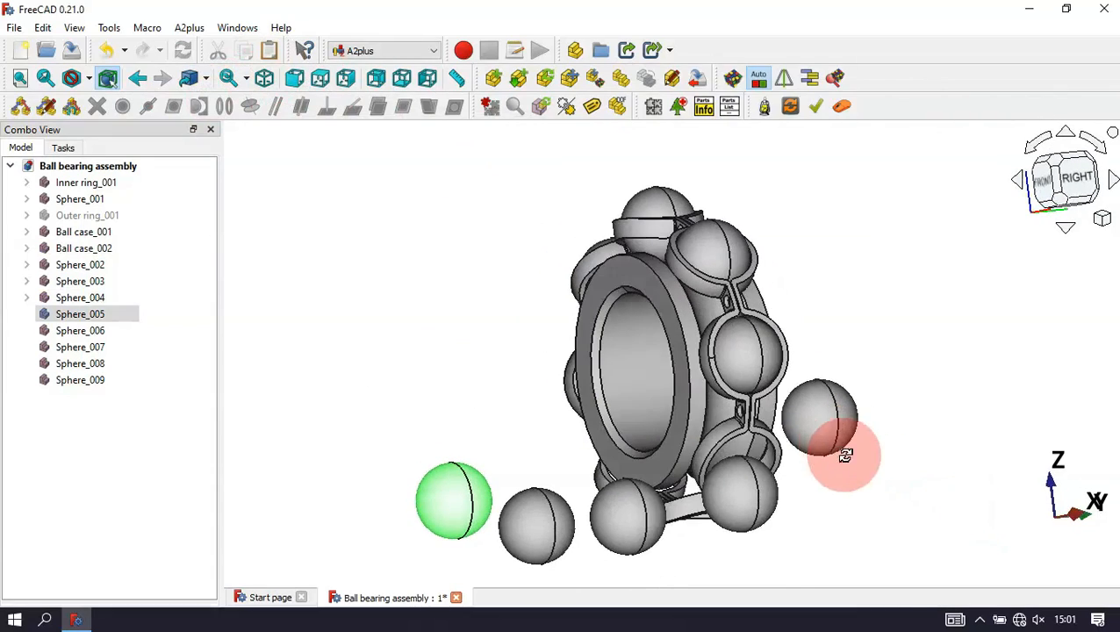
ctrl+click(767, 456)
click(202, 107)
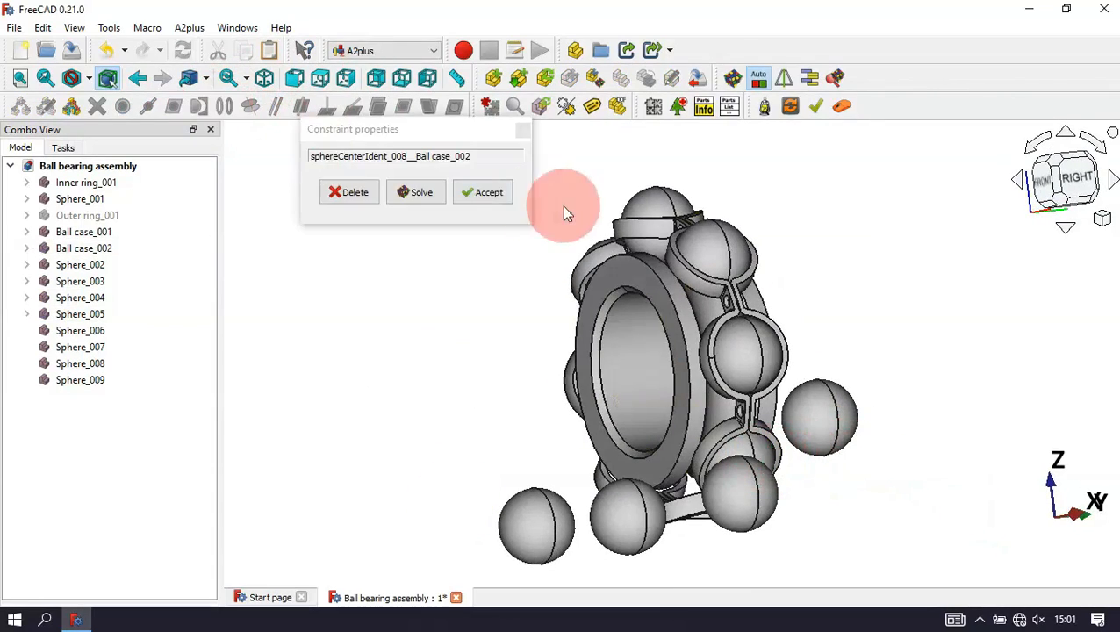
click(489, 193)
Step: Constrain Sphere_009 to the empty ball case pocket next to Sphere_003 with SphereCenterIdent, and accept the constraint
click(799, 391)
middle_drag(599, 420, 583, 465)
ctrl+click(592, 463)
click(200, 106)
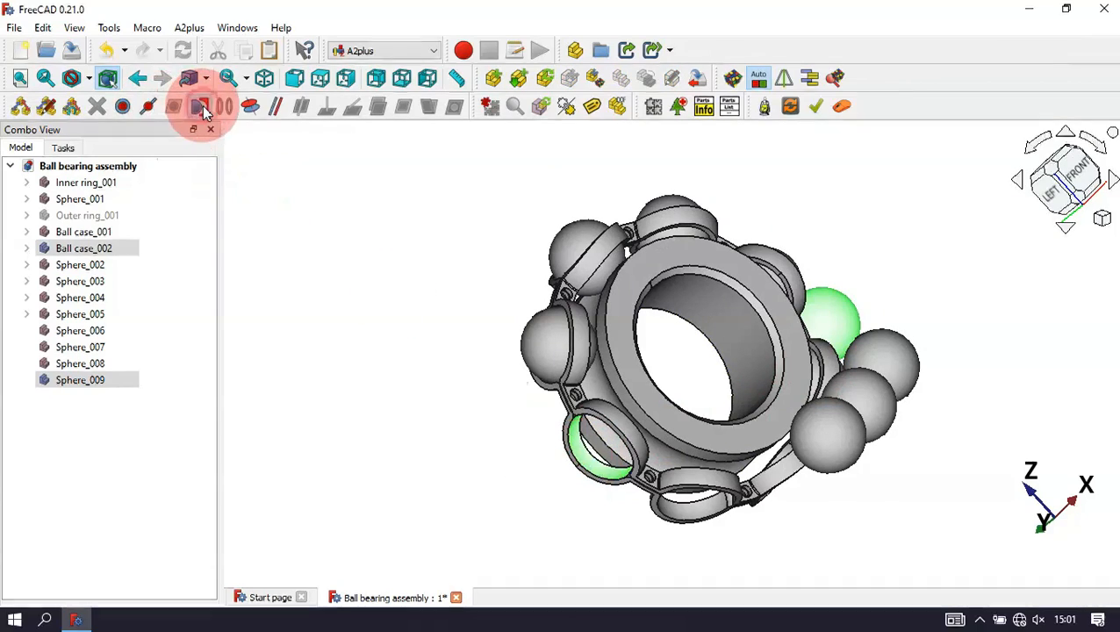
click(479, 191)
Step: Constrain Sphere_006 to the empty ball case pocket next to Sphere_009 with SphereCenterIdent, and accept the constraint
click(710, 518)
click(751, 492)
click(813, 447)
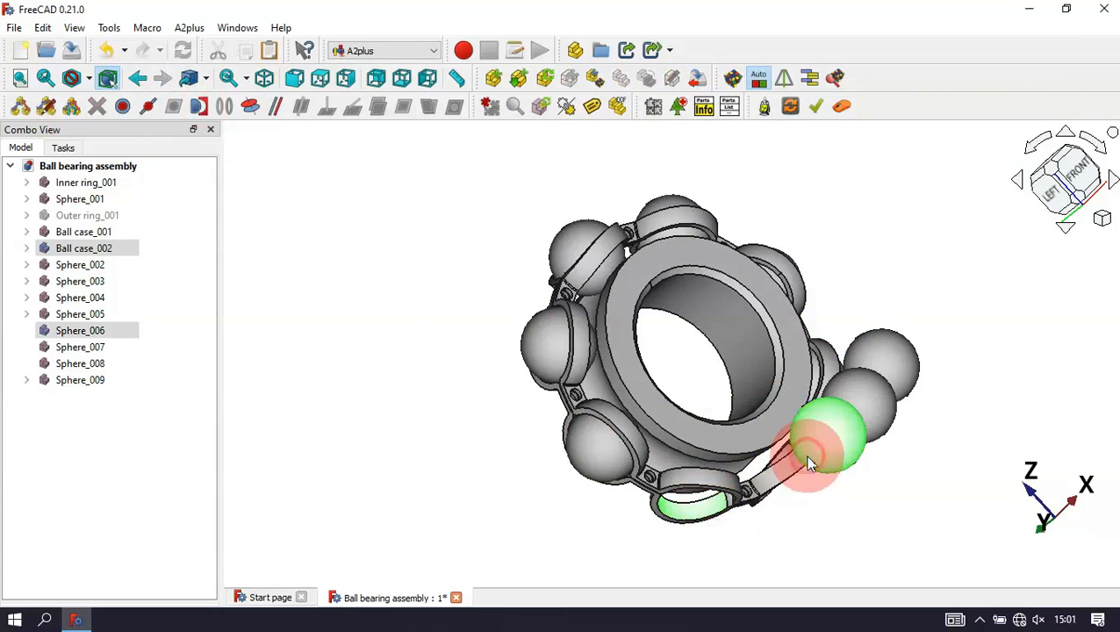
click(196, 107)
click(489, 192)
Step: Constrain Sphere_007 to the last empty pocket, between Sphere_006 and Sphere_005, with SphereCenterIdent, and accept the constraint
click(893, 400)
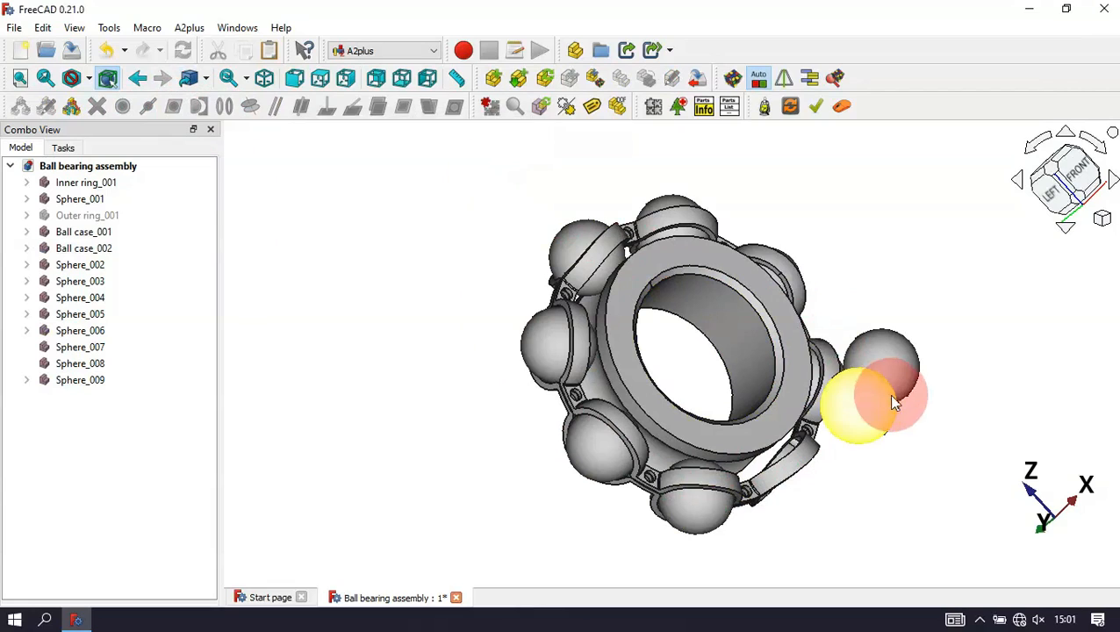
drag(895, 468, 746, 405)
click(746, 408)
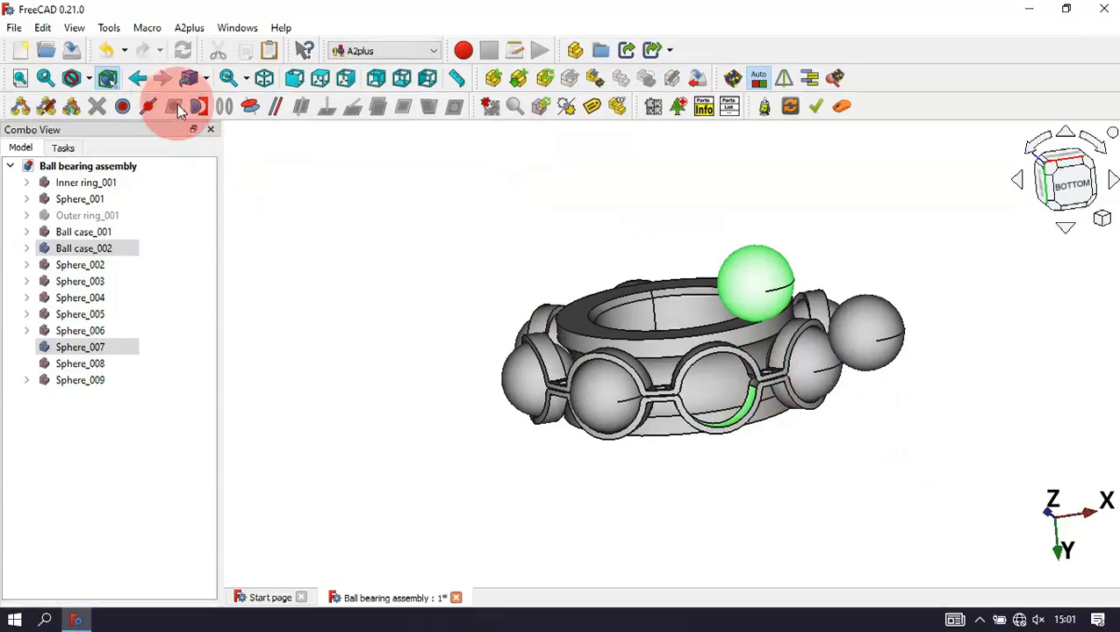
click(198, 107)
click(466, 191)
Step: Delete the surplus Sphere_008 and inspect the holes in the tabs between the ball case pockets
drag(740, 182, 740, 249)
click(865, 405)
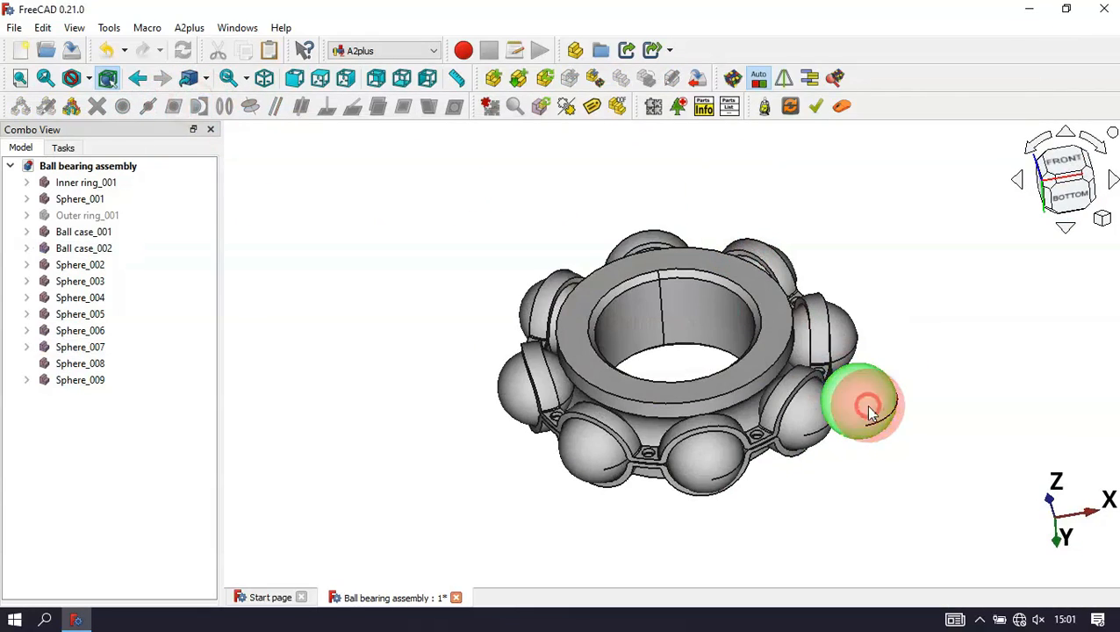
drag(882, 248, 875, 338)
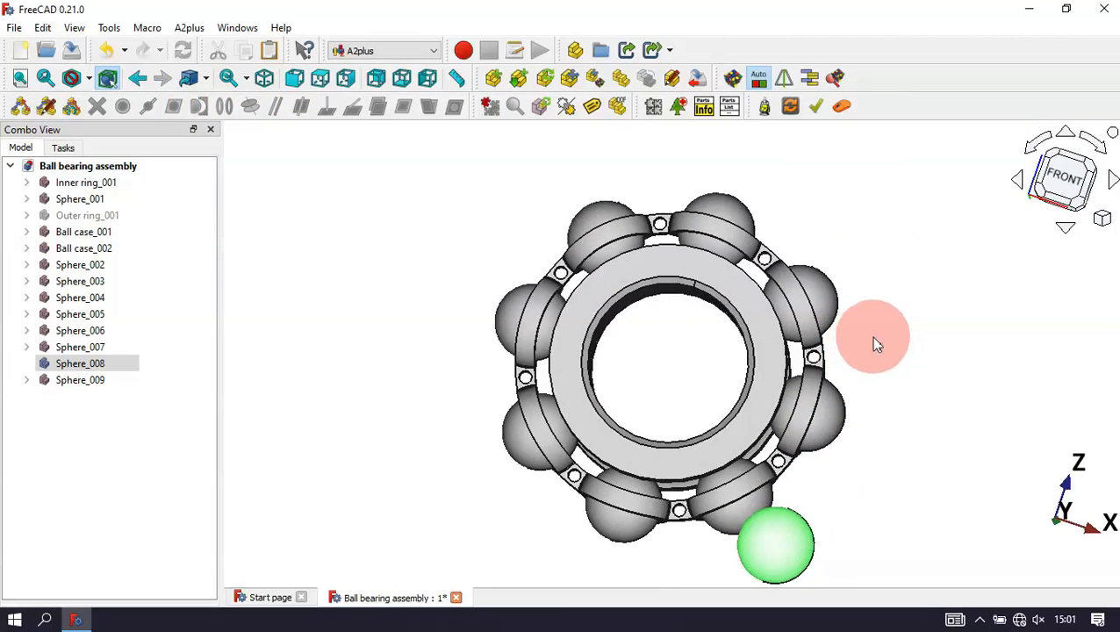
click(889, 382)
click(781, 566)
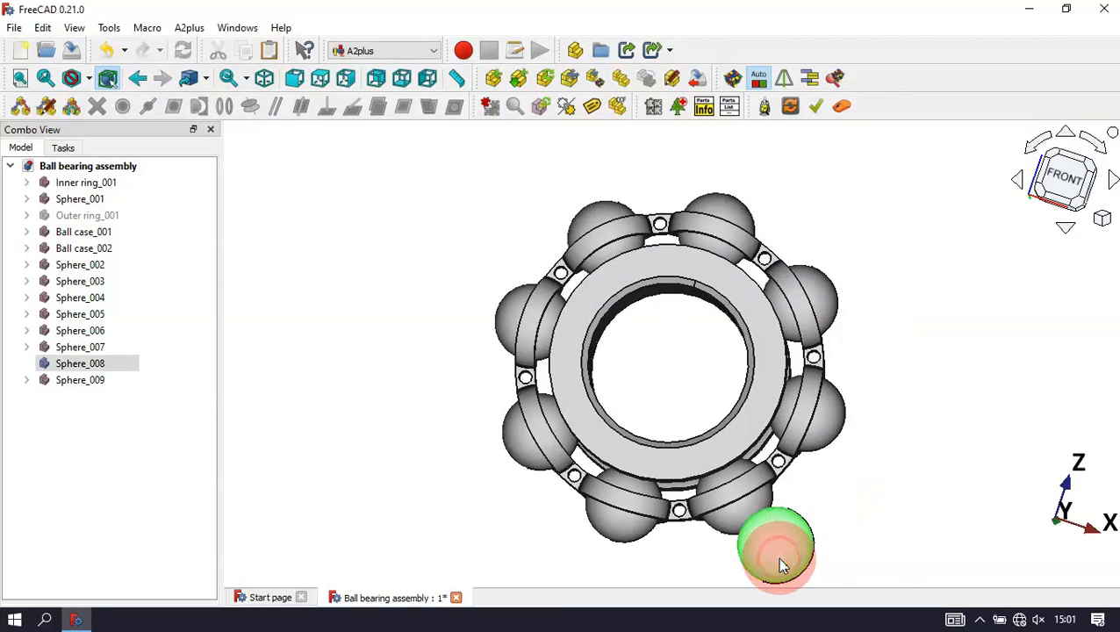
key(Delete)
key(0)
drag(941, 399, 829, 318)
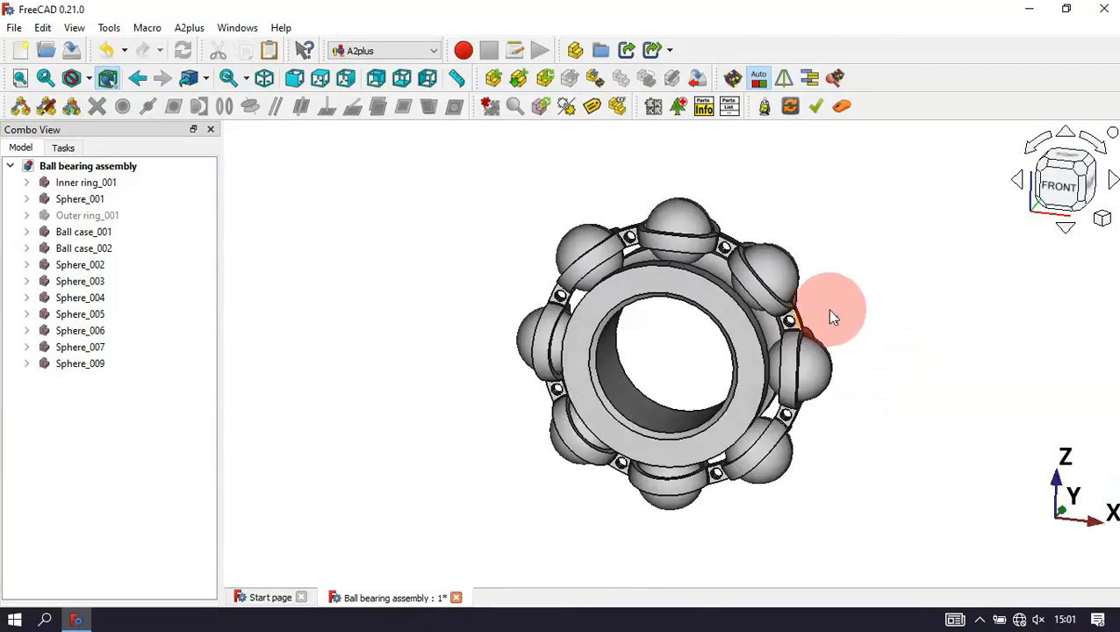
scroll(742, 247, up, 5)
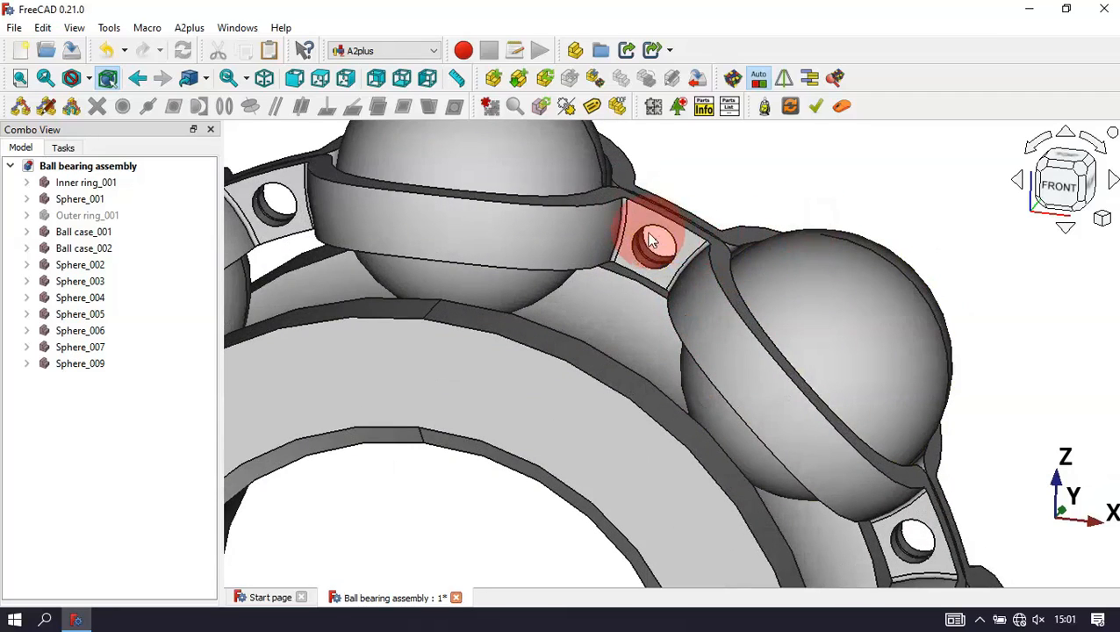
middle_drag(755, 195, 715, 225)
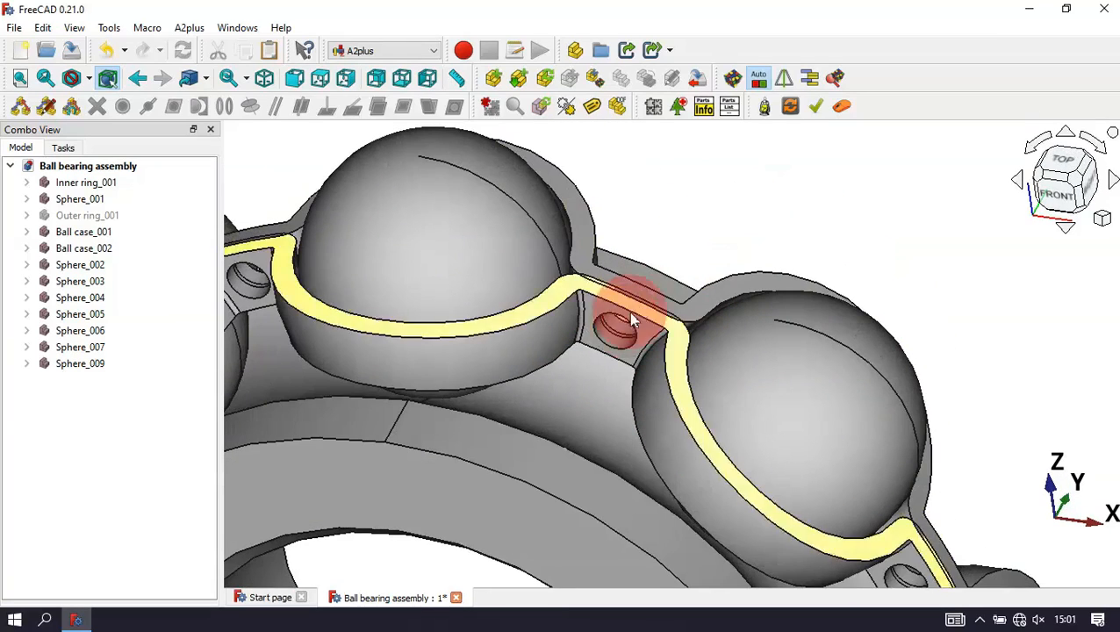
key(0)
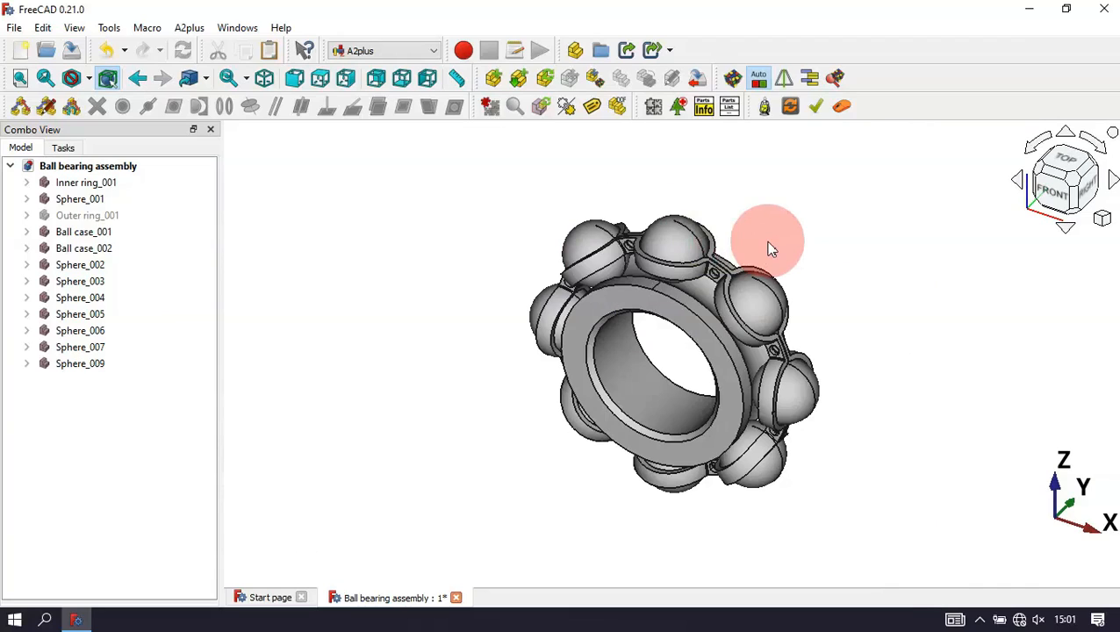
Step: Create a new empty document beside the ball bearing assembly
click(23, 51)
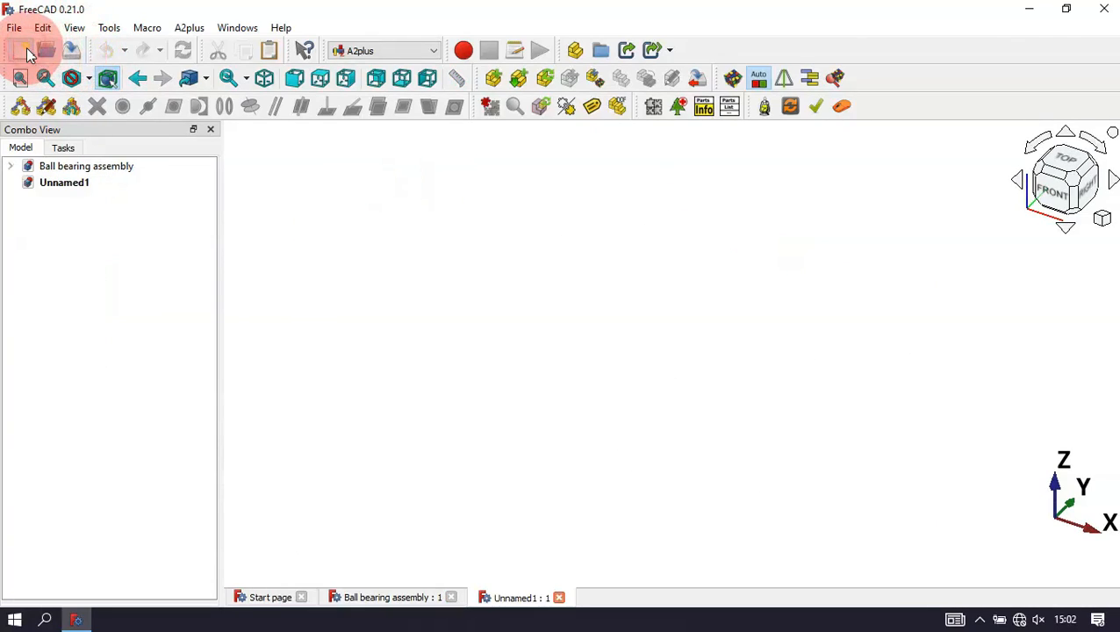
Step: Save the new empty document as Rivet in the Ball bearing folder
click(71, 52)
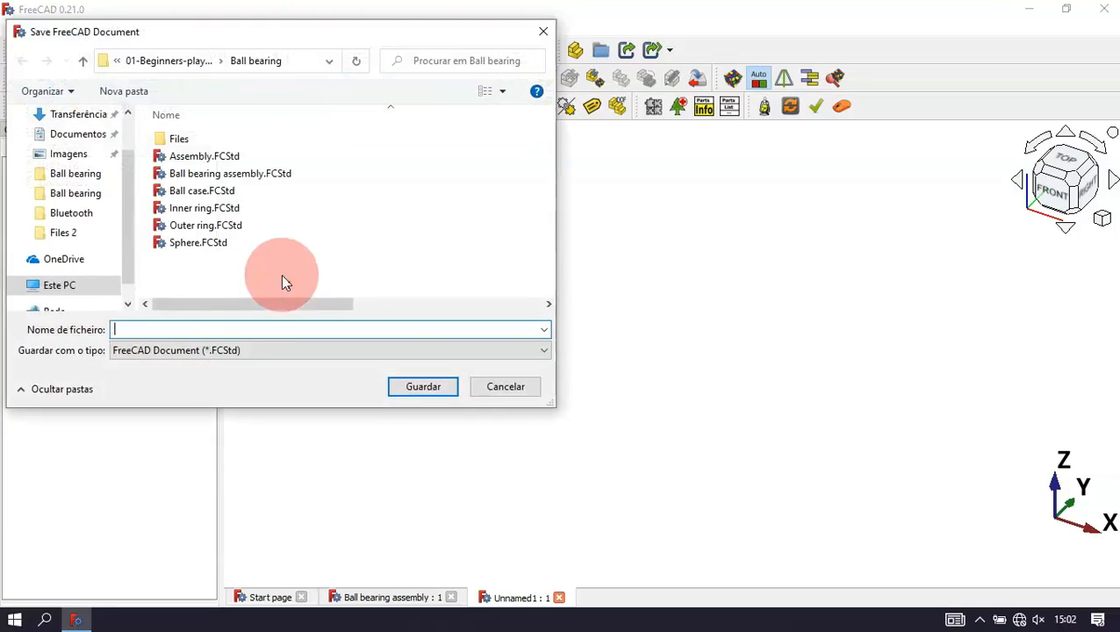
click(255, 328)
text(Rivet)
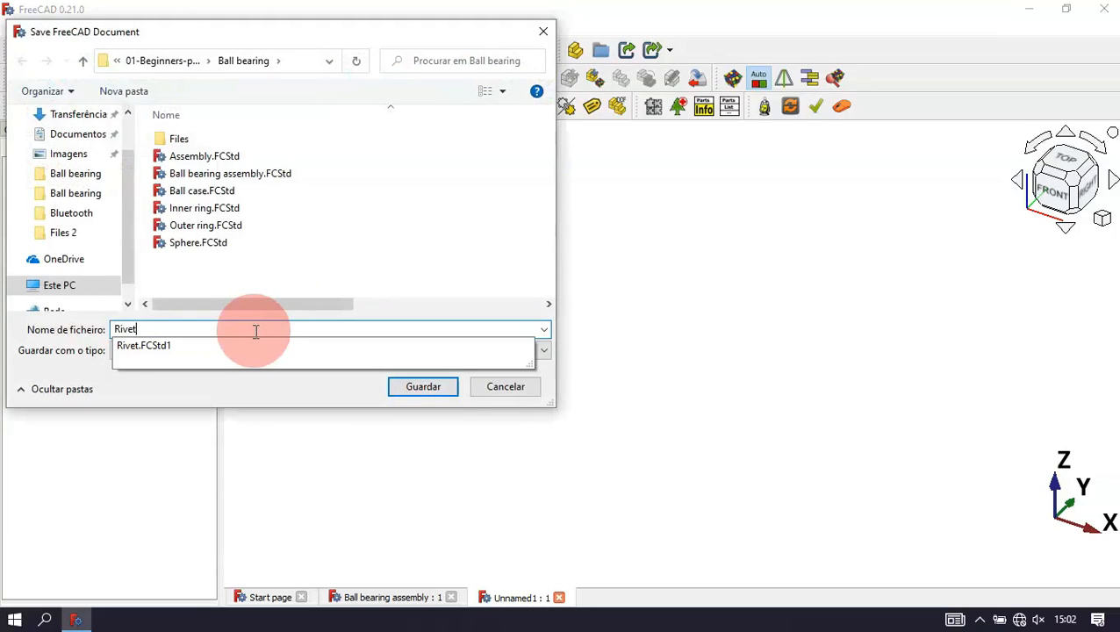
key(Return)
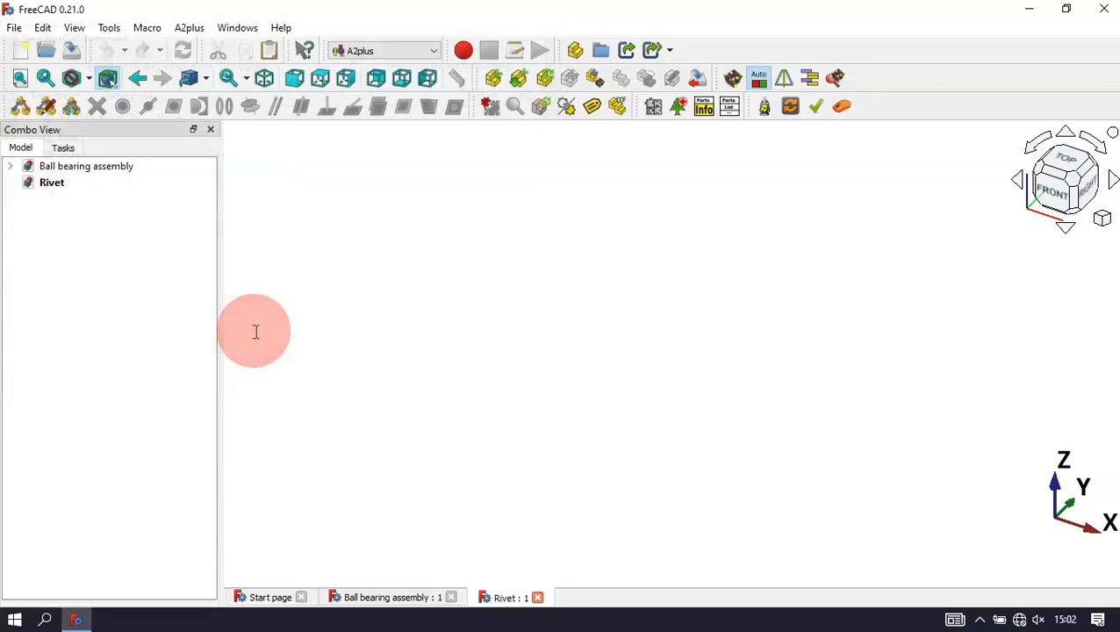
Step: Switch to the Part Design workbench and start a new sketch on the YZ base plane for the rivet profile
click(417, 50)
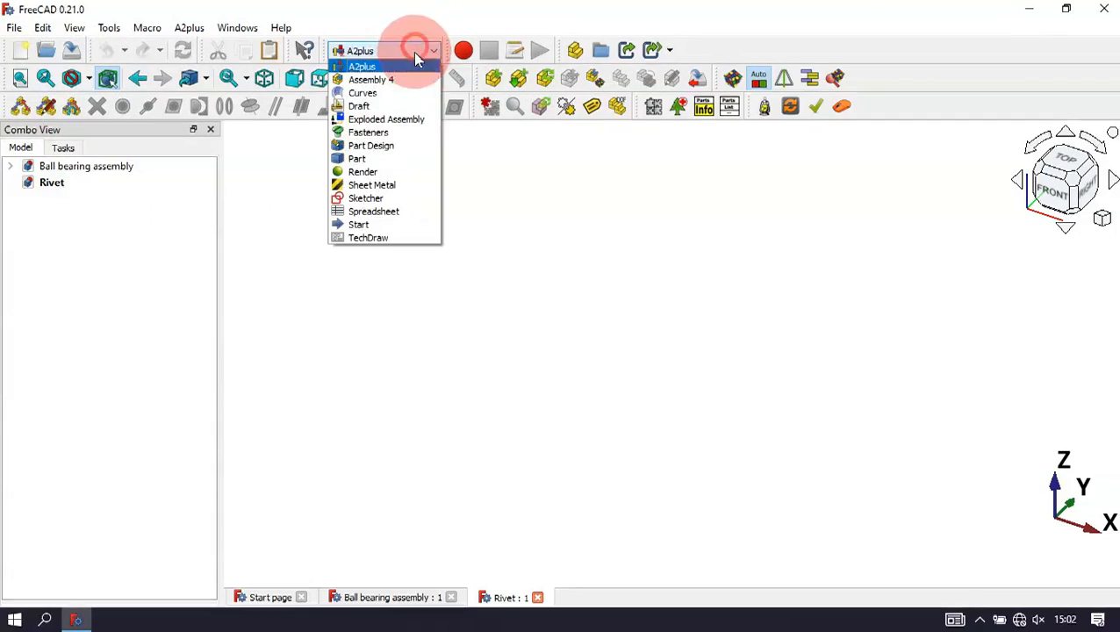
click(391, 149)
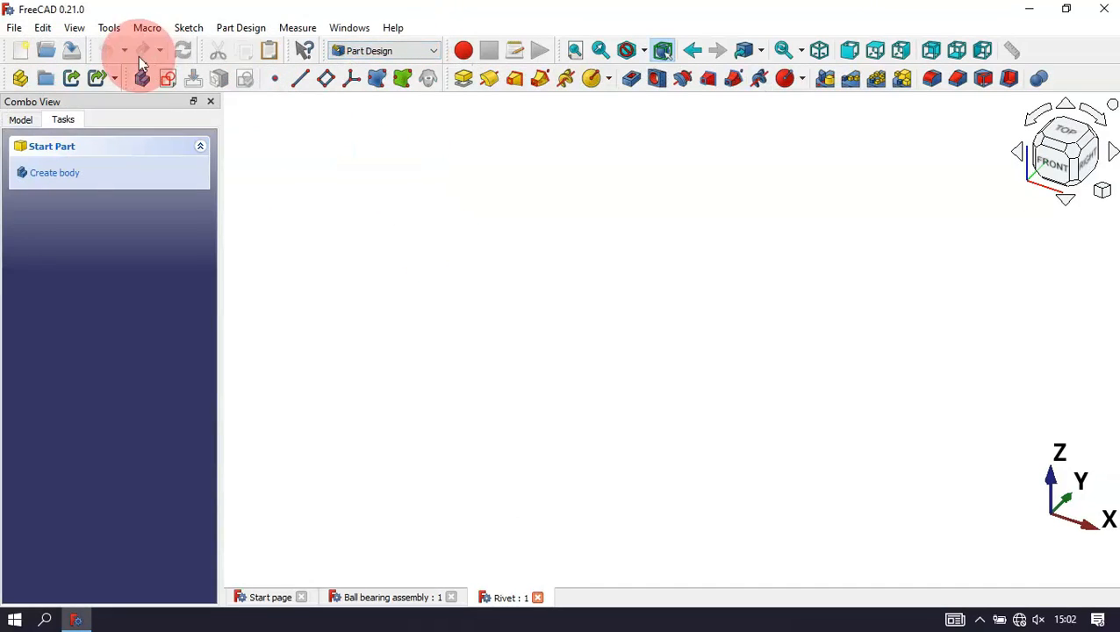
click(170, 79)
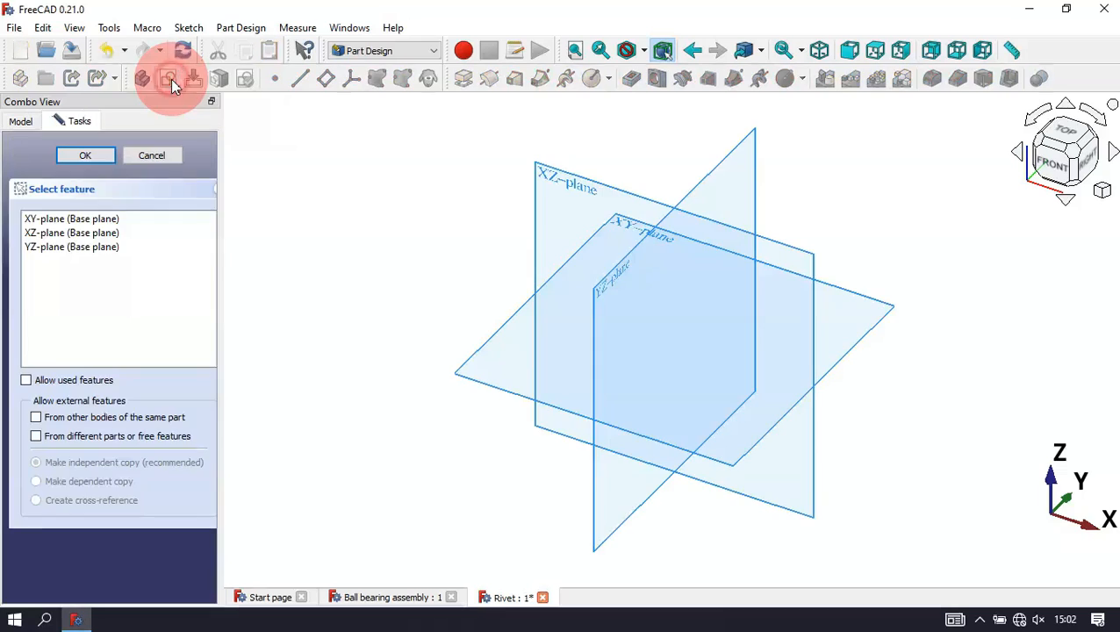
click(602, 288)
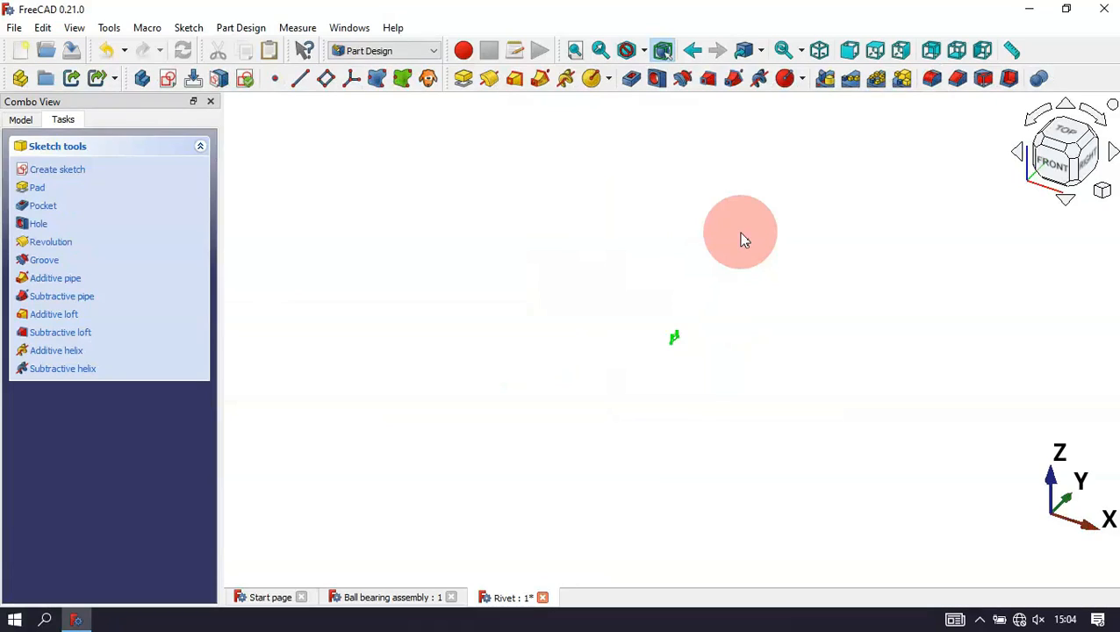
Step: Revolve the rivet profile around the base Y axis, and save and close the Rivet document
click(490, 81)
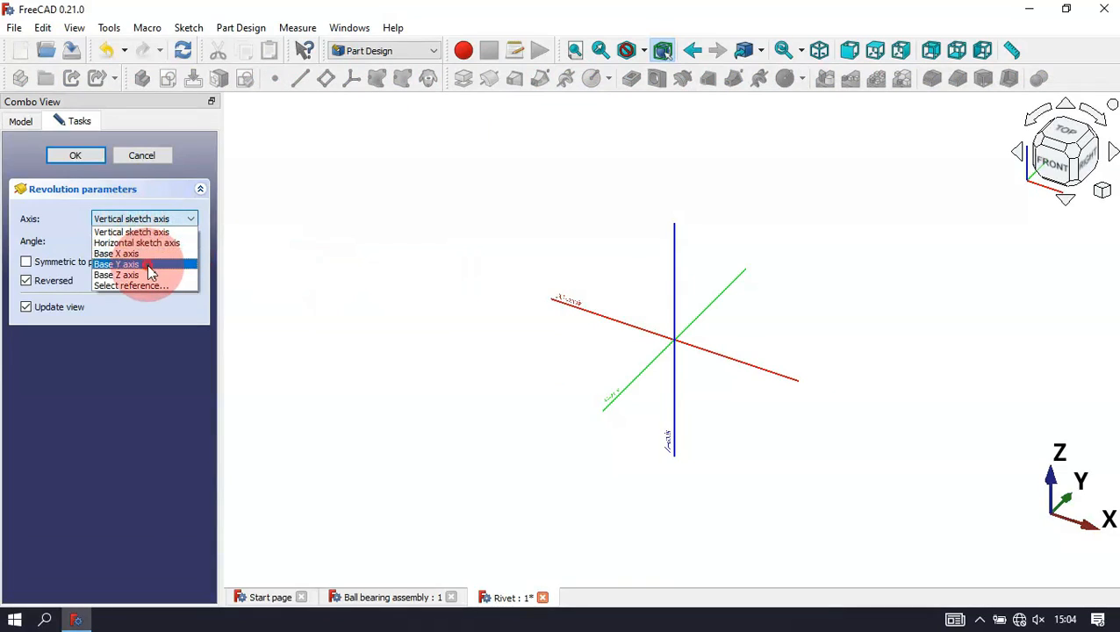
click(149, 272)
click(76, 155)
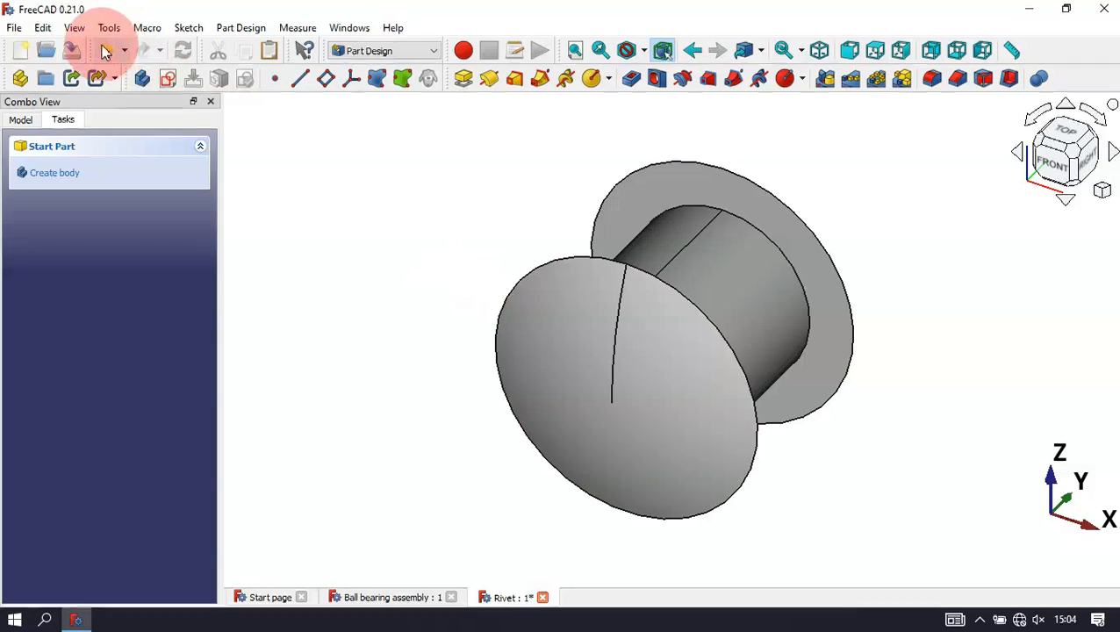
click(71, 50)
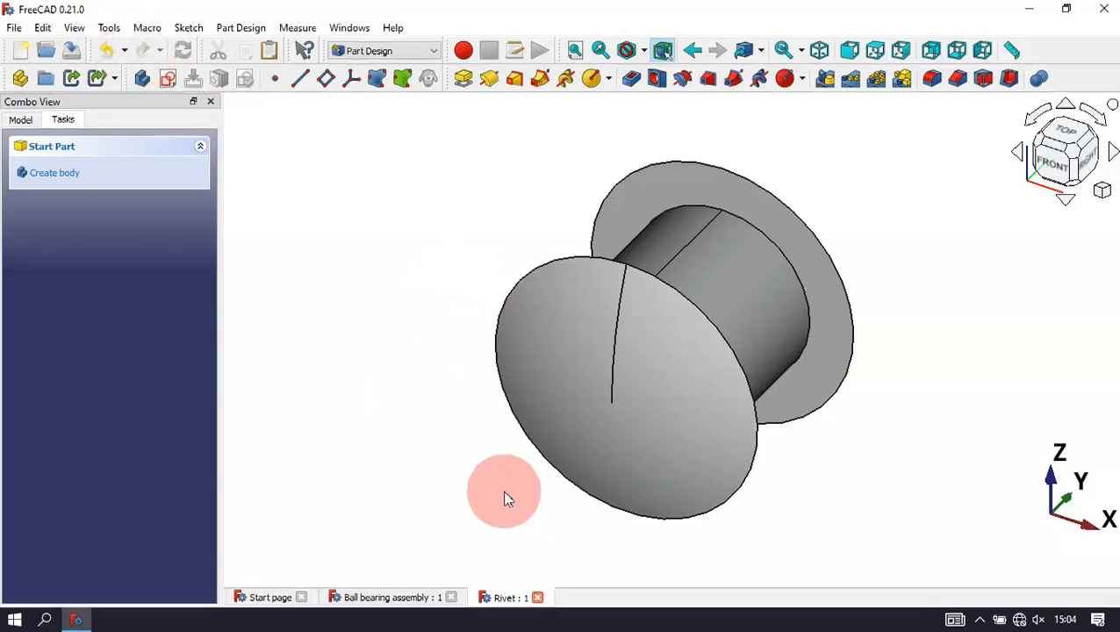
click(538, 598)
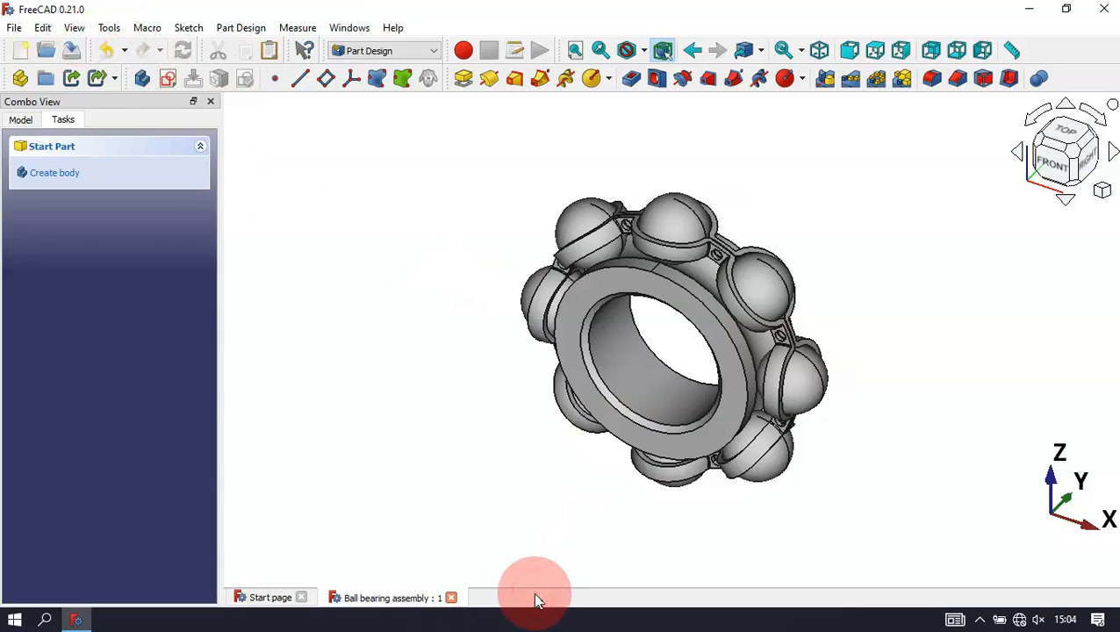
Step: Switch to the A2plus workbench, import Rivet.FCStd into the ball bearing assembly and place it in the empty space beside the bearing
click(400, 51)
click(367, 66)
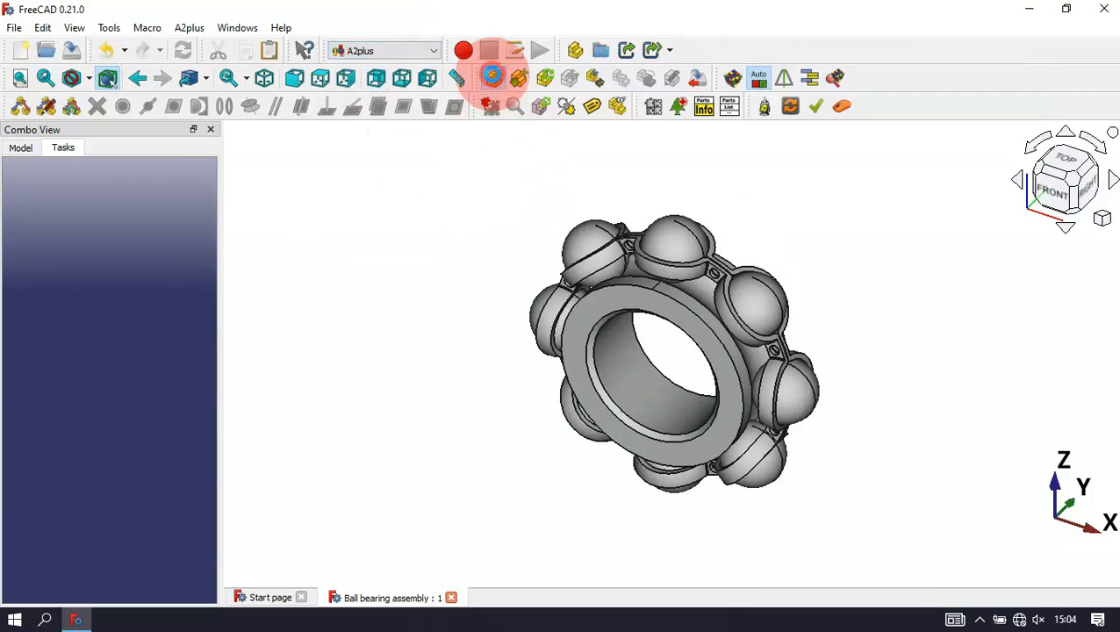
click(492, 76)
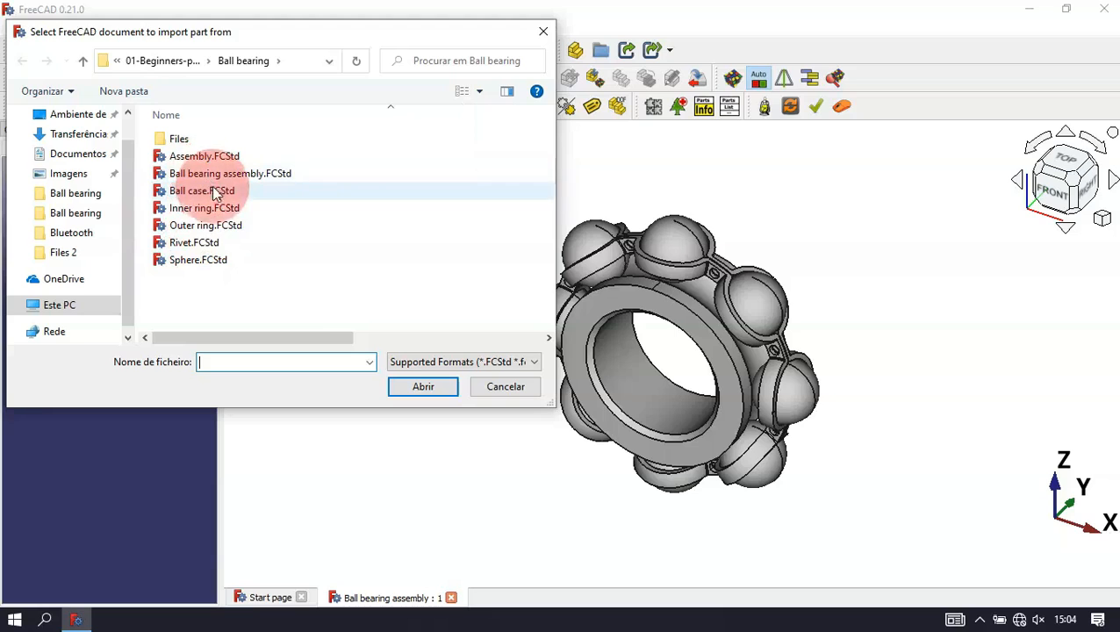
click(216, 243)
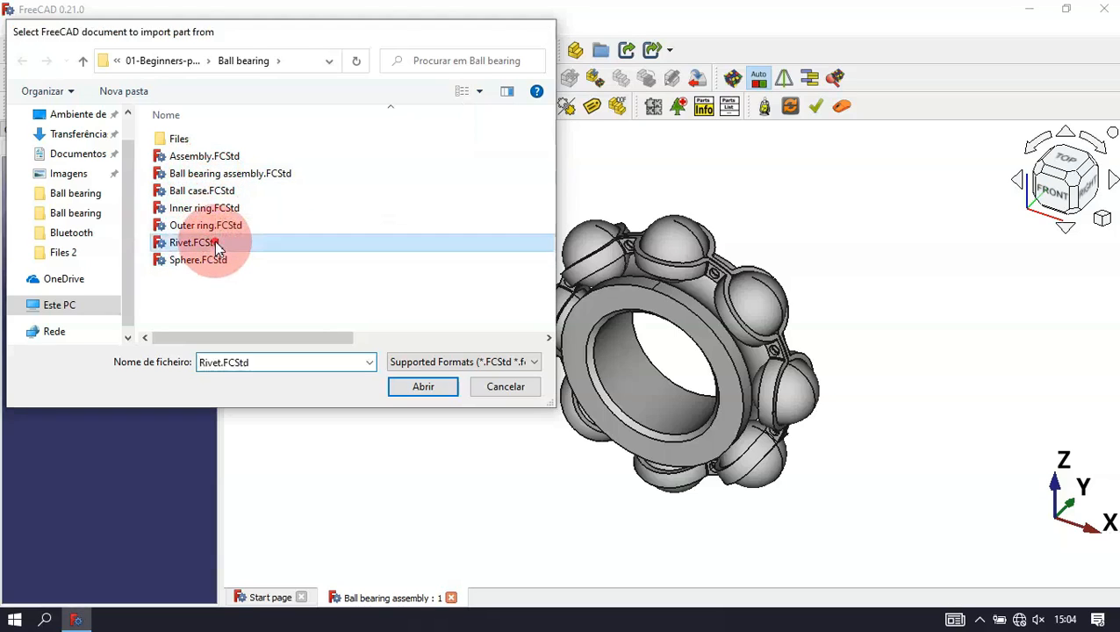
double_click(216, 243)
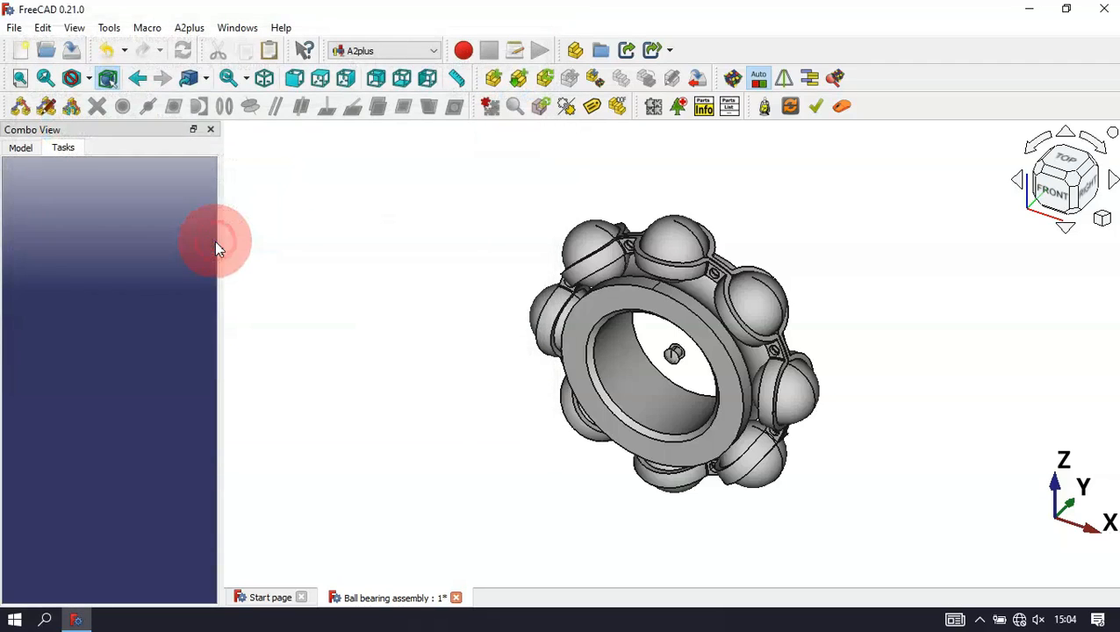
click(456, 227)
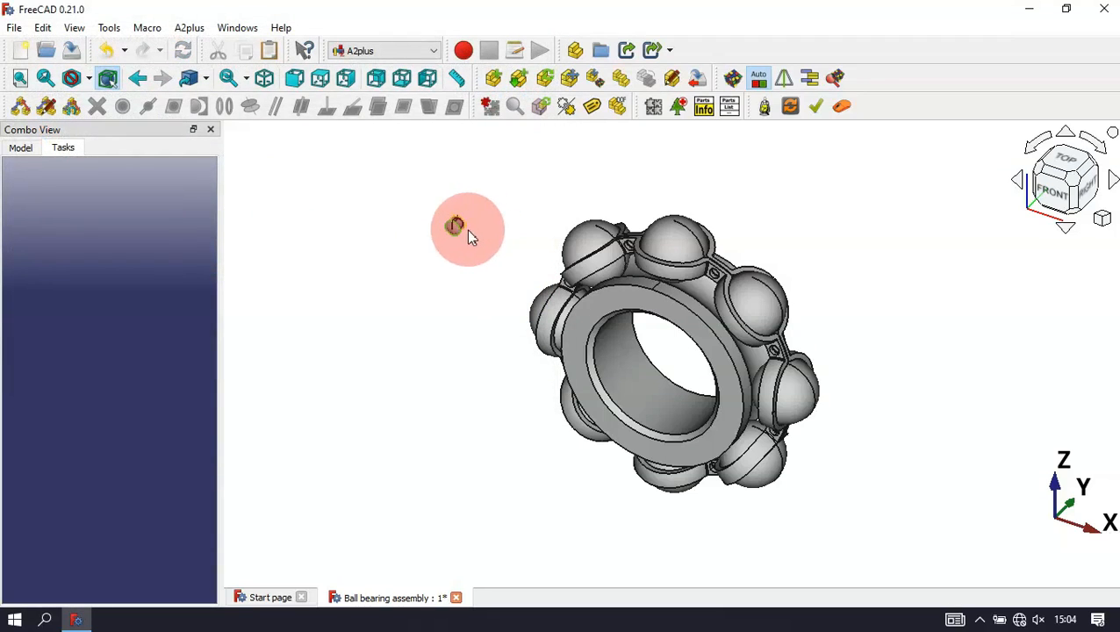
Step: Constrain the head edge of Rivet_001 to a tab hole of Ball case_001 with a circular edge constraint, and accept it
click(21, 149)
scroll(665, 215, up, 3)
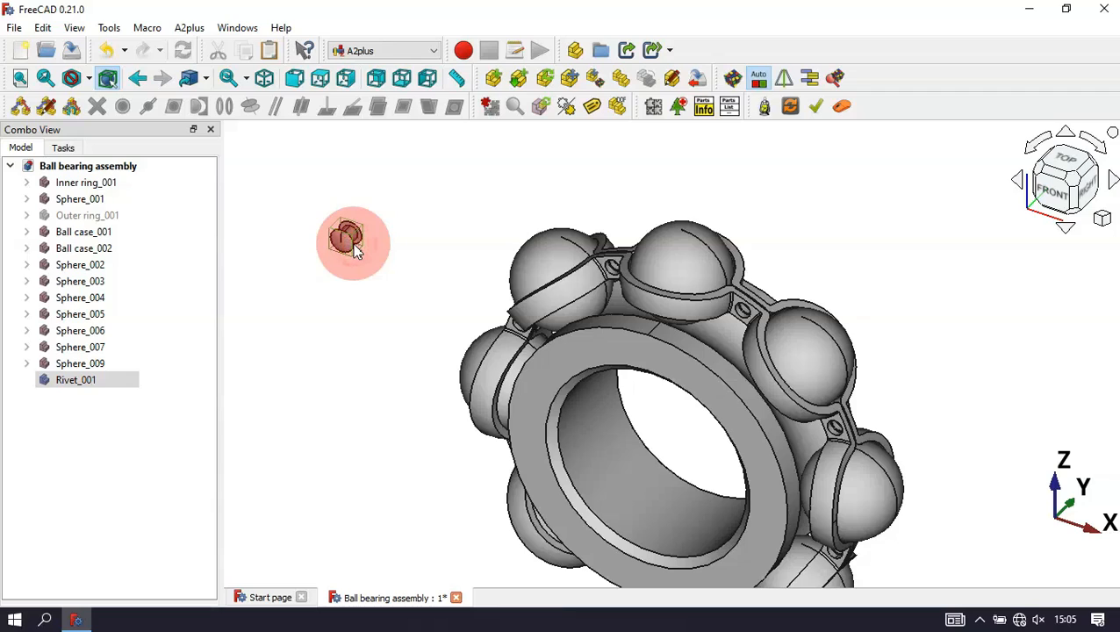
click(430, 234)
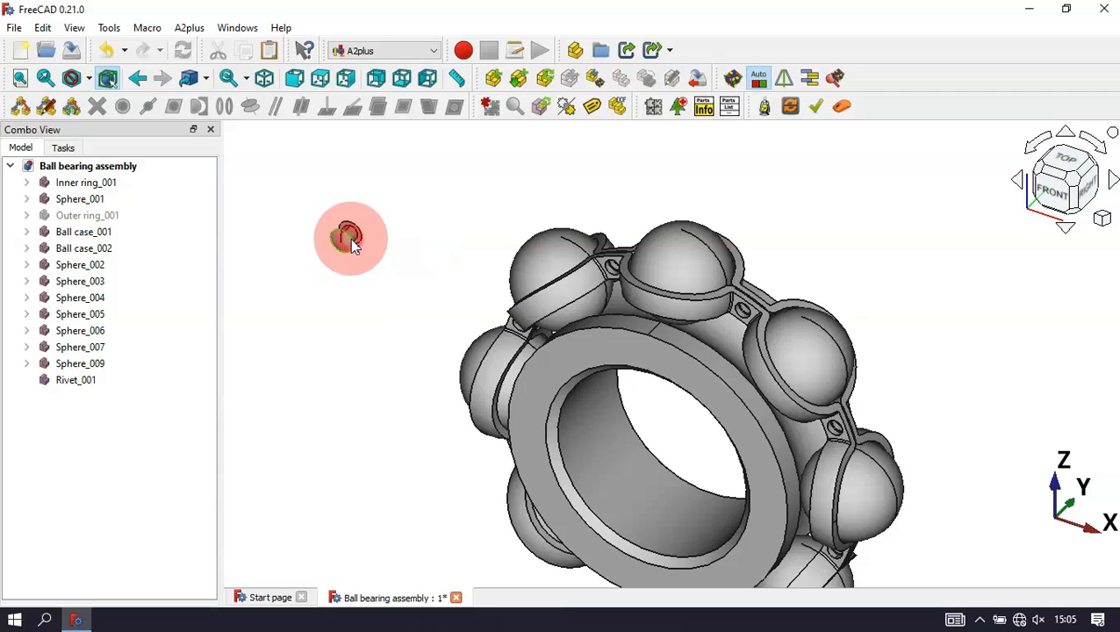
click(351, 242)
click(737, 318)
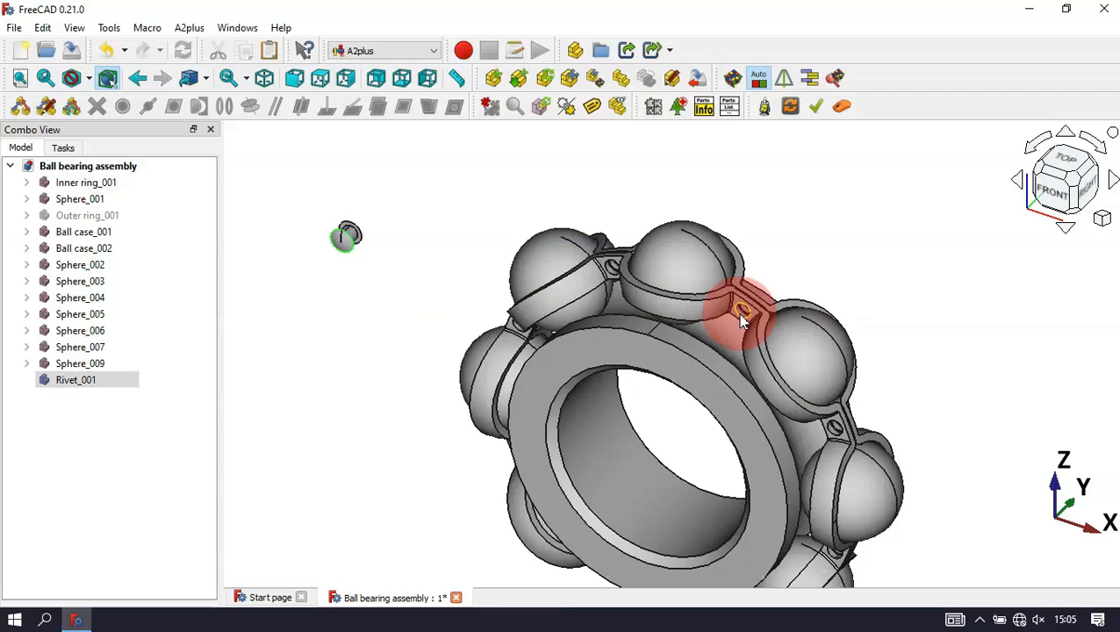
ctrl+click(740, 321)
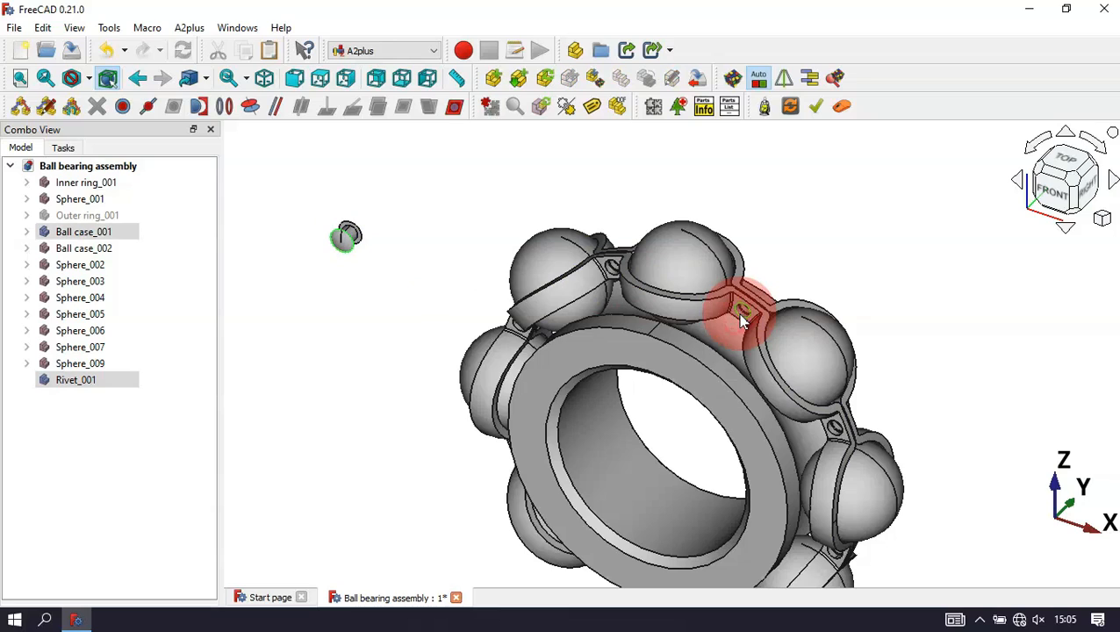
click(226, 109)
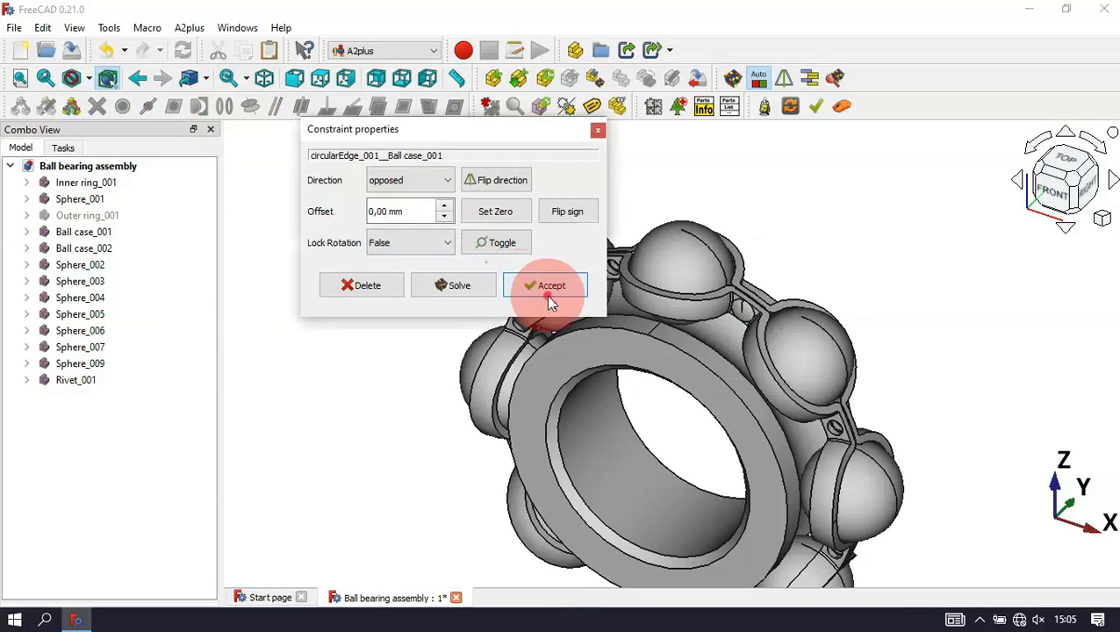
click(548, 285)
Step: Duplicate Rivet_001 seven times, placing the copies in an arc in the empty space around the bearing
scroll(750, 319, up, 4)
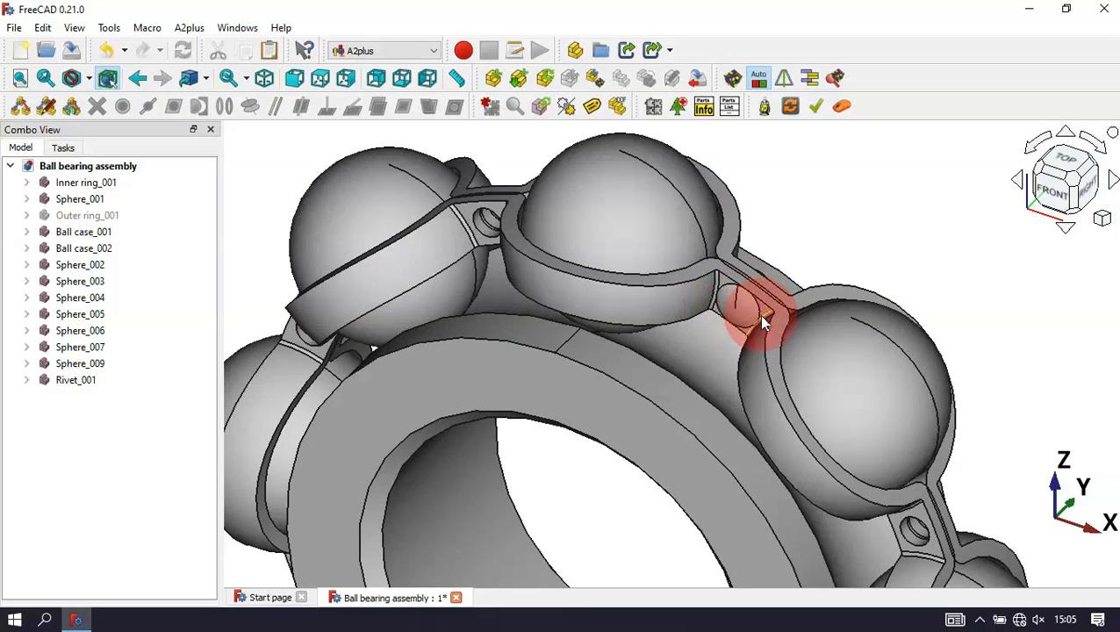
click(746, 310)
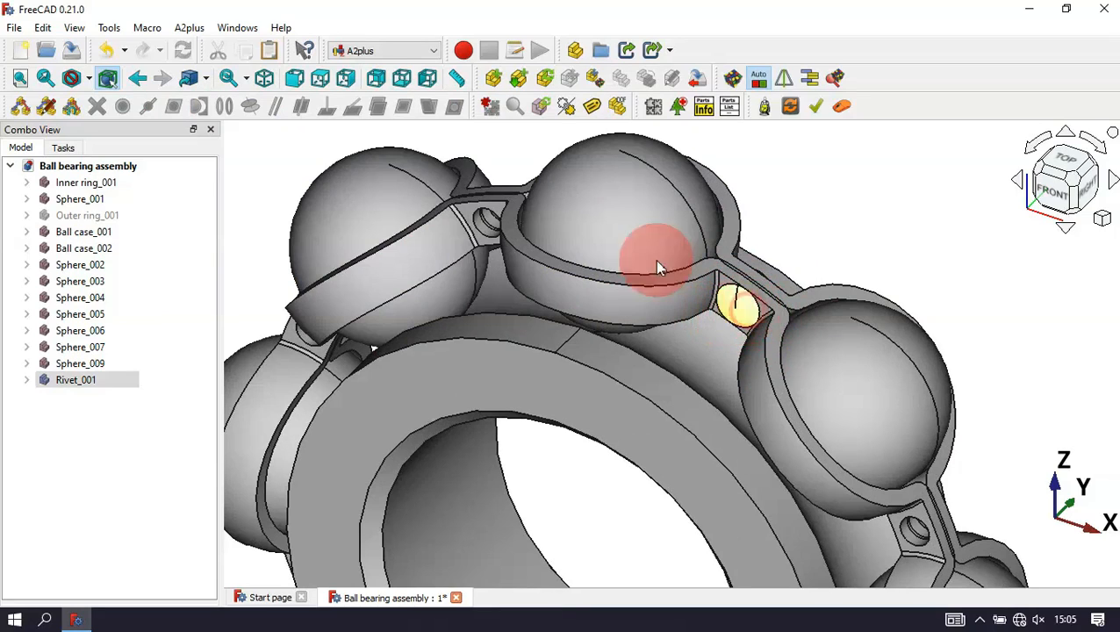
scroll(632, 260, down, 5)
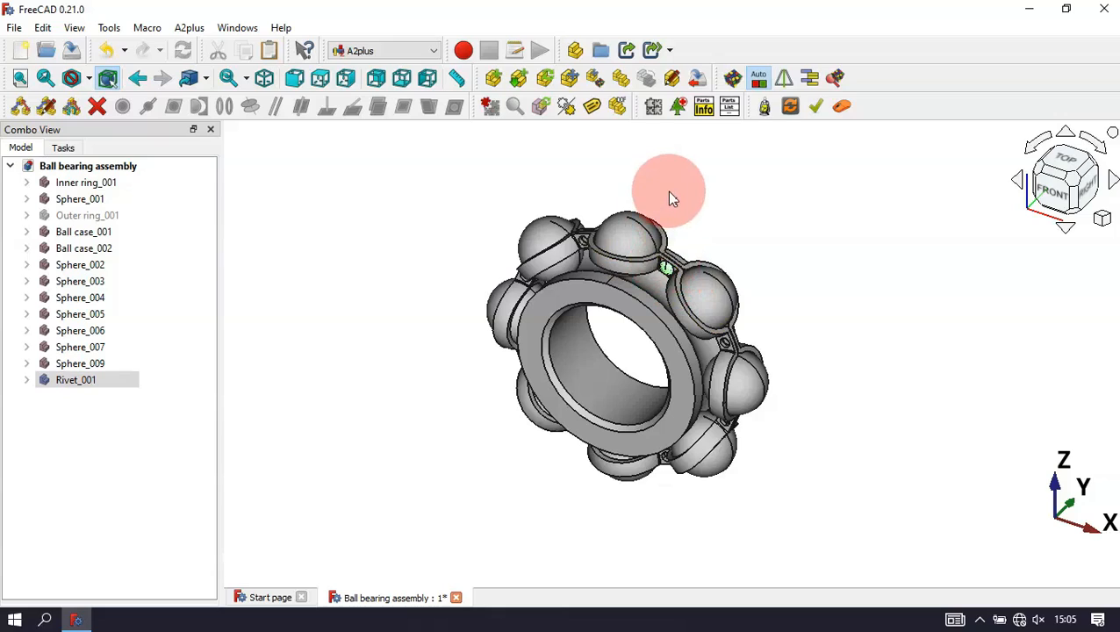
click(618, 79)
click(392, 268)
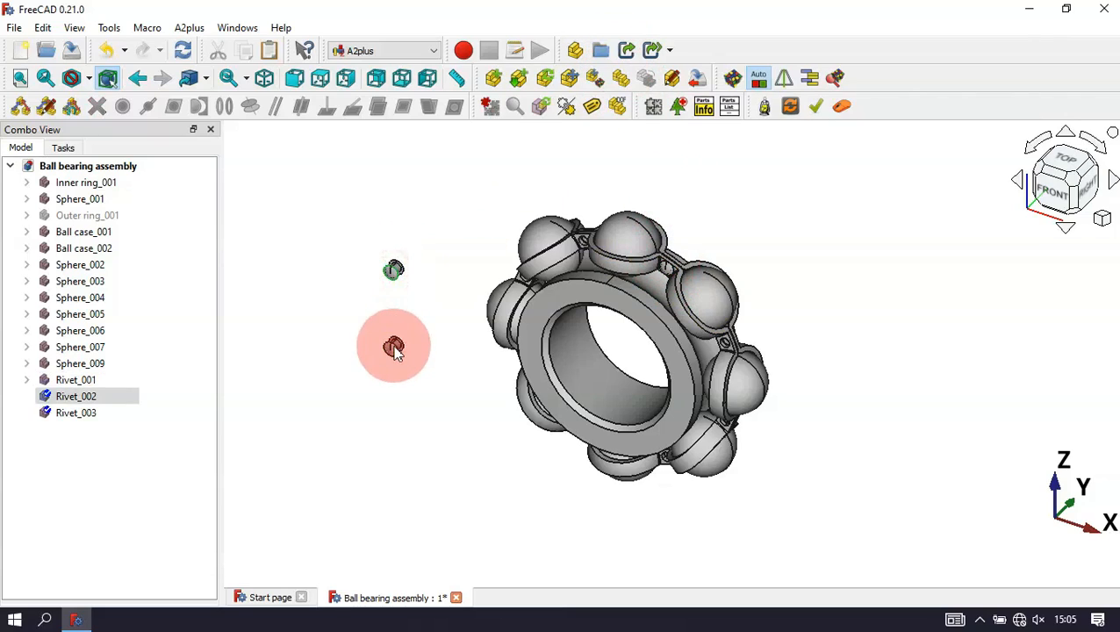
click(394, 346)
click(432, 418)
click(487, 480)
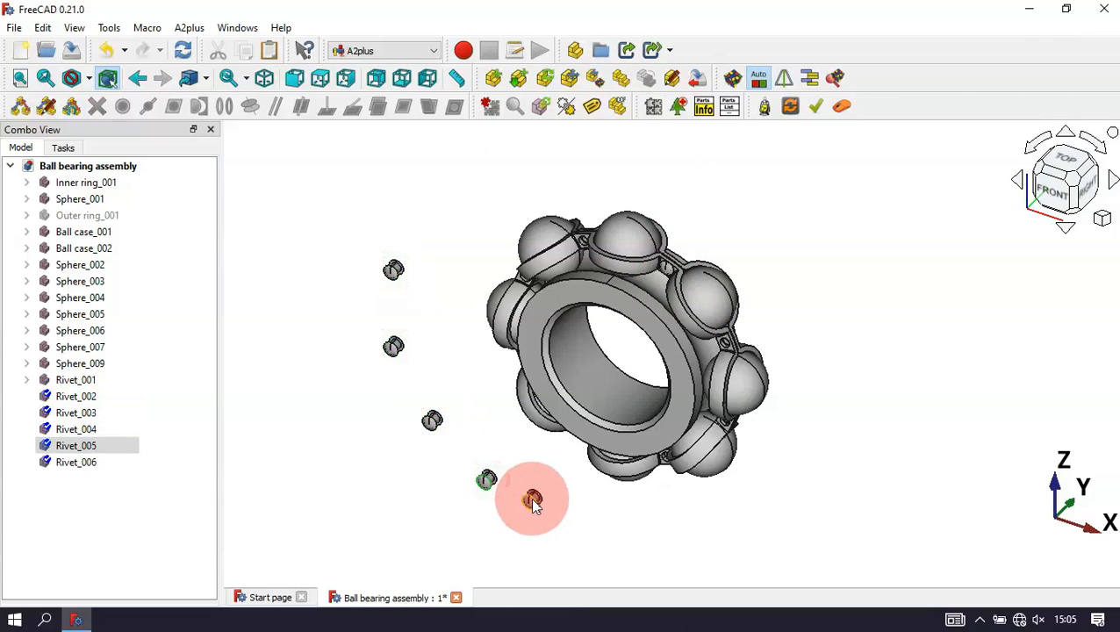
click(531, 499)
click(587, 512)
click(643, 519)
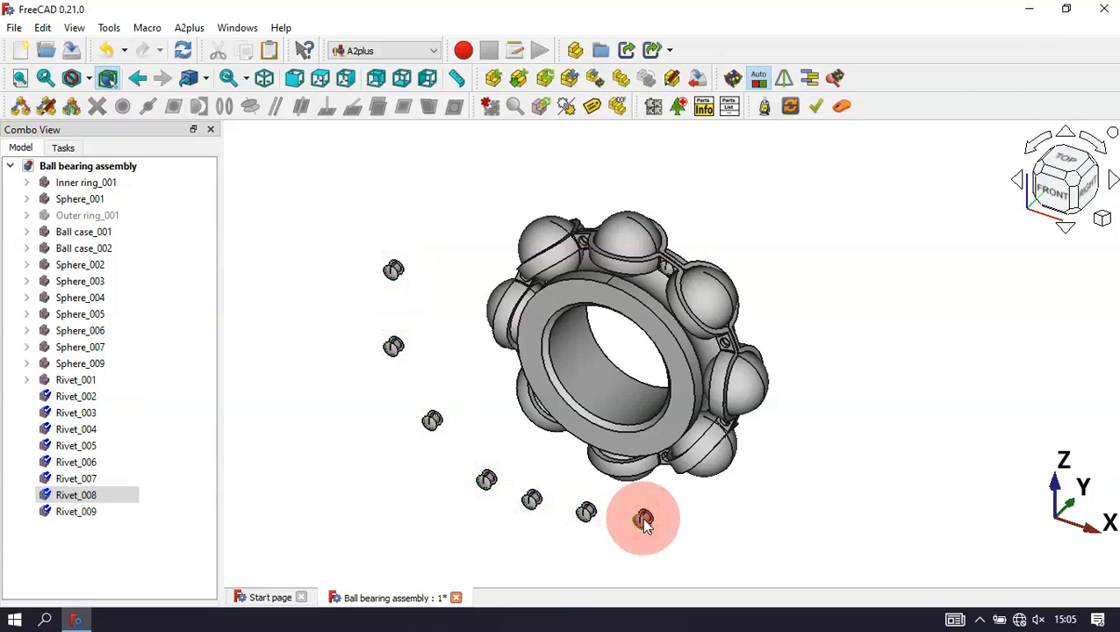
click(443, 276)
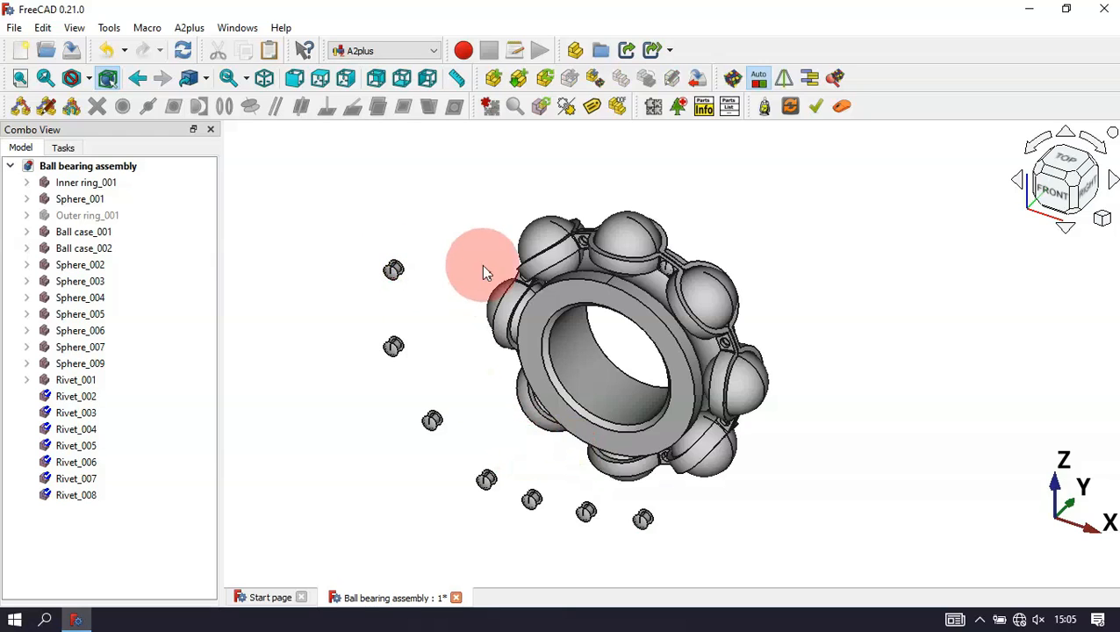
Step: Constrain Rivet_002 to the ball case hole next to Rivet_001 counterclockwise with a circular edge constraint, and accept it
drag(621, 347, 590, 321)
scroll(538, 295, up, 5)
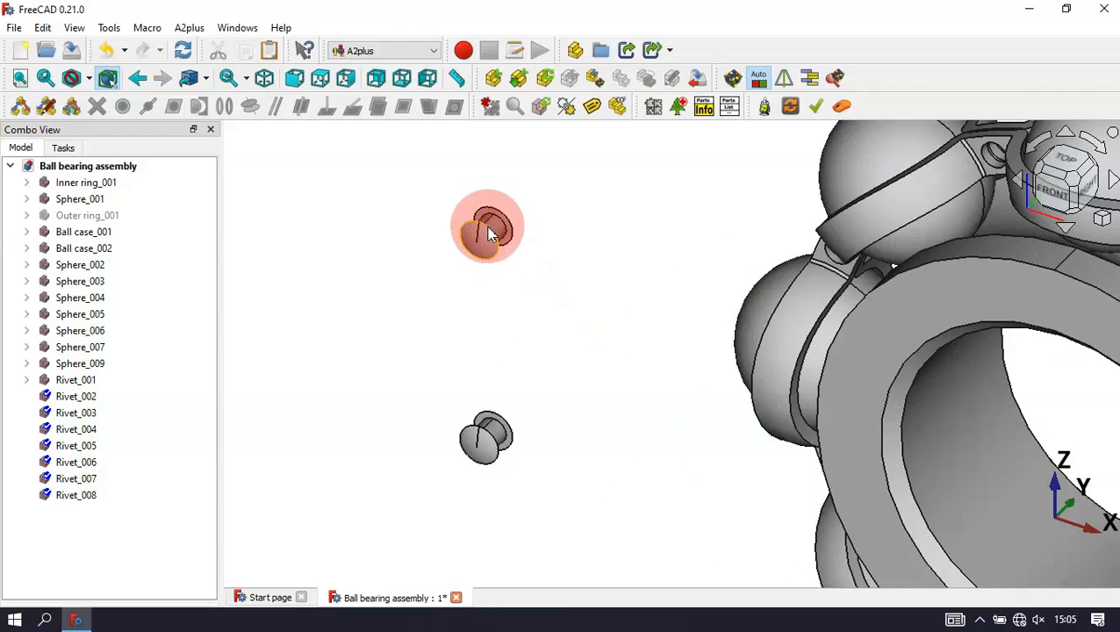
click(490, 233)
scroll(446, 275, down, 2)
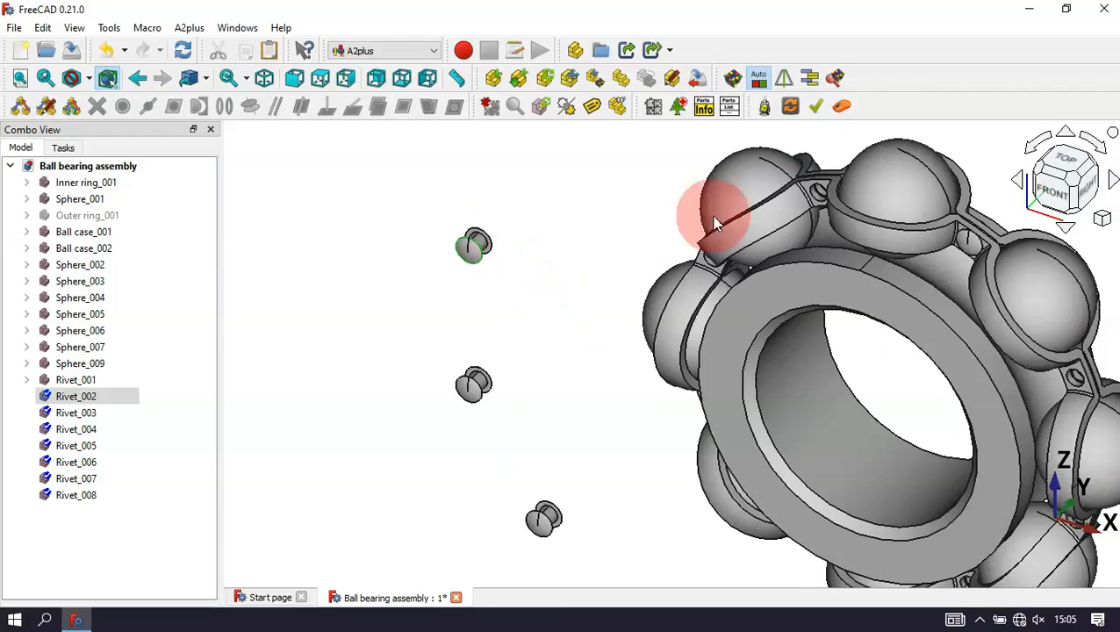
scroll(836, 188, up, 3)
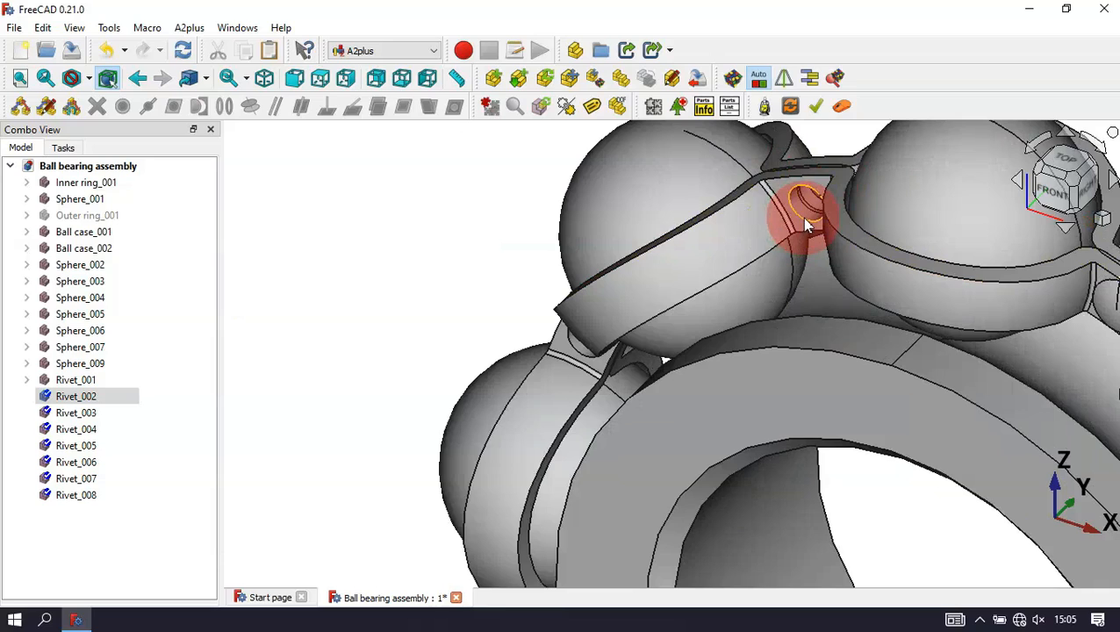
ctrl+click(805, 219)
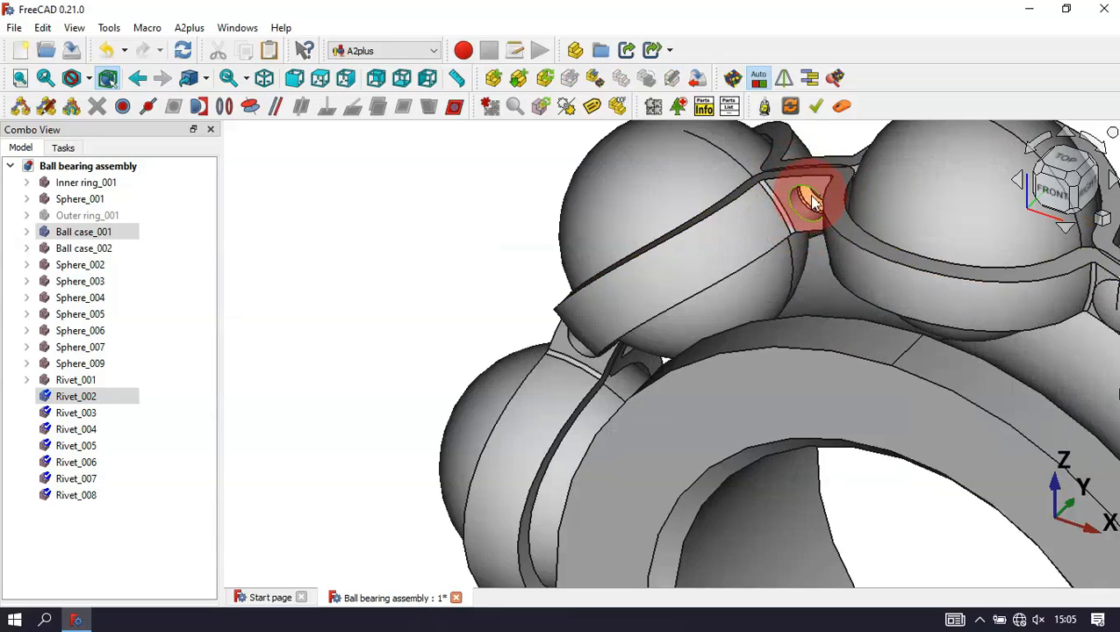
click(224, 107)
click(538, 285)
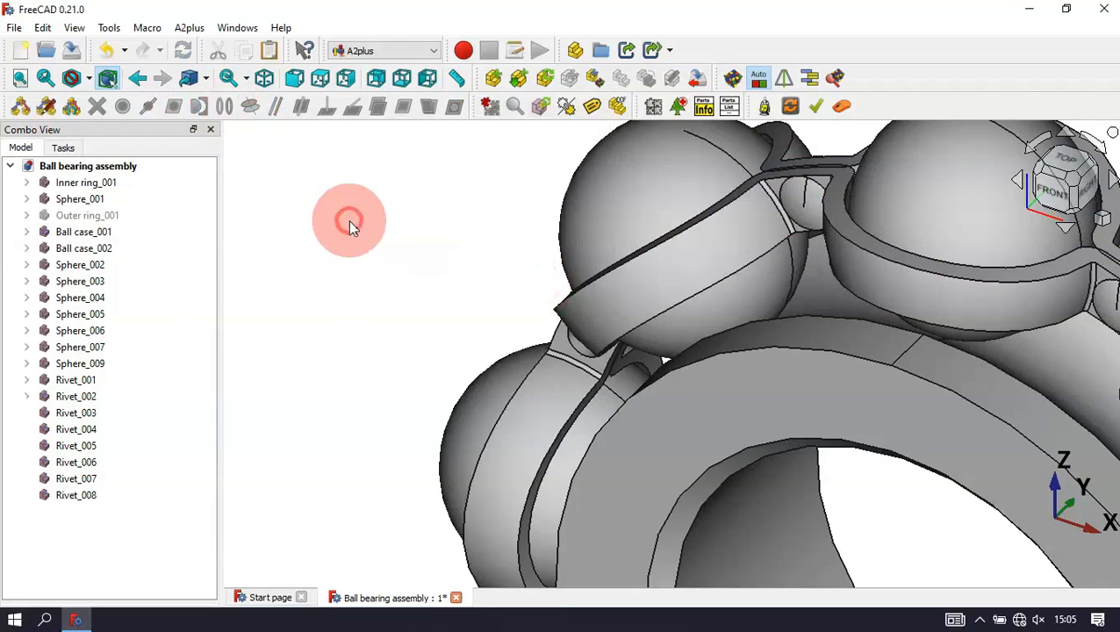
Step: Constrain Rivet_003 to the ball case hole next to Rivet_001 clockwise with a circular edge constraint, and accept it
key(v)
key(f)
scroll(518, 337, up, 7)
click(436, 361)
scroll(419, 367, down, 4)
ctrl+click(935, 353)
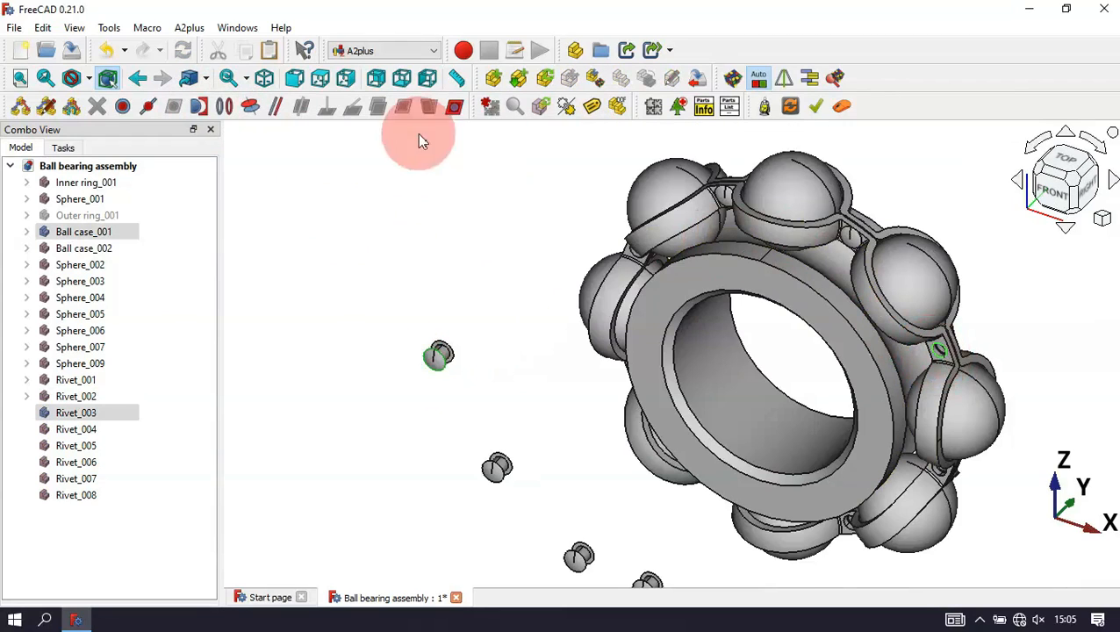
click(224, 107)
click(535, 280)
Step: Constrain Rivet_004 to the ball case hole next to Rivet_003 clockwise with a circular edge constraint, and accept it
click(499, 472)
middle_drag(957, 489, 985, 421)
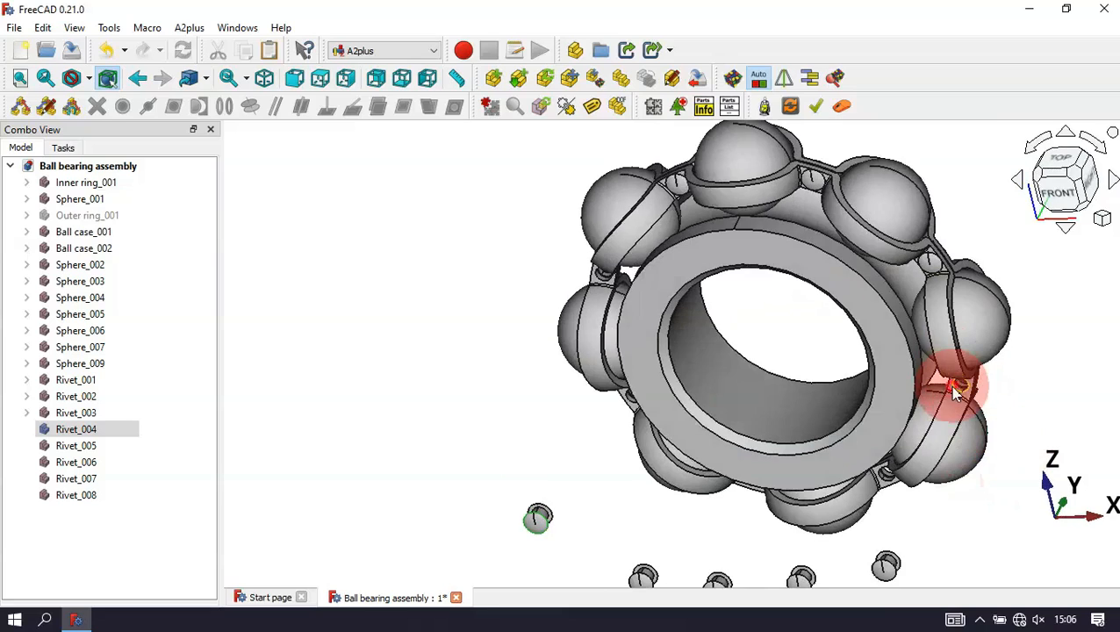
click(224, 107)
click(481, 195)
click(540, 290)
Step: Constrain Rivet_008 to the ball case hole next to Rivet_004 clockwise with a circular edge constraint, and accept it
click(660, 562)
click(889, 566)
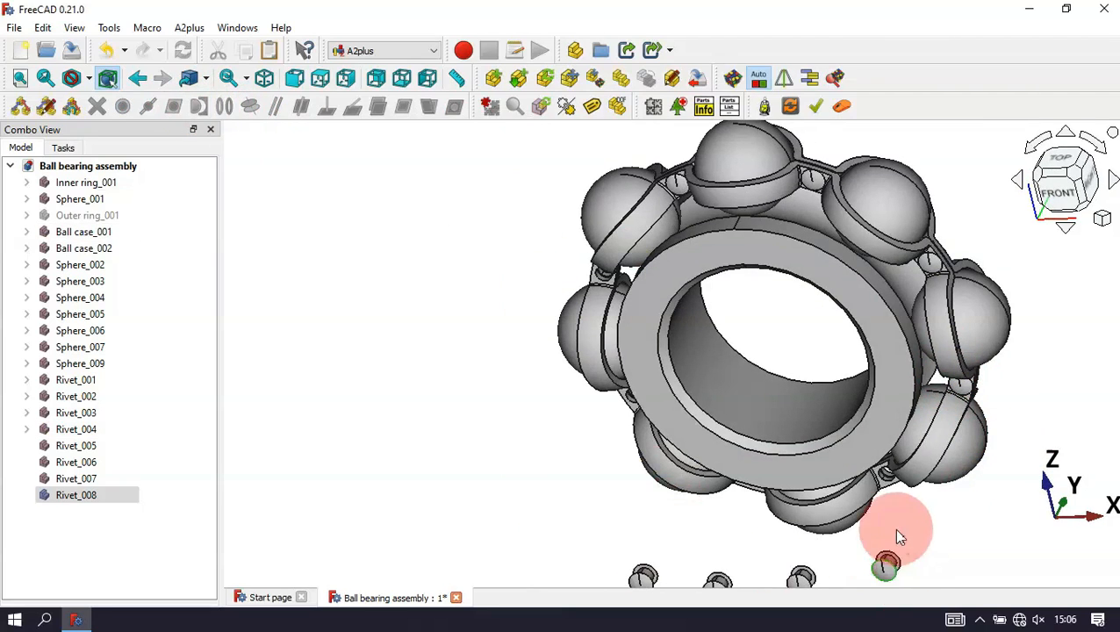
scroll(891, 492, up, 3)
ctrl+click(888, 450)
click(222, 109)
click(554, 289)
Step: Constrain Rivet_005 to the ball case hole next to Rivet_002 counterclockwise with a circular edge constraint, and accept it
scroll(449, 151, down, 4)
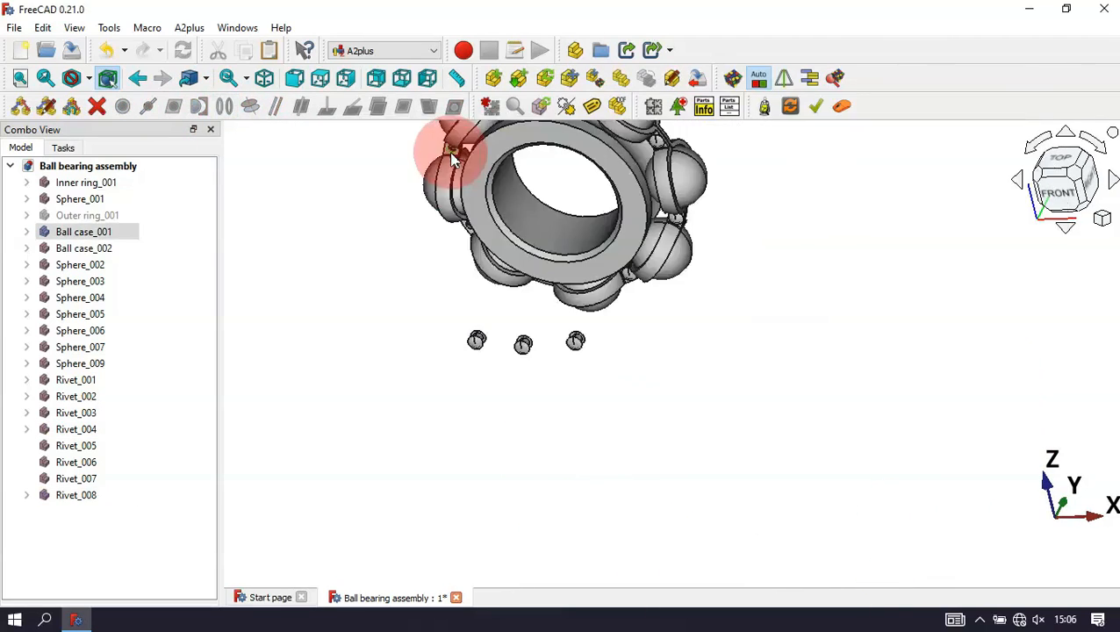
scroll(474, 342, up, 4)
ctrl+click(458, 368)
click(222, 109)
click(548, 283)
Step: Constrain the head edge of Rivet_006 to the ball case hole next to Rivet_005 counterclockwise with a circular edge constraint, and accept it
click(559, 456)
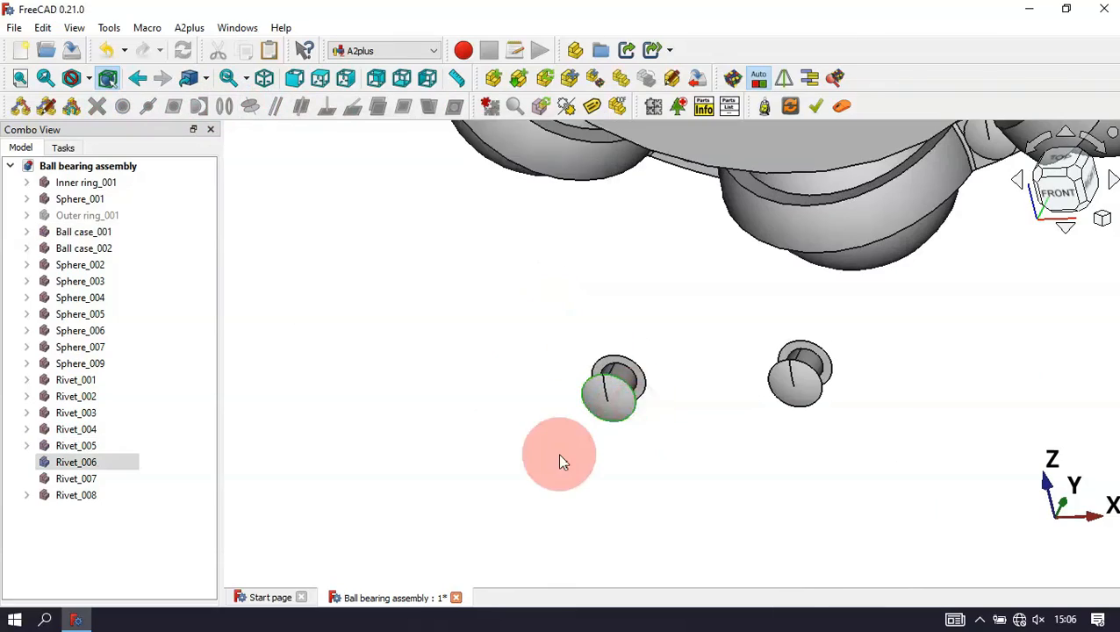
scroll(629, 471, down, 4)
middle_drag(559, 456, 525, 448)
scroll(526, 441, up, 6)
ctrl+click(526, 426)
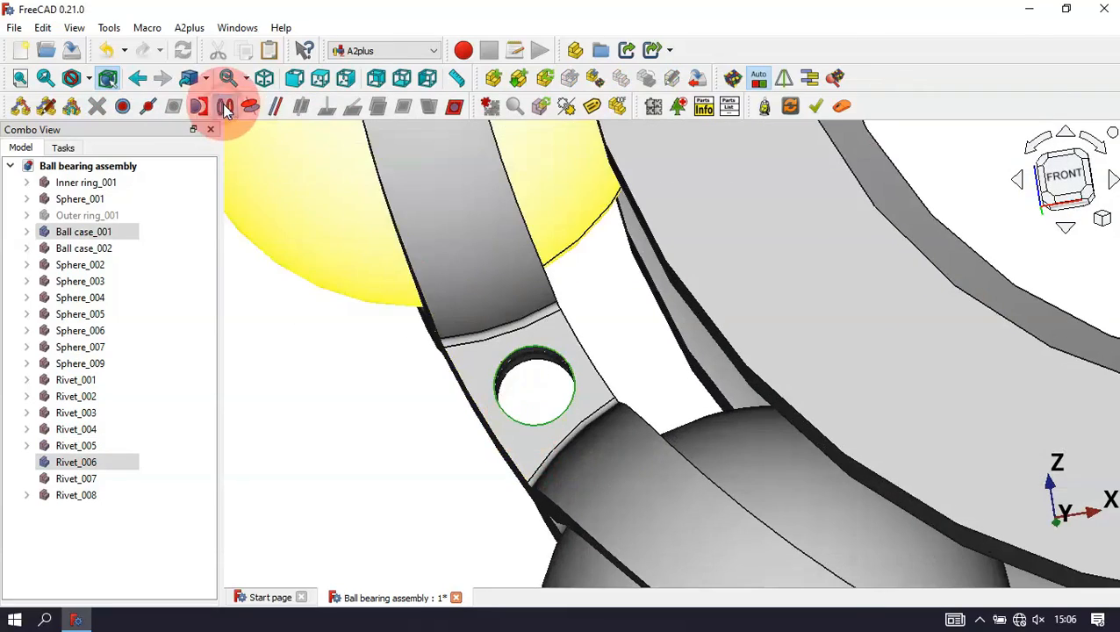
click(226, 109)
click(527, 285)
Step: Constrain the head edge of Rivet_007 to the last empty hole of Ball case_001 with a circular edge constraint, and accept it
middle_drag(475, 350, 419, 385)
scroll(419, 386, down, 5)
click(603, 498)
middle_drag(495, 502, 629, 388)
ctrl+click(498, 497)
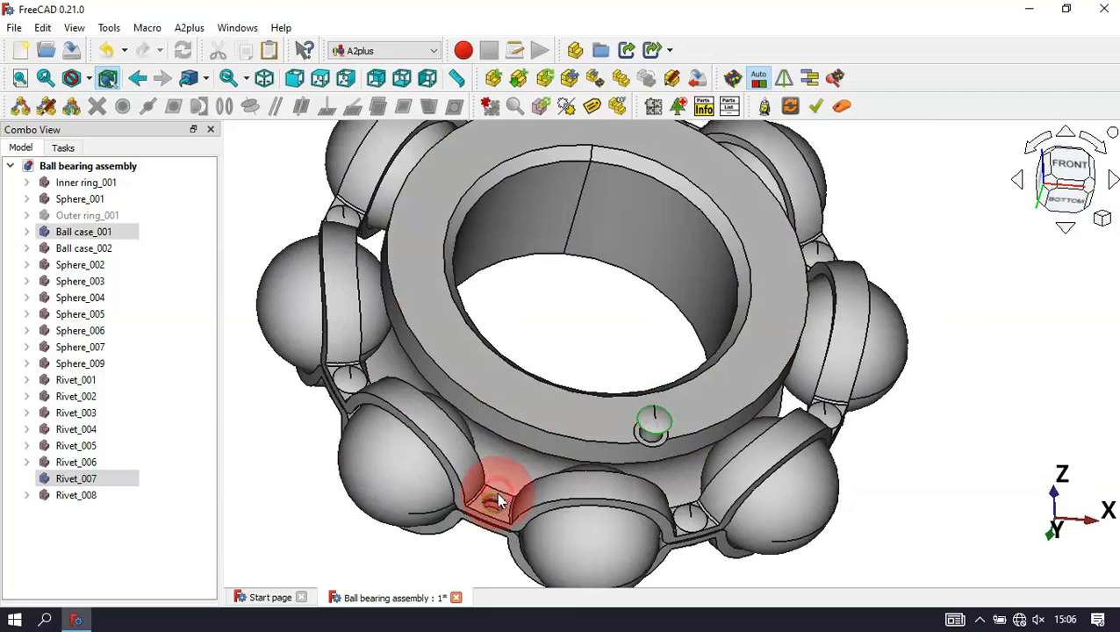
click(221, 109)
click(546, 285)
Step: Make the hidden Outer ring_001 visible again around the balls, and clear the selection
key(1)
scroll(821, 344, down, 4)
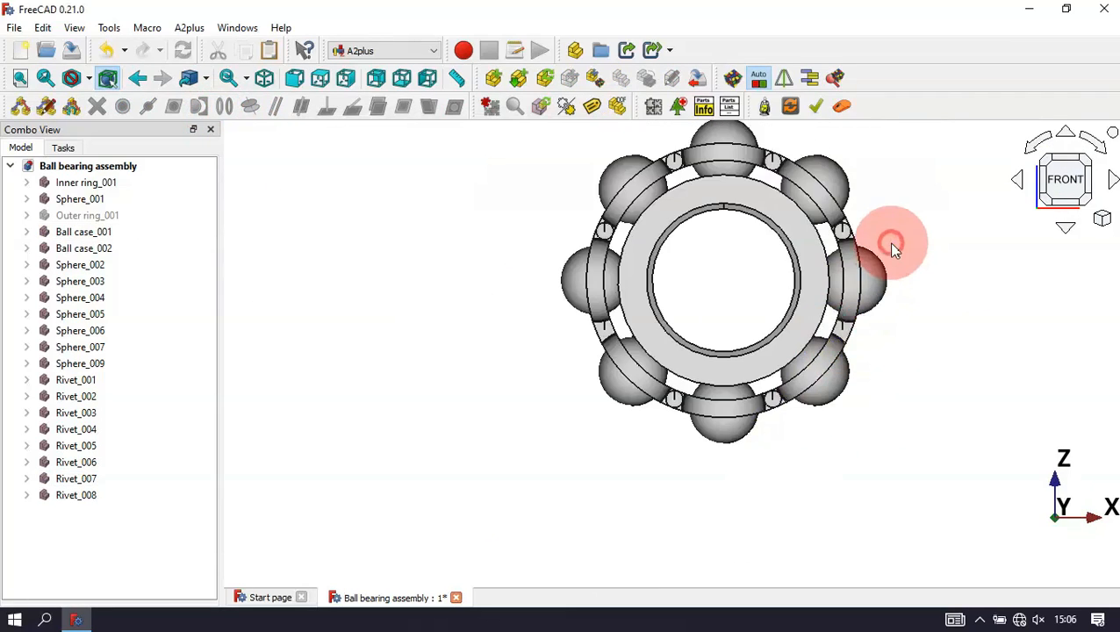
key(Home)
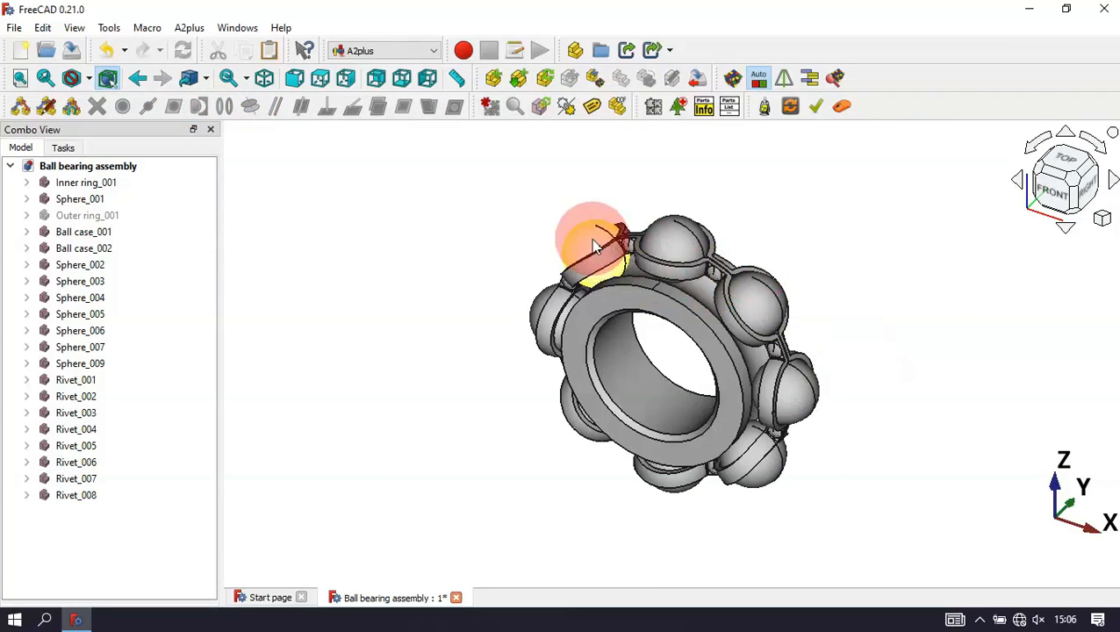
click(84, 216)
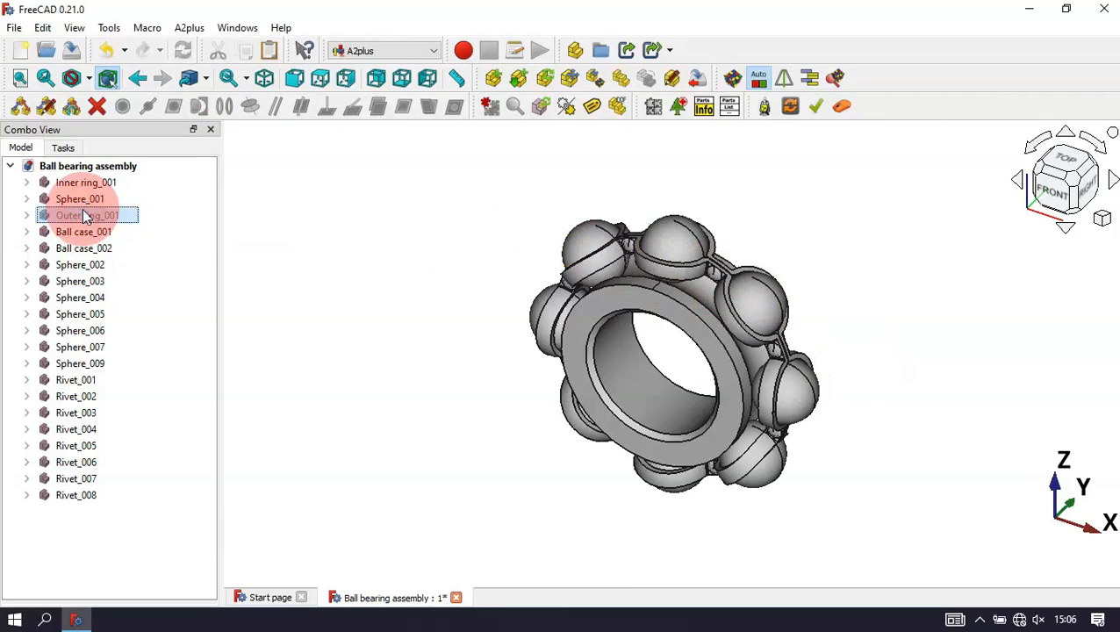
key(space)
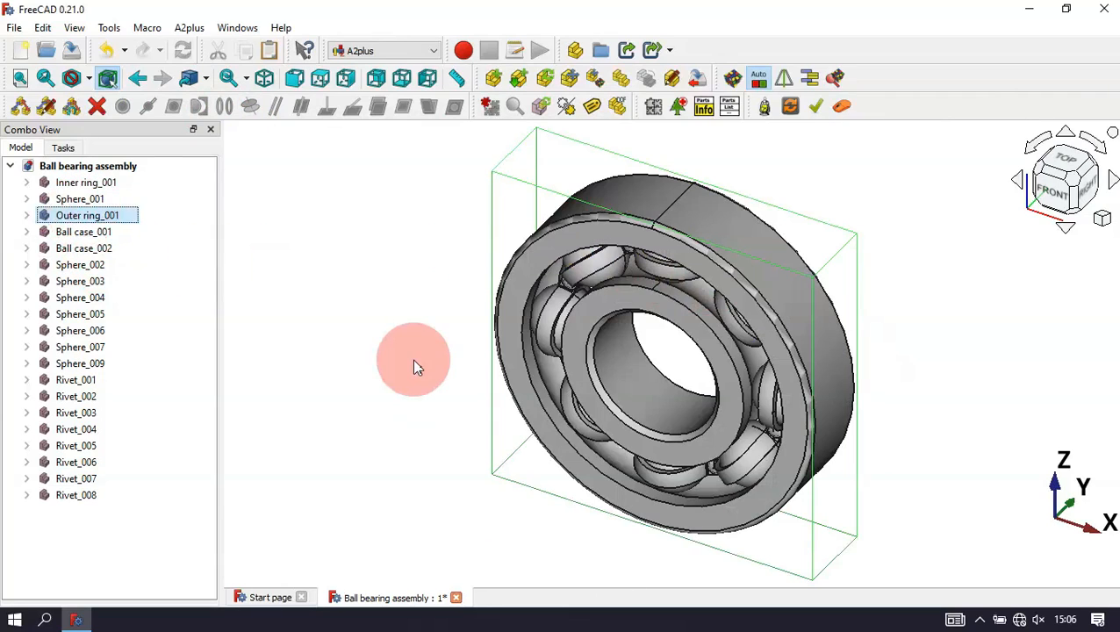
click(481, 503)
Step: Examine the complete ball bearing assembly from the front, rear and sides
middle_drag(481, 503, 669, 512)
middle_drag(921, 382, 797, 387)
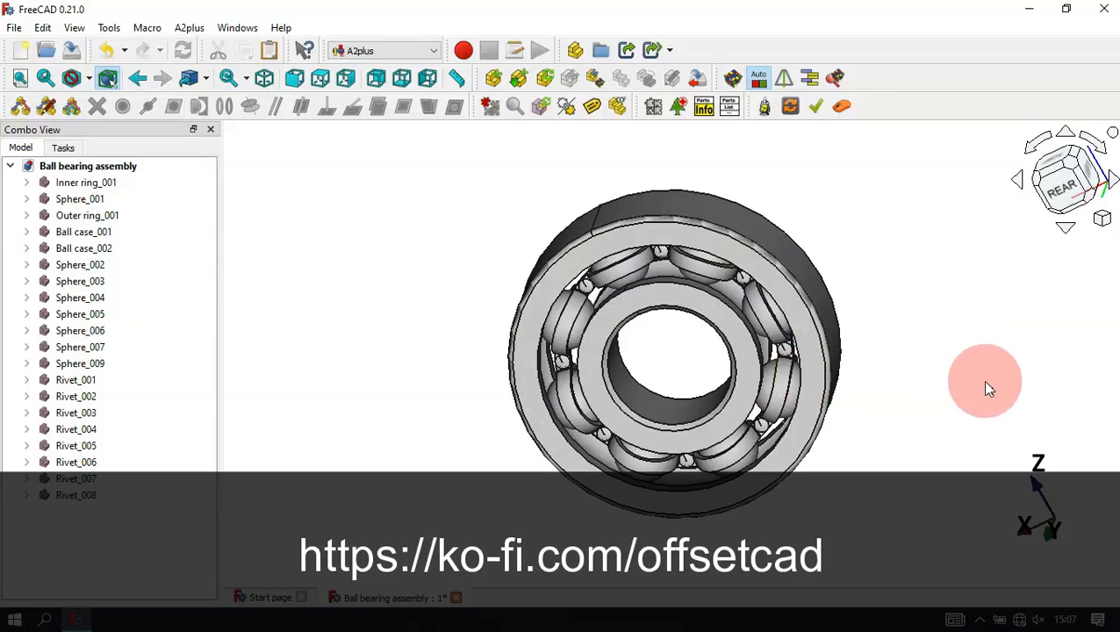
middle_drag(981, 382, 570, 395)
middle_drag(484, 415, 849, 429)
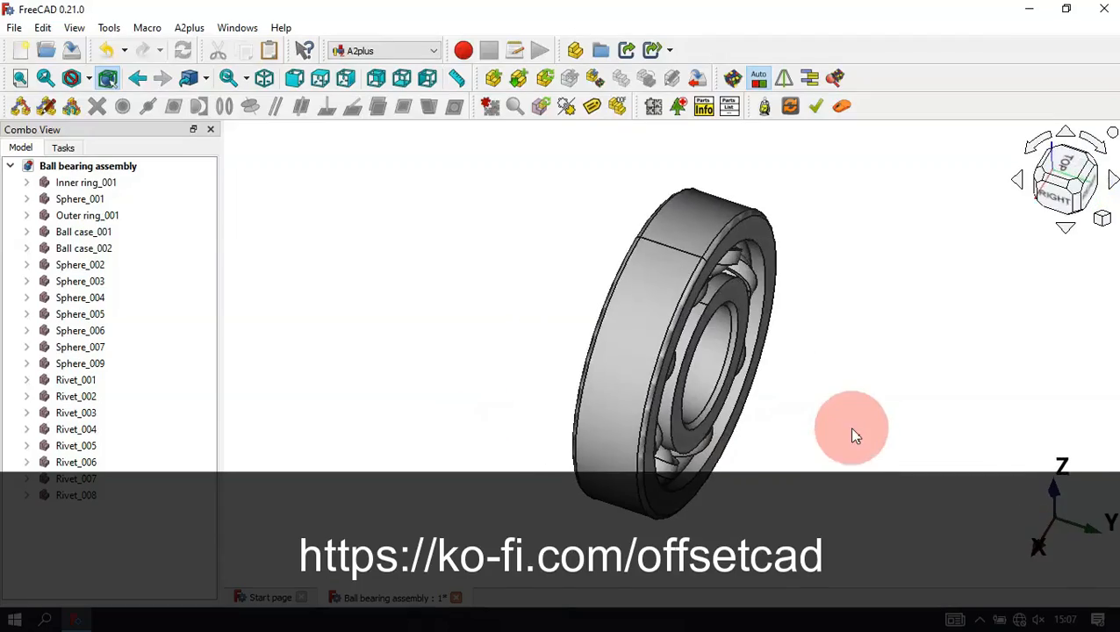
middle_drag(977, 378, 637, 362)
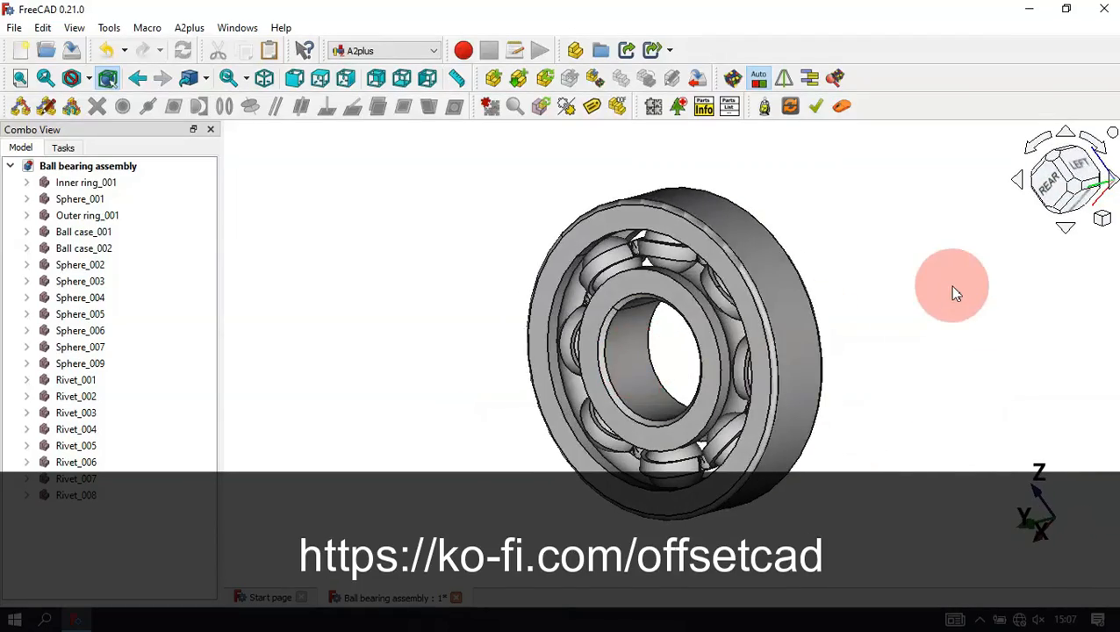
middle_drag(954, 292, 666, 325)
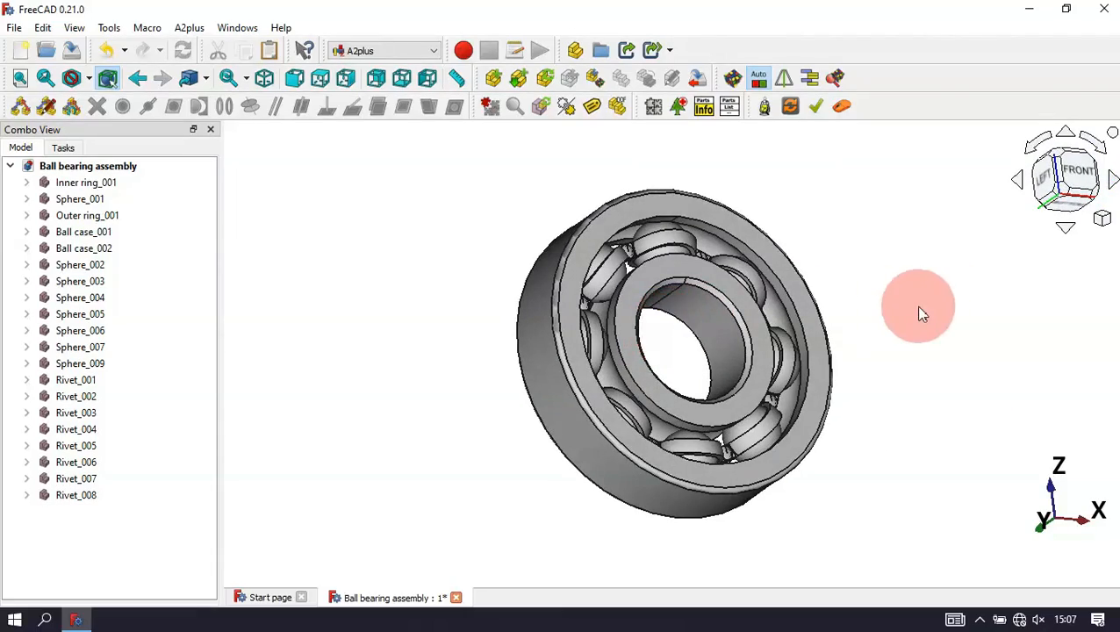
middle_drag(922, 314, 577, 377)
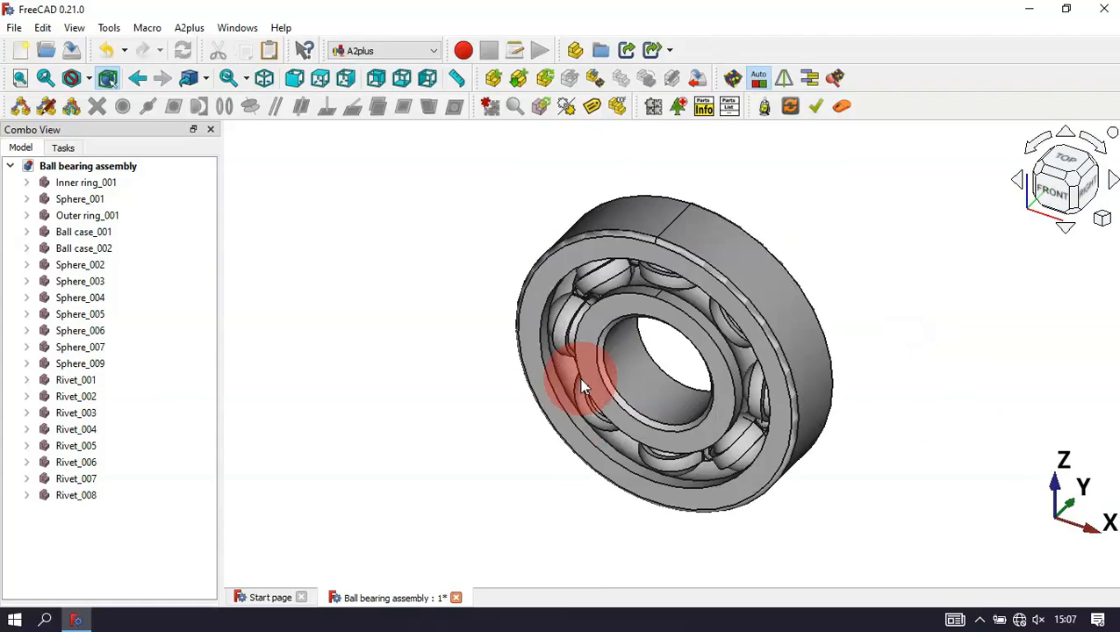
click(670, 393)
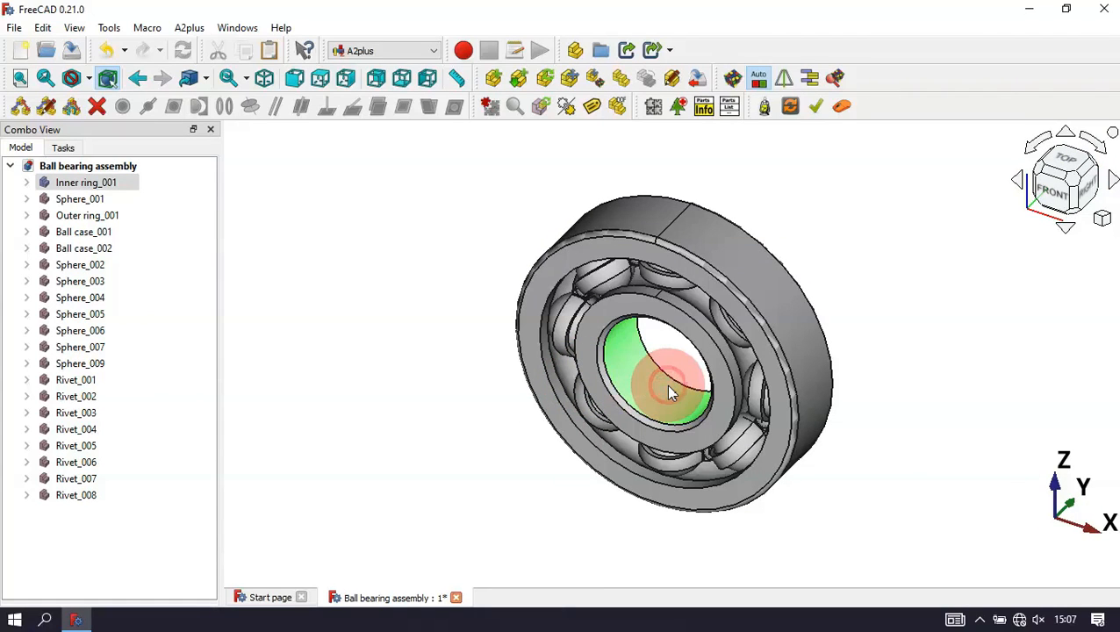